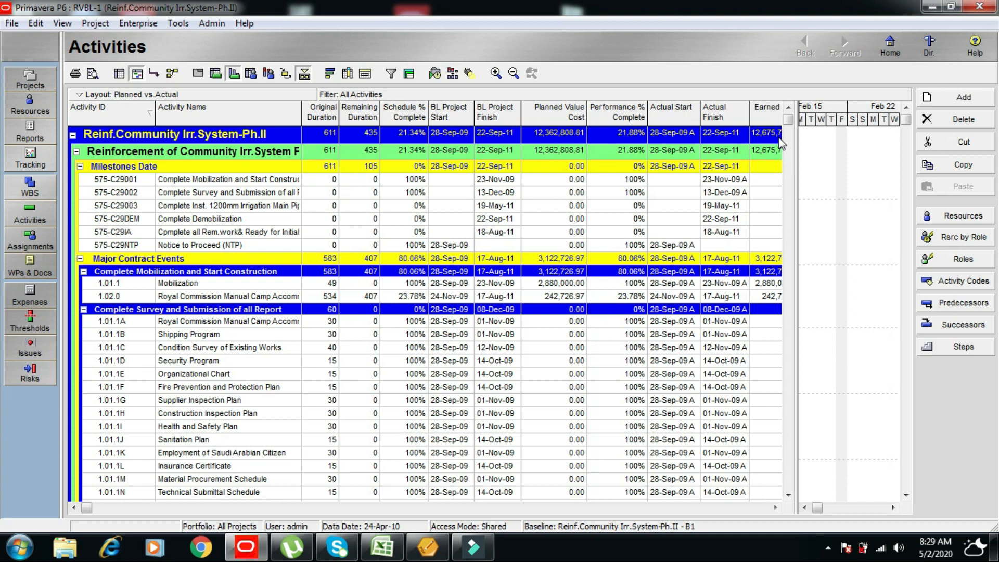
# - Switch to the Excel workbook WK30_24 APRIL2010_bwsr and look over its Front Page sheet
pyautogui.moveTo(366, 546)
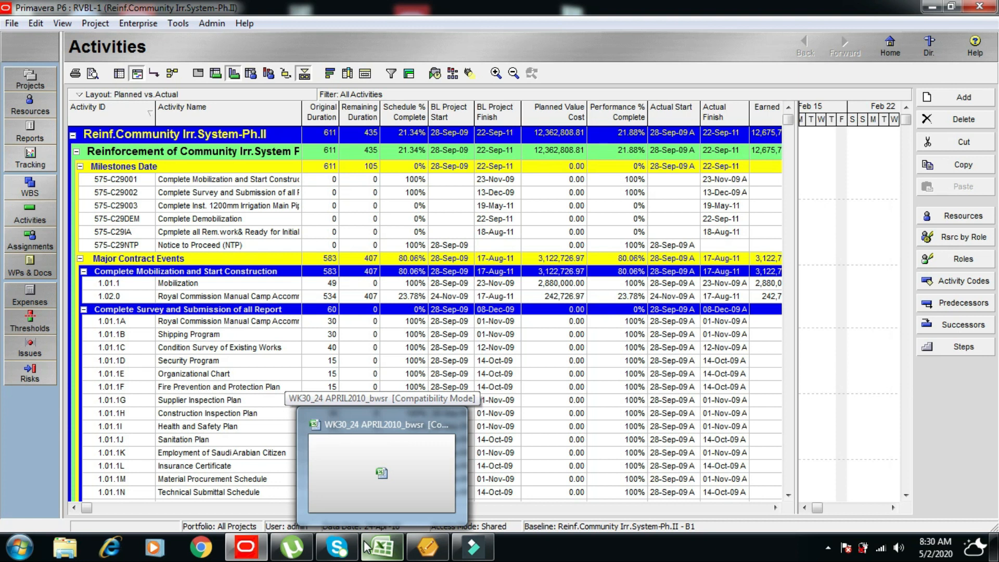
pyautogui.click(388, 552)
pyautogui.press('alt')
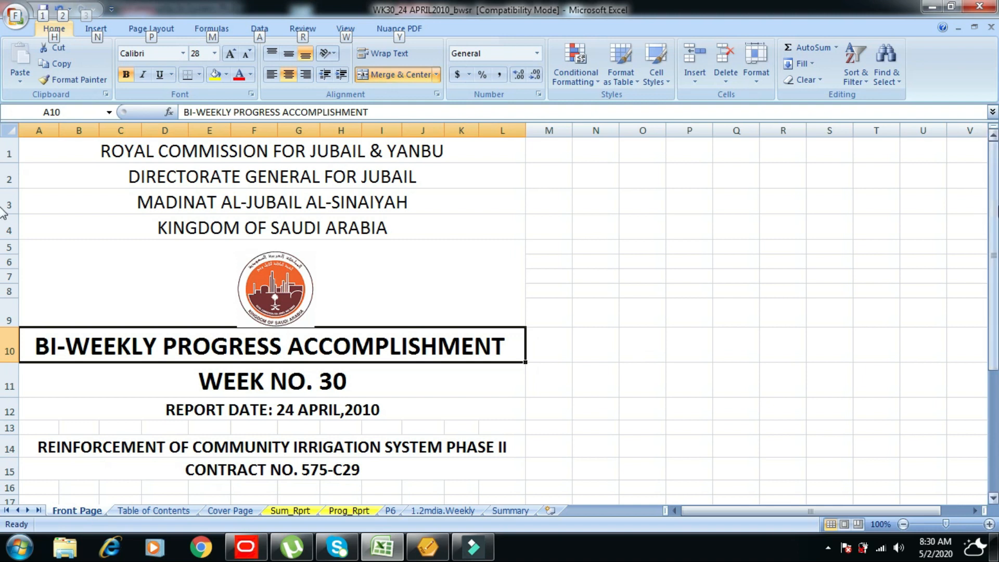
pyautogui.moveTo(994, 211); pyautogui.dragTo(991, 359)
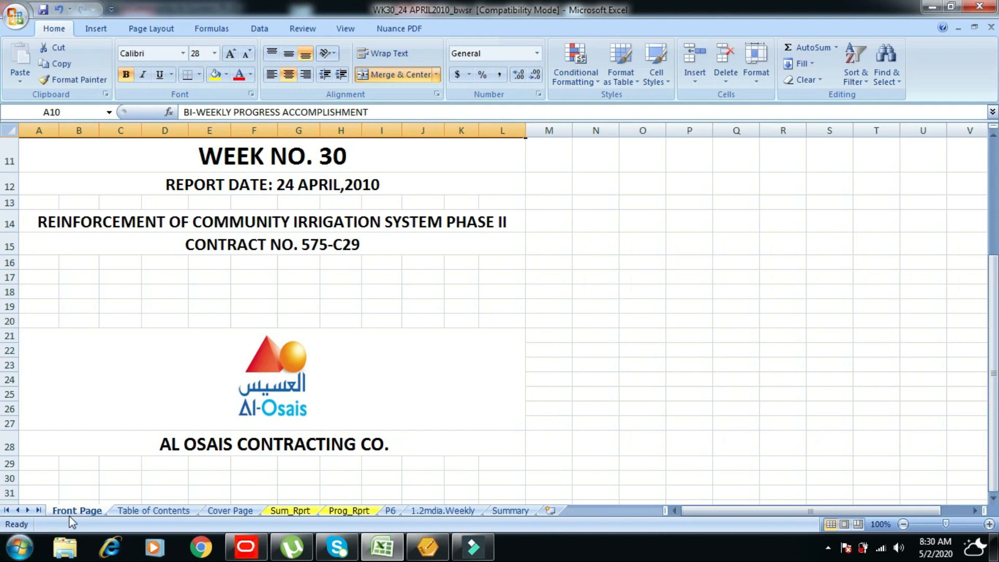
# - Review the entries on the Table of Contents sheet, including the look-ahead, photograph and drawing items, and view the Cover Page sheet
pyautogui.click(148, 511)
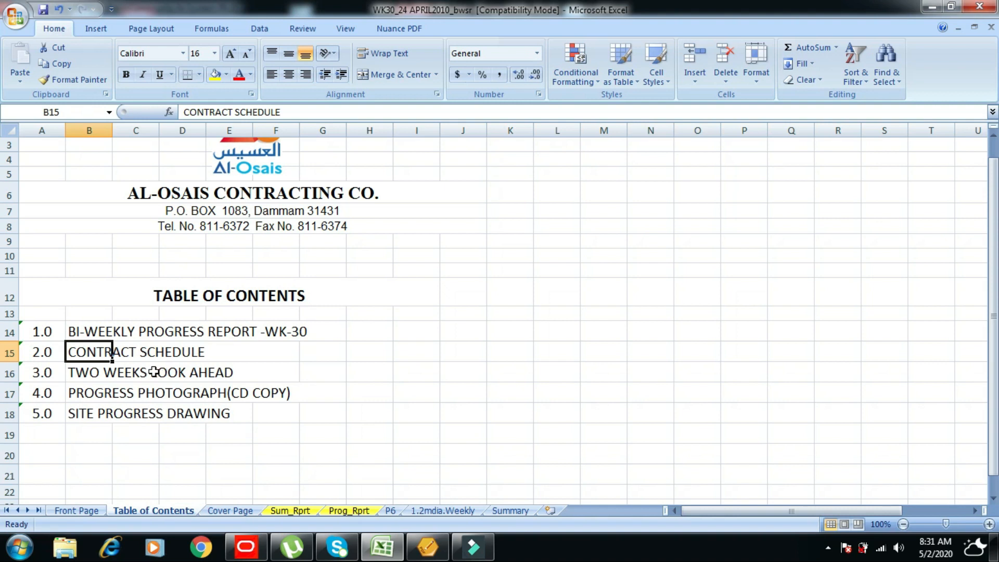
pyautogui.click(154, 371)
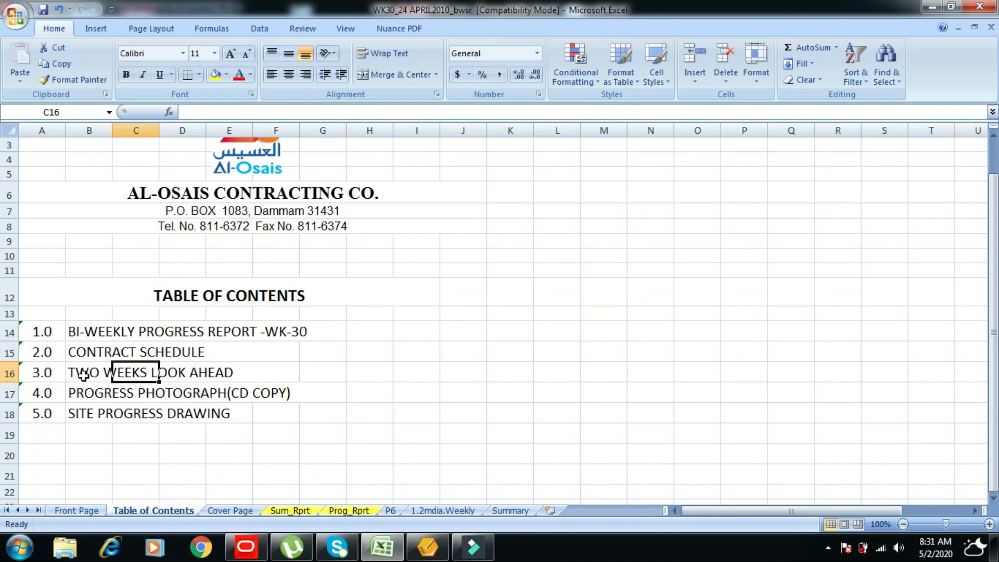
pyautogui.click(81, 395)
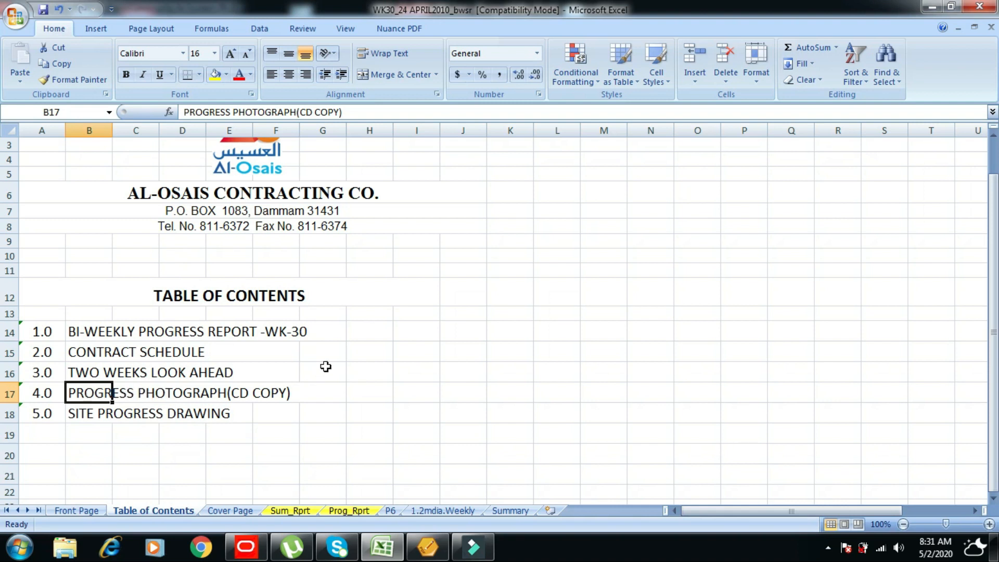
pyautogui.click(93, 411)
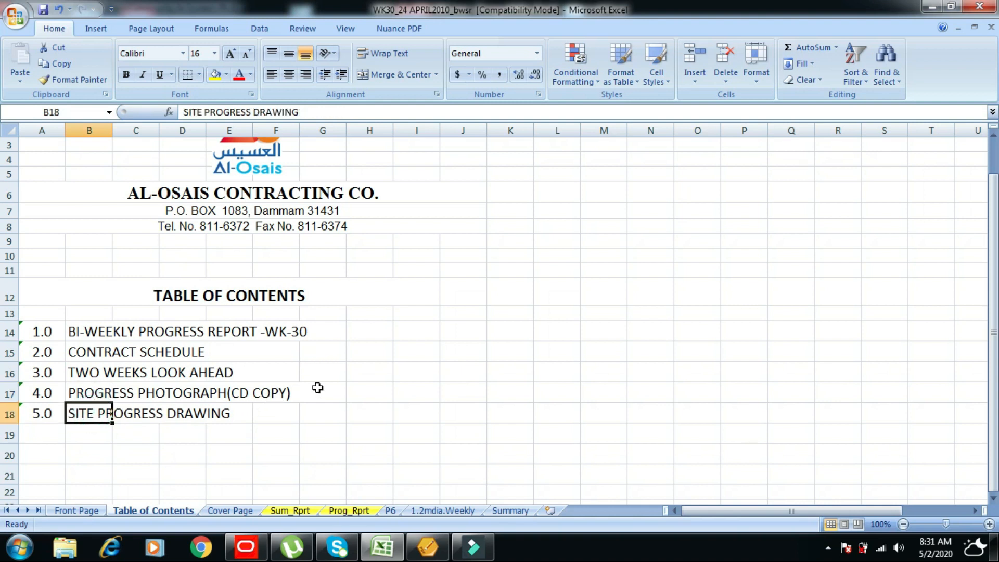
pyautogui.click(231, 512)
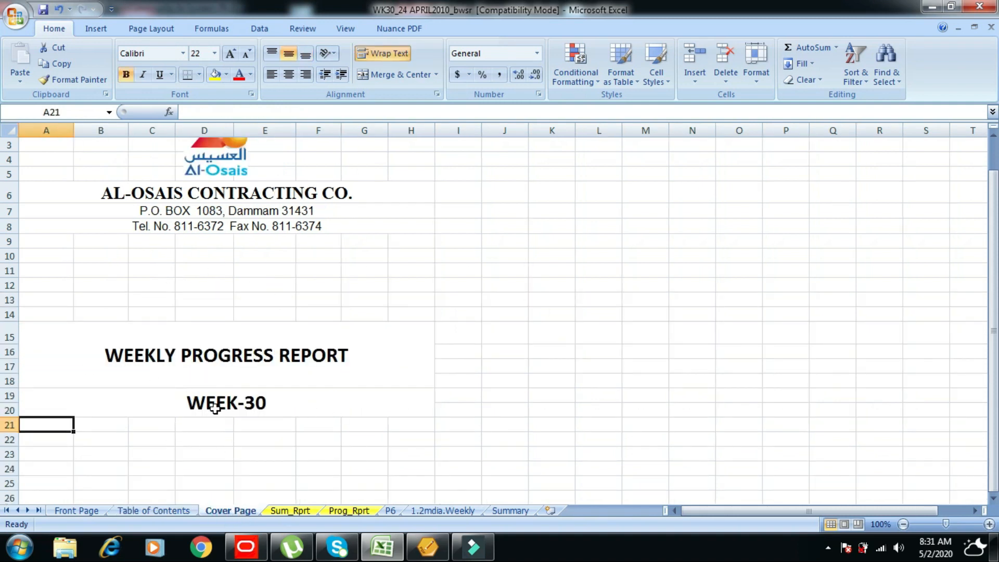
# - Open the Sum_Rprt sheet and examine the To date and Previous figures in the Progress (%) table
pyautogui.click(282, 511)
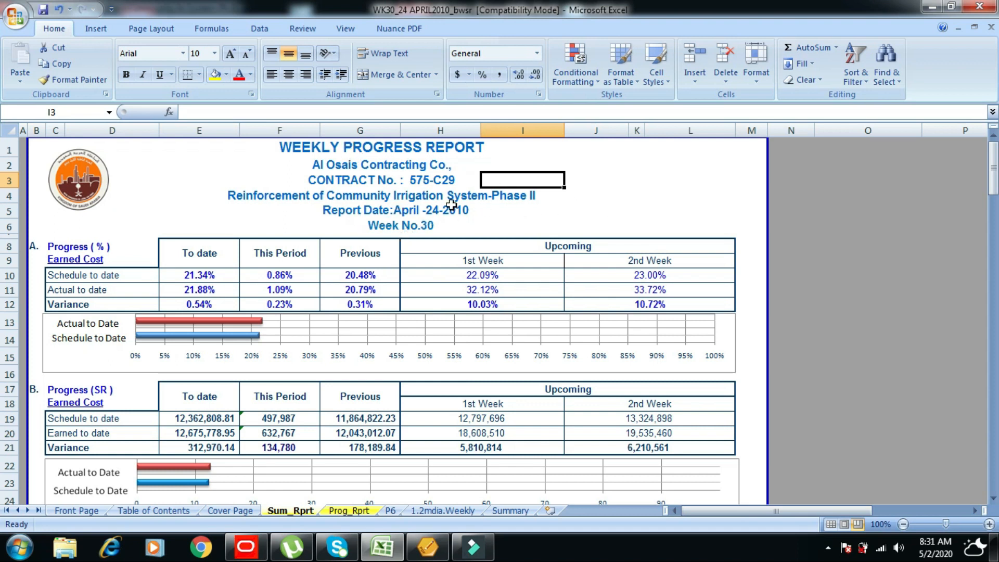
pyautogui.click(191, 280)
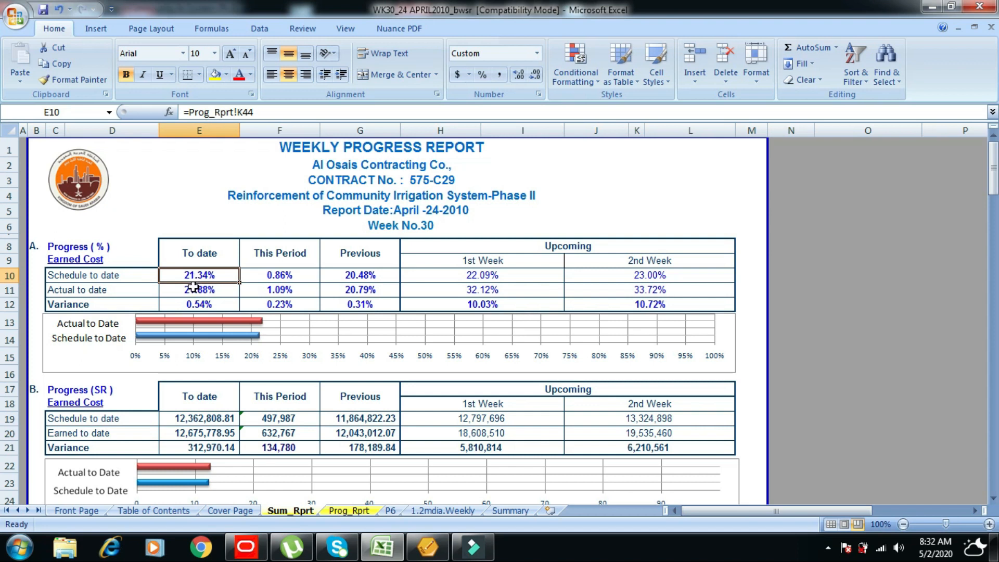
pyautogui.click(188, 295)
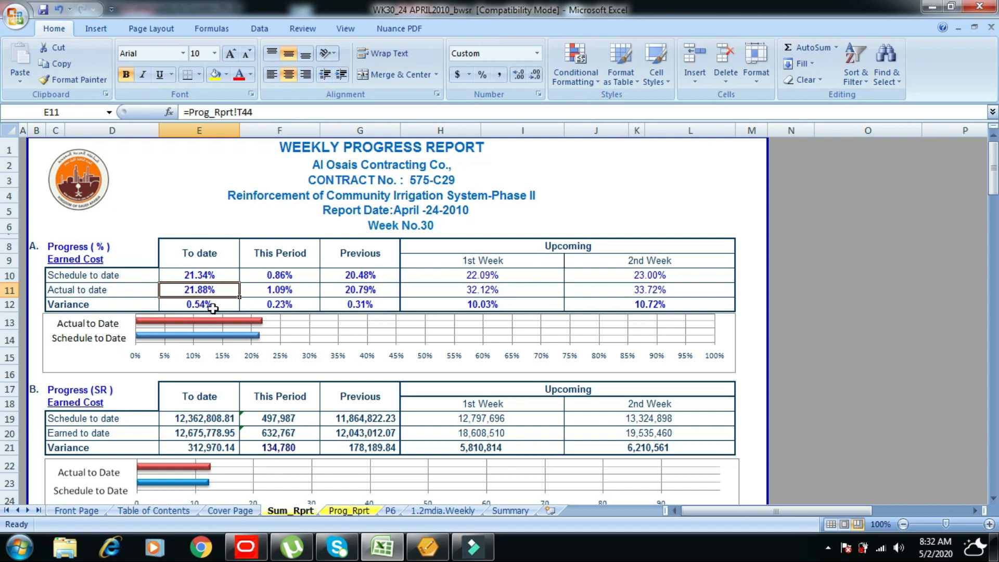
pyautogui.click(362, 275)
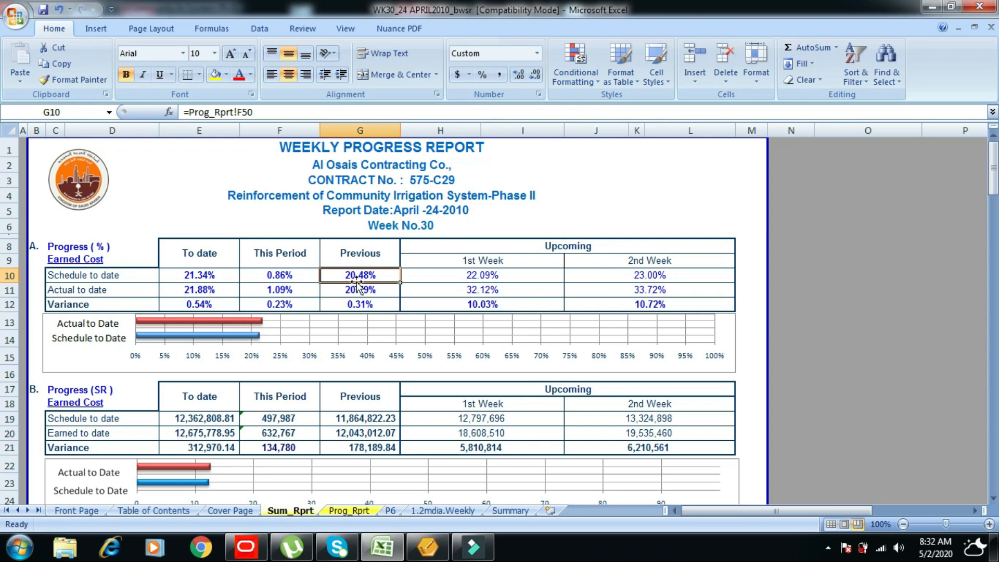
pyautogui.click(360, 294)
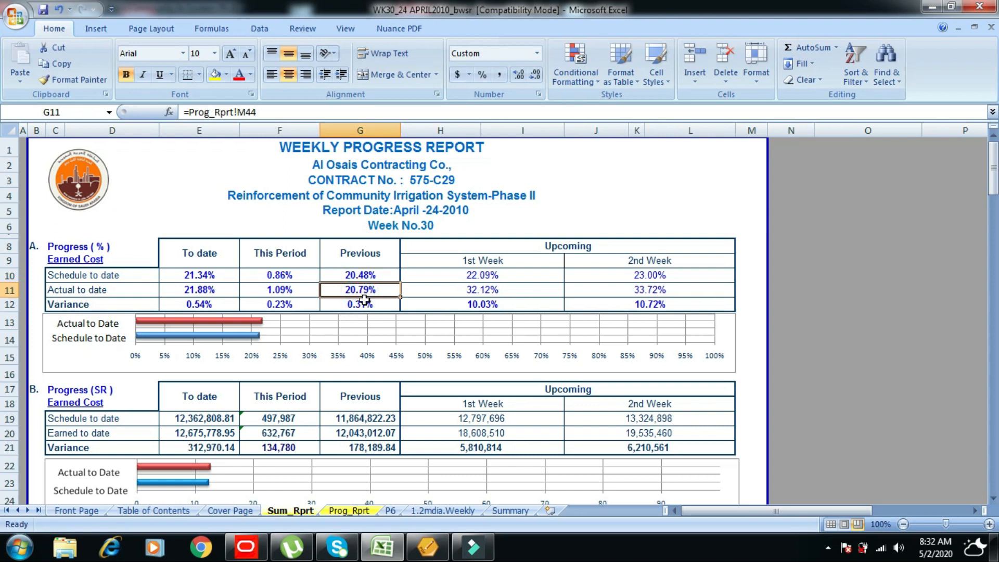
pyautogui.click(363, 305)
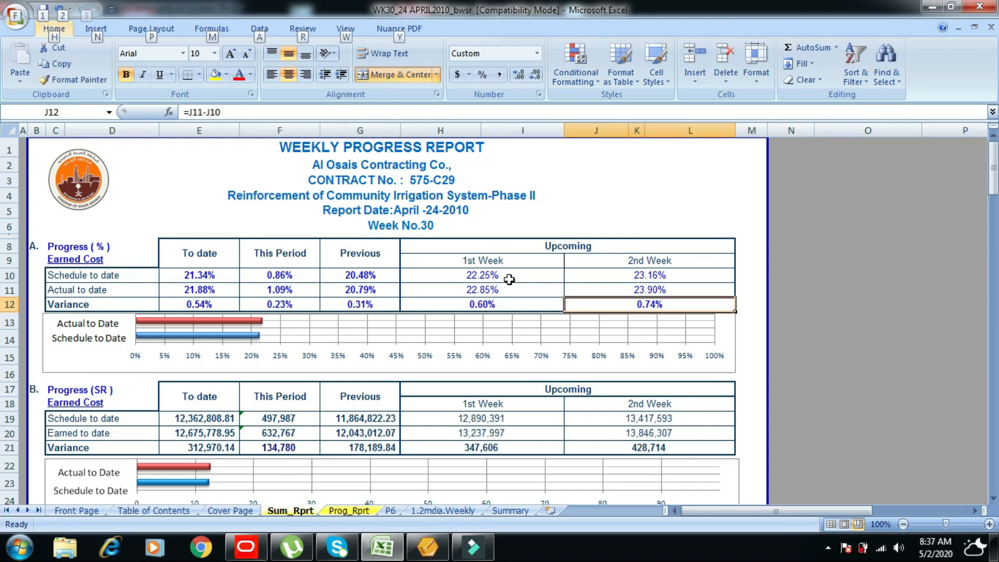
# - Examine the schedule and actual percentages for the upcoming 1st and 2nd weeks in the Progress (%) table
pyautogui.click(473, 277)
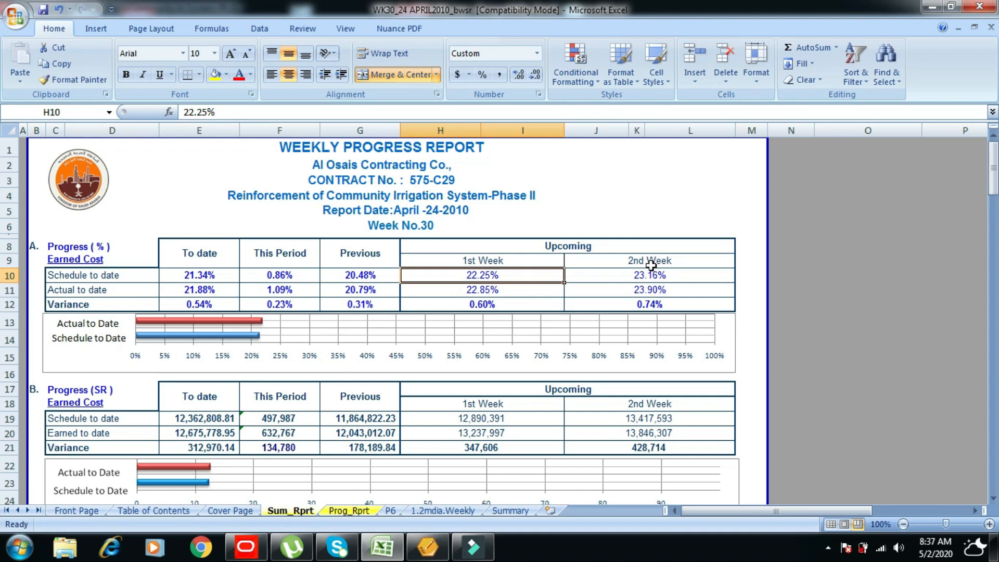
pyautogui.click(644, 275)
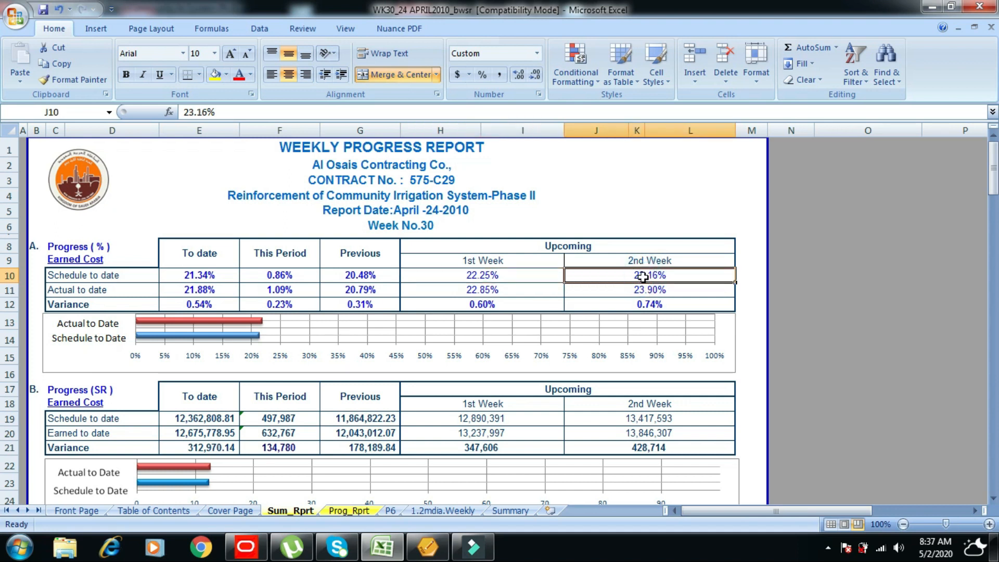
pyautogui.click(468, 291)
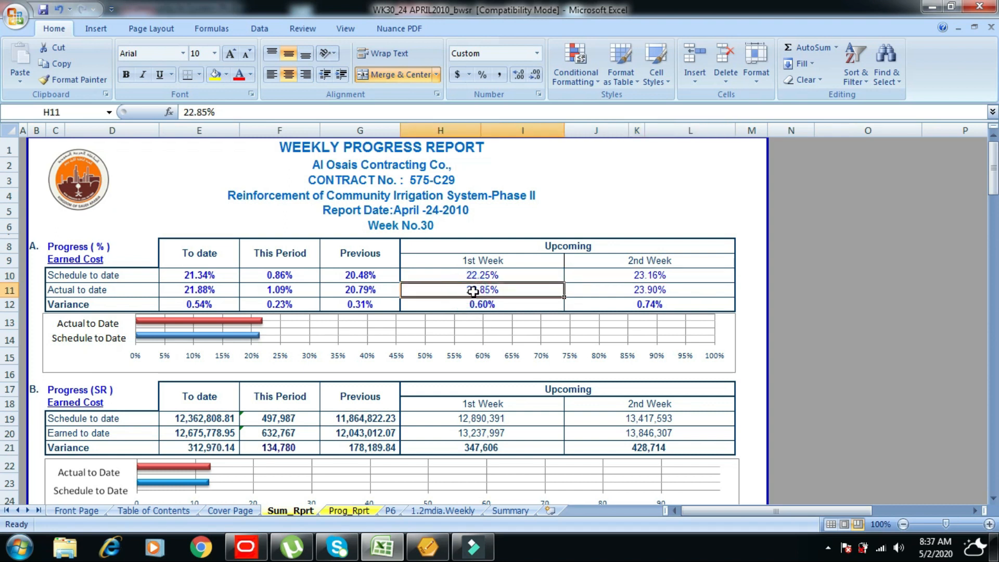
pyautogui.click(472, 291)
pyautogui.click(633, 291)
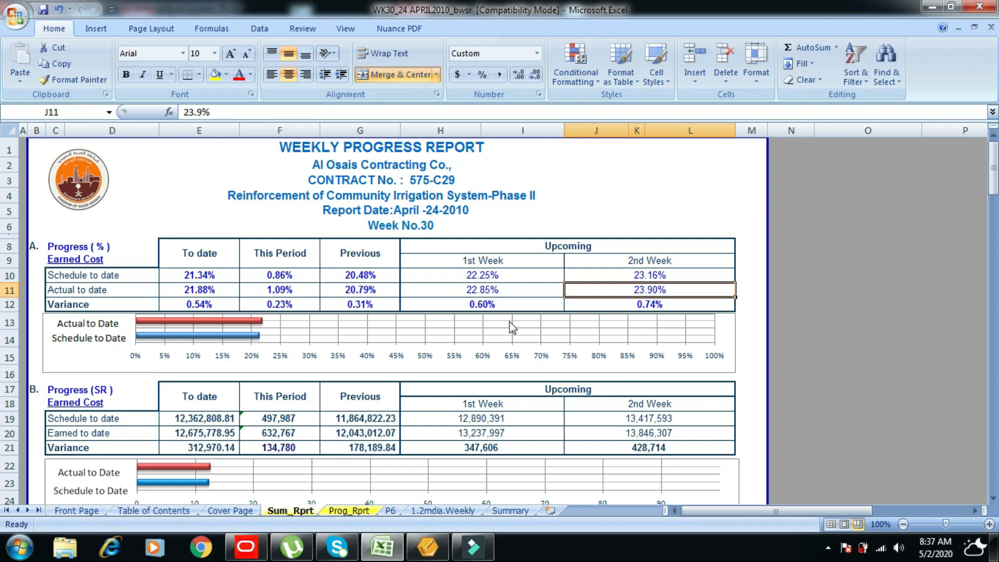
# - Check the progress bar chart and the formulas behind the Previous, This Period and To date percentages in section A
pyautogui.scroll(-1, 510, 322)
pyautogui.press('alt')
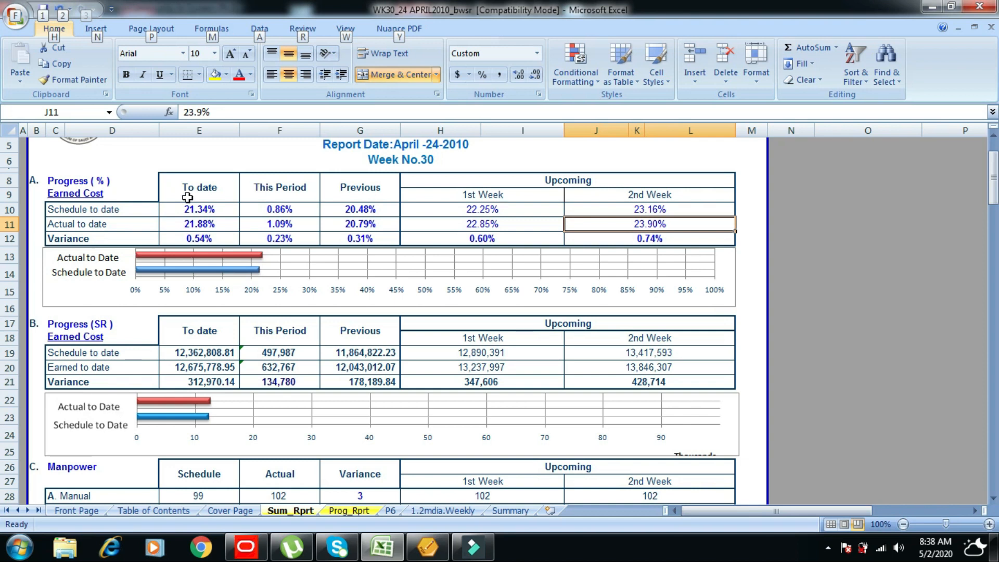
pyautogui.click(199, 398)
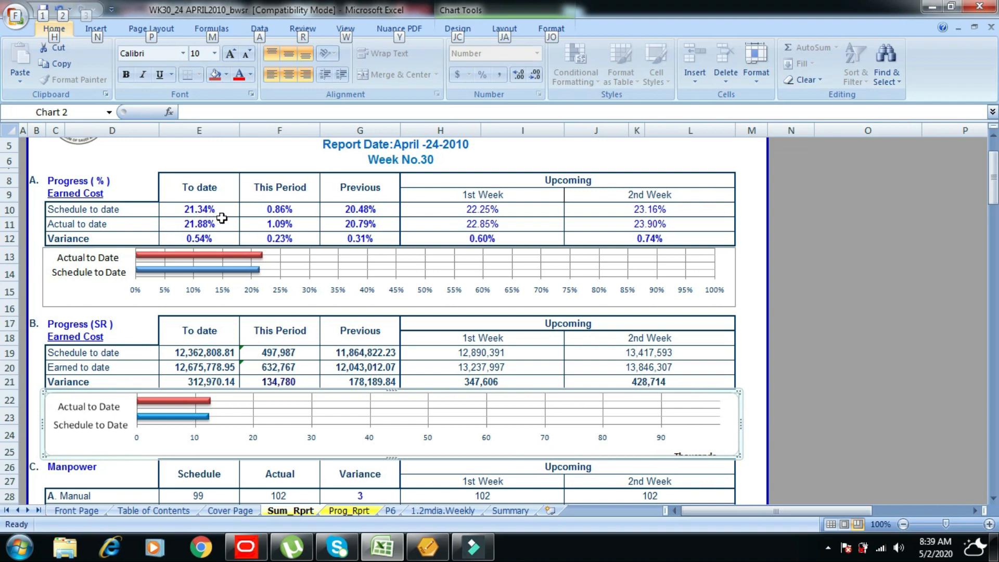
pyautogui.click(360, 208)
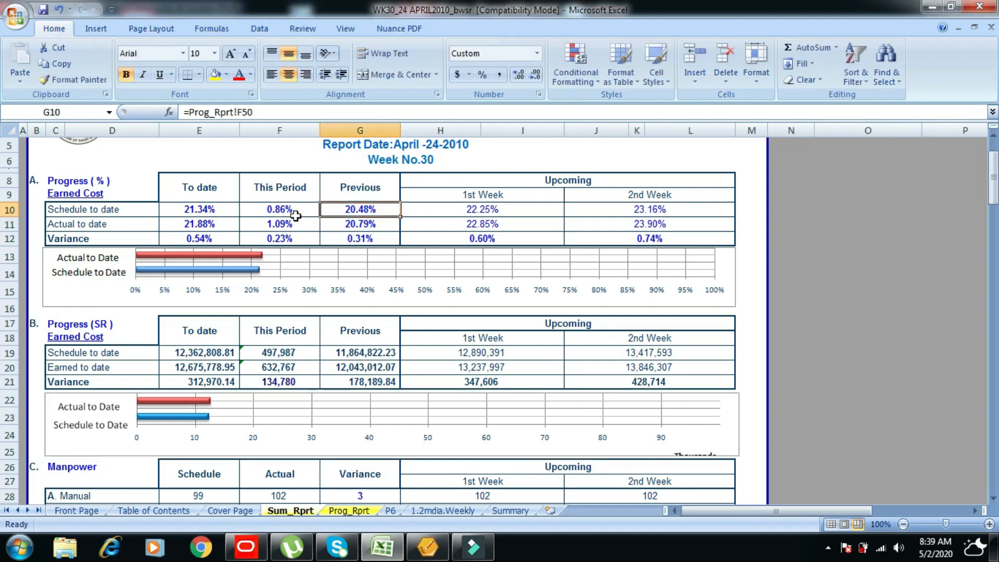
pyautogui.click(296, 215)
pyautogui.click(292, 224)
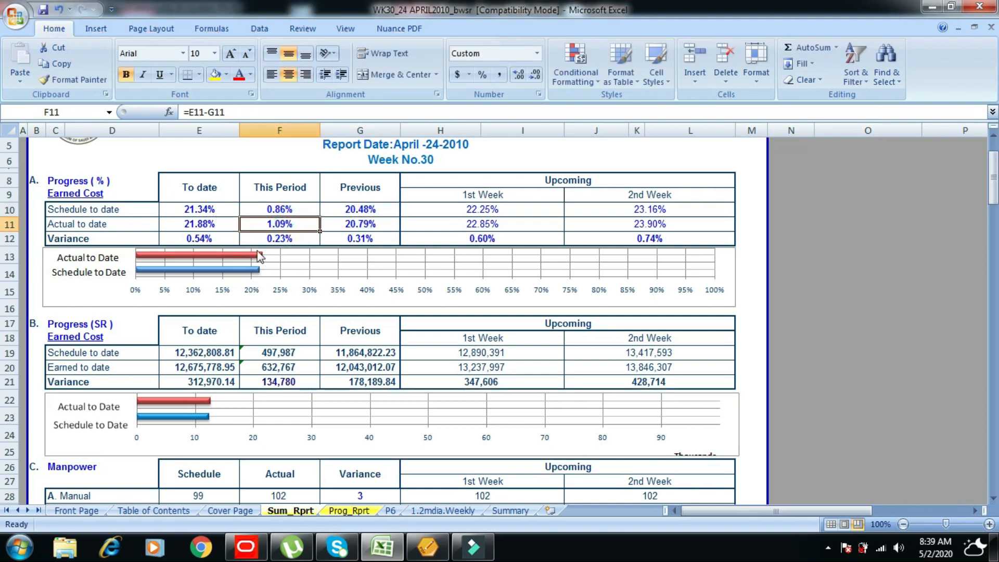
pyautogui.click(207, 242)
pyautogui.click(201, 223)
pyautogui.click(201, 209)
# - Inspect the To date, Previous and upcoming 1st Week earned cost cells in the Progress (SR) table
pyautogui.moveTo(217, 357); pyautogui.dragTo(219, 369)
pyautogui.click(218, 381)
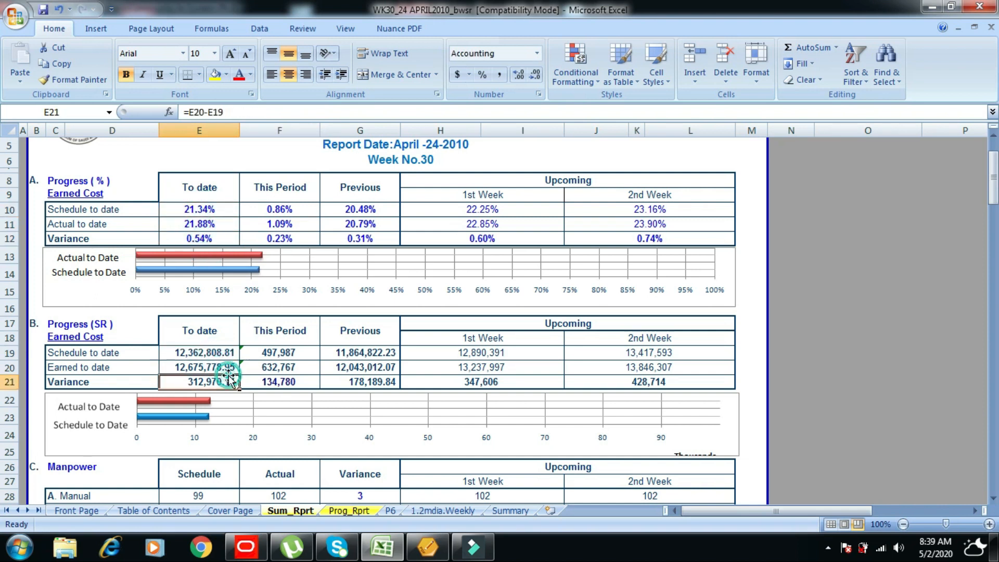
pyautogui.click(374, 366)
pyautogui.click(485, 352)
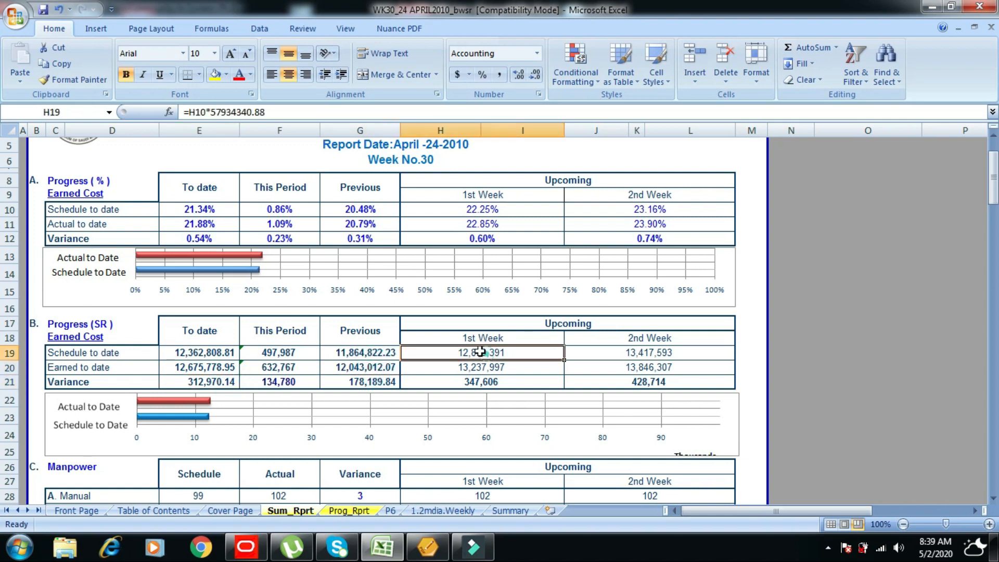
pyautogui.click(343, 351)
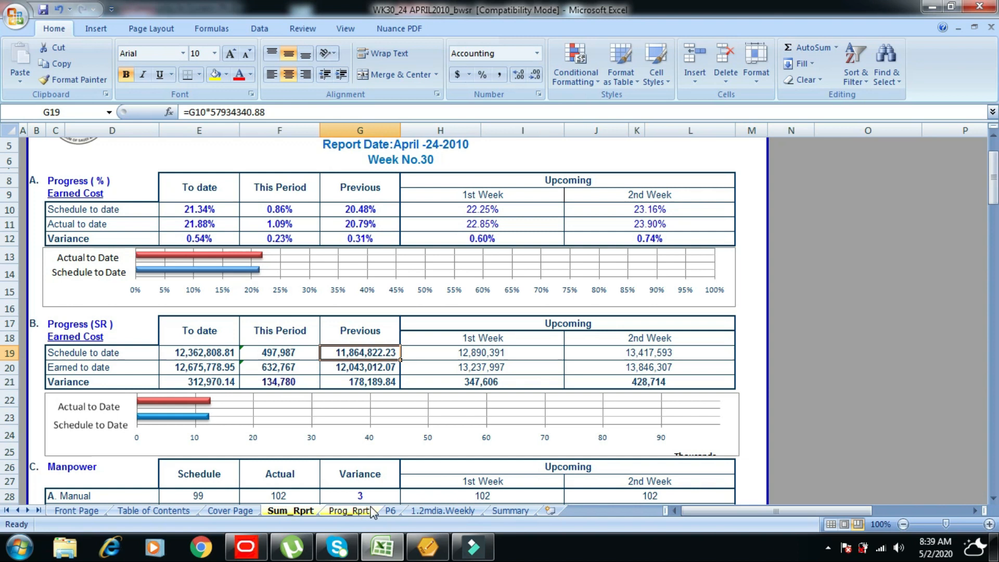
# - Examine the Manpower table's scheduled and actual figures for manual, sub-contractor and SN staff in section C
pyautogui.moveTo(993, 191); pyautogui.dragTo(994, 227)
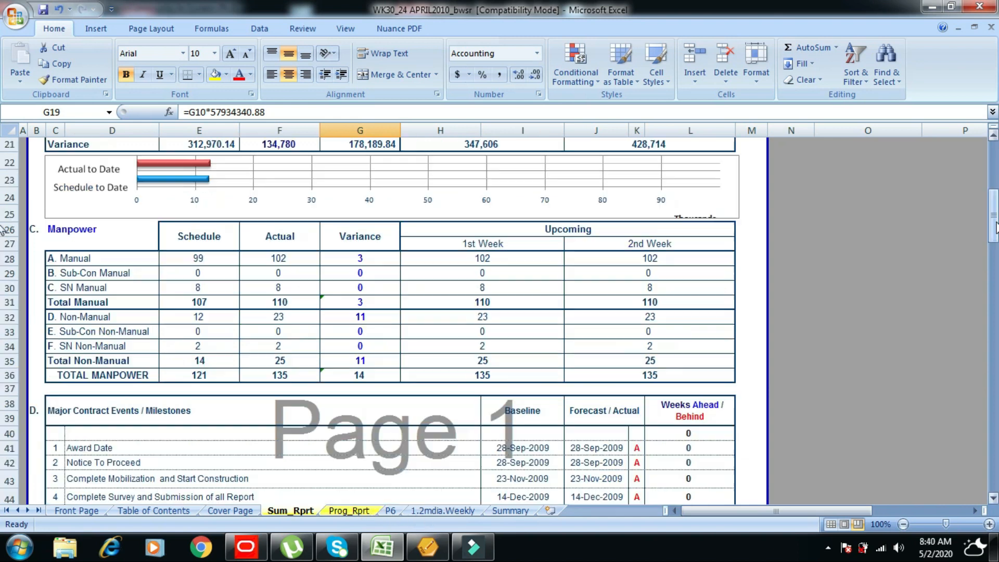
pyautogui.press('alt')
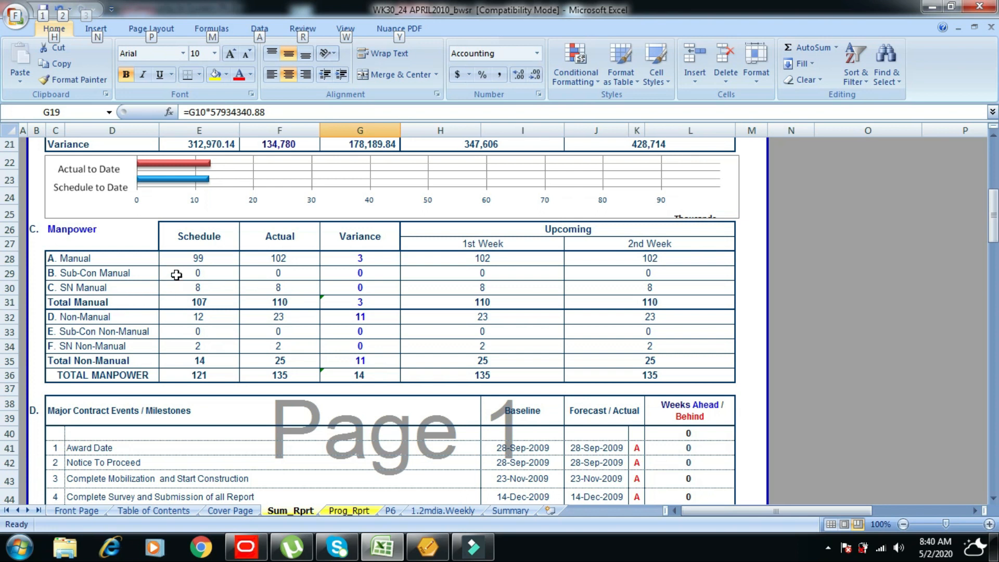
pyautogui.click(198, 258)
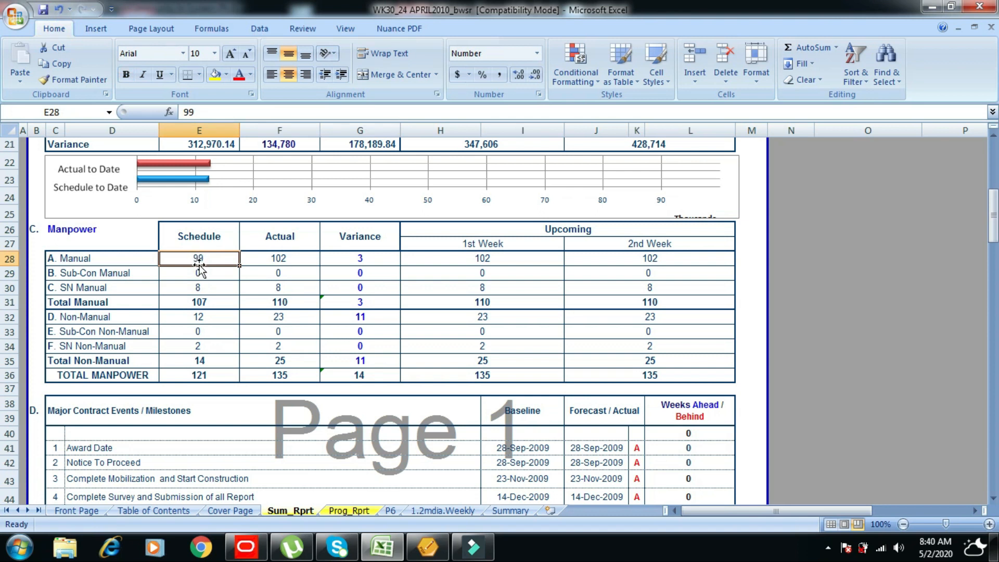
pyautogui.click(283, 260)
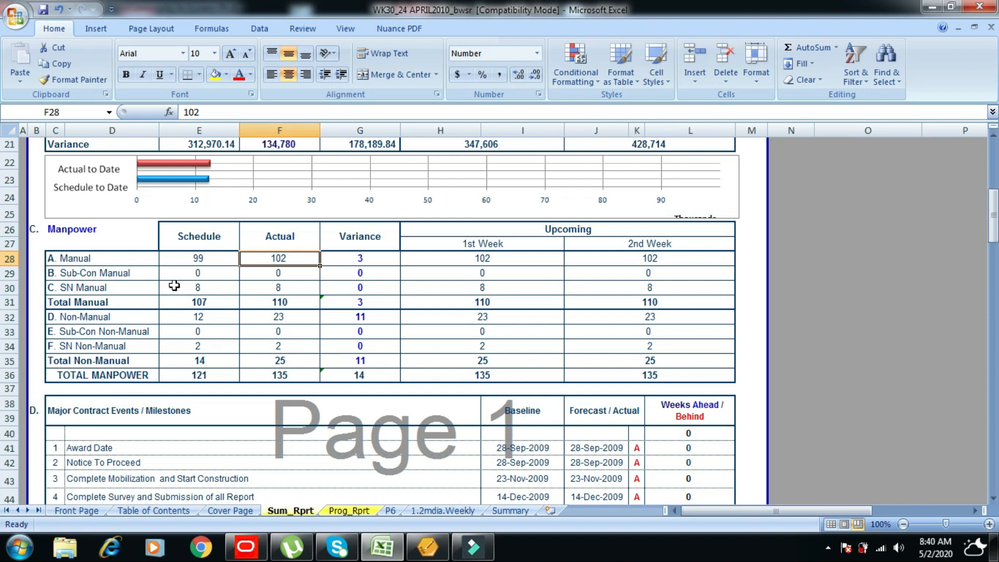
pyautogui.click(205, 274)
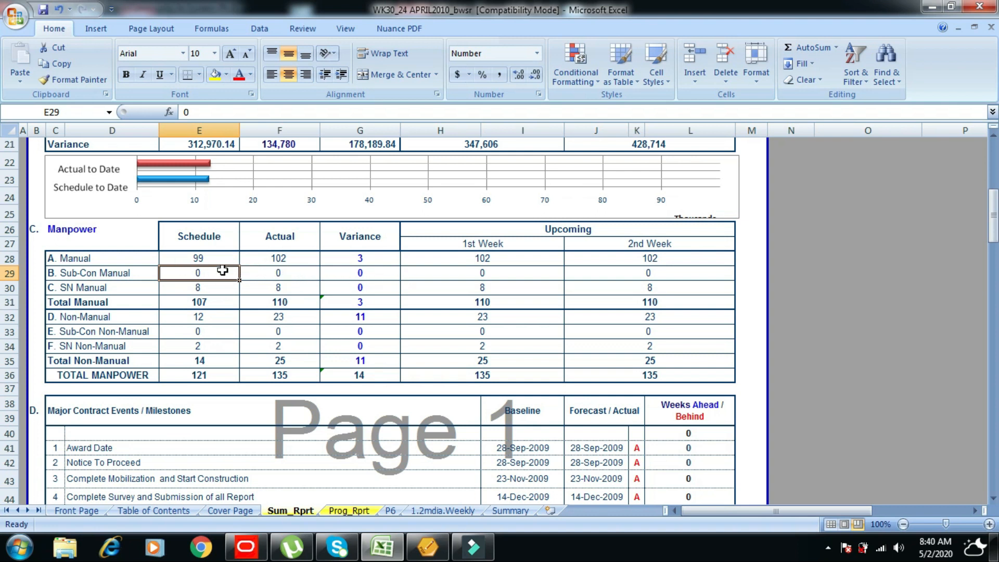
pyautogui.click(281, 273)
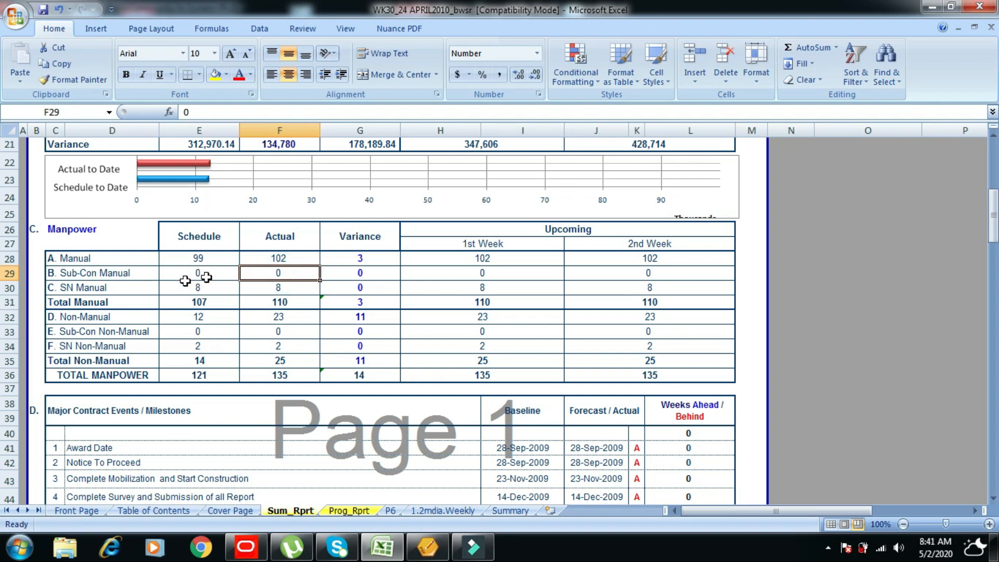
pyautogui.click(198, 289)
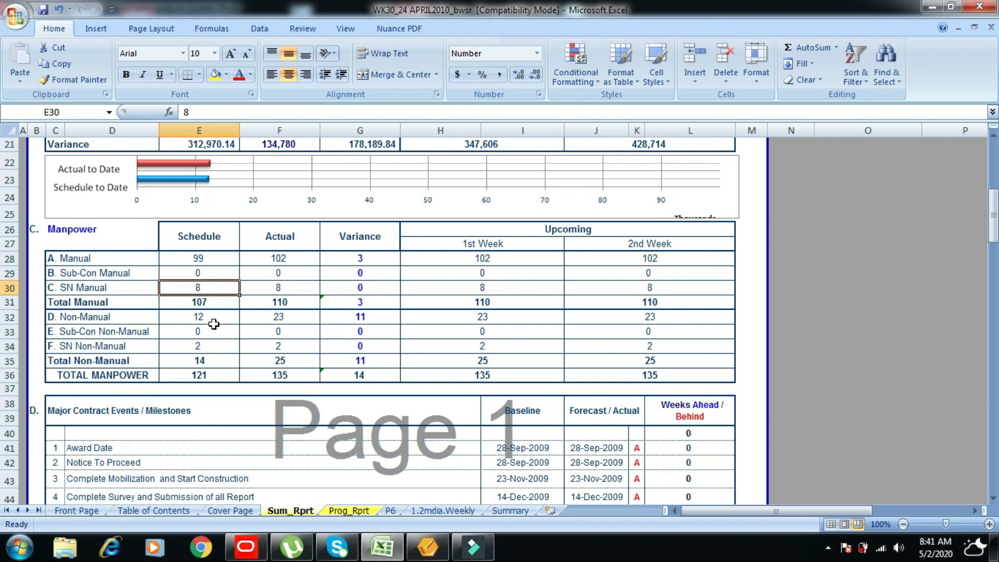
pyautogui.click(197, 349)
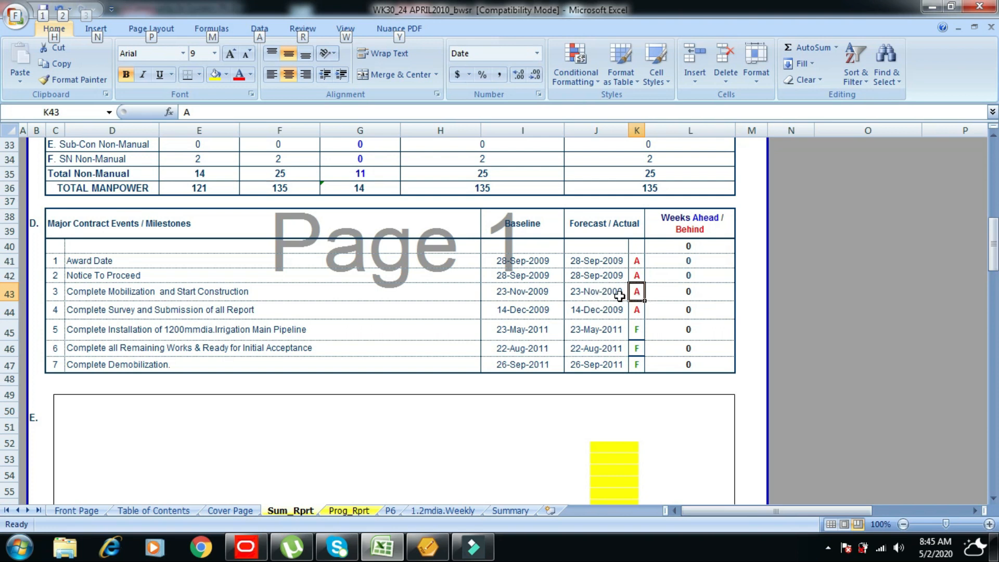
# - Review the forecast/actual dates for the survey, 1200 mm irrigation pipeline and demobilization milestones in section D
pyautogui.click(600, 314)
pyautogui.click(591, 334)
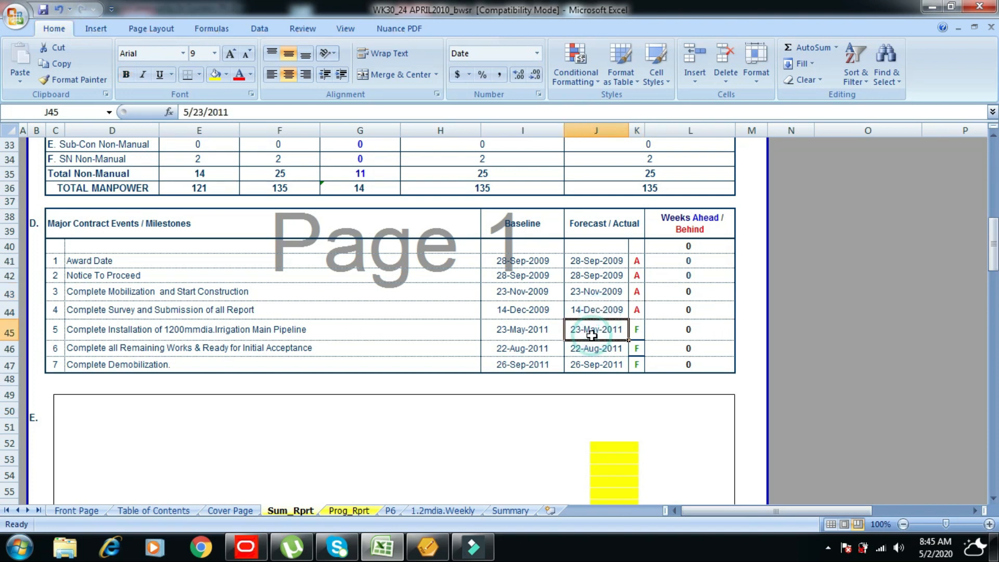
pyautogui.click(596, 365)
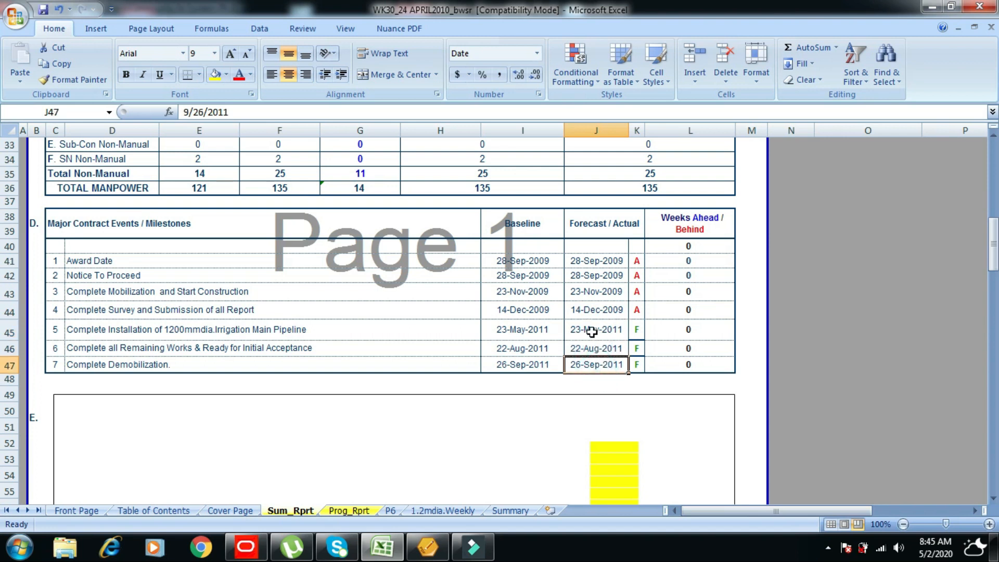
# - Check the forecast/actual dates for the irrigation main pipeline, remaining works and demobilization milestones in section D
pyautogui.click(592, 331)
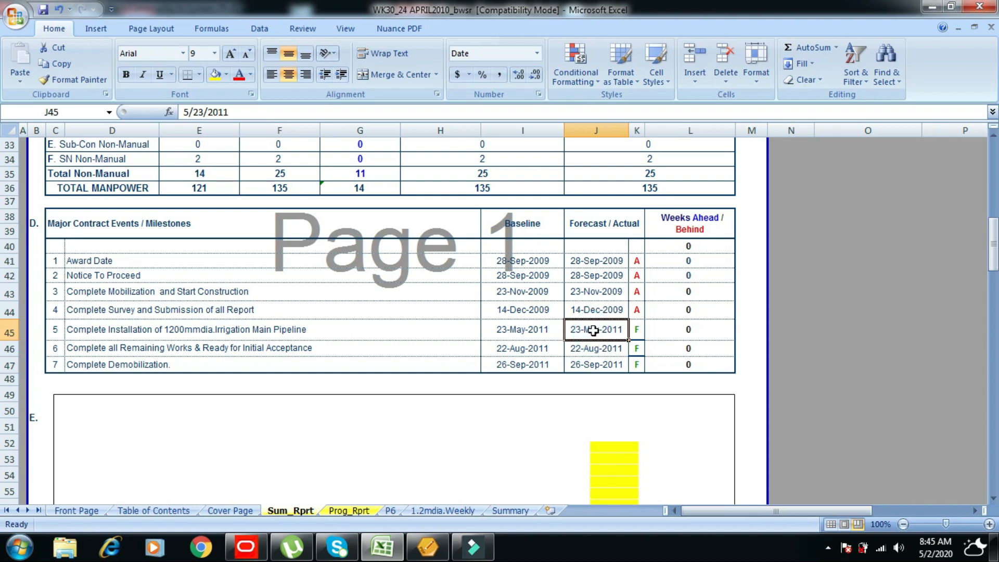
pyautogui.click(593, 350)
pyautogui.click(600, 370)
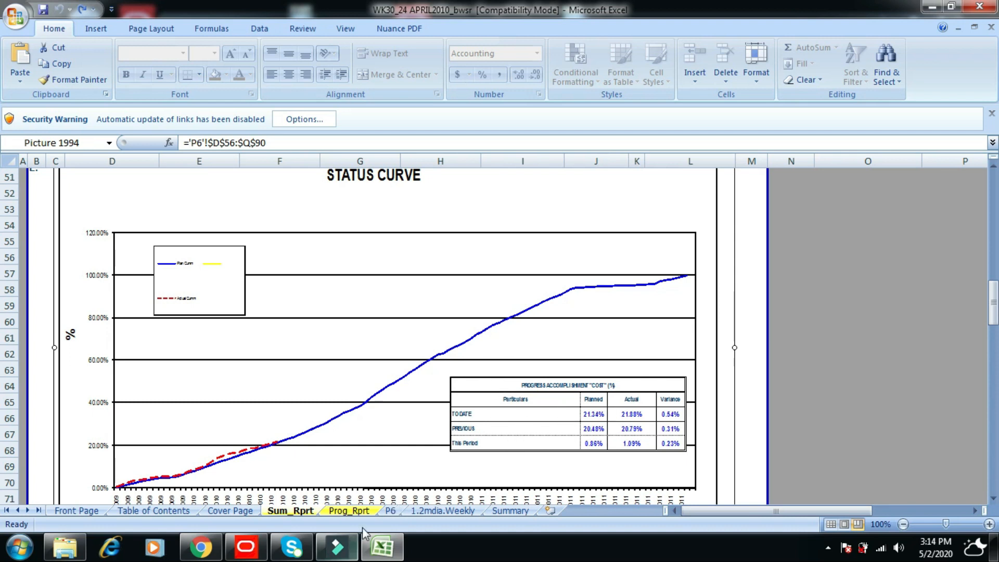
# - Examine the planned-versus-actual status curve in section E and the FRP pipe installation entries in the Progress Highlights of section F
pyautogui.moveTo(991, 295); pyautogui.dragTo(991, 309)
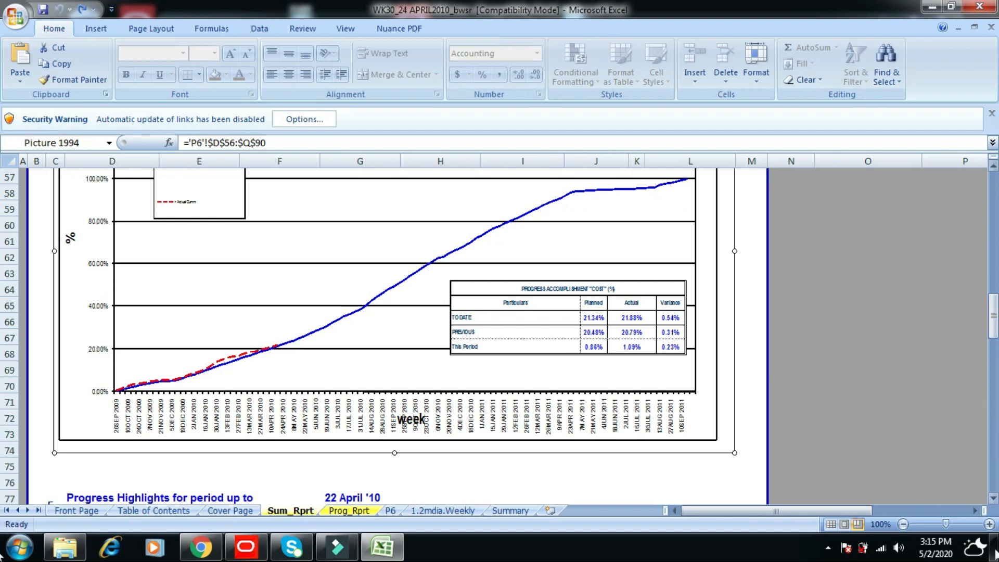
pyautogui.click(992, 498)
pyautogui.click(992, 498)
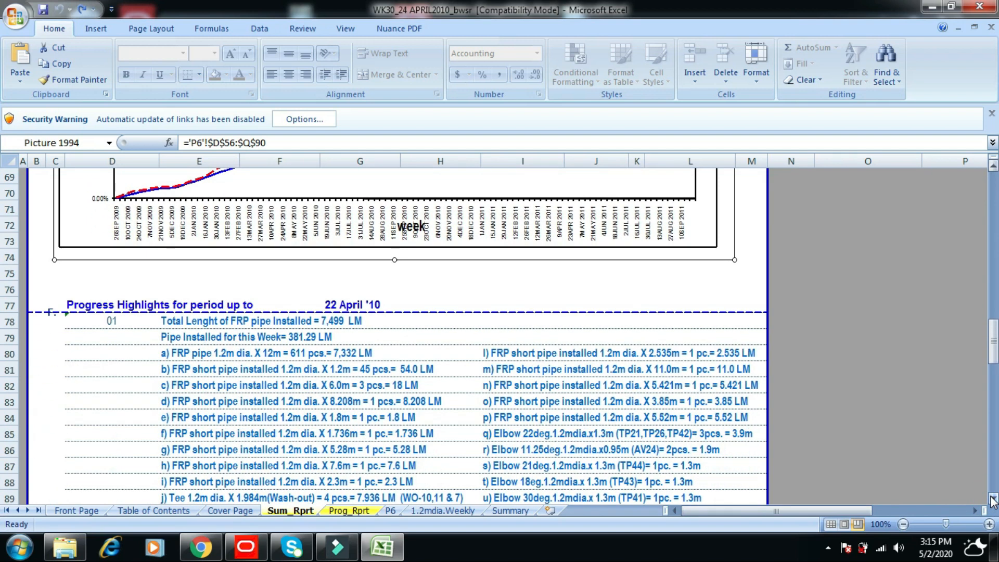
pyautogui.click(993, 499)
pyautogui.click(992, 499)
pyautogui.click(992, 499)
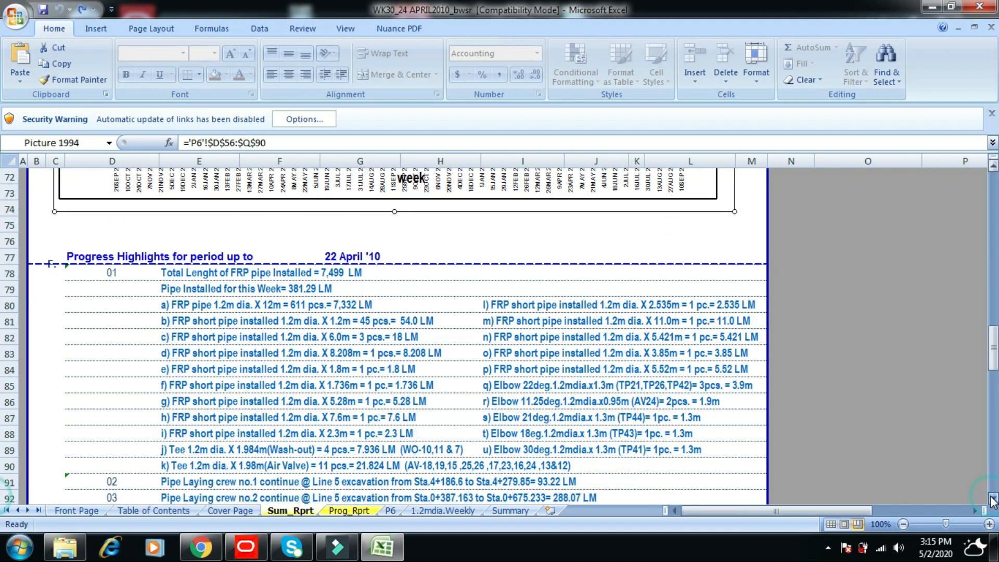
pyautogui.click(992, 499)
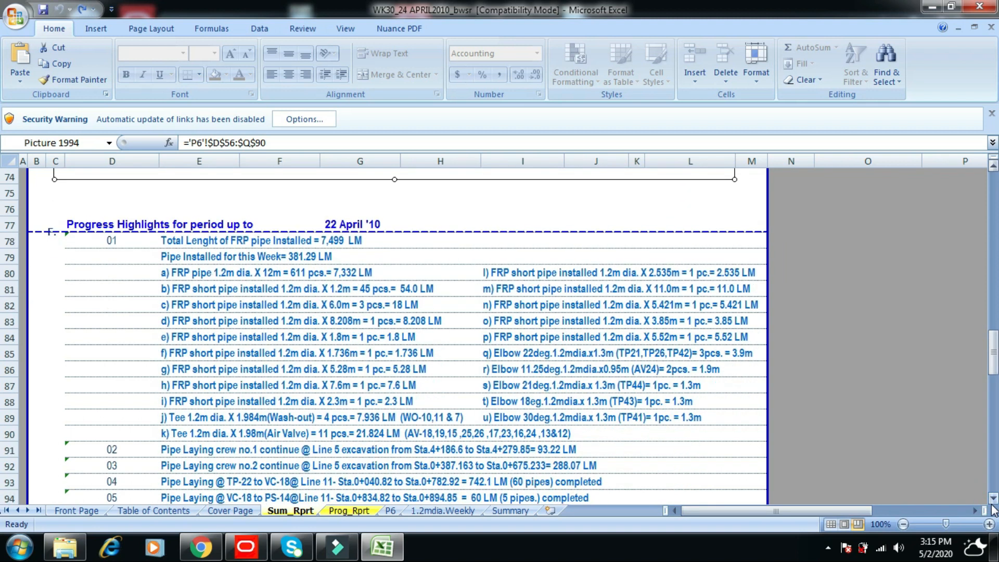
pyautogui.click(993, 499)
pyautogui.click(992, 499)
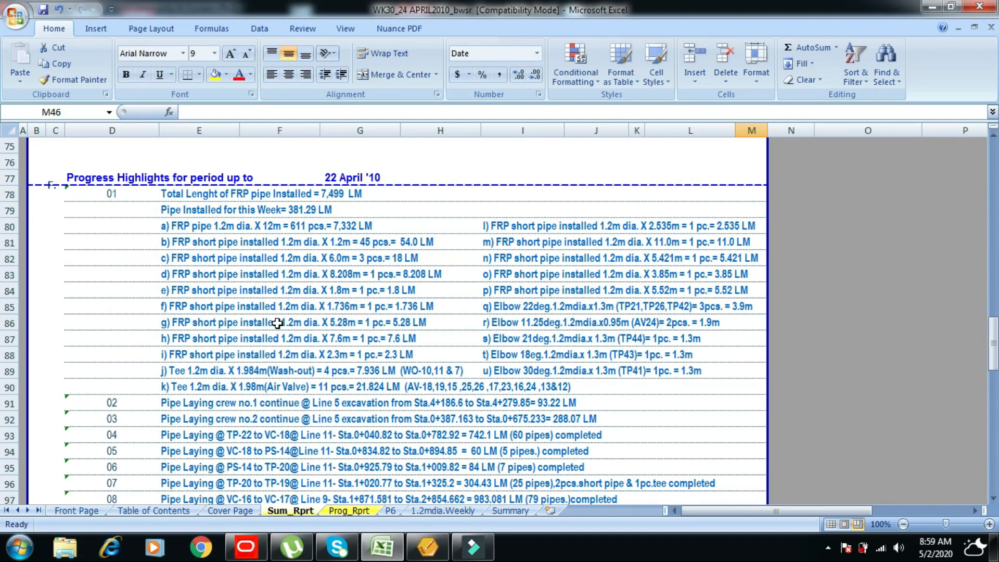
# - Review the risks, upcoming activities and equipment lists in sections G, H and I of the summary report
pyautogui.moveTo(993, 340); pyautogui.dragTo(985, 430)
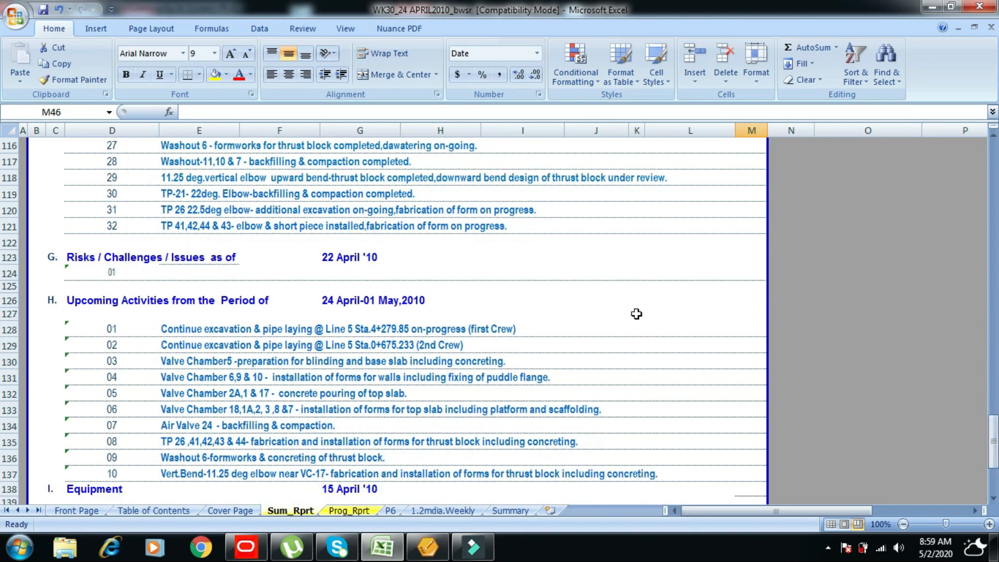
pyautogui.moveTo(993, 425); pyautogui.dragTo(995, 429)
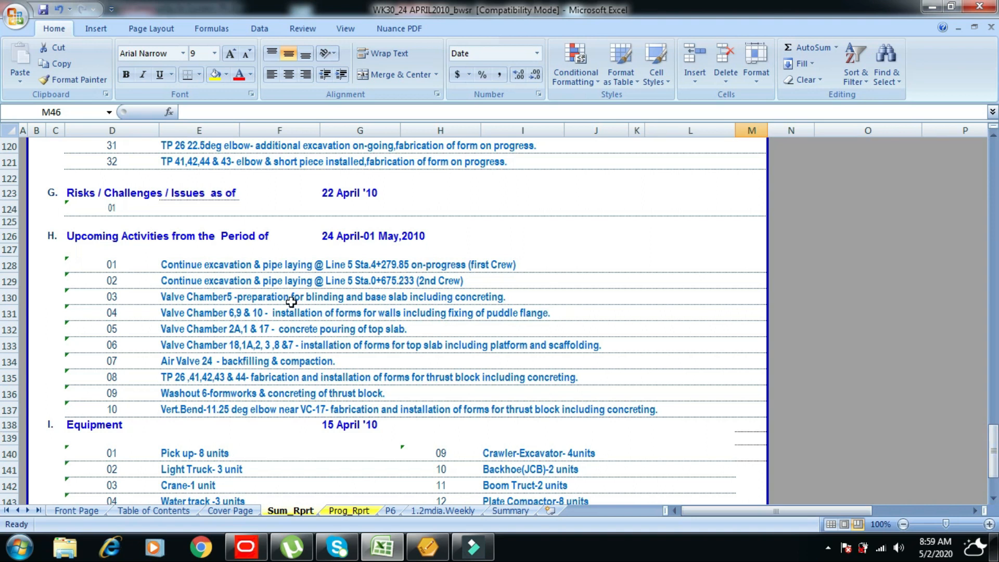
pyautogui.moveTo(994, 463); pyautogui.dragTo(993, 473)
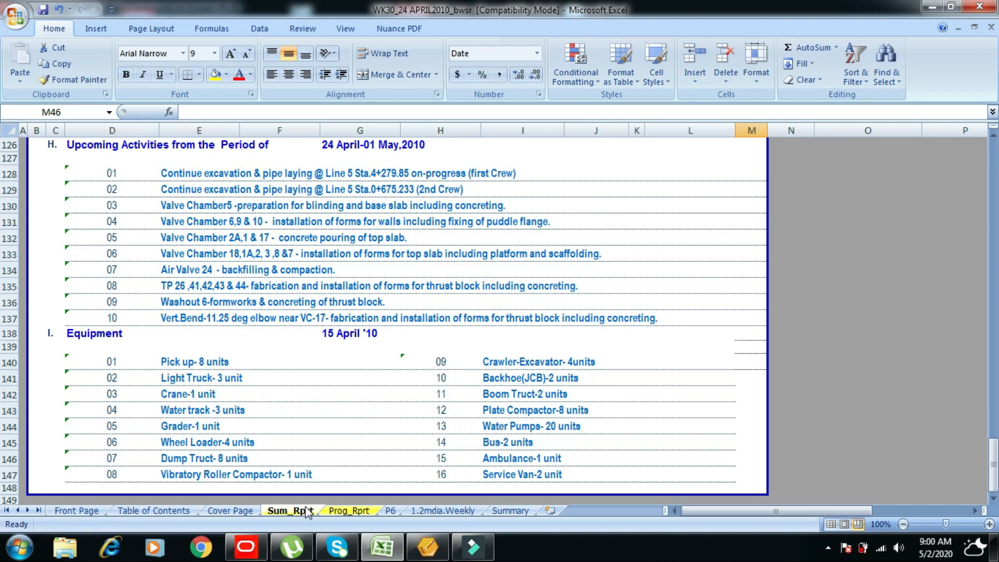
# - Compare the Prog_Rprt sheet's planned and earned value layout with the Sum_Rprt summary, finishing on Prog_Rprt
pyautogui.click(348, 511)
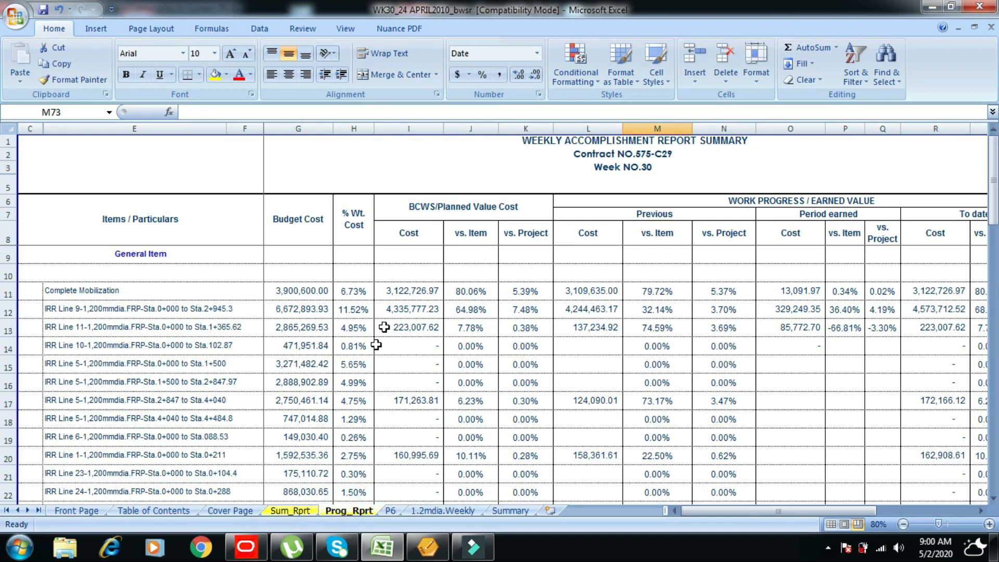
pyautogui.click(290, 510)
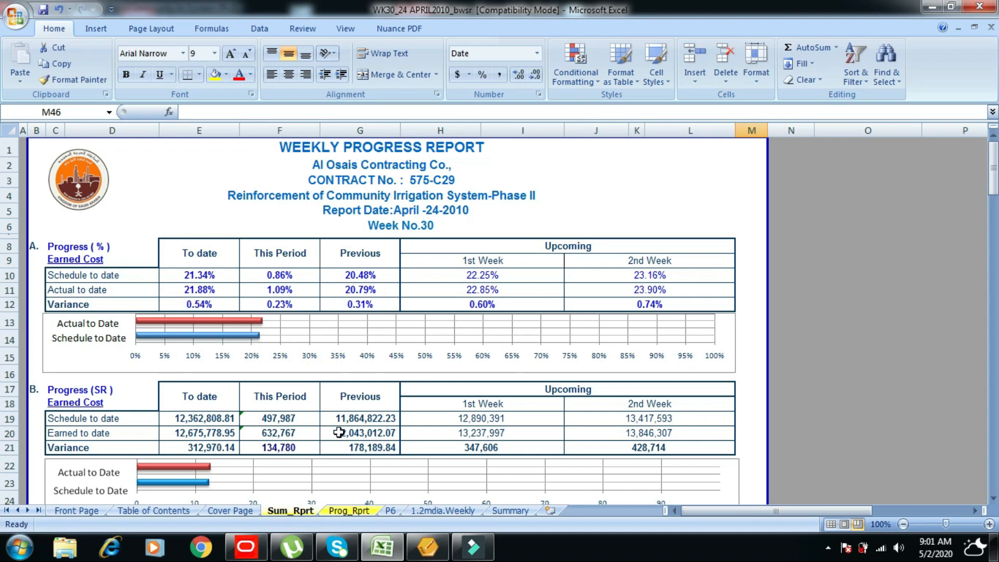
pyautogui.click(353, 511)
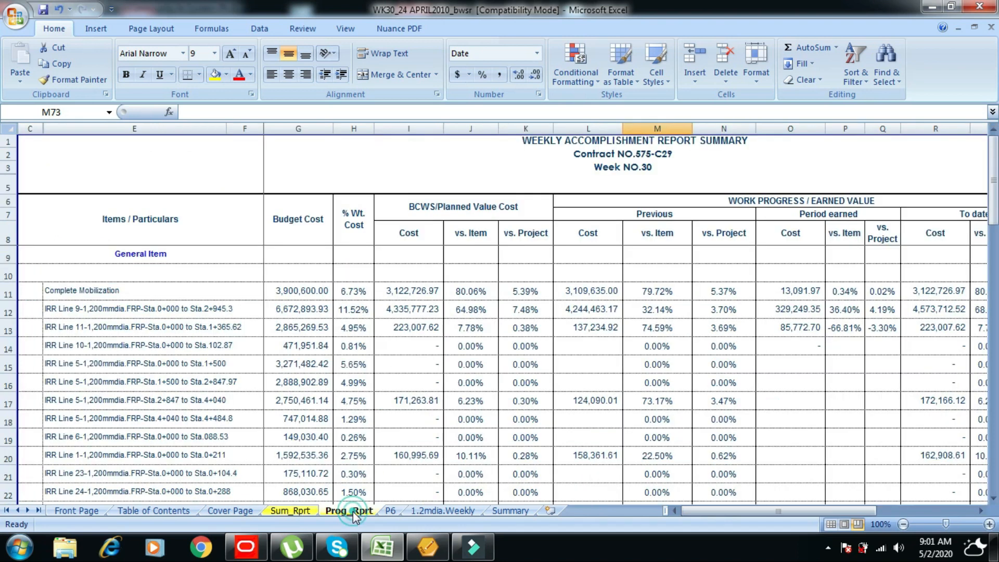
pyautogui.press('alt')
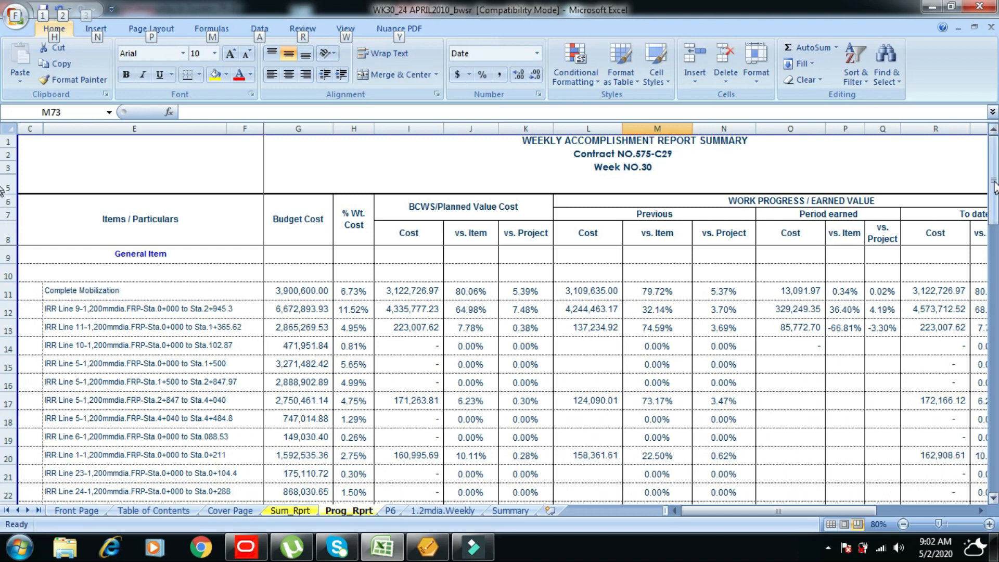
pyautogui.moveTo(994, 180); pyautogui.dragTo(971, 151)
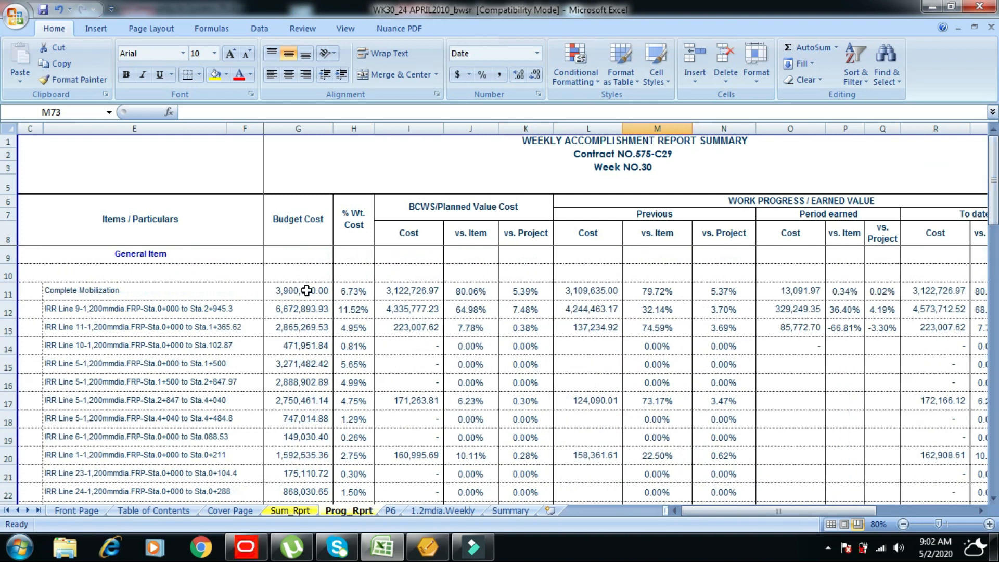
# - Inspect the formulas behind the Complete Mobilization budget cost and the Grand Total of the Budget Cost column
pyautogui.click(307, 291)
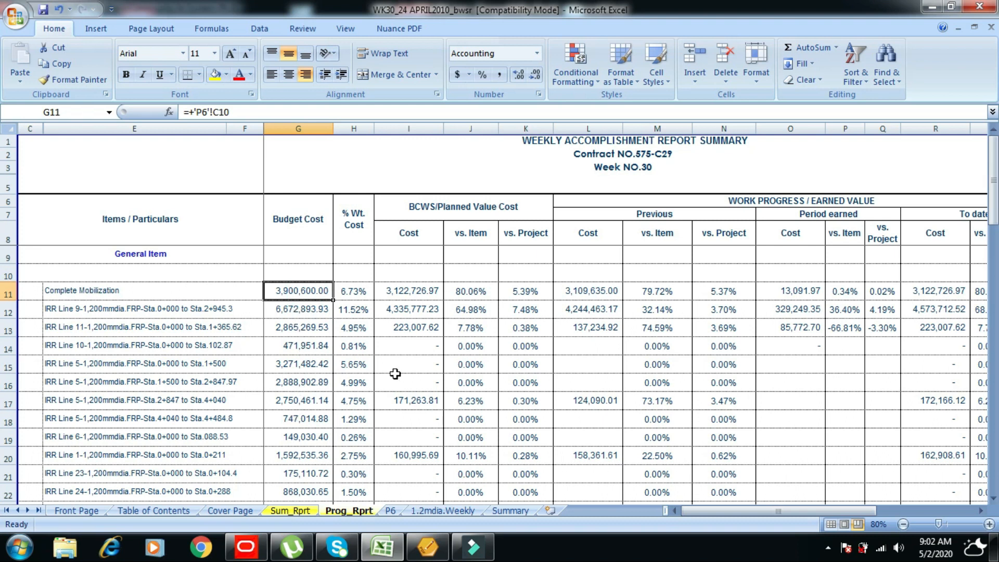
pyautogui.moveTo(994, 184); pyautogui.dragTo(994, 274)
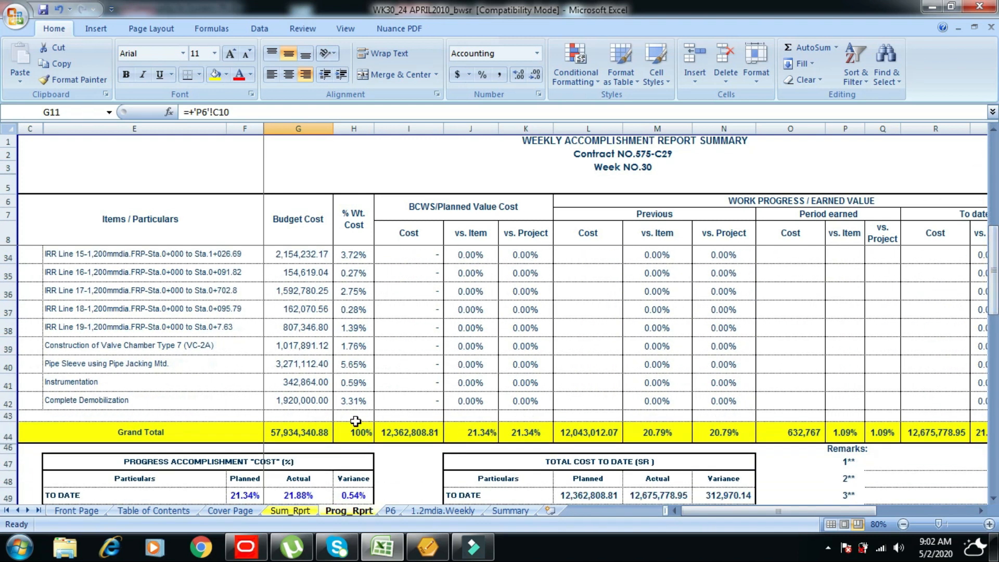
pyautogui.click(294, 436)
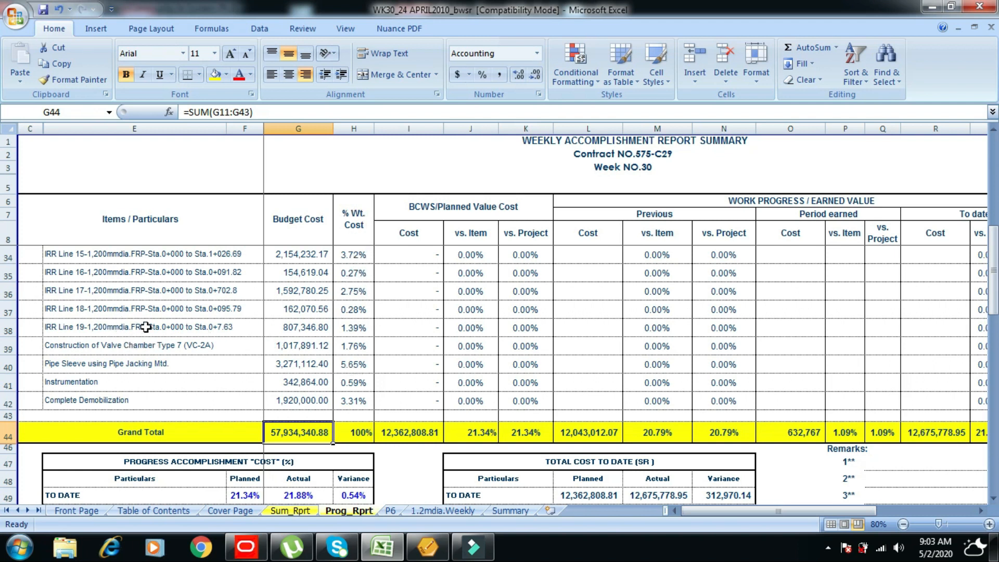
pyautogui.scroll(8, 443, 212)
pyautogui.press('alt')
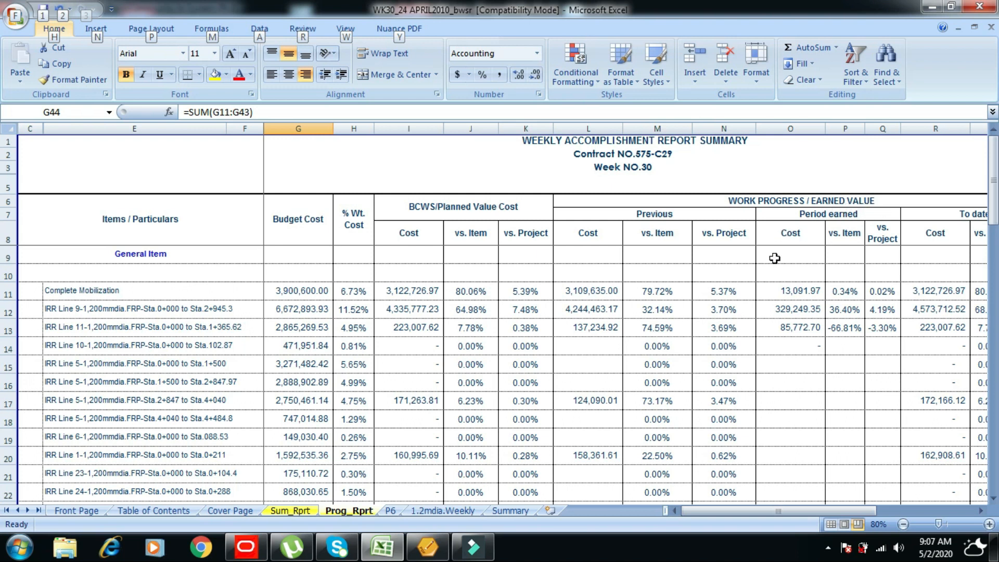
# - Inspect the Previous earned cost cells for Complete Mobilization, IRR Line 9, Line 11, Line 5 (Sta.2+847 to Sta.4+040) and Line 1
pyautogui.click(994, 183)
pyautogui.moveTo(993, 178)
pyautogui.mouseDown()
pyautogui.moveTo(998, 186)
pyautogui.moveTo(998, 177)
pyautogui.mouseUp()
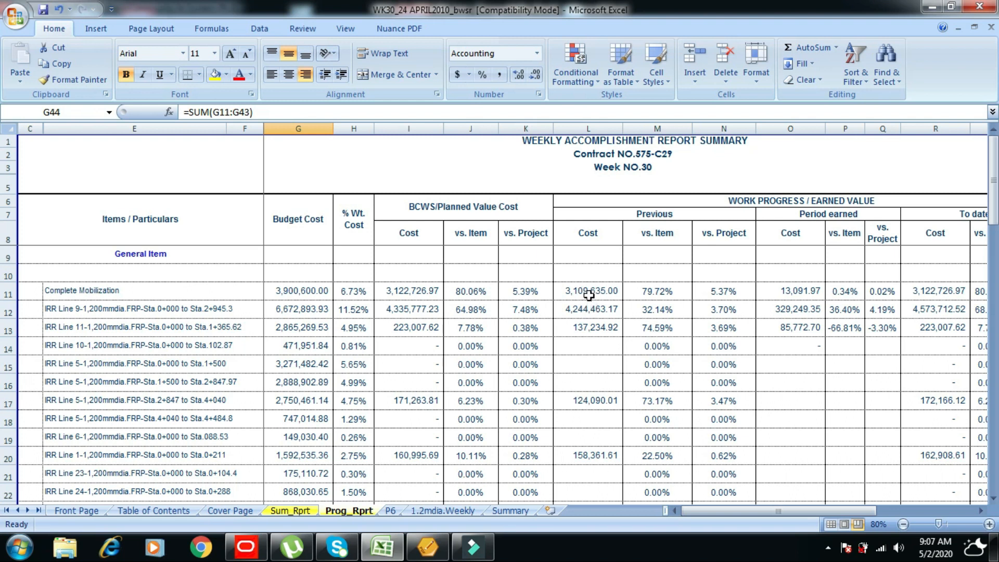
pyautogui.click(588, 295)
pyautogui.click(588, 309)
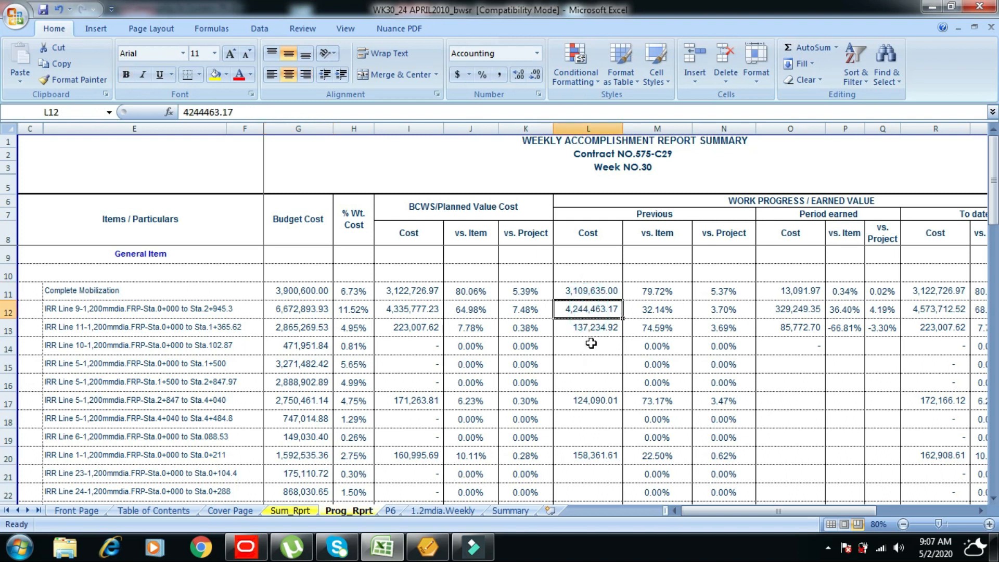
pyautogui.click(591, 293)
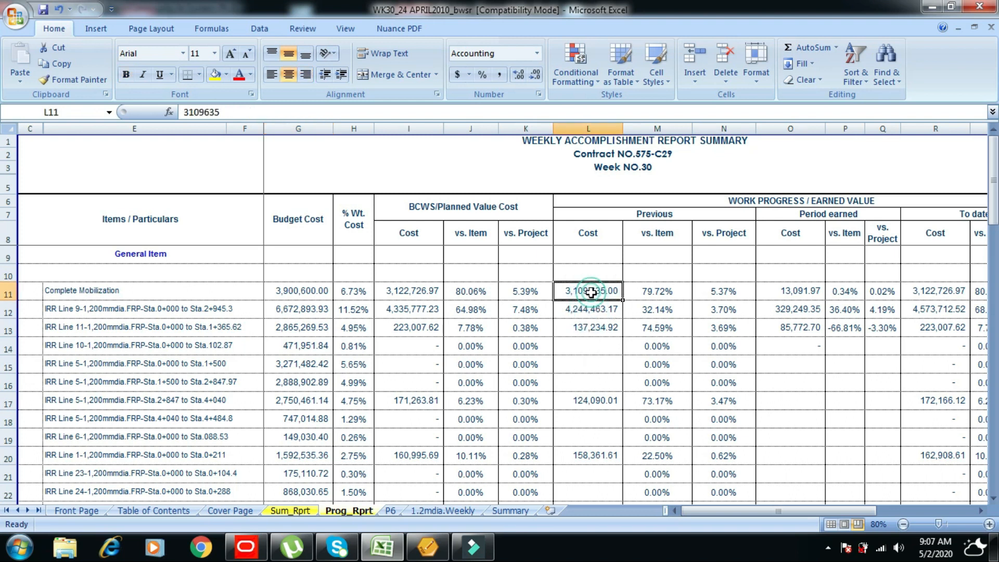
pyautogui.click(591, 309)
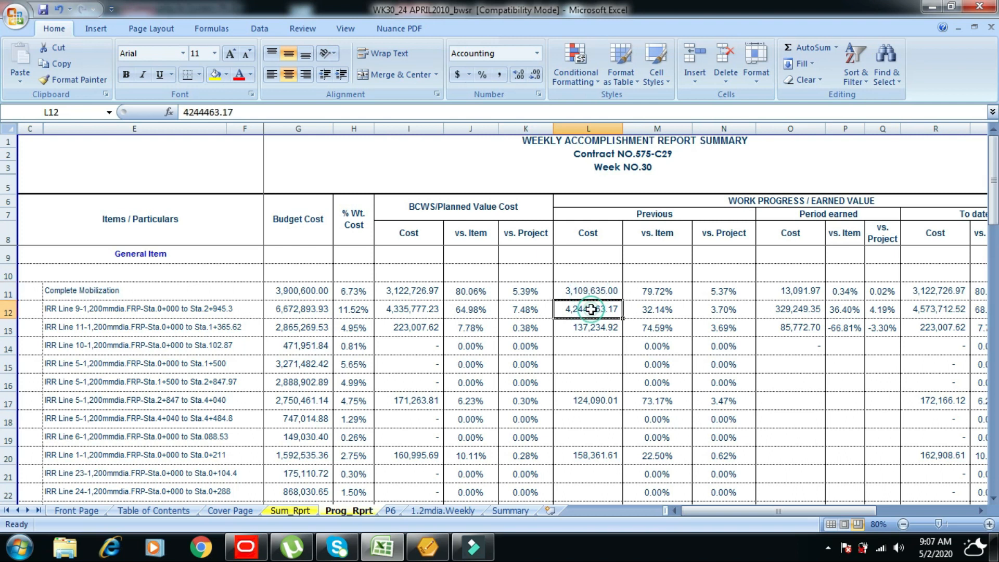
pyautogui.click(587, 329)
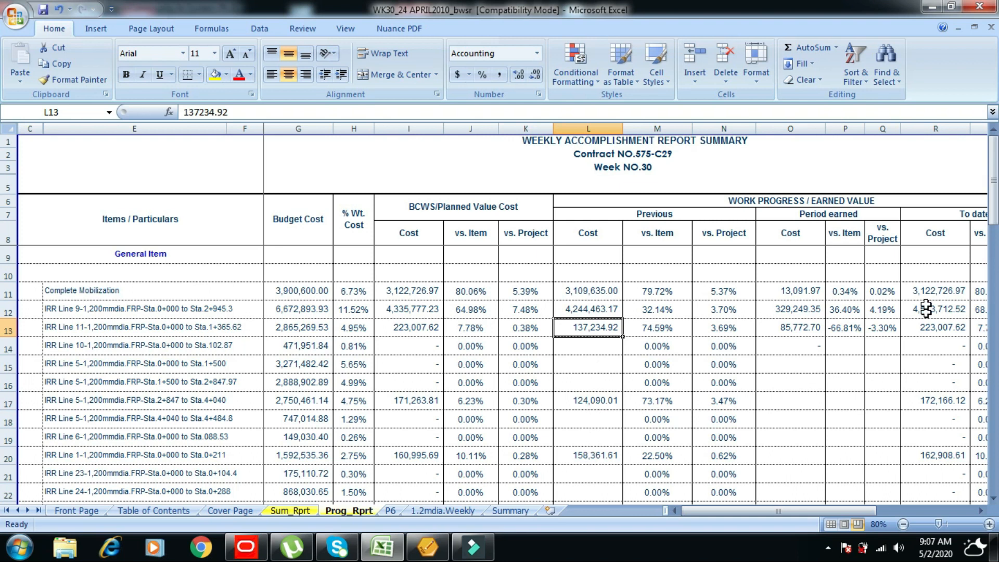
pyautogui.moveTo(993, 198); pyautogui.dragTo(994, 218)
pyautogui.click(582, 311)
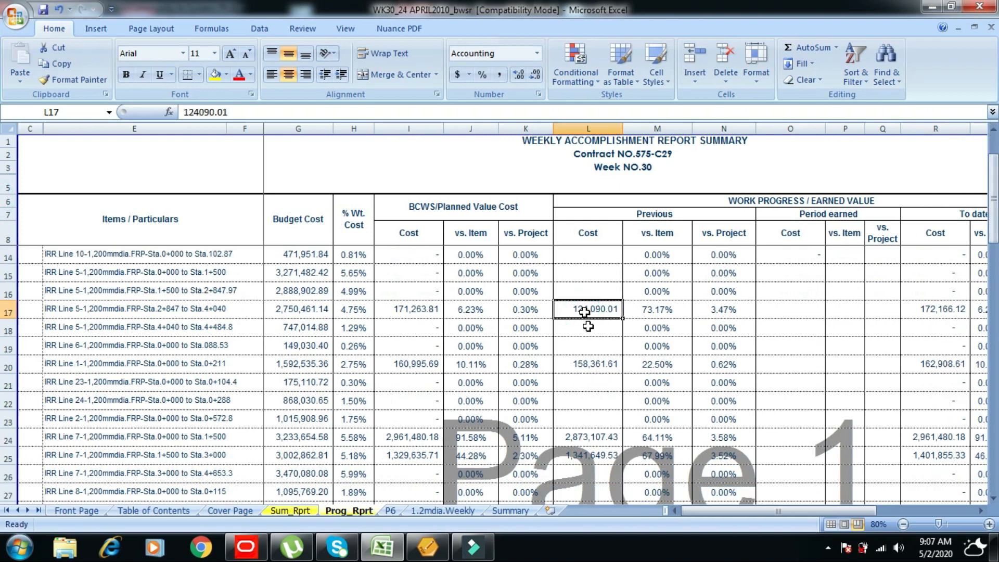
pyautogui.click(585, 366)
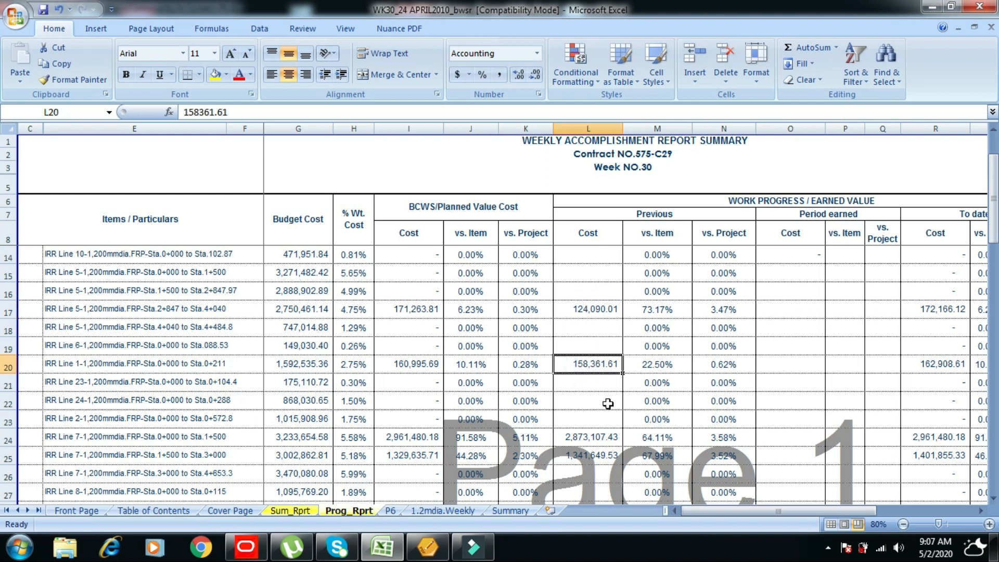
# - Check the blank Previous cost cells for the other IRR Line 5 sections, Line 6 and Line 23
pyautogui.click(572, 271)
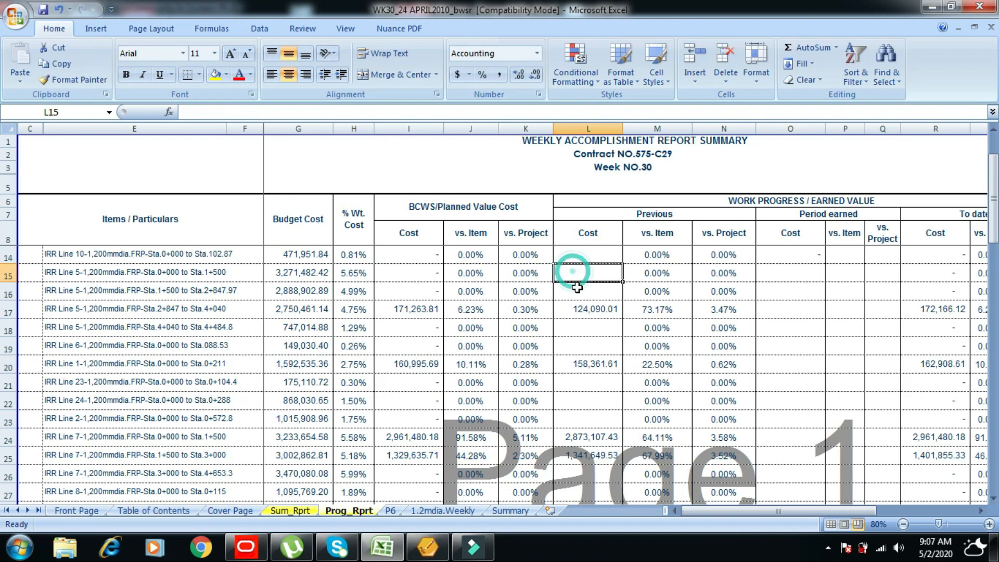
pyautogui.click(575, 291)
pyautogui.click(580, 328)
pyautogui.click(577, 346)
pyautogui.click(589, 389)
pyautogui.press('alt')
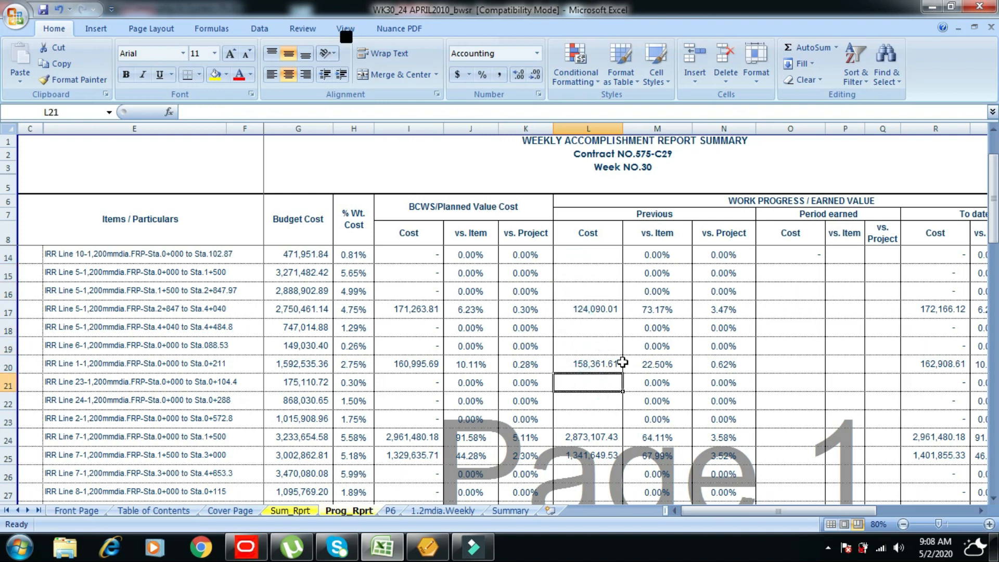
# - Check the planned value cost and budget cost for Complete Mobilization, plus the planned vs. Project formulas for mobilization and IRR Line 9
pyautogui.scroll(2, 465, 241)
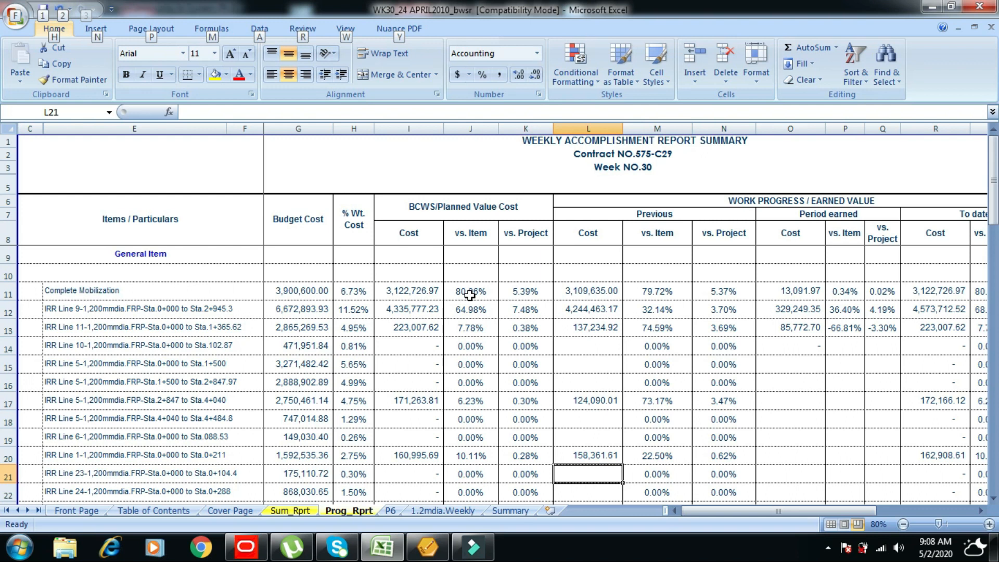
pyautogui.click(408, 293)
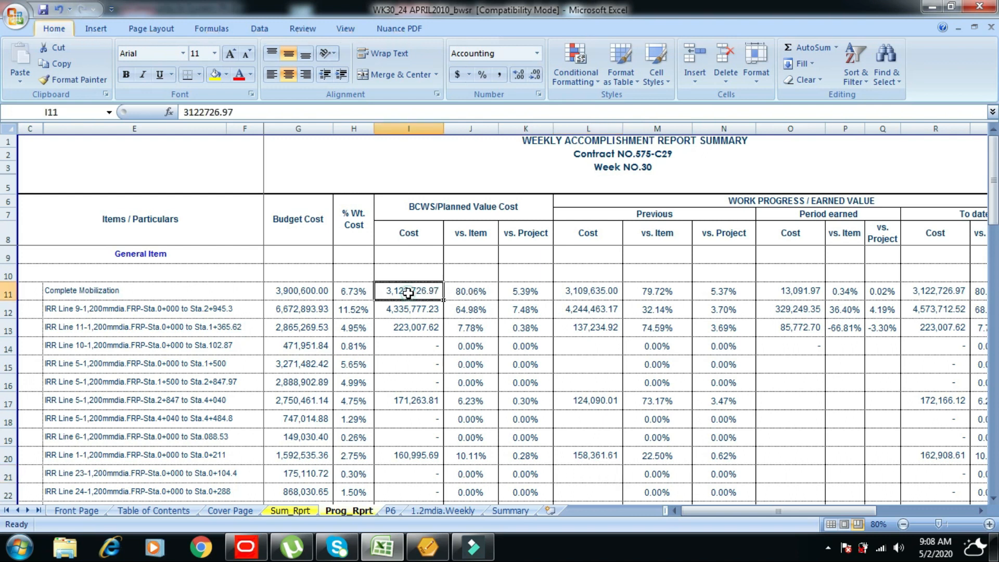
pyautogui.click(301, 293)
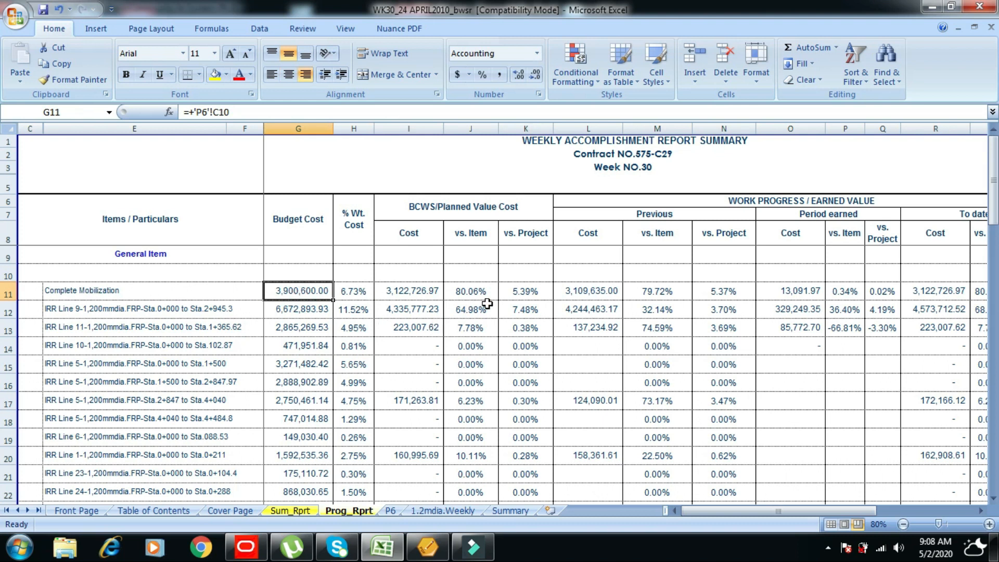
pyautogui.click(514, 294)
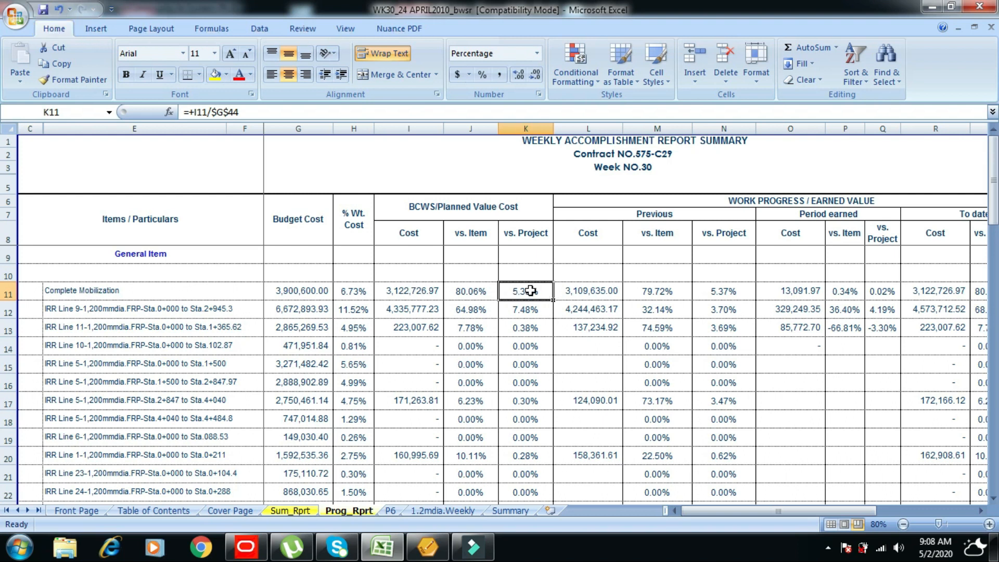
pyautogui.click(527, 310)
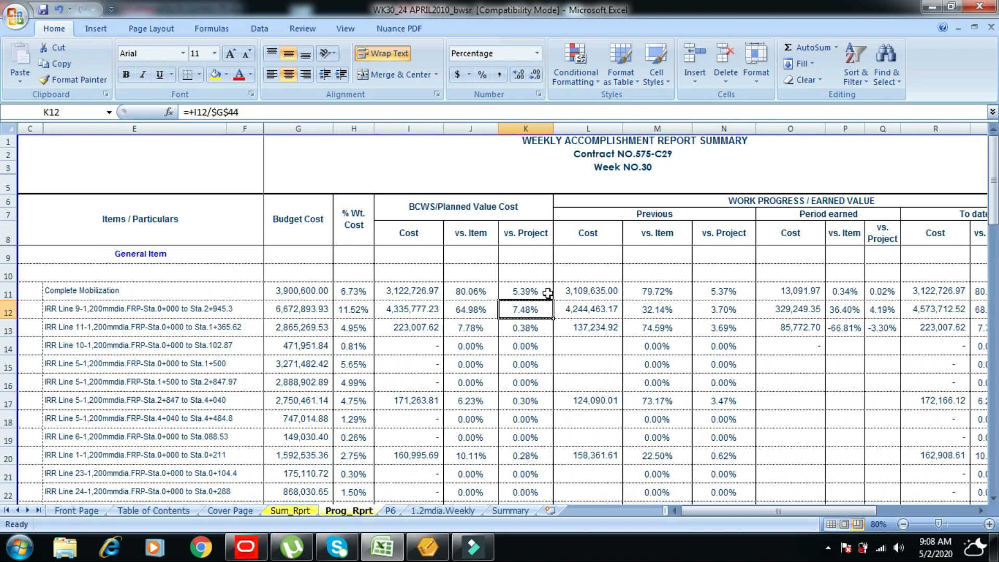
pyautogui.click(424, 292)
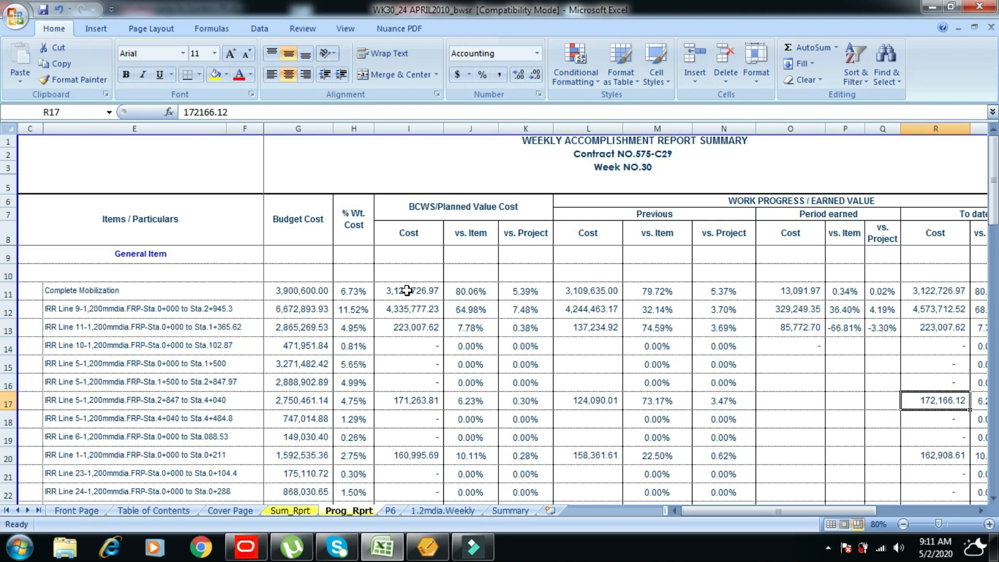
pyautogui.click(407, 290)
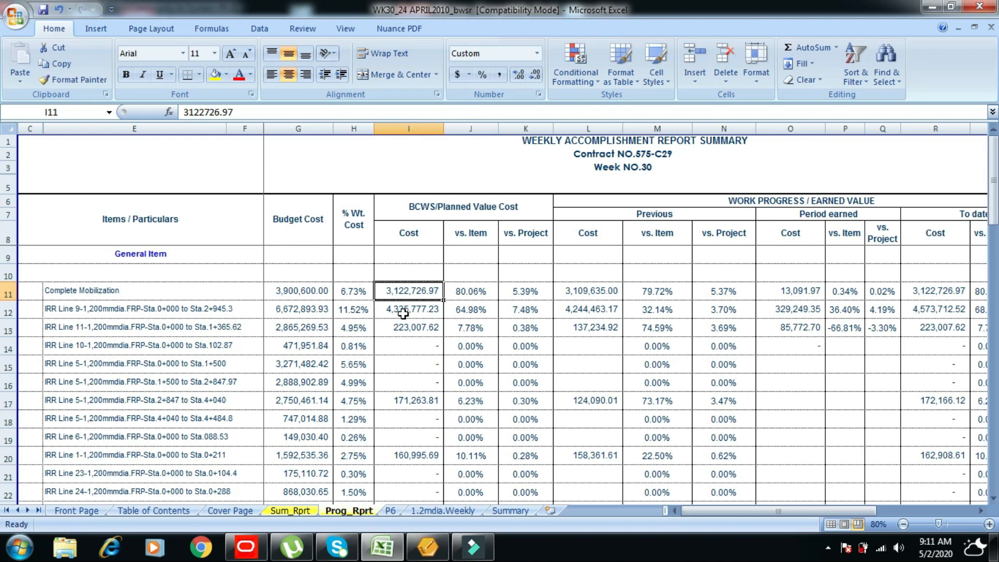
# - Check the planned value cost for IRR Line 9 and the To date earned costs for Complete Mobilization, Line 9, Line 11 and Line 5 (Sta.2+847 to Sta.4+040)
pyautogui.click(403, 312)
pyautogui.moveTo(732, 514); pyautogui.dragTo(809, 496)
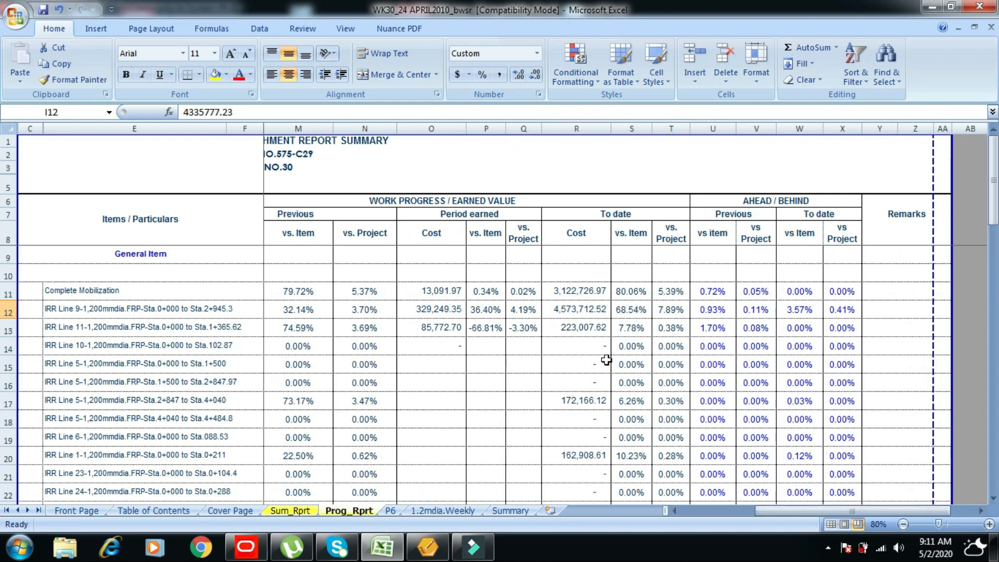
pyautogui.click(572, 292)
pyautogui.click(574, 311)
pyautogui.click(576, 328)
pyautogui.click(582, 401)
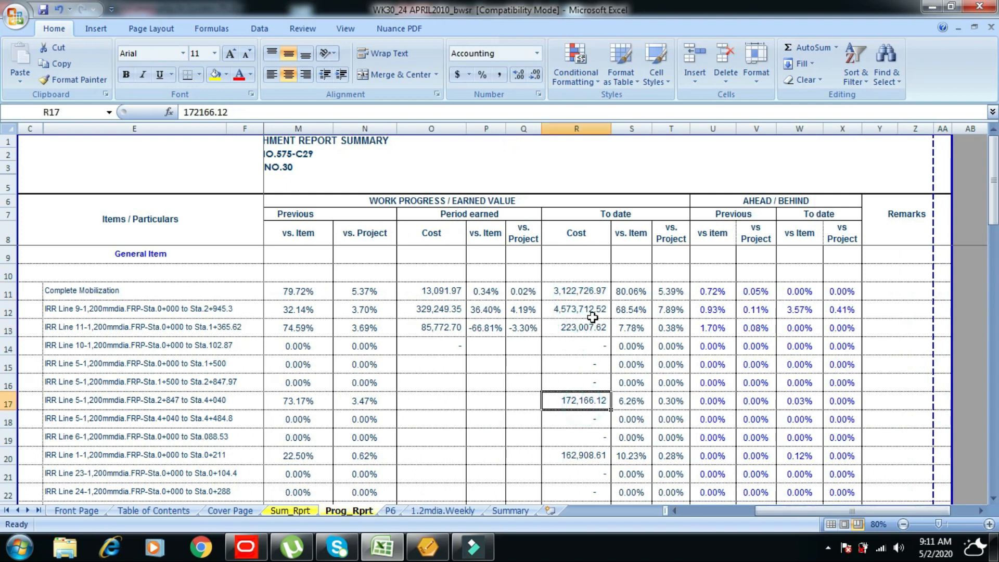
# - Open the P6 sheet's cost loading report and check Complete Mobilization's weekly costs for WK-1 to WK-3
pyautogui.click(391, 512)
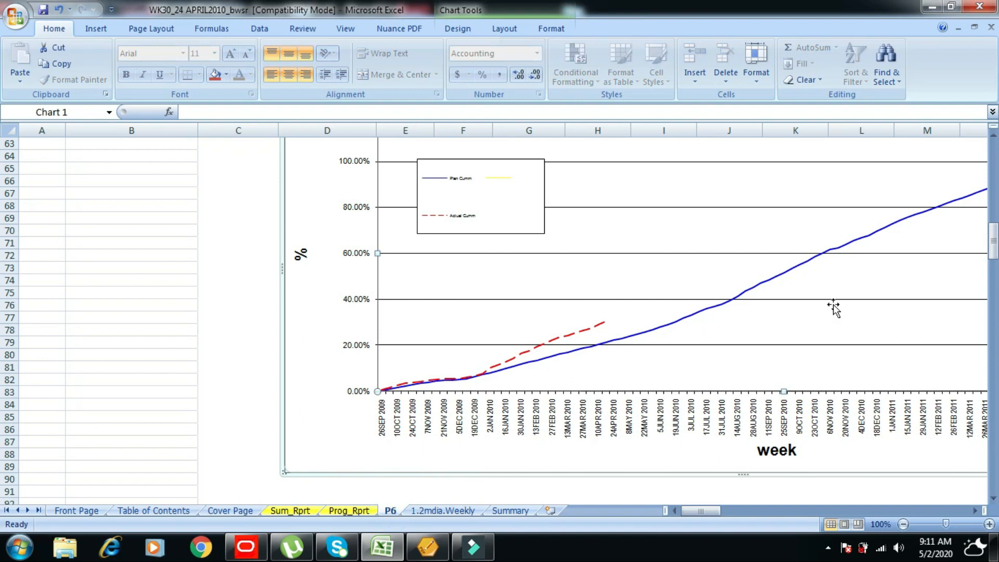
pyautogui.moveTo(992, 239); pyautogui.dragTo(992, 165)
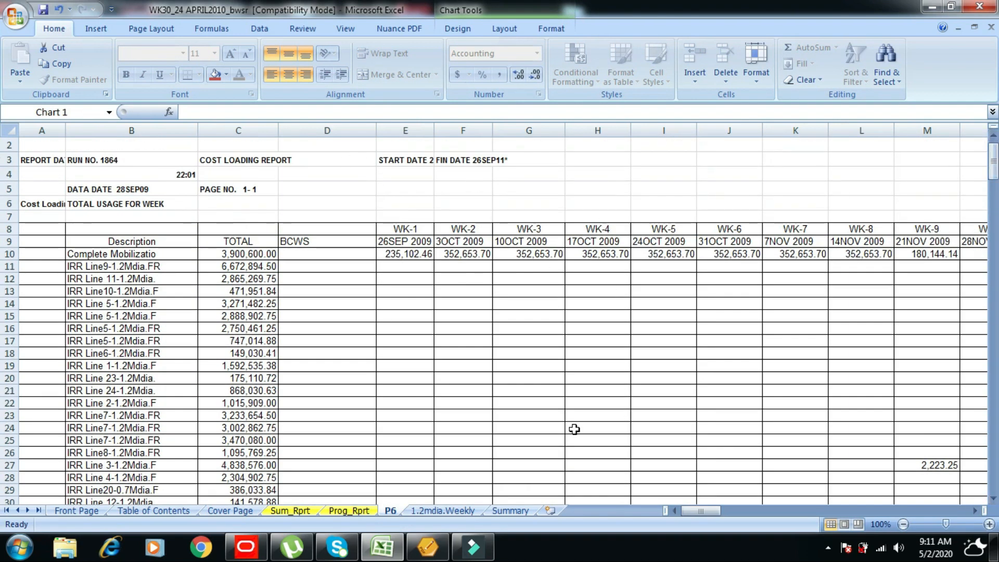
pyautogui.moveTo(707, 514); pyautogui.dragTo(667, 502)
pyautogui.click(395, 255)
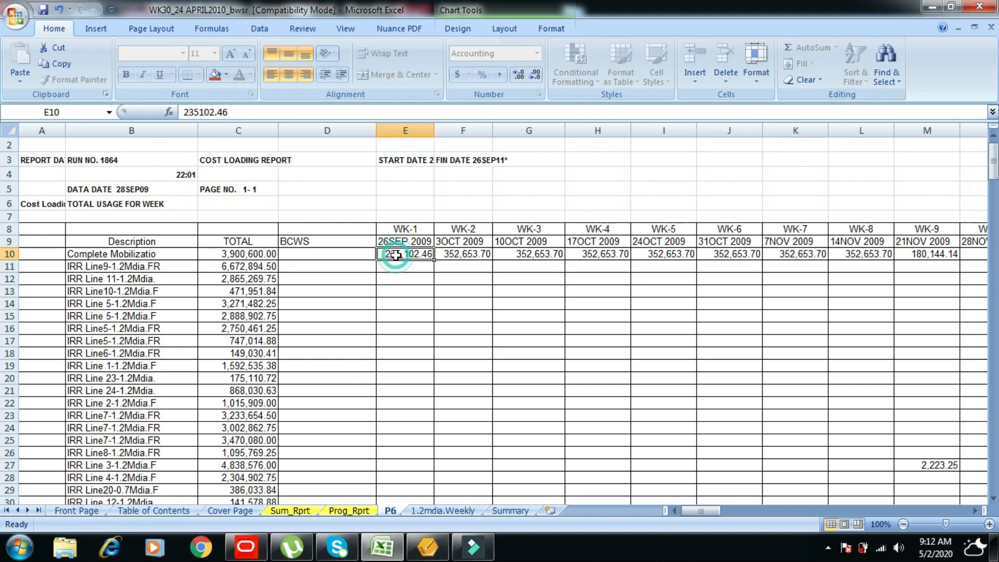
pyautogui.click(472, 256)
pyautogui.click(529, 254)
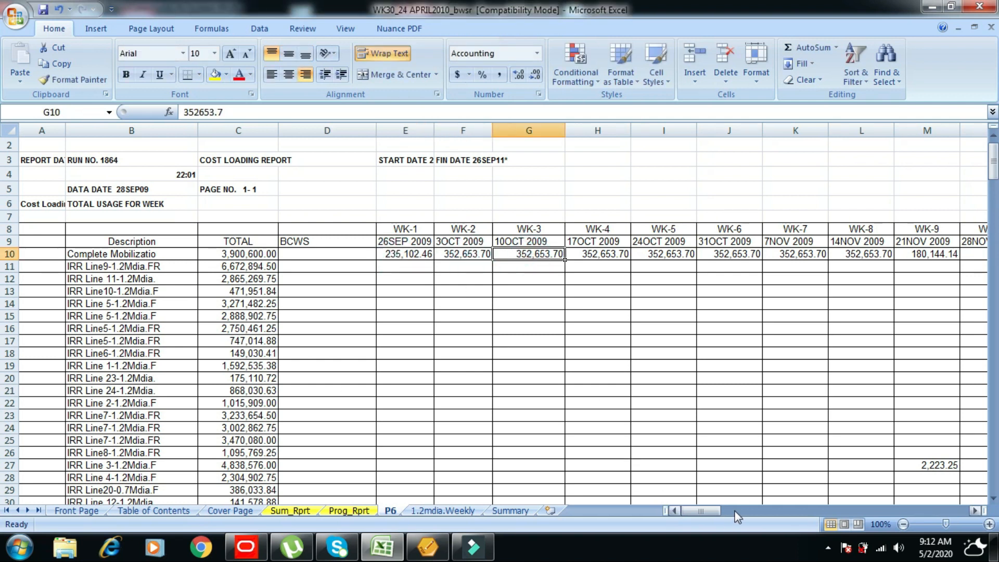
# - Examine the weekly costs of IRR Line 9 for WK-12 to WK-14 and the IRR Line 11 cost for WK-15
pyautogui.moveTo(710, 510); pyautogui.dragTo(679, 516)
pyautogui.moveTo(701, 509); pyautogui.dragTo(717, 509)
pyautogui.click(593, 268)
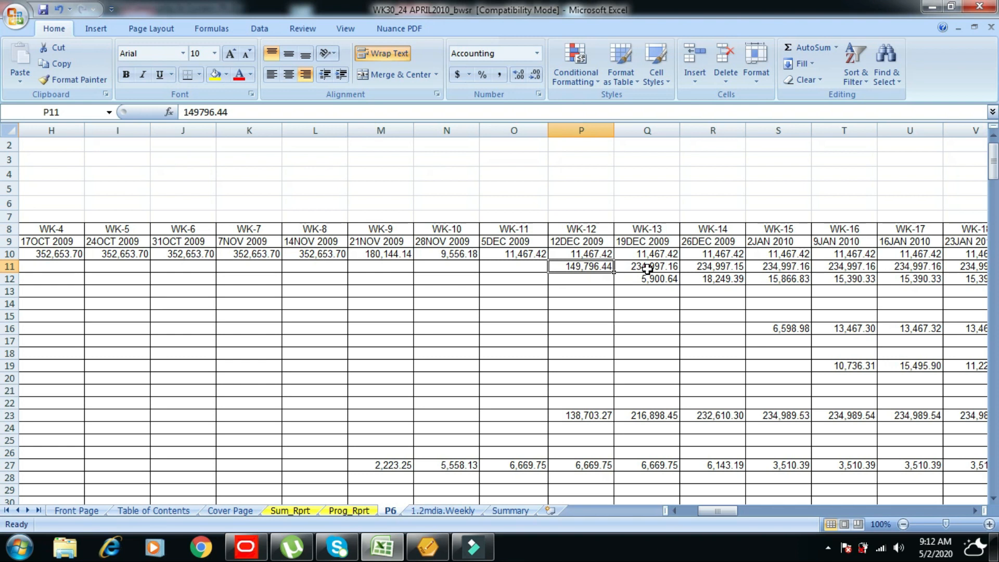
pyautogui.click(647, 269)
pyautogui.click(577, 268)
pyautogui.click(650, 270)
pyautogui.click(704, 268)
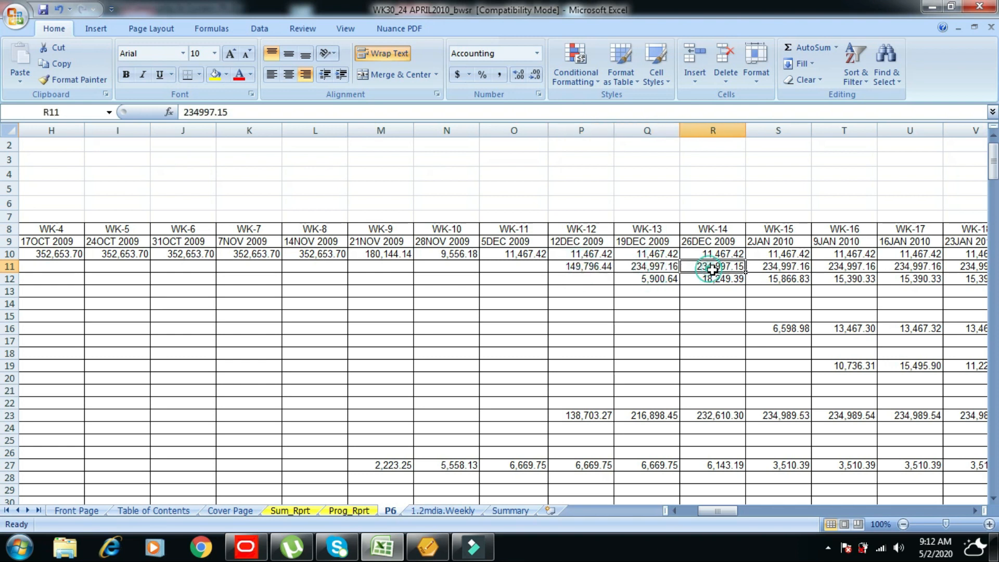
pyautogui.click(790, 276)
# - Recheck the IRR Line 9 costs for WK-12 and WK-13 and the Line 11 cost for WK-14, returning to the cost loading report's heading
pyautogui.click(591, 268)
pyautogui.moveTo(716, 512)
pyautogui.mouseDown()
pyautogui.moveTo(659, 511)
pyautogui.moveTo(735, 510)
pyautogui.moveTo(714, 509)
pyautogui.mouseUp()
pyautogui.click(730, 516)
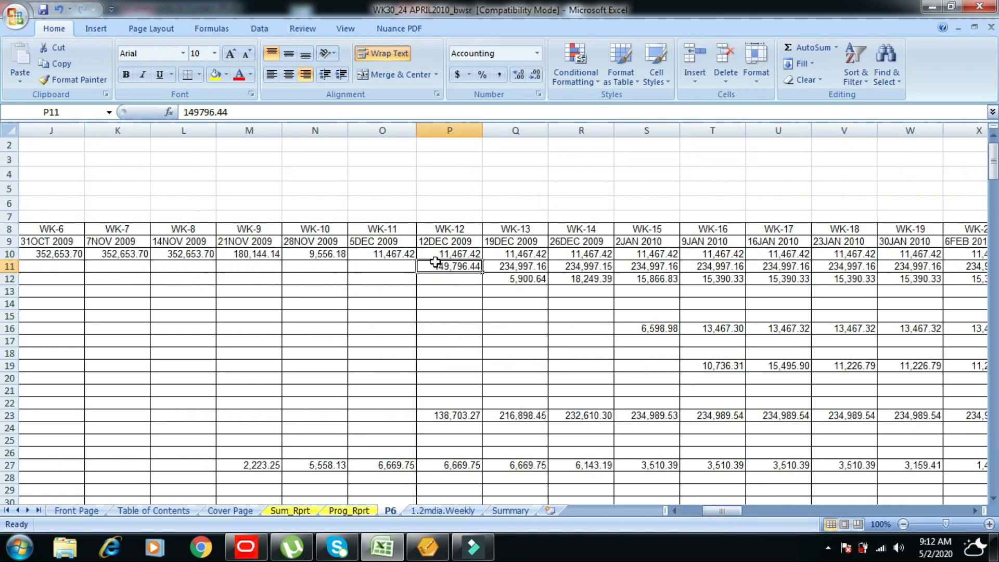
pyautogui.click(516, 266)
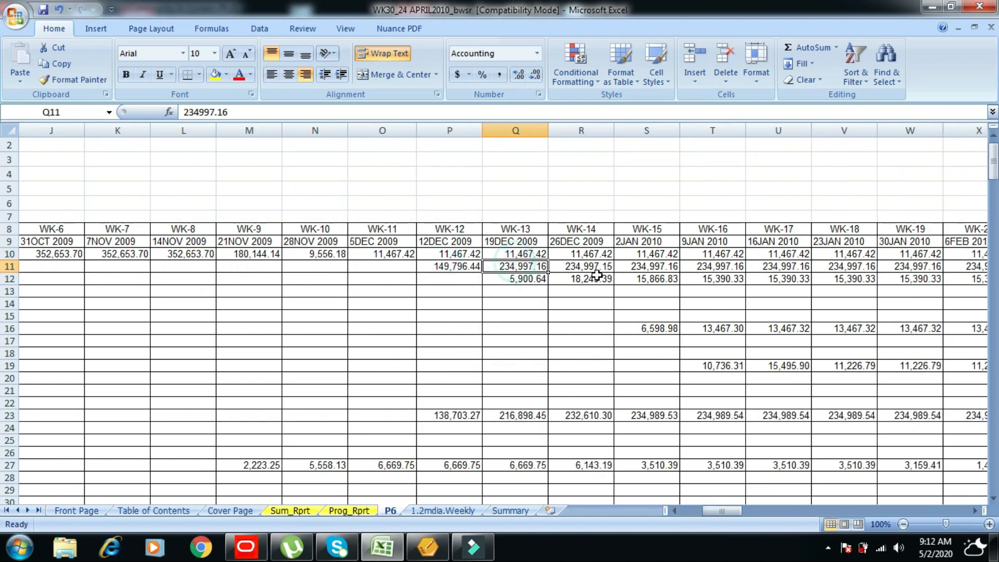
pyautogui.click(595, 277)
pyautogui.moveTo(717, 515); pyautogui.dragTo(656, 513)
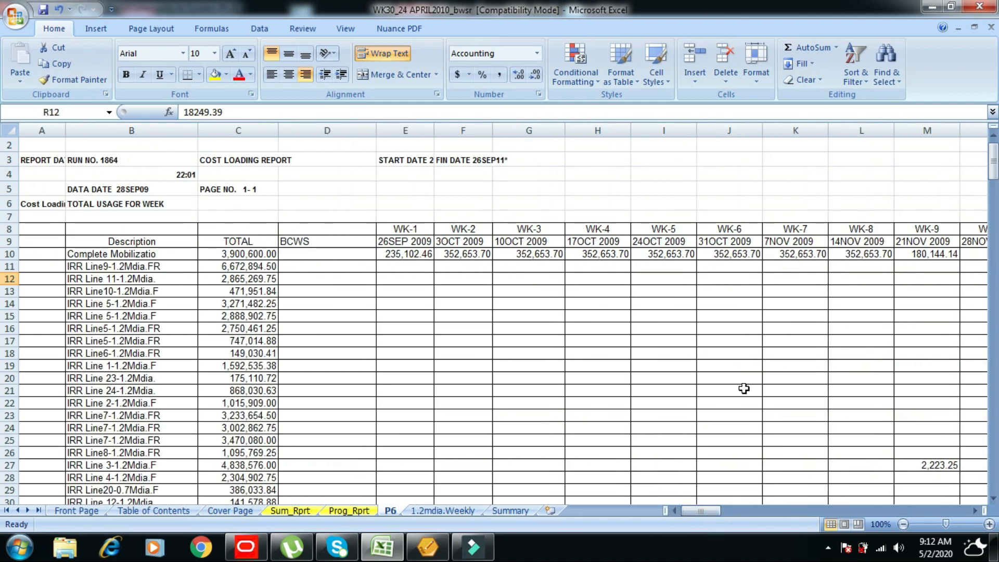
pyautogui.moveTo(994, 165)
pyautogui.mouseDown()
pyautogui.moveTo(994, 182)
pyautogui.moveTo(994, 162)
pyautogui.mouseUp()
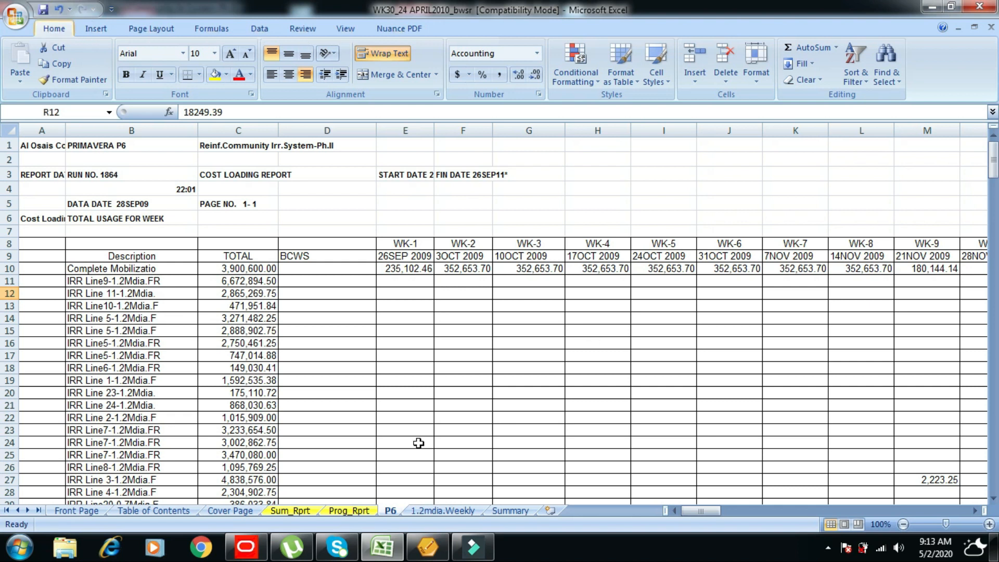
# - Switch to Primavera P6 and show the resource assignments of the Reinf.Community Irr.System-Ph.II project
pyautogui.click(249, 555)
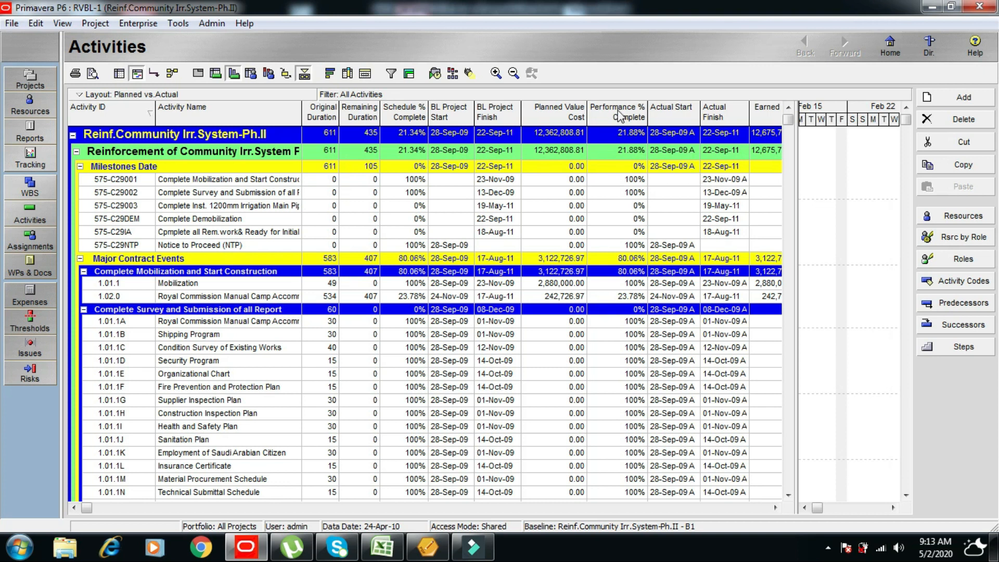
pyautogui.click(403, 133)
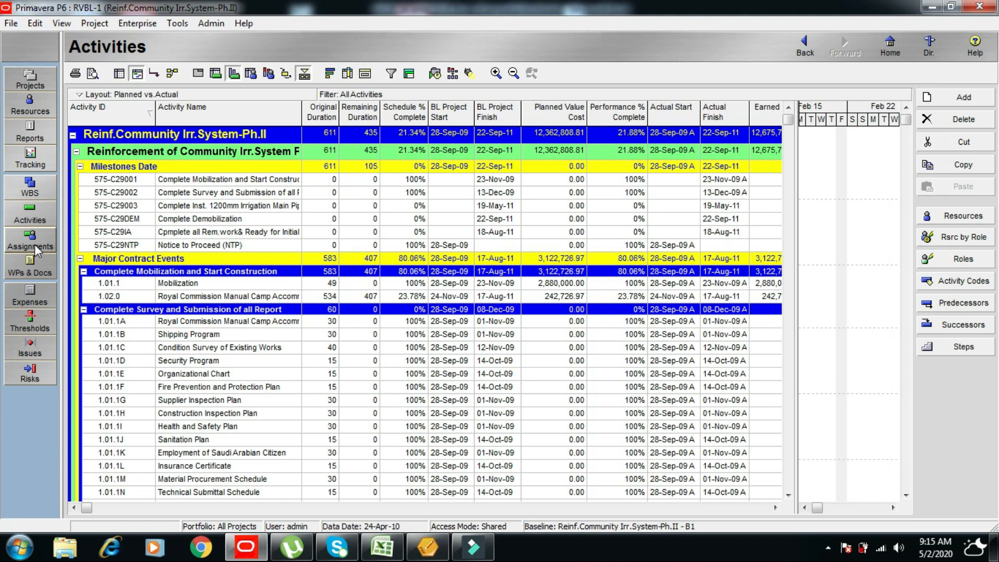
pyautogui.click(34, 245)
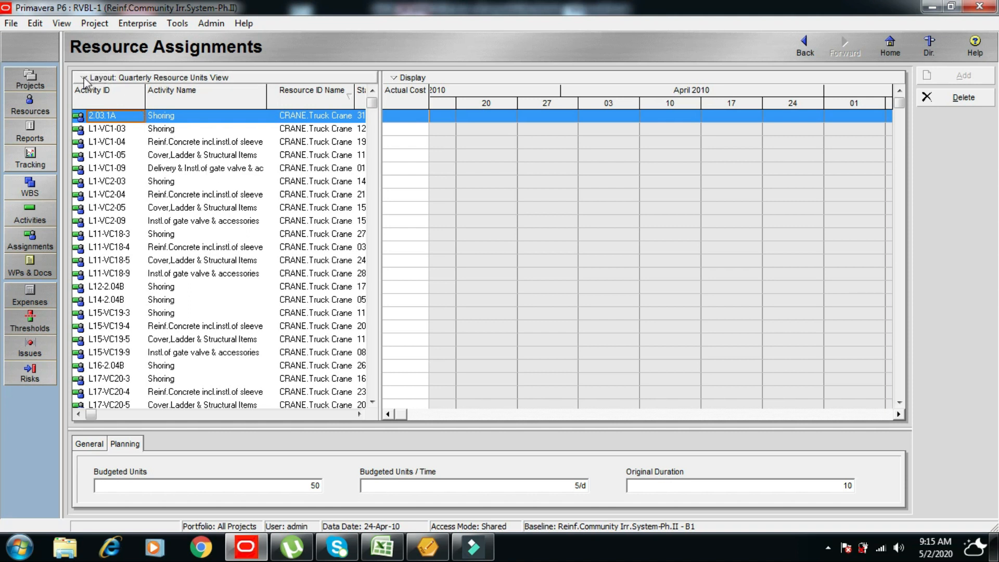
# - Customize the grouping of the resource assignments, replacing Resource ID Name with WBS as the grouping field
pyautogui.click(62, 23)
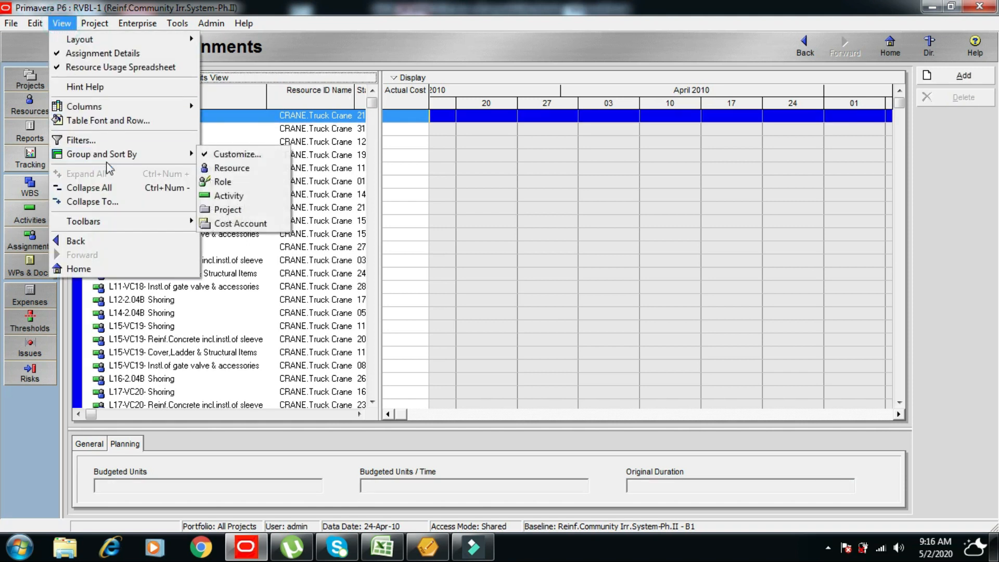
pyautogui.moveTo(113, 159)
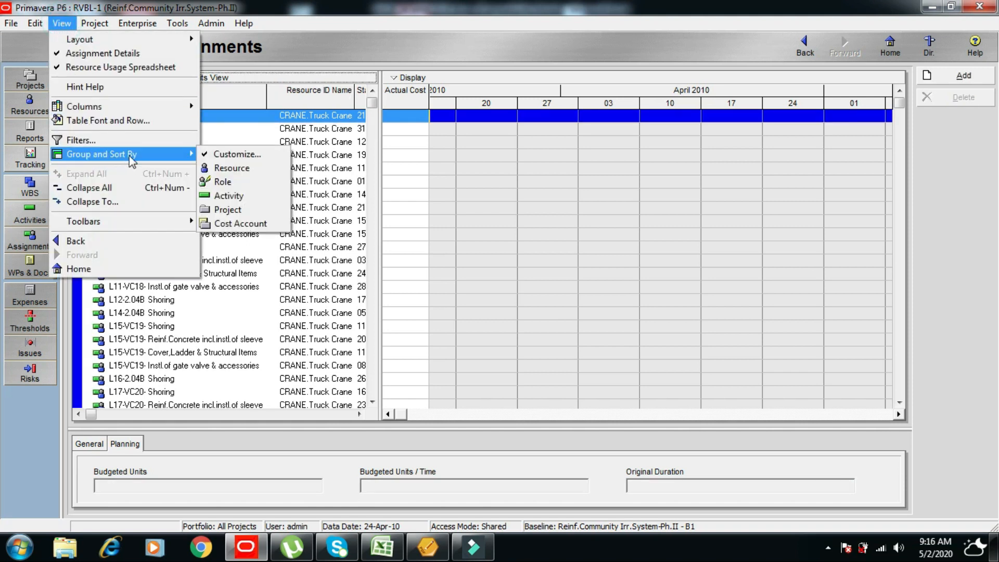
pyautogui.click(232, 156)
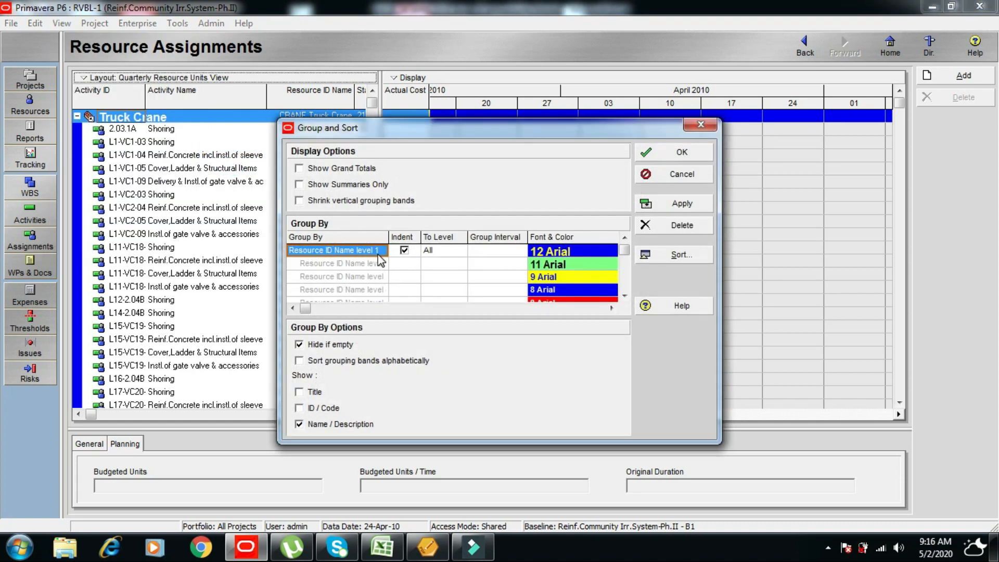
pyautogui.click(367, 251)
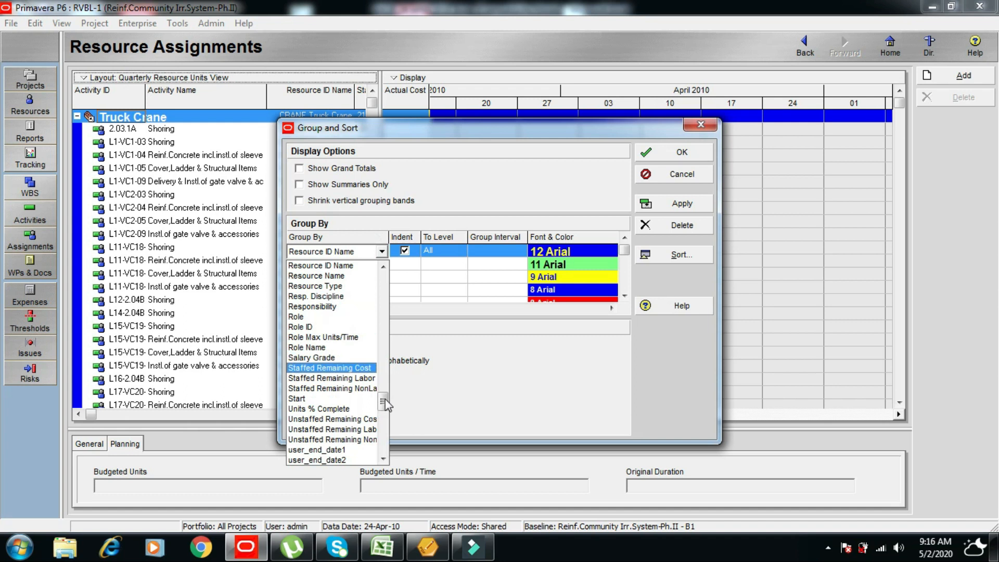
pyautogui.scroll(-10, 384, 400)
pyautogui.click(326, 449)
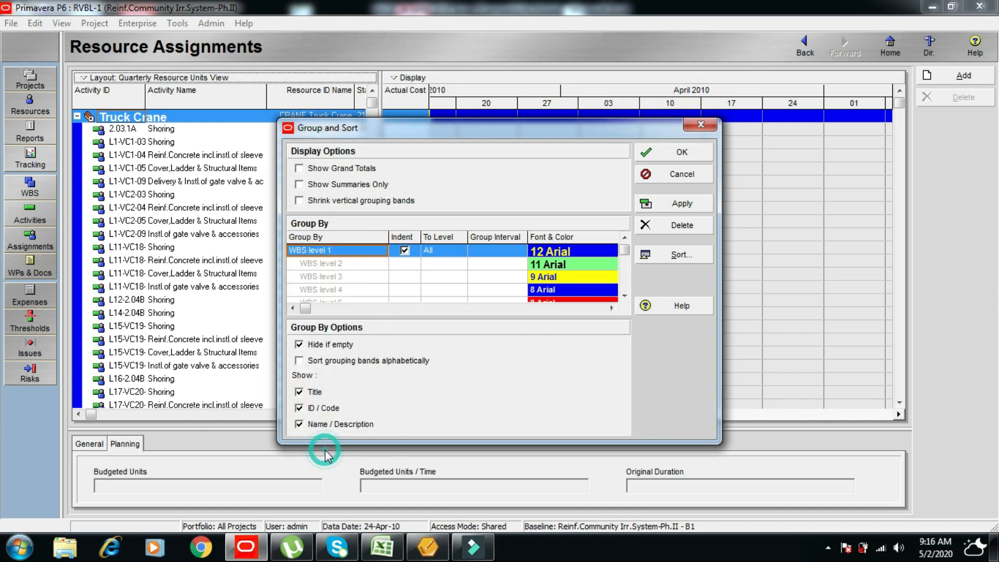
# - Show only the name/description in the WBS grouping bands, shrink the vertical grouping bands, and apply the grouping
pyautogui.click(300, 391)
pyautogui.click(299, 408)
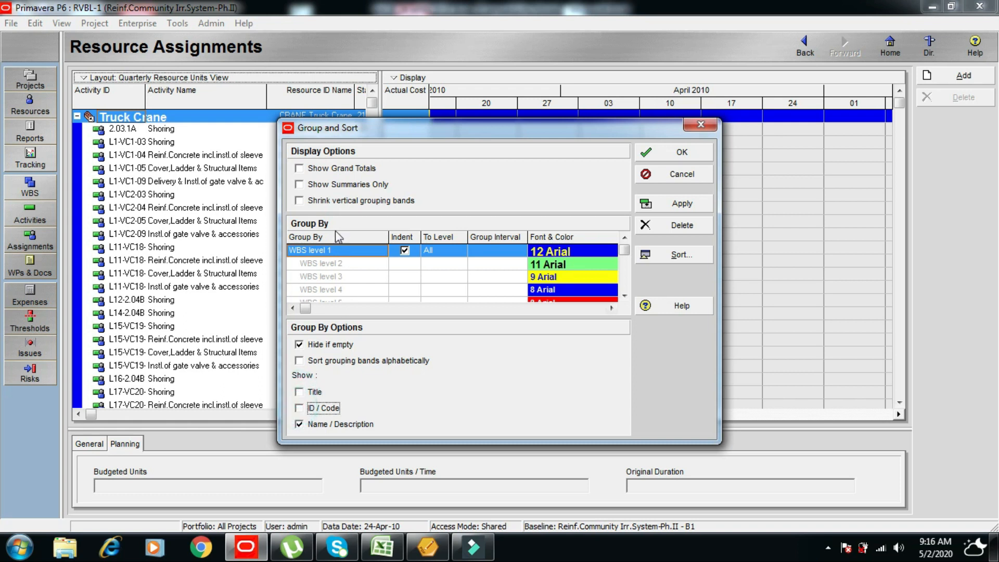
pyautogui.click(299, 201)
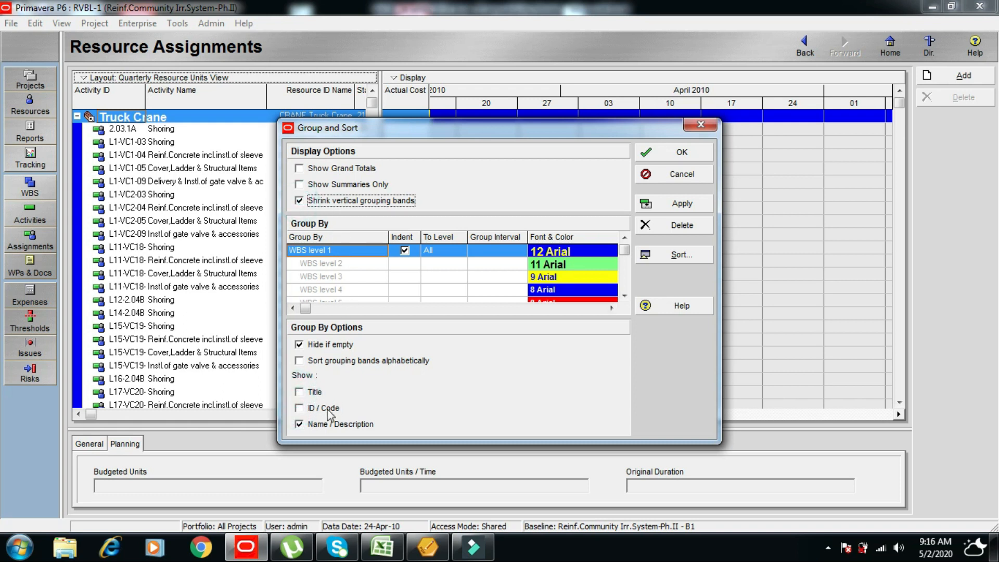
pyautogui.click(682, 158)
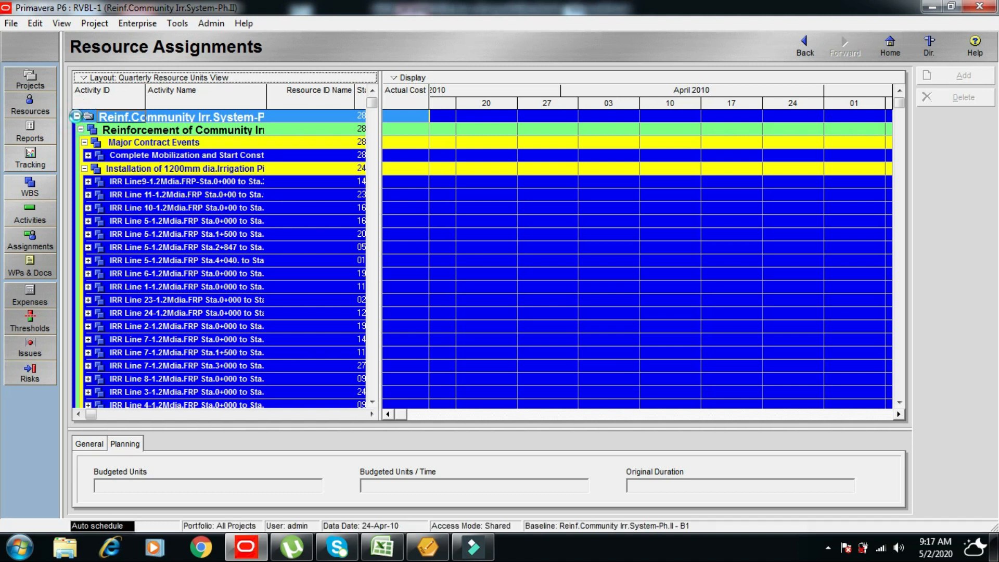
# - Collapse the project's grouping bands to WBS Level 4
pyautogui.click(76, 116)
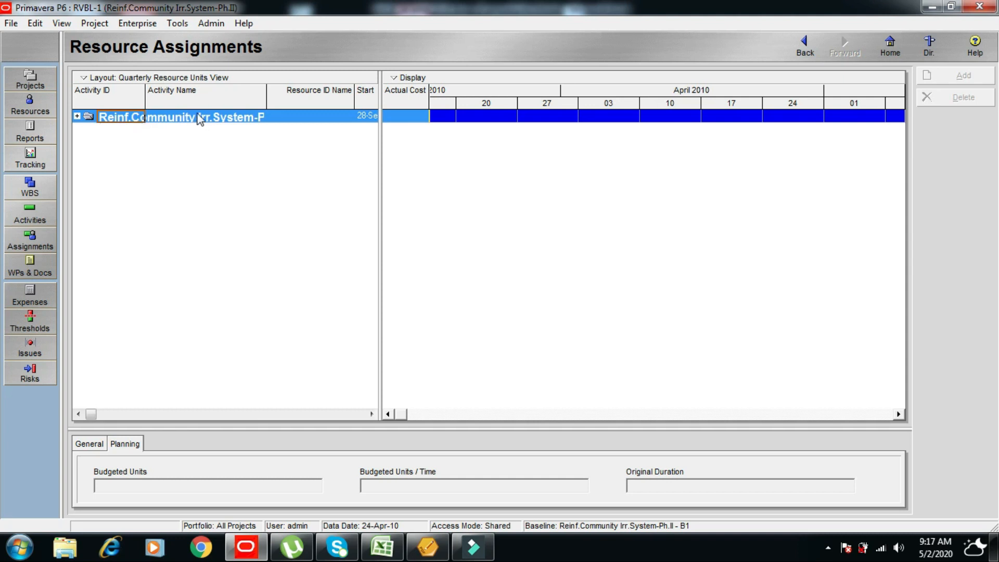
pyautogui.rightClick(105, 115)
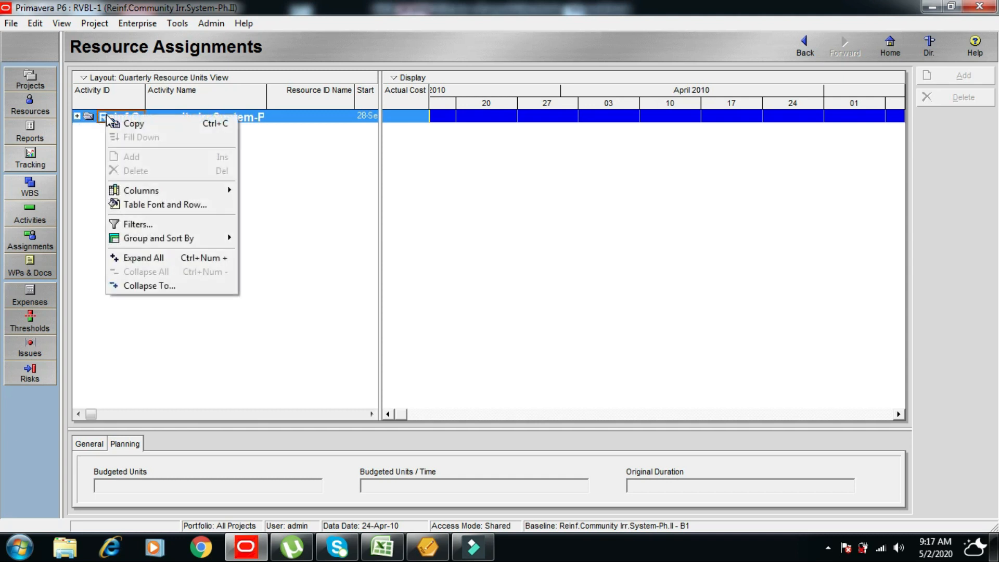
pyautogui.click(146, 286)
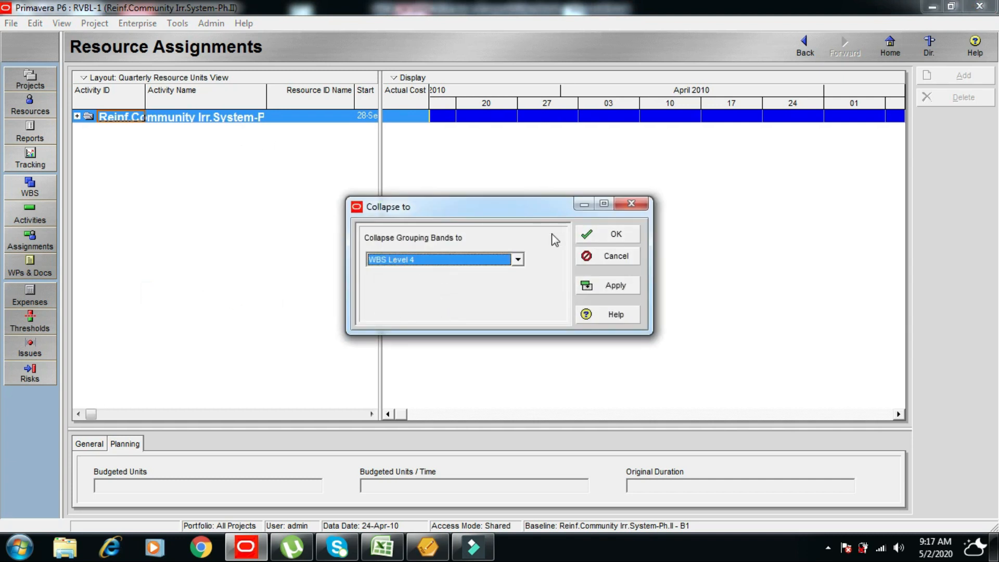
pyautogui.click(615, 236)
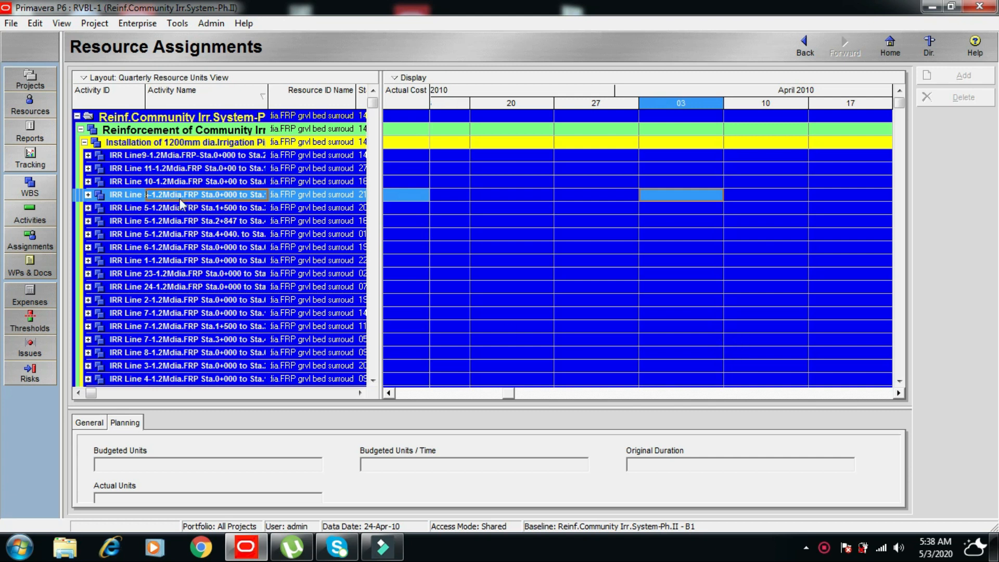
pyautogui.click(168, 119)
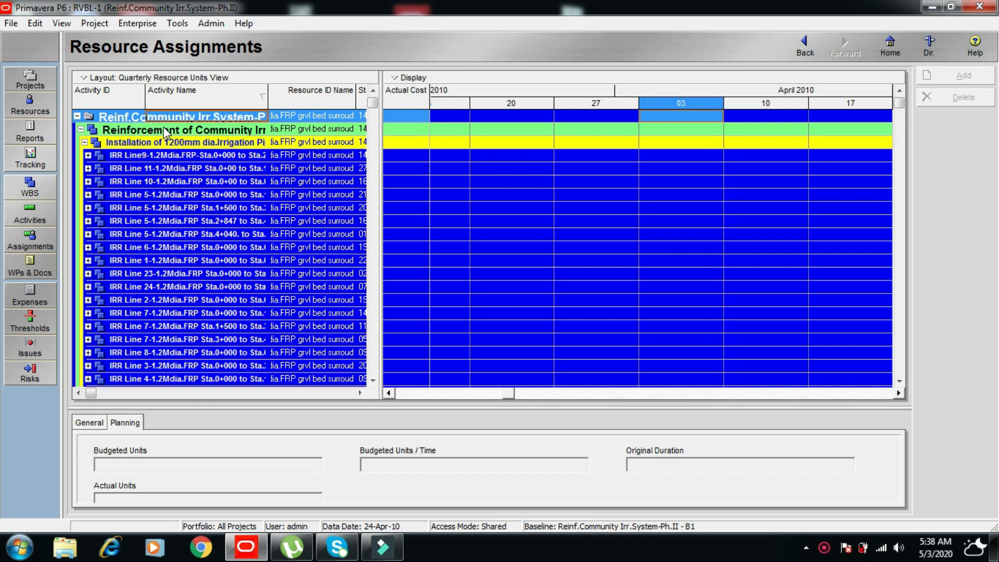
pyautogui.scroll(-1, 166, 133)
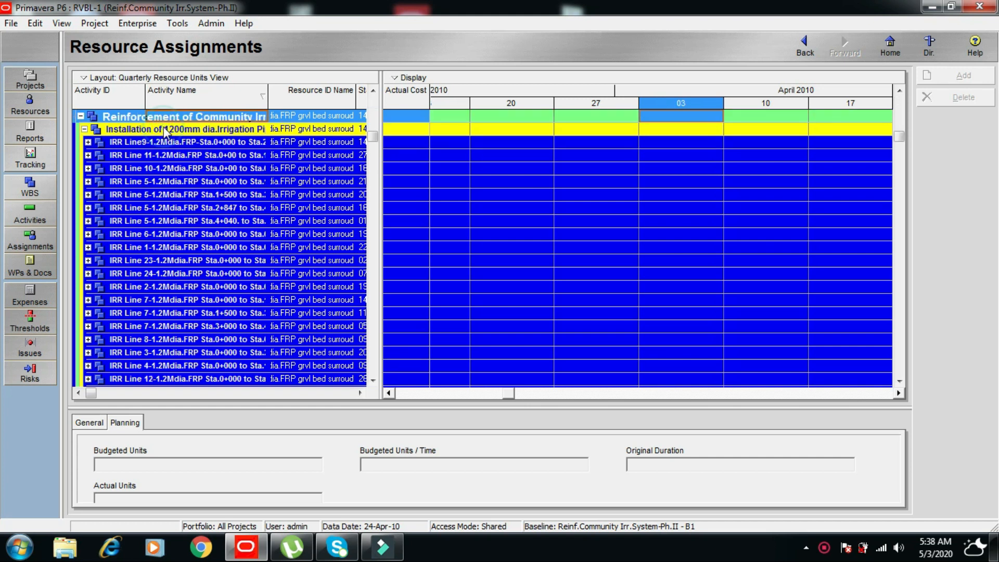
pyautogui.click(374, 92)
pyautogui.click(249, 168)
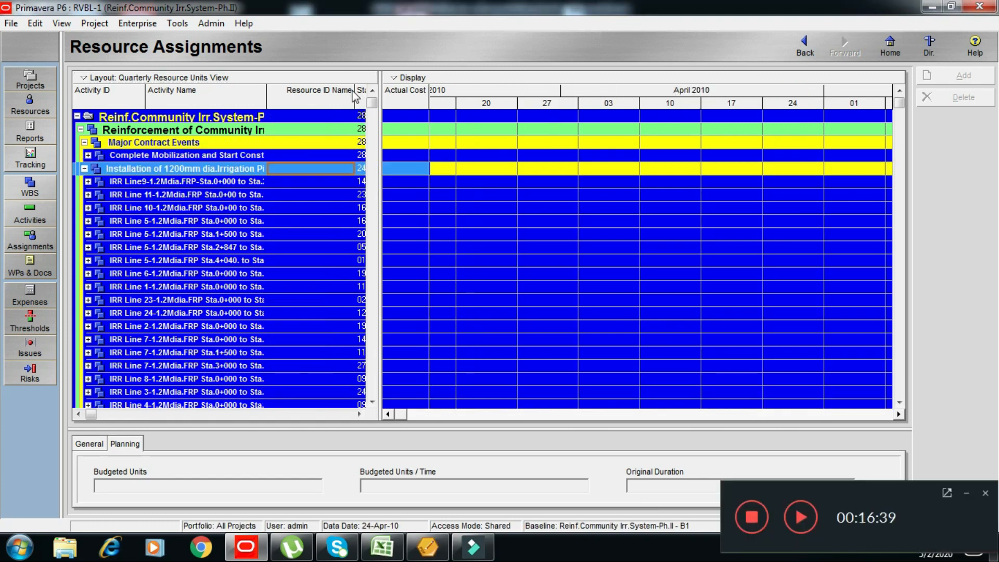
# - Customize the assignment table's columns by removing Finish, Start and Resource ID Name from the selected options
pyautogui.click(206, 78)
pyautogui.moveTo(191, 163)
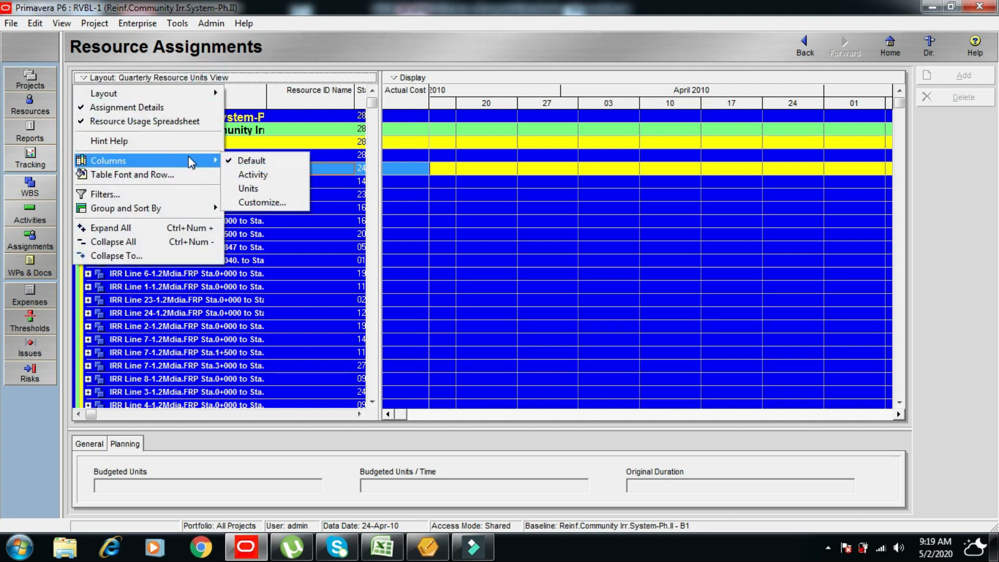
pyautogui.click(260, 204)
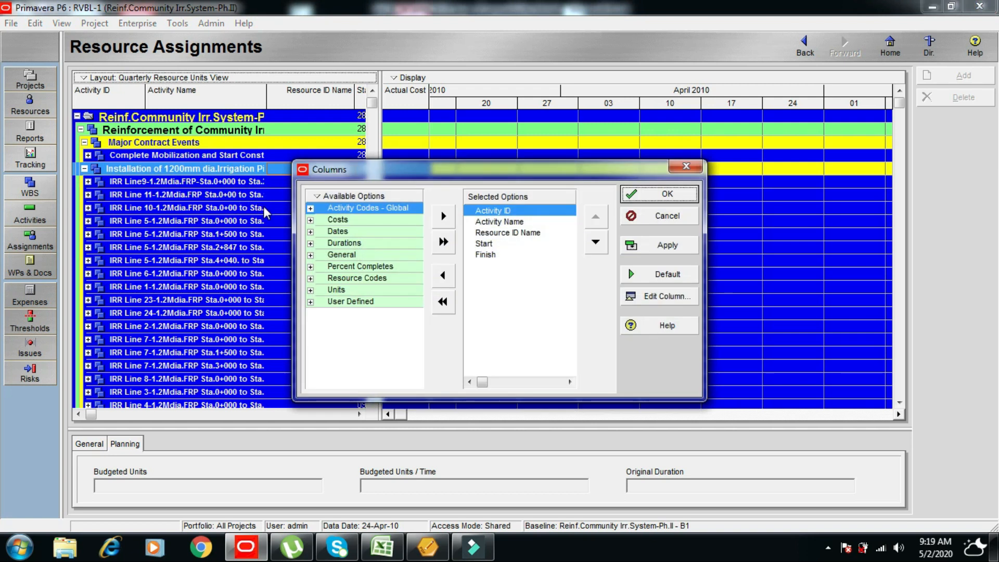
pyautogui.click(485, 254)
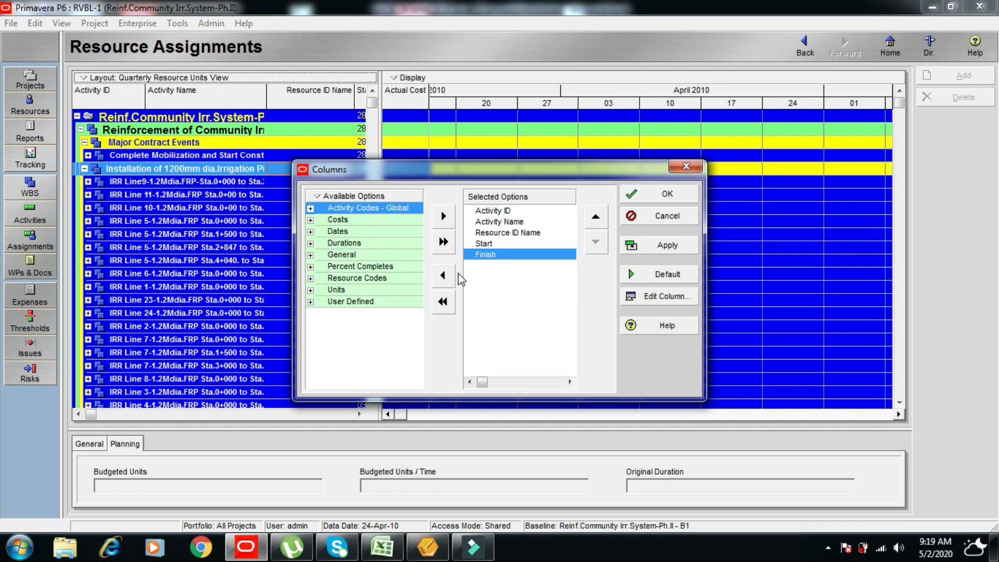
pyautogui.click(443, 275)
pyautogui.click(443, 275)
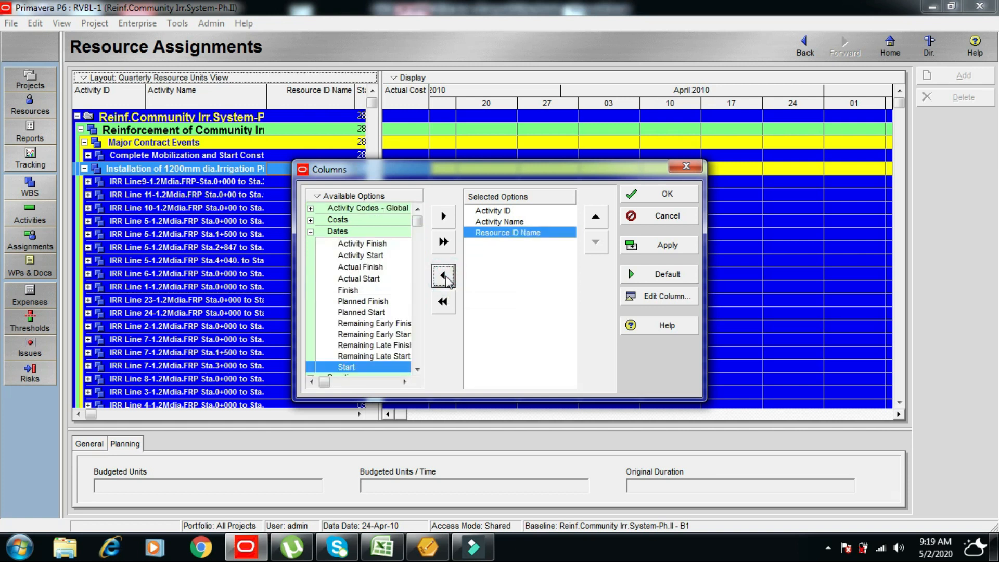
pyautogui.click(443, 275)
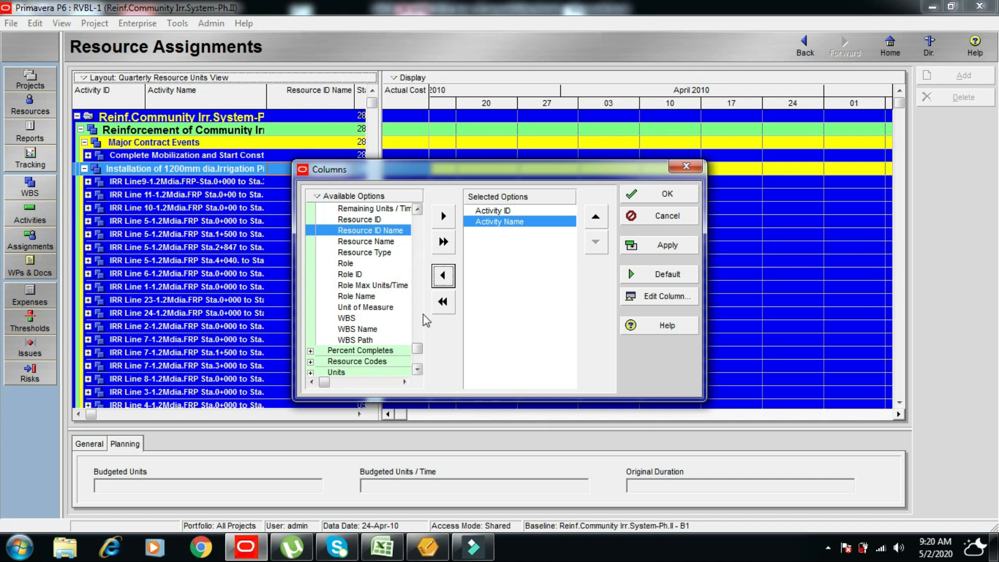
# - Add Budgeted Cost from the Costs group as a column of the assignment table and widen it to show the full amounts
pyautogui.moveTo(417, 348); pyautogui.dragTo(418, 218)
pyautogui.click(311, 220)
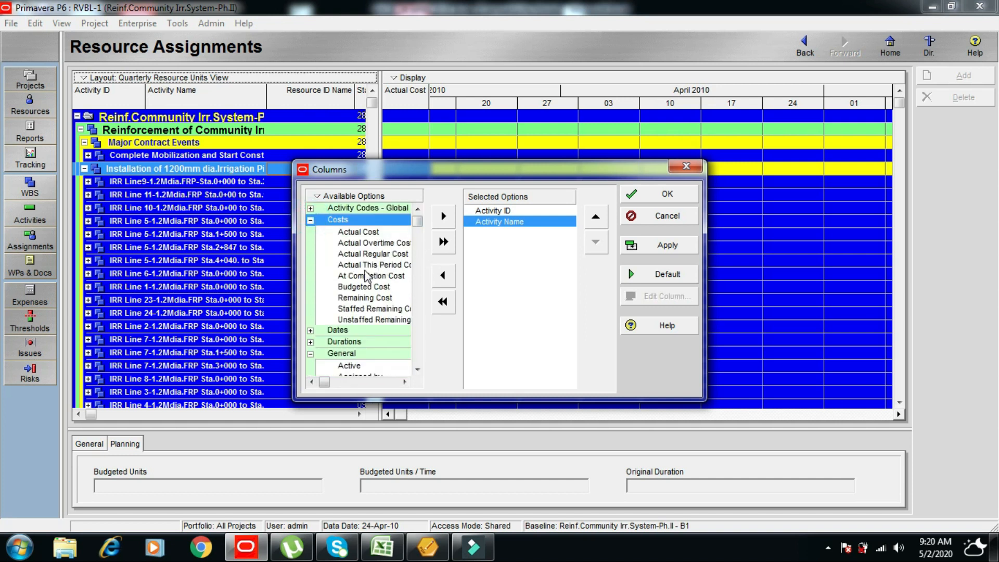
pyautogui.click(355, 287)
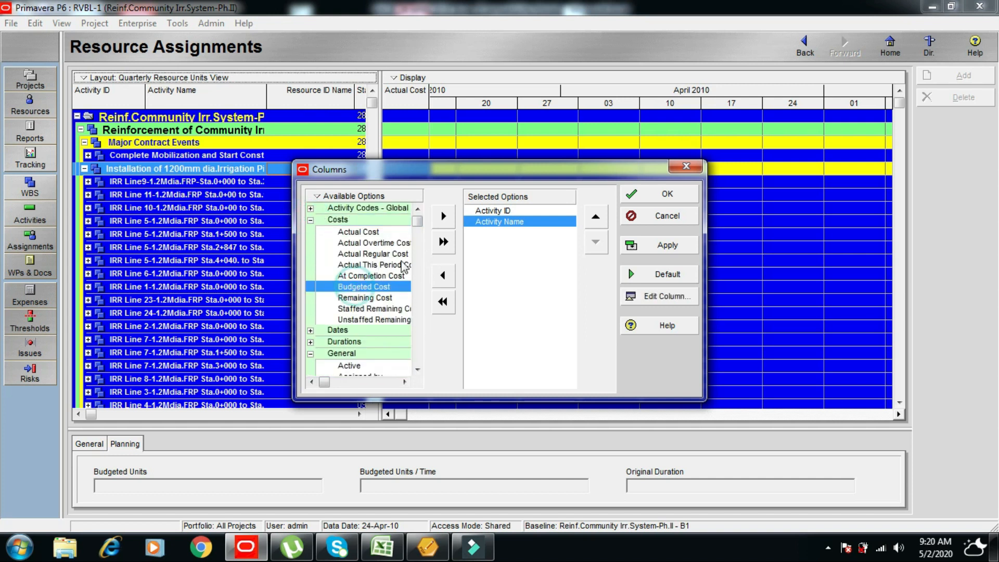
pyautogui.click(443, 216)
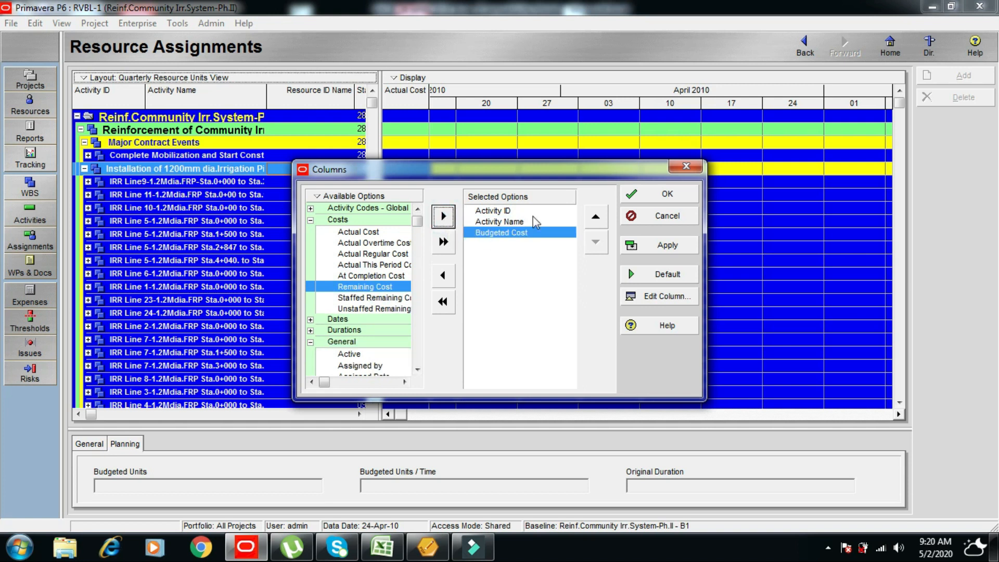
pyautogui.click(661, 197)
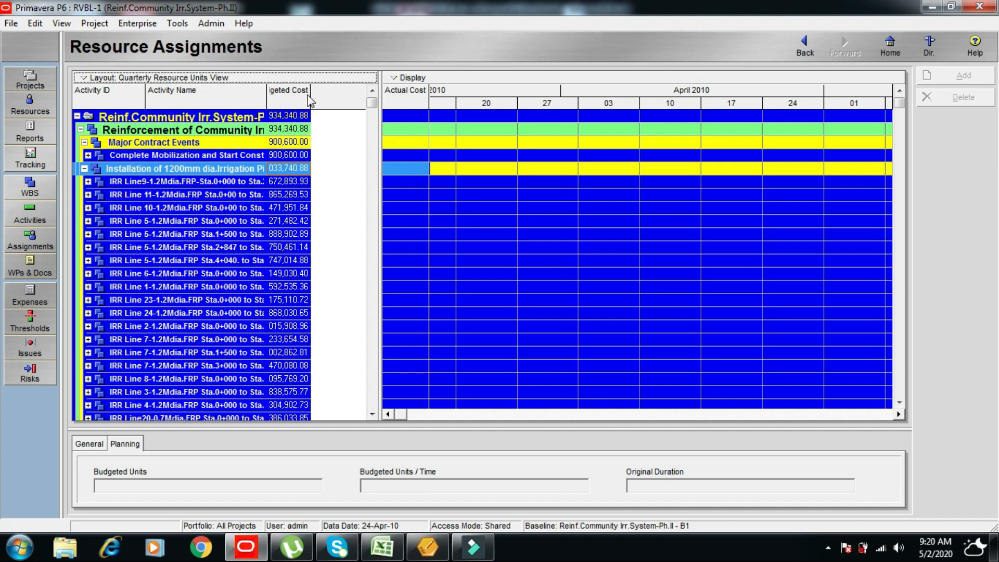
pyautogui.moveTo(310, 90); pyautogui.dragTo(345, 91)
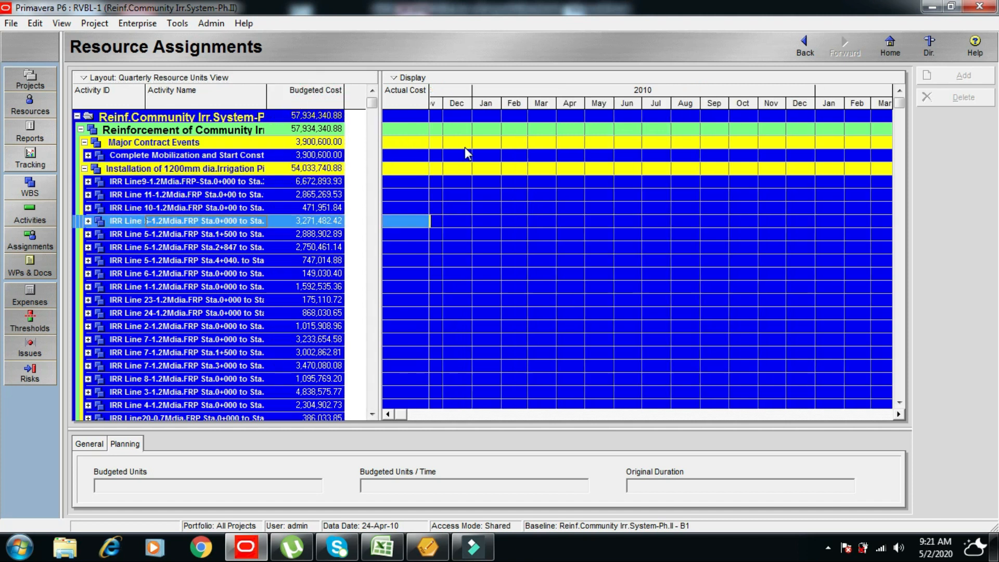
# - Customize the spreadsheet fields, replacing Actual Cost with the time-interval Budgeted Cost
pyautogui.click(412, 78)
pyautogui.moveTo(470, 160)
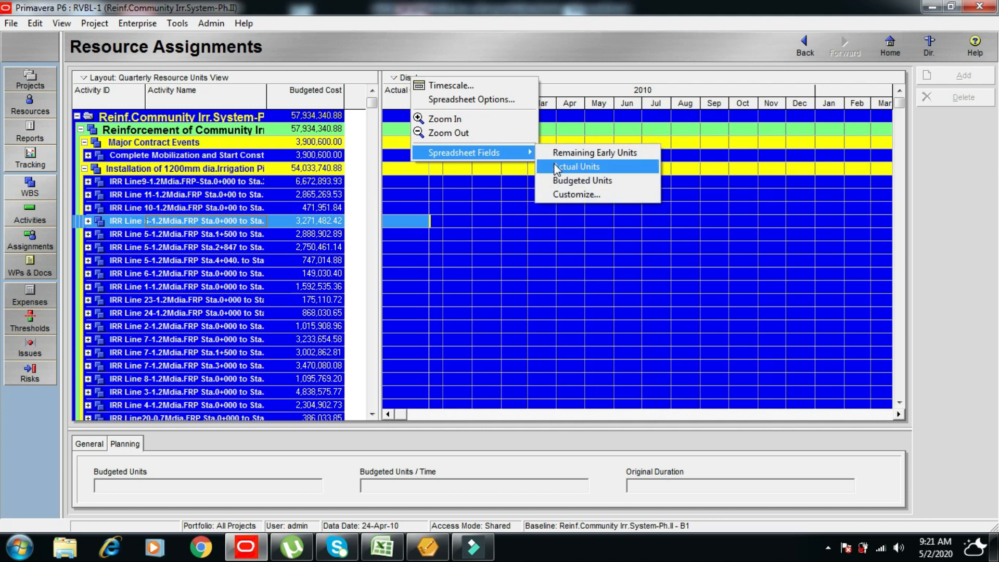
pyautogui.click(575, 194)
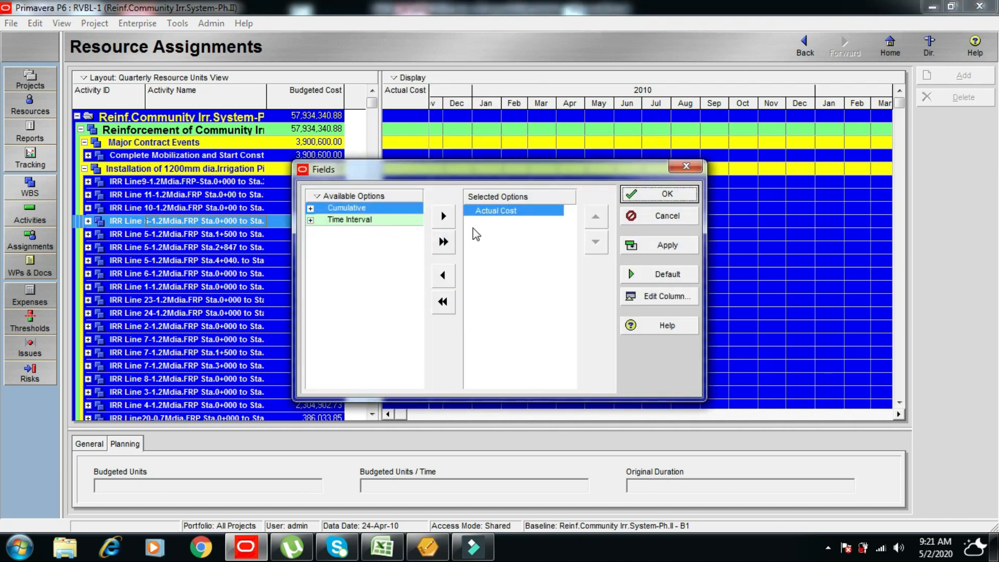
pyautogui.click(443, 276)
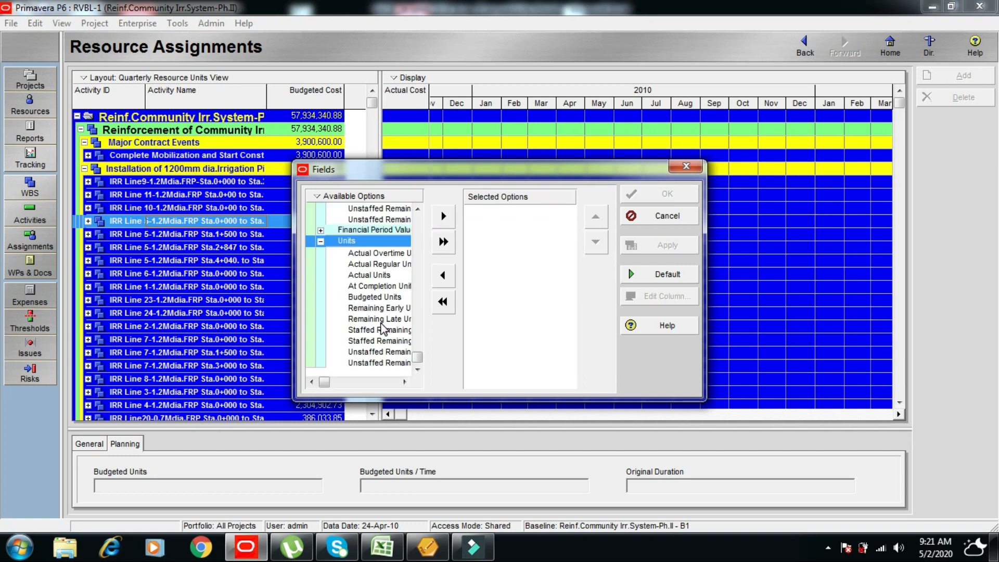
pyautogui.scroll(4, 390, 321)
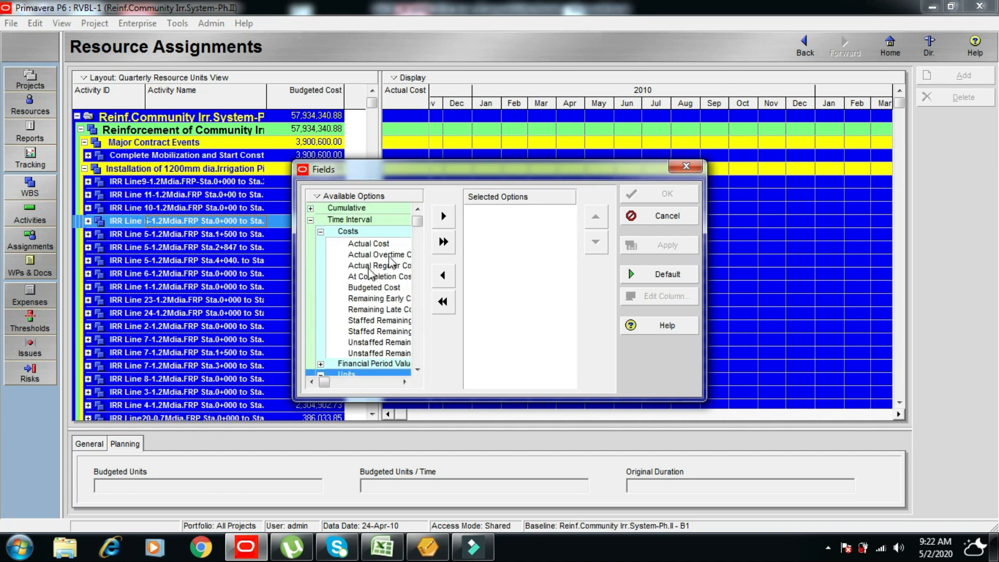
pyautogui.click(372, 288)
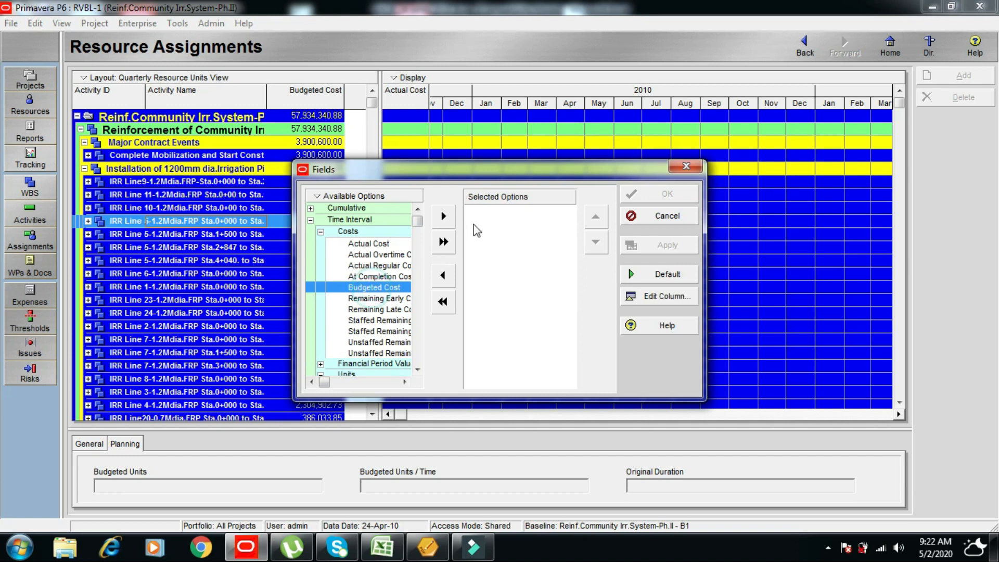
pyautogui.click(443, 216)
pyautogui.click(664, 195)
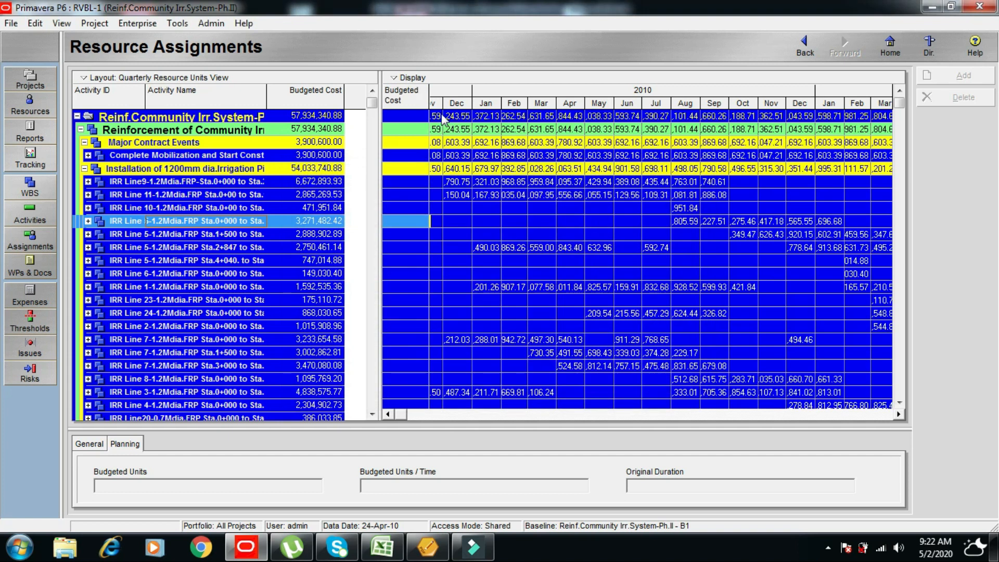
# - Set the timescale's date interval to Month/Week for the assignment spreadsheet
pyautogui.rightClick(533, 101)
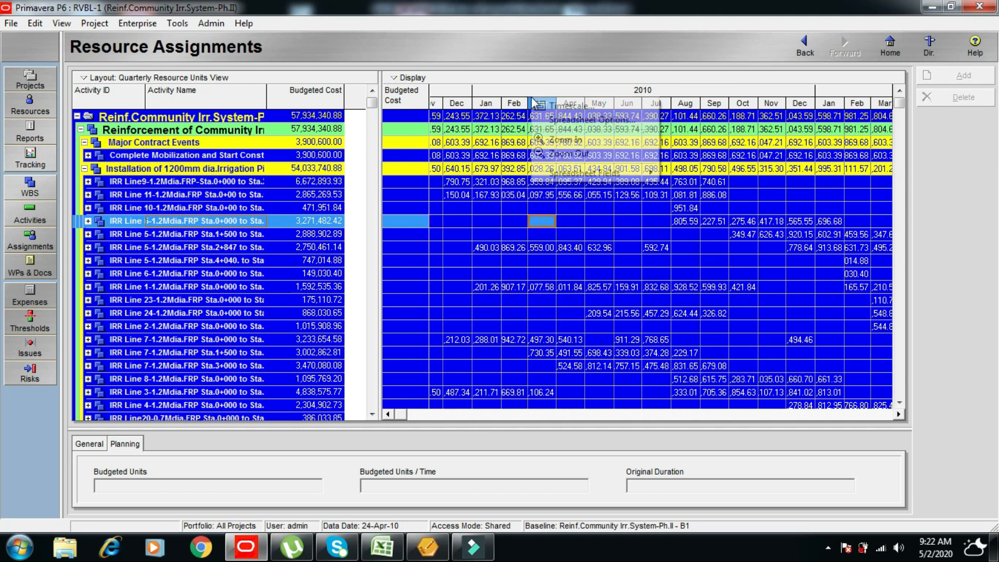
pyautogui.click(572, 106)
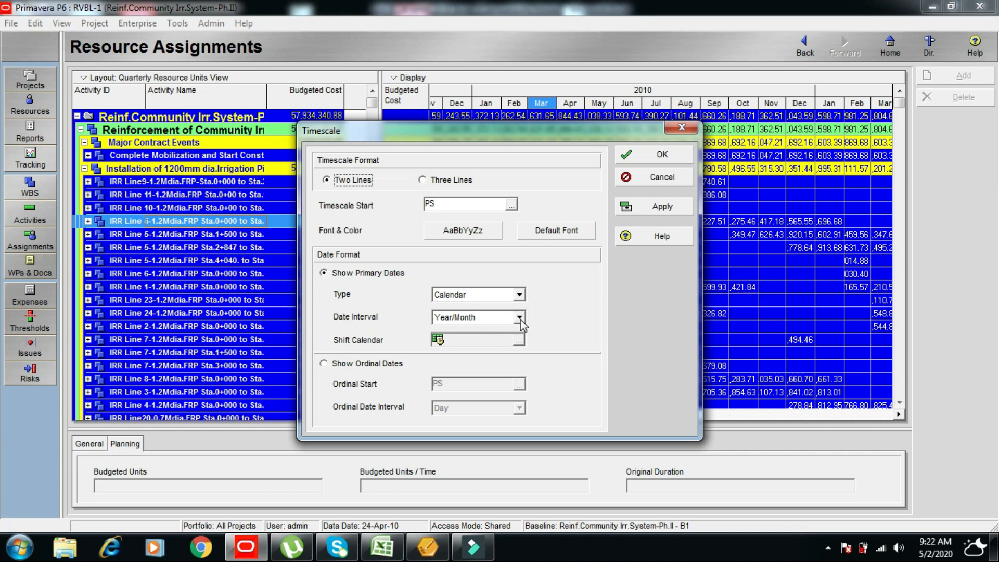
pyautogui.click(520, 317)
pyautogui.moveTo(520, 367); pyautogui.dragTo(520, 359)
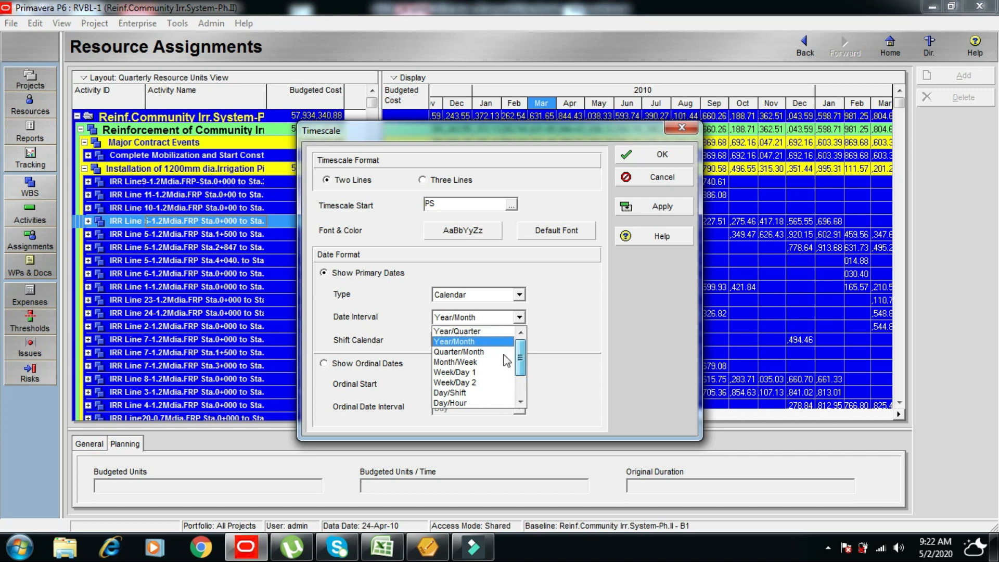
pyautogui.click(468, 361)
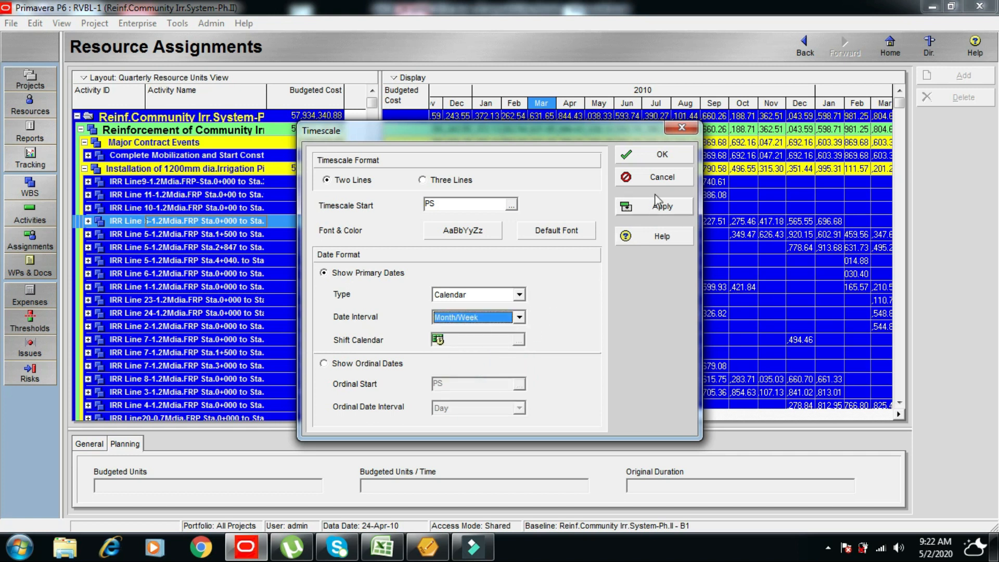
pyautogui.click(659, 155)
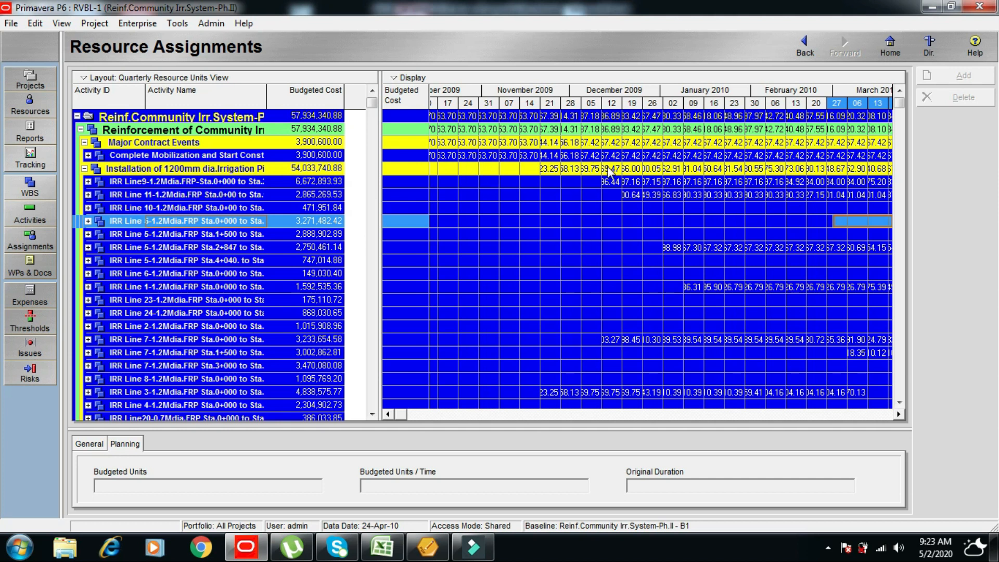
# - Widen the Activity Name column and select all WBS rows from Complete Mobilization and Start Construction through Complete Demobilization
pyautogui.moveTo(442, 92); pyautogui.dragTo(652, 108)
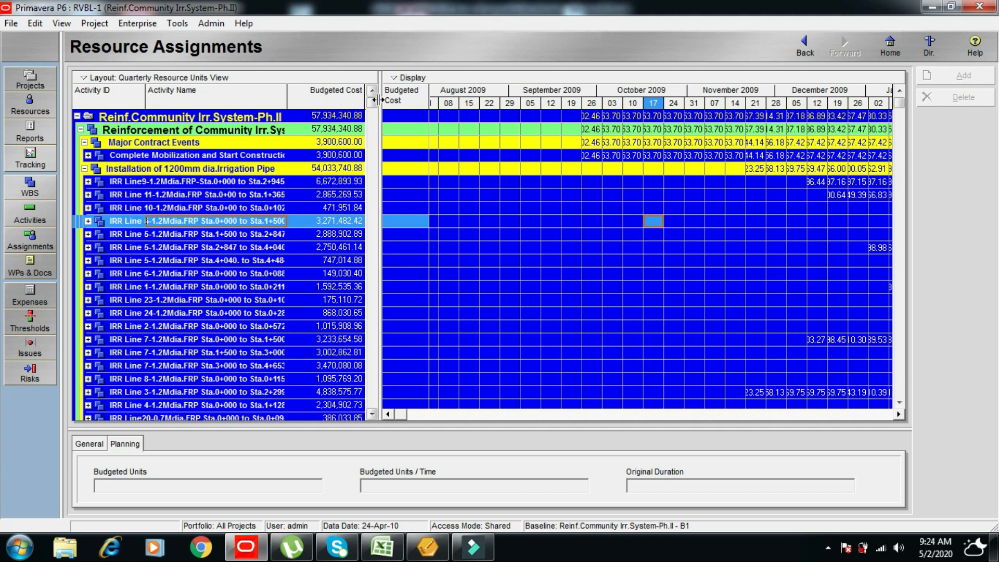
pyautogui.moveTo(371, 104); pyautogui.dragTo(344, 113)
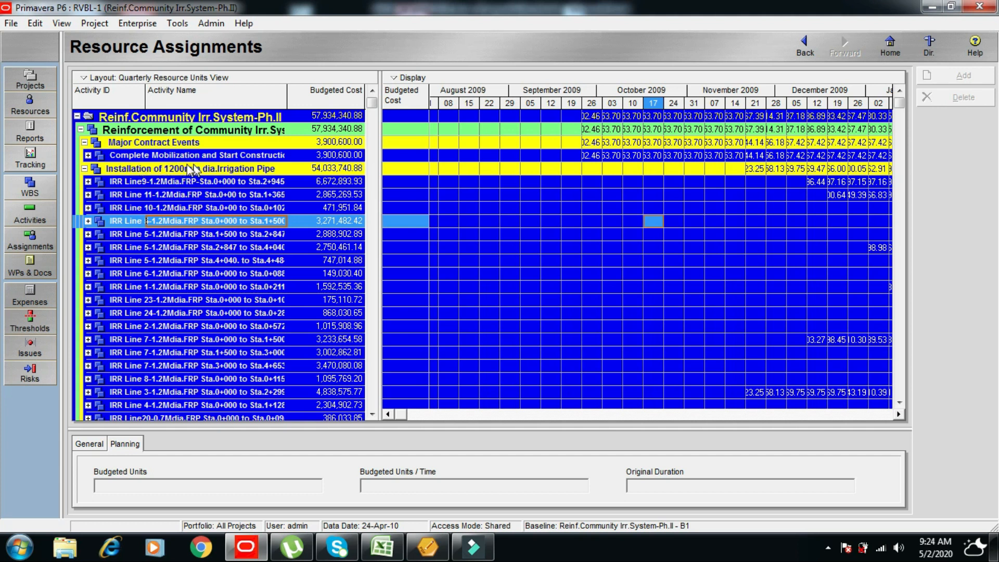
pyautogui.click(163, 156)
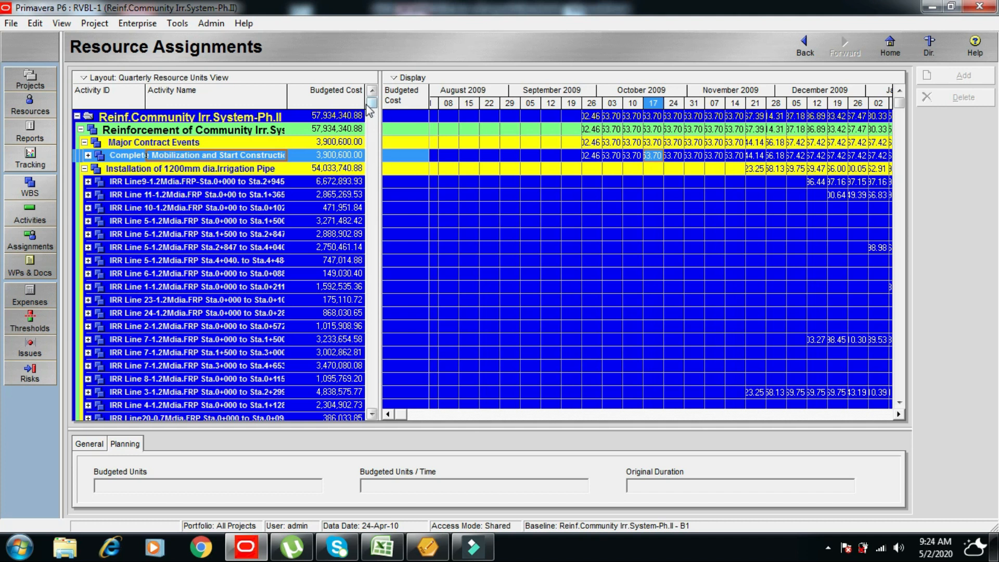
pyautogui.moveTo(370, 106); pyautogui.dragTo(352, 418)
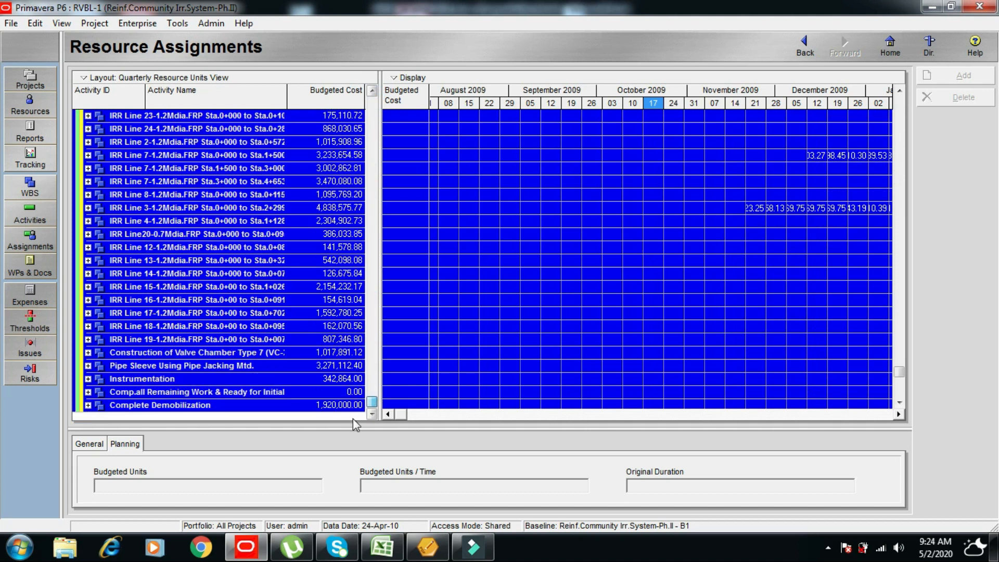
pyautogui.click(208, 406)
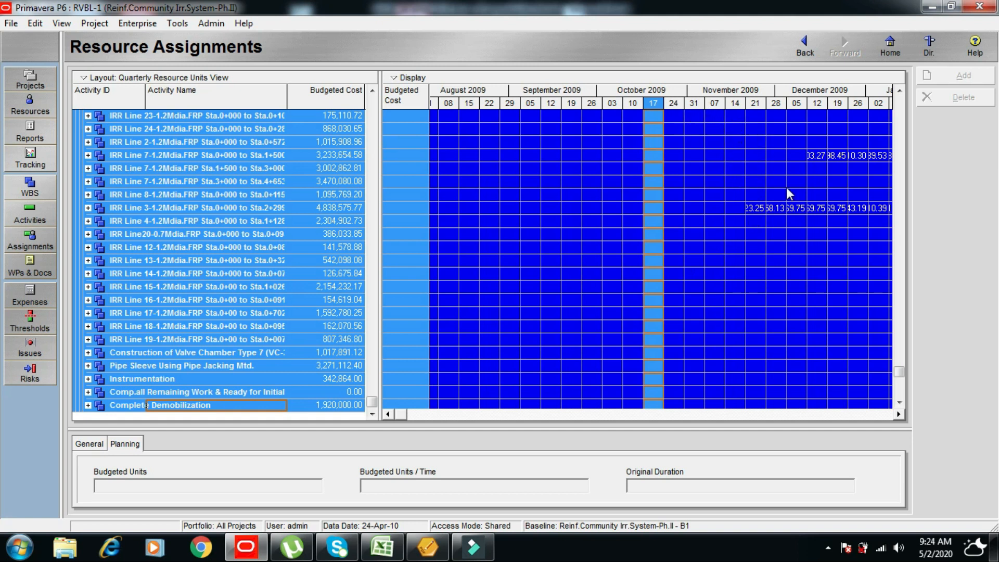
# - Extend the selection across the weekly cost columns from 19 September 2009 through 1 October 2011
pyautogui.moveTo(903, 370); pyautogui.dragTo(915, 87)
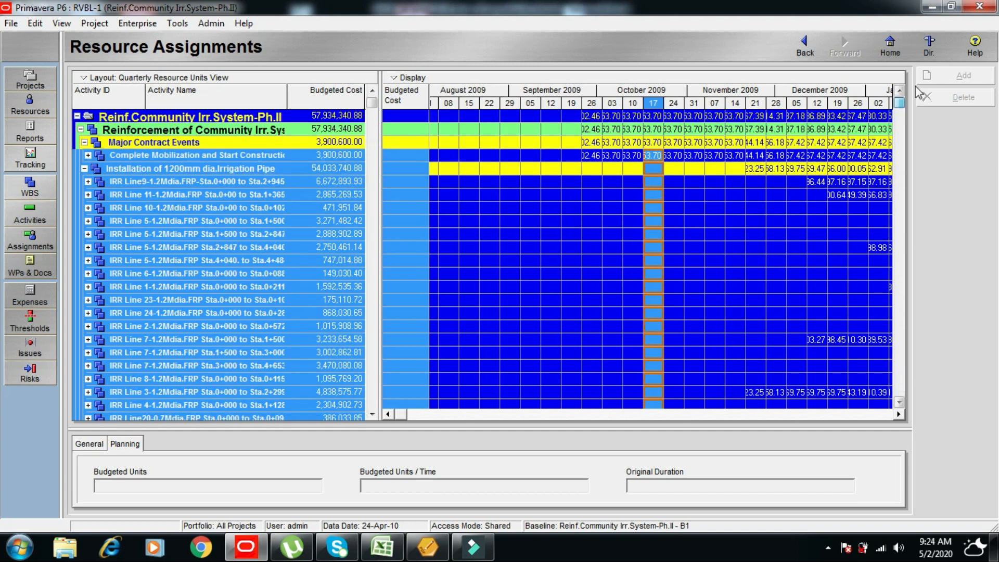
pyautogui.click(567, 109)
pyautogui.moveTo(403, 413); pyautogui.dragTo(963, 396)
pyautogui.click(897, 412)
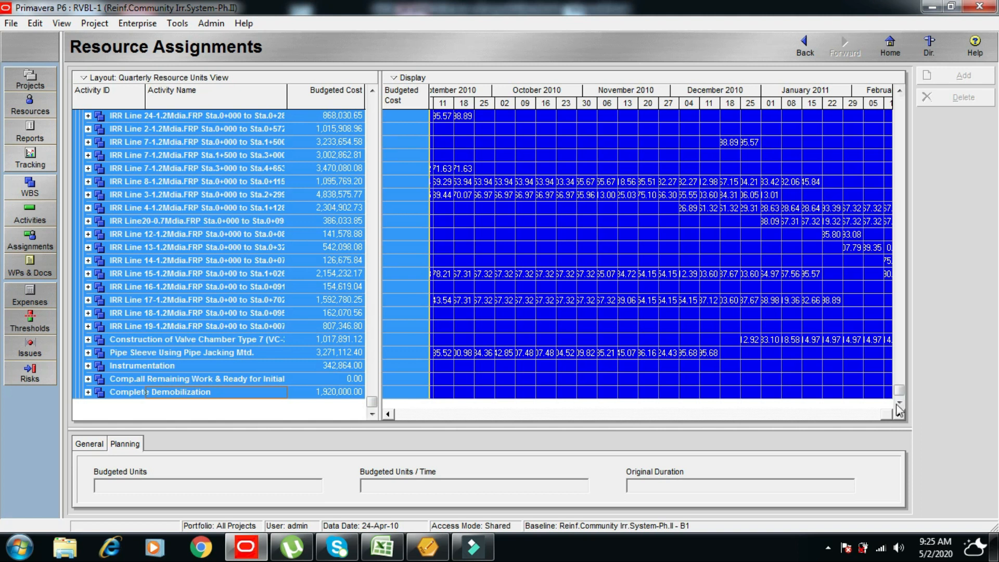
pyautogui.click(902, 415)
pyautogui.click(903, 414)
pyautogui.click(903, 414)
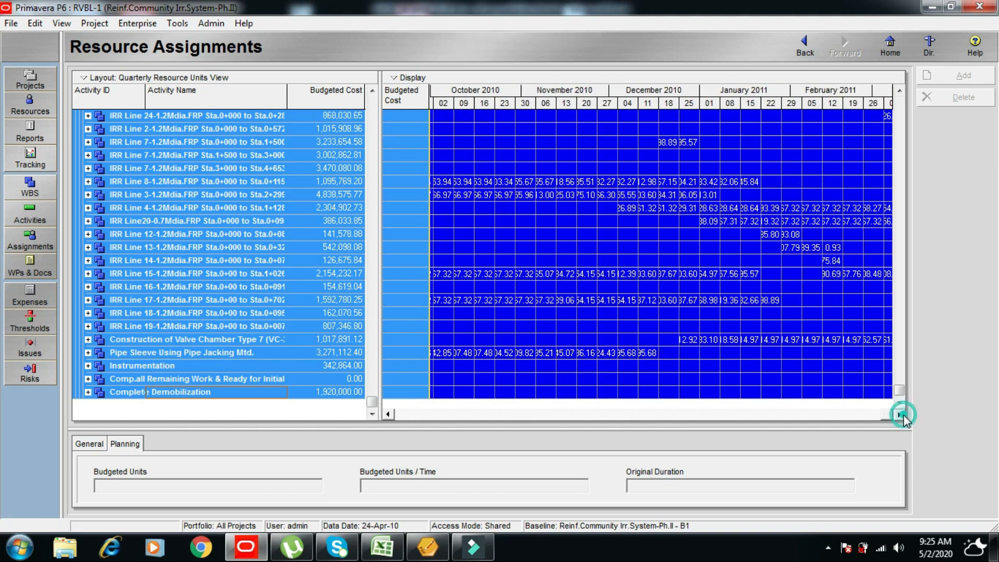
pyautogui.click(902, 415)
pyautogui.click(902, 415)
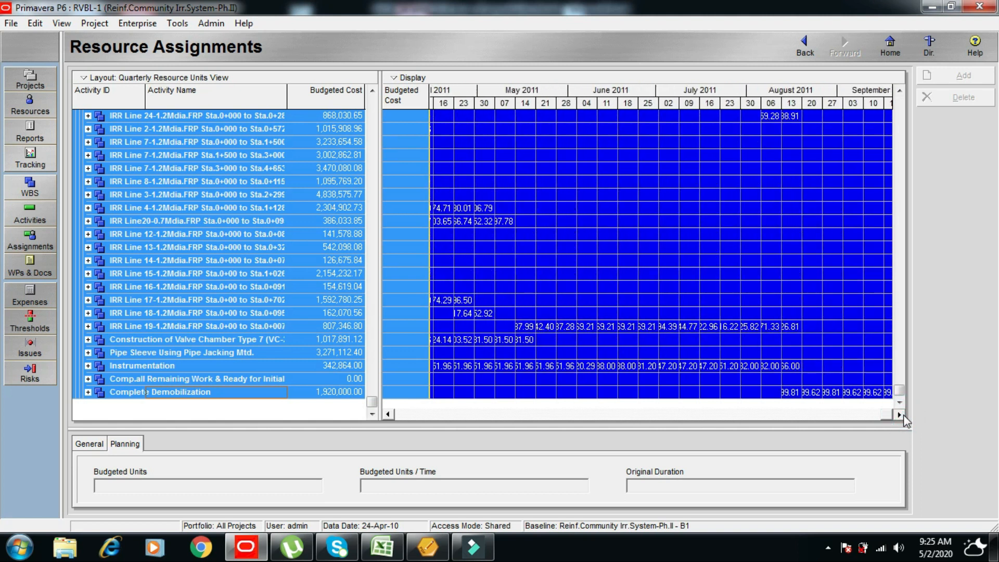
pyautogui.click(901, 415)
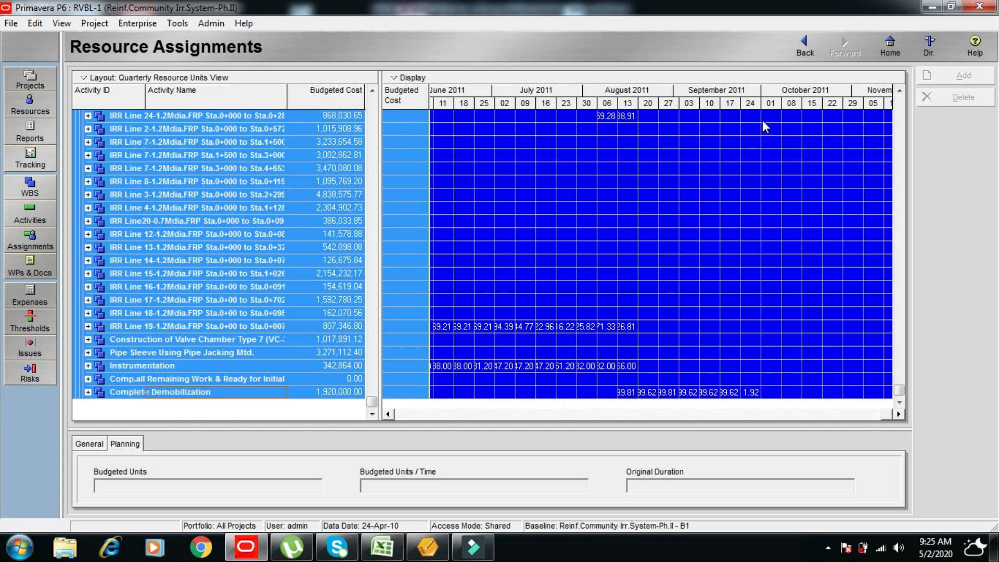
pyautogui.keyDown('shift'); pyautogui.click(770, 392); pyautogui.keyUp('shift')
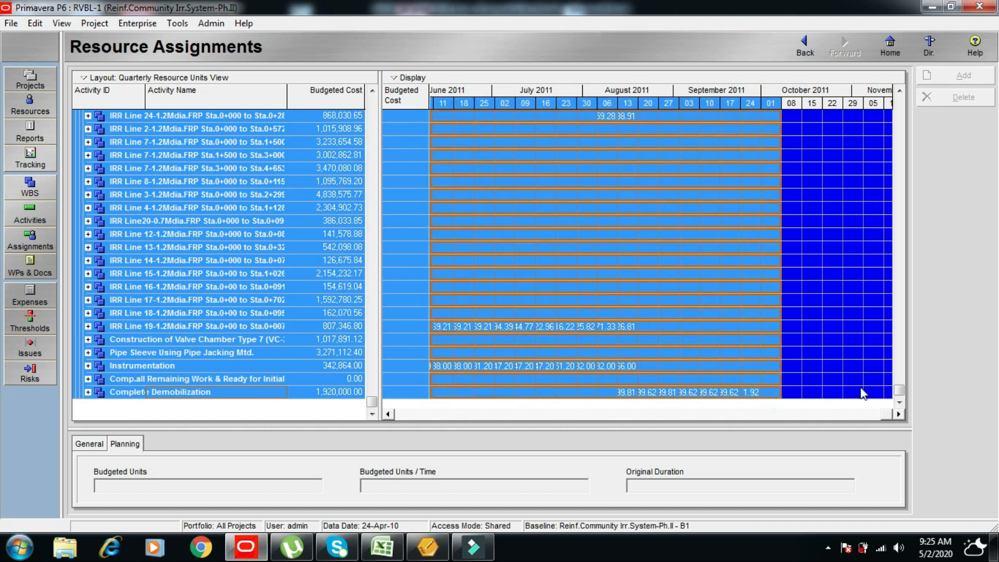
# - Copy the selected rows with their weekly budgeted costs and paste them into the blank Excel workbook Book1, starting at cell D6 of Sheet1
pyautogui.scroll(5, 902, 399)
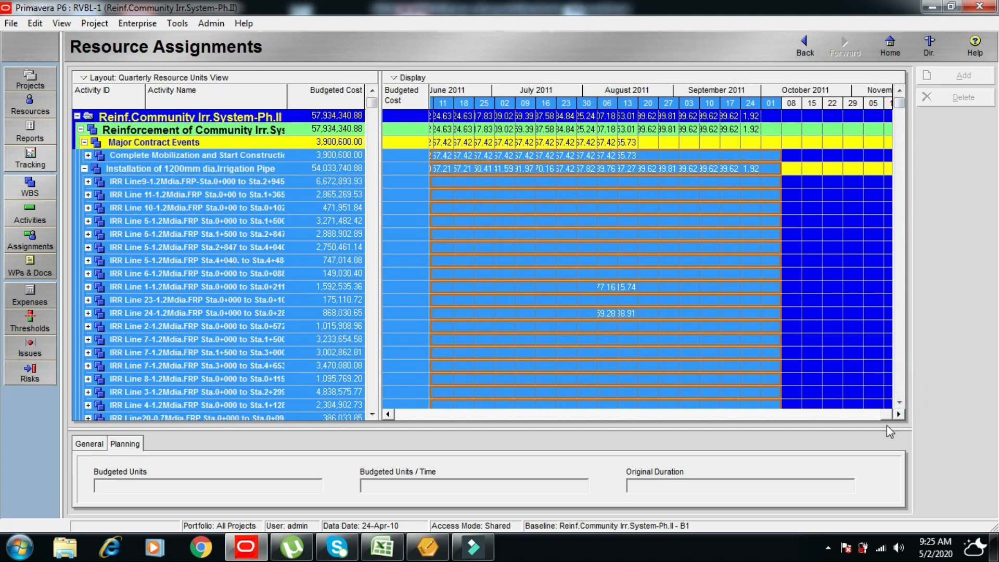
pyautogui.moveTo(885, 413); pyautogui.dragTo(372, 427)
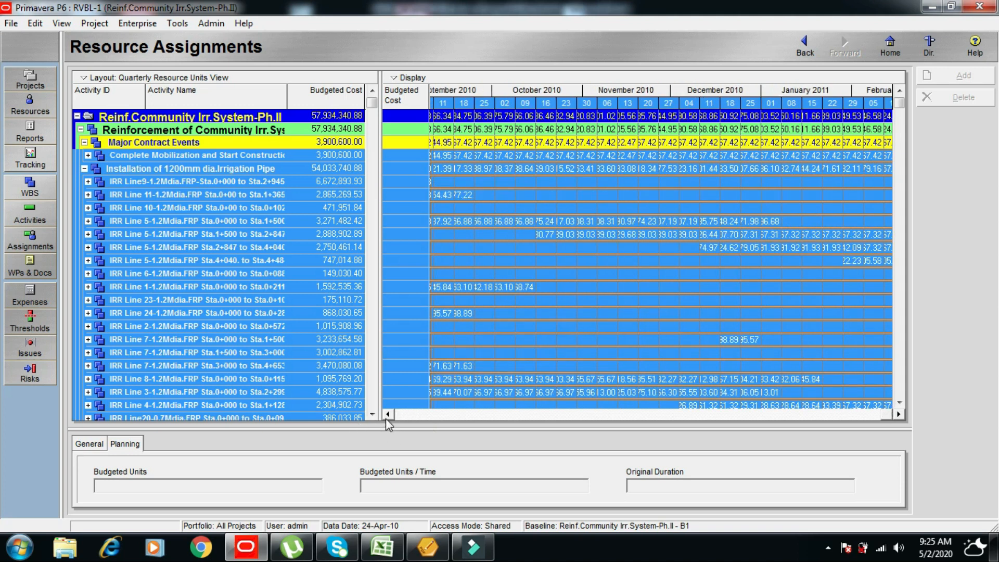
pyautogui.click(386, 414)
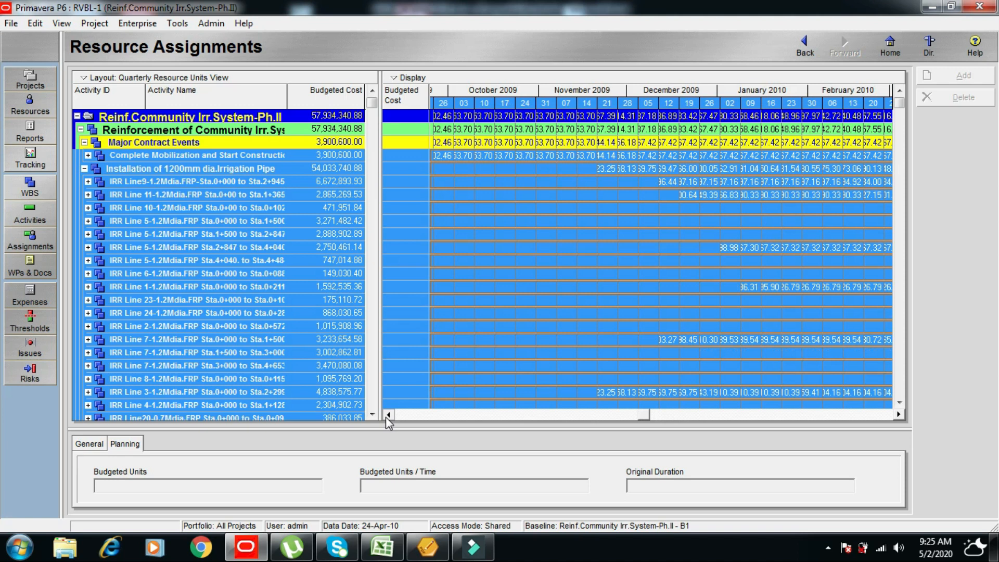
pyautogui.click(897, 415)
pyautogui.click(897, 414)
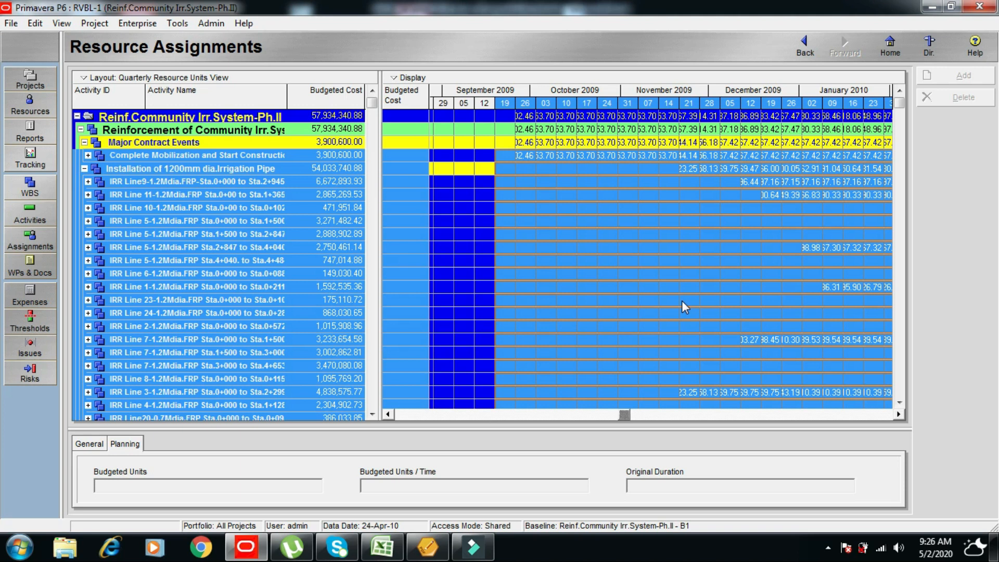
pyautogui.click(932, 7)
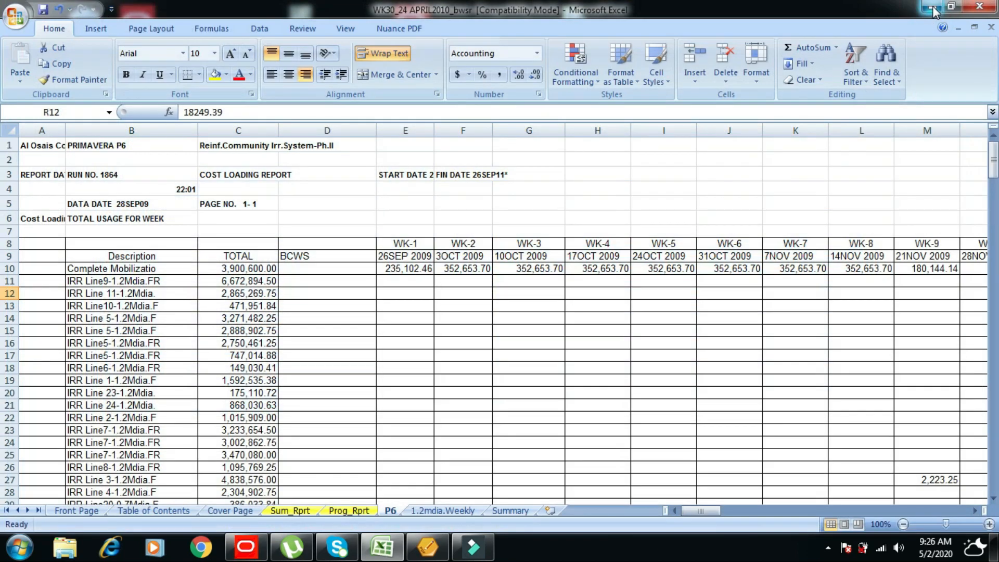
pyautogui.click(932, 7)
pyautogui.press('alt')
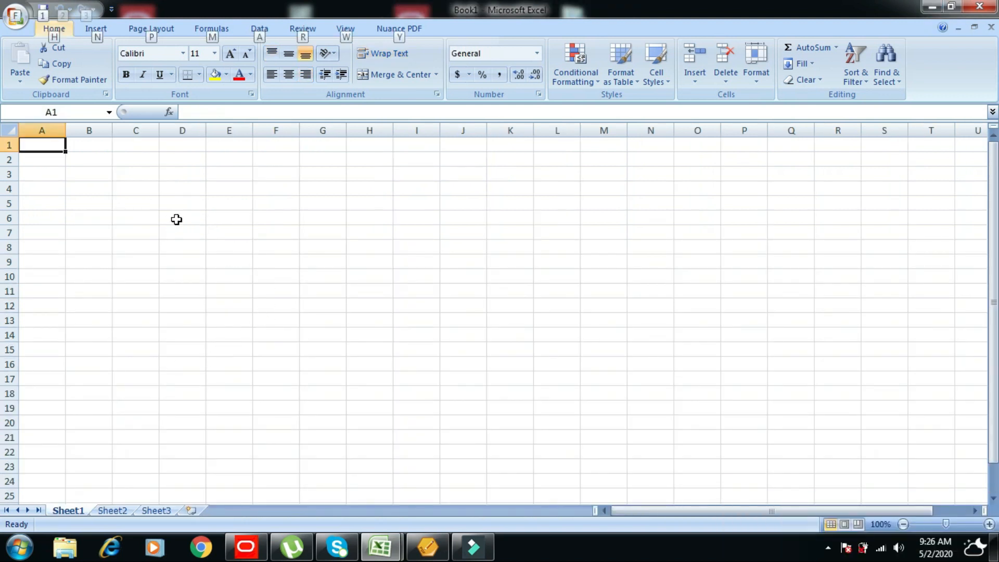
pyautogui.click(176, 220)
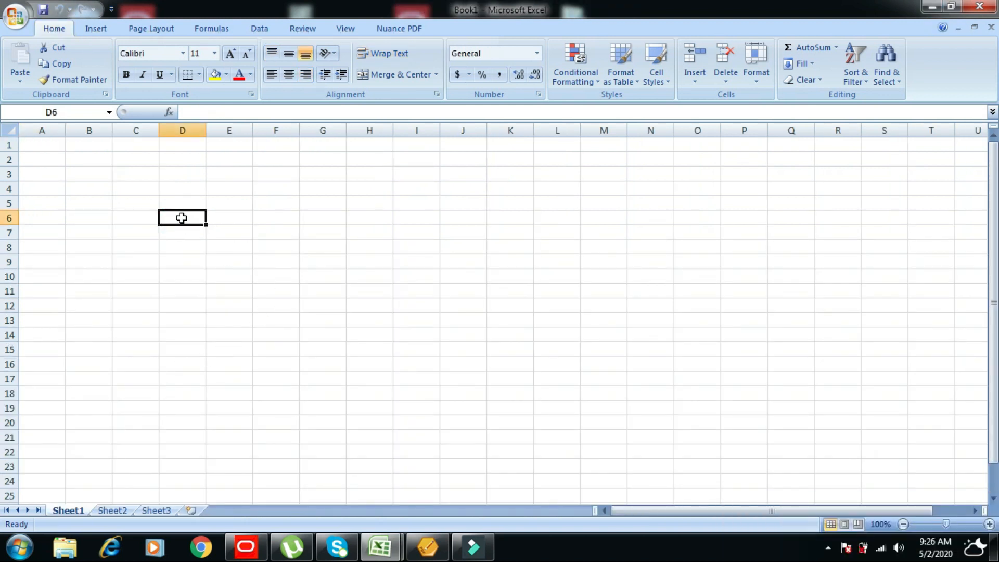
pyautogui.hotkey('ctrl', 'v')
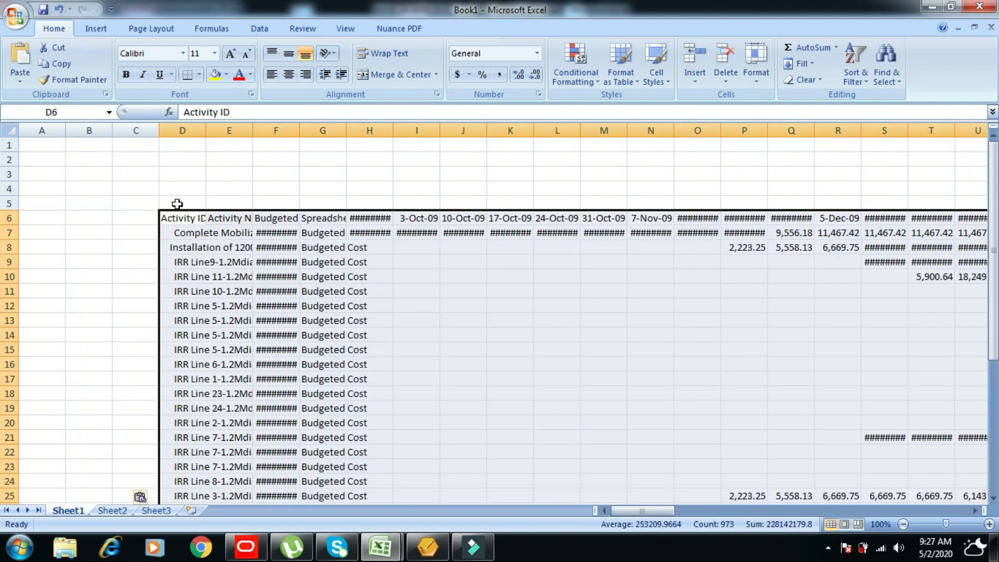
# - Auto-fit the widths of columns D through DG so all activity names, dates and weekly costs display in full
pyautogui.moveTo(192, 130); pyautogui.dragTo(888, 167)
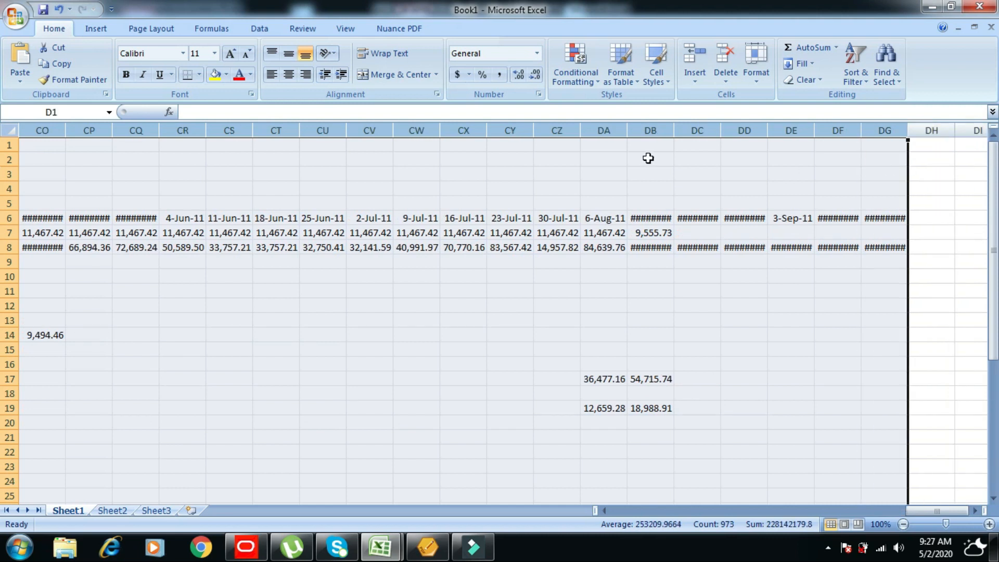
pyautogui.doubleClick(484, 130)
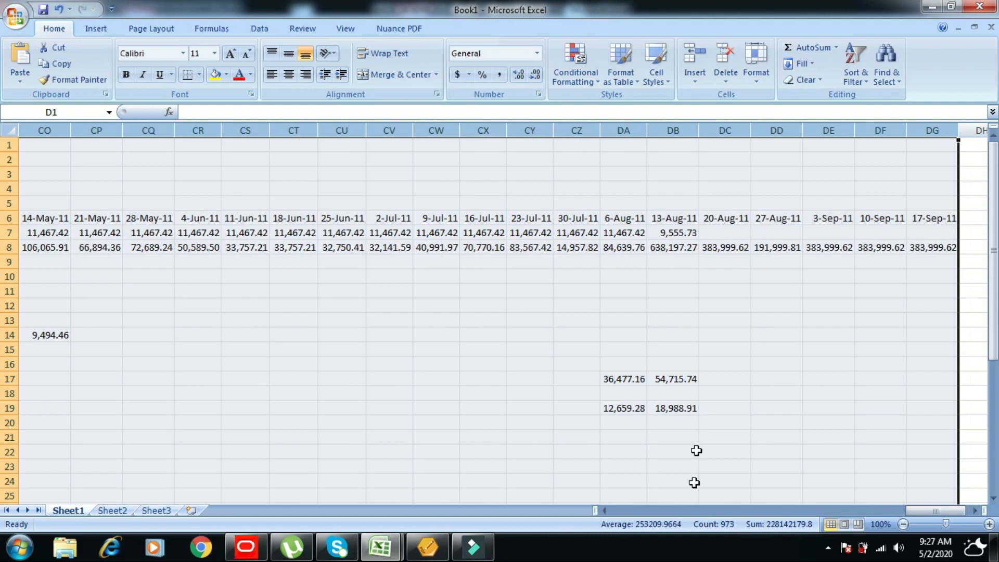
pyautogui.moveTo(931, 510); pyautogui.dragTo(562, 501)
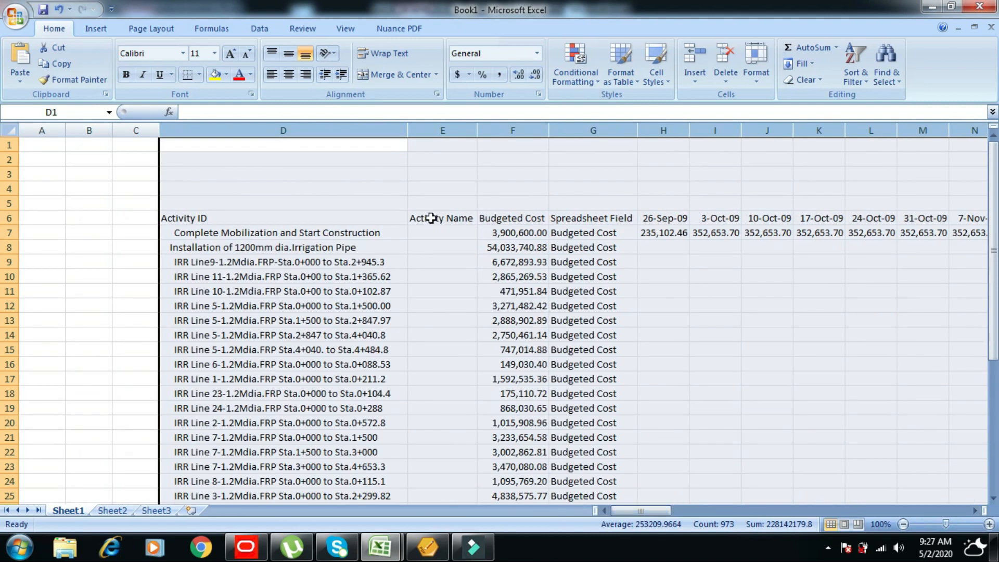
pyautogui.click(448, 273)
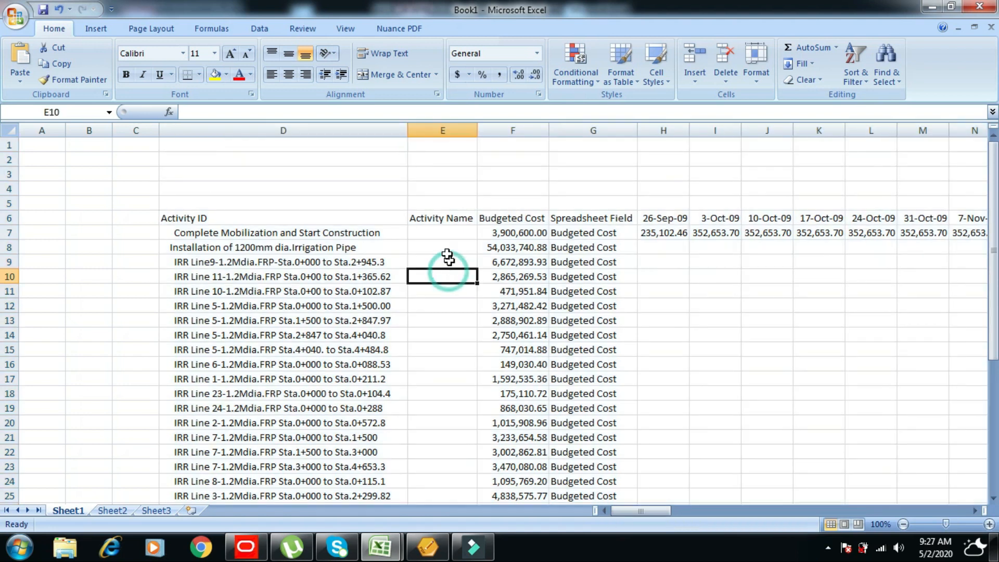
# - Delete the empty Activity Name column and the Spreadsheet Field column from the pasted table
pyautogui.click(442, 131)
pyautogui.rightClick(443, 132)
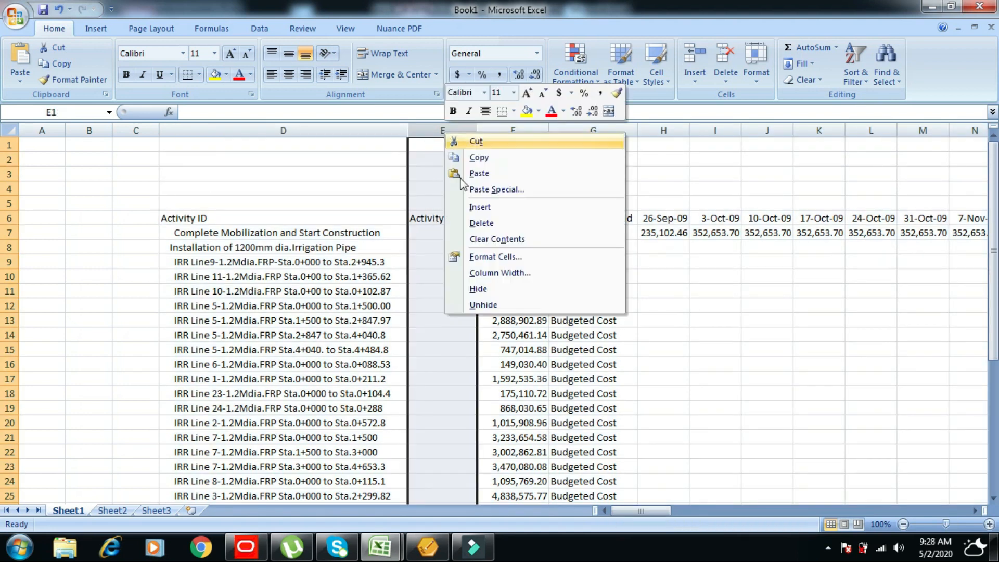
pyautogui.click(481, 222)
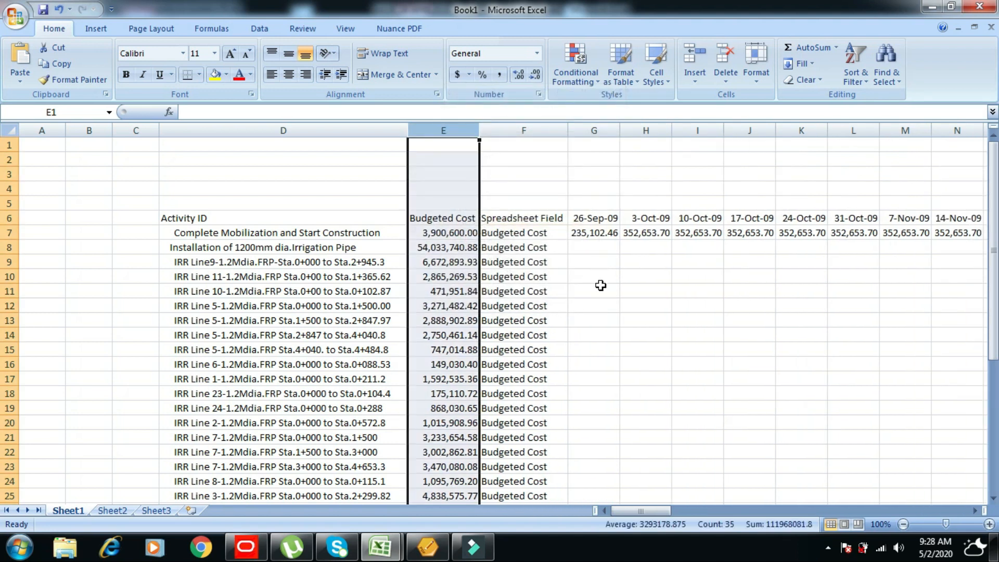
pyautogui.click(523, 130)
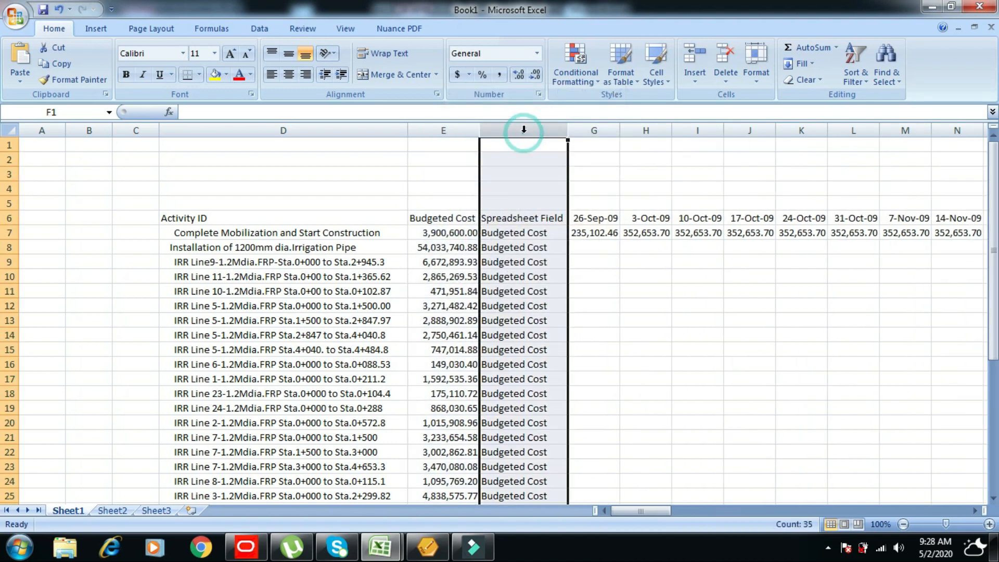
pyautogui.rightClick(523, 130)
pyautogui.click(577, 224)
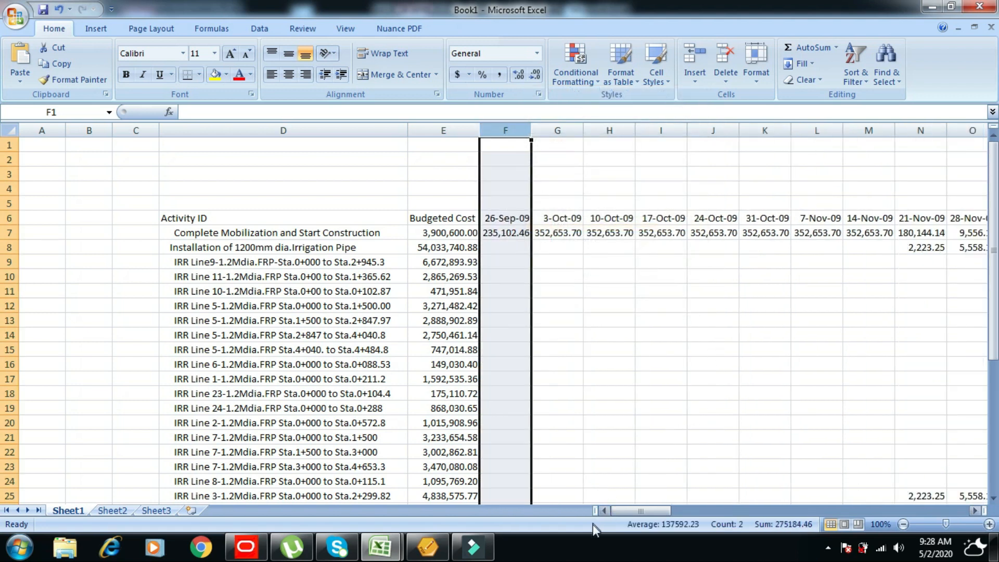
# - Insert a blank column between Budgeted Cost and the 26-Sep-09 week, and narrow it slightly
pyautogui.moveTo(621, 511); pyautogui.dragTo(609, 513)
pyautogui.rightClick(495, 128)
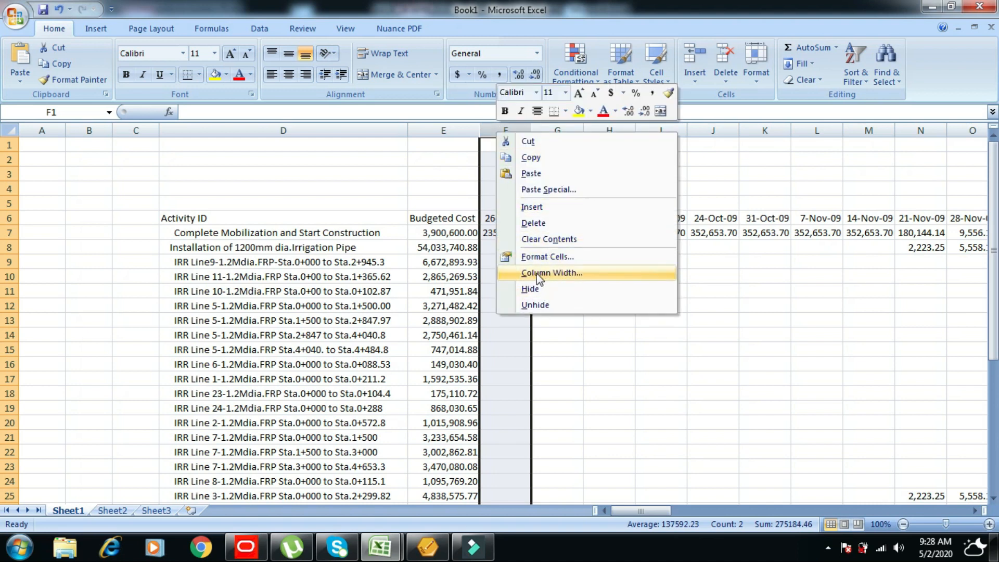
pyautogui.click(532, 207)
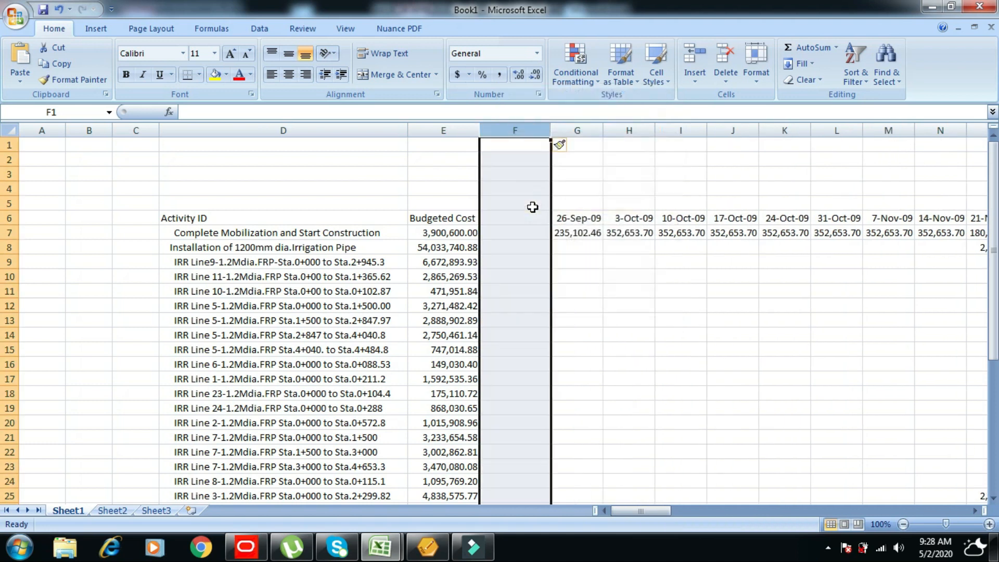
pyautogui.moveTo(550, 130); pyautogui.dragTo(526, 136)
pyautogui.click(642, 419)
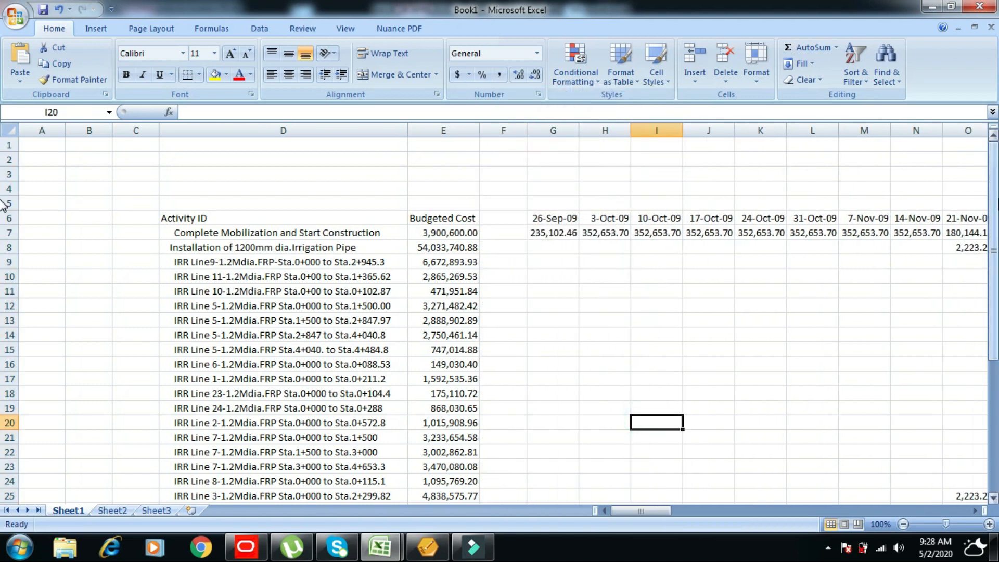
# - Delete the entire row of the Installation of 1200mm dia.Irrigation Pipe summary item
pyautogui.moveTo(994, 193); pyautogui.dragTo(968, 130)
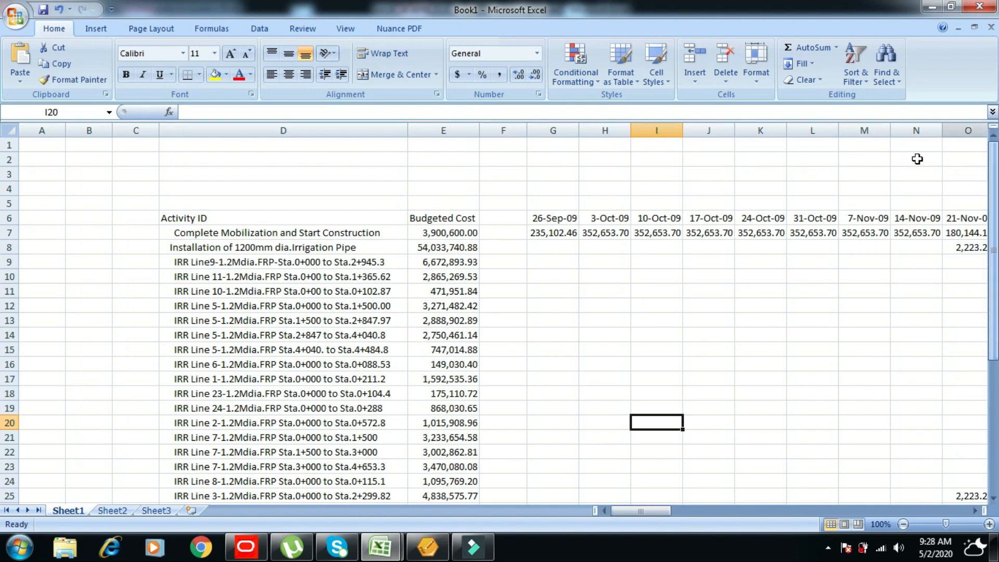
pyautogui.click(181, 249)
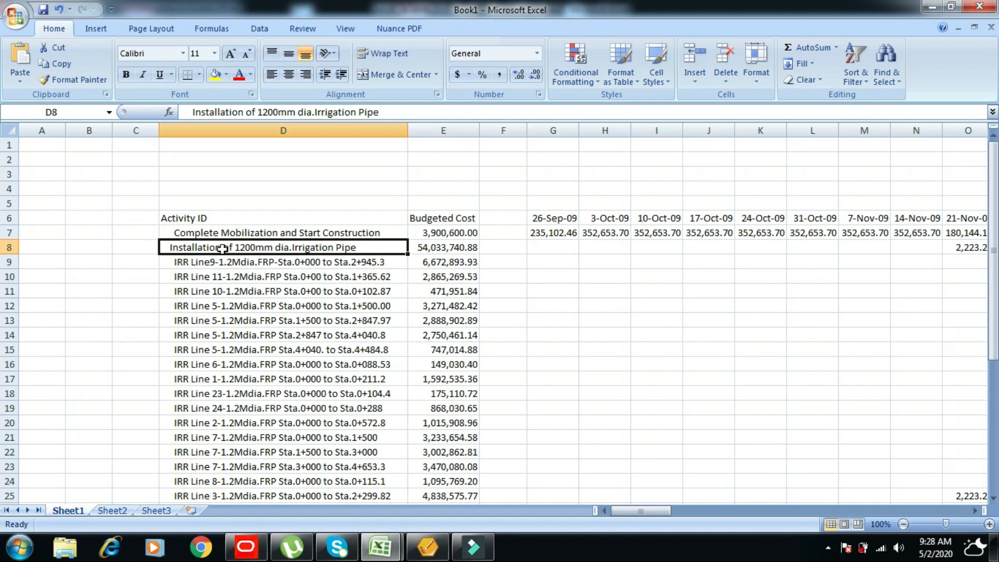
pyautogui.rightClick(165, 249)
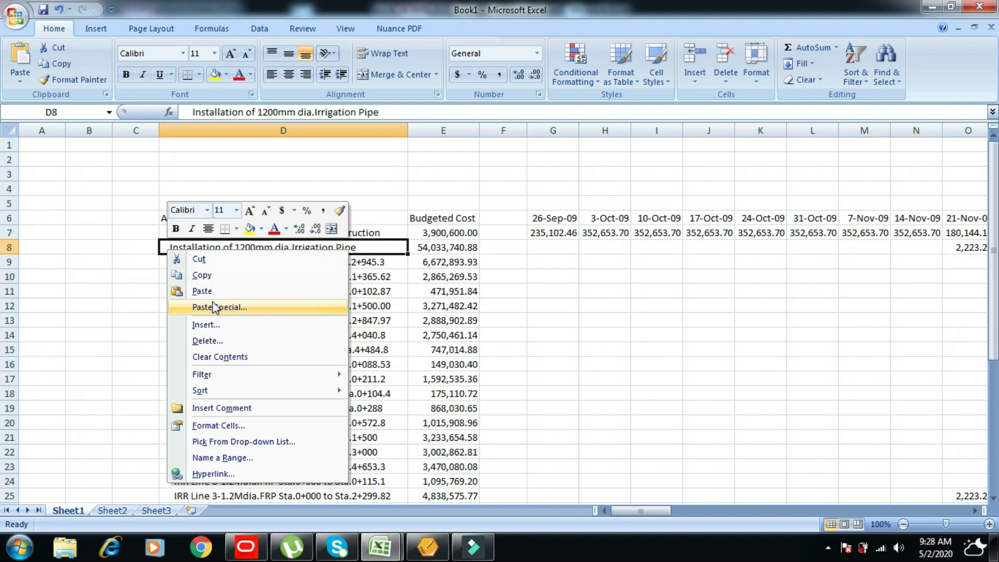
pyautogui.click(200, 341)
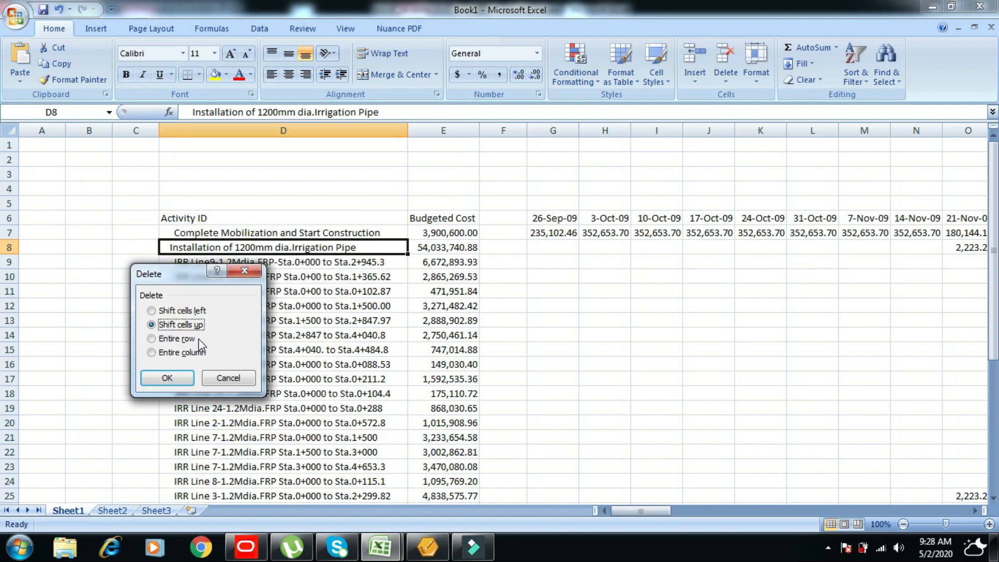
pyautogui.click(177, 339)
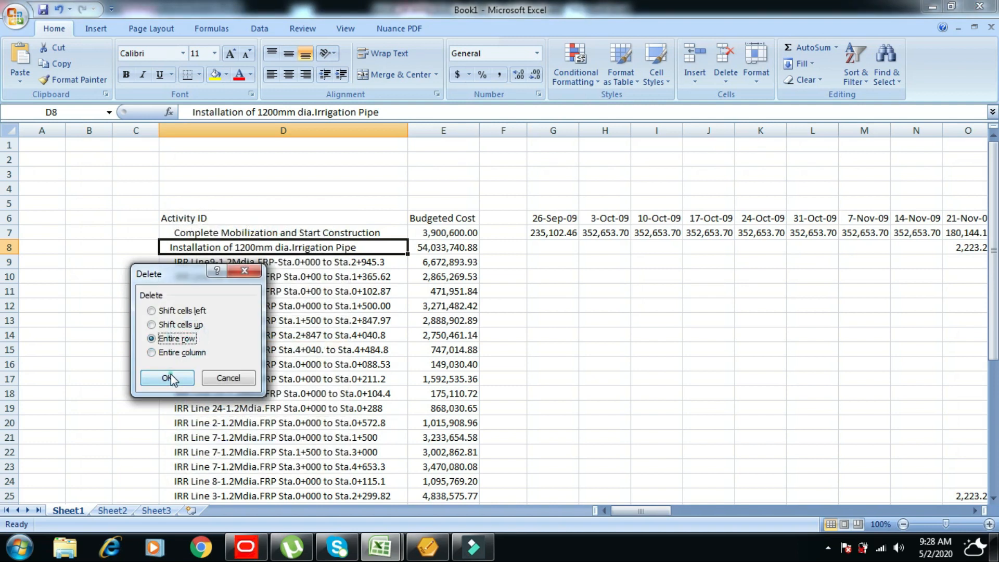
pyautogui.click(167, 377)
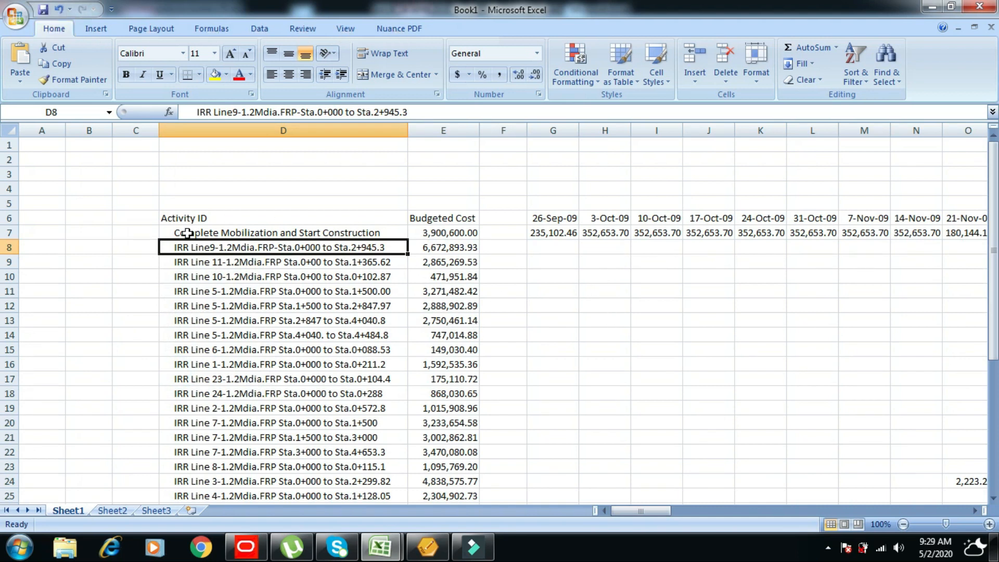
# - Apply all borders to the whole table from the Activity ID header in D6 through DF39
pyautogui.moveTo(174, 219); pyautogui.dragTo(785, 468)
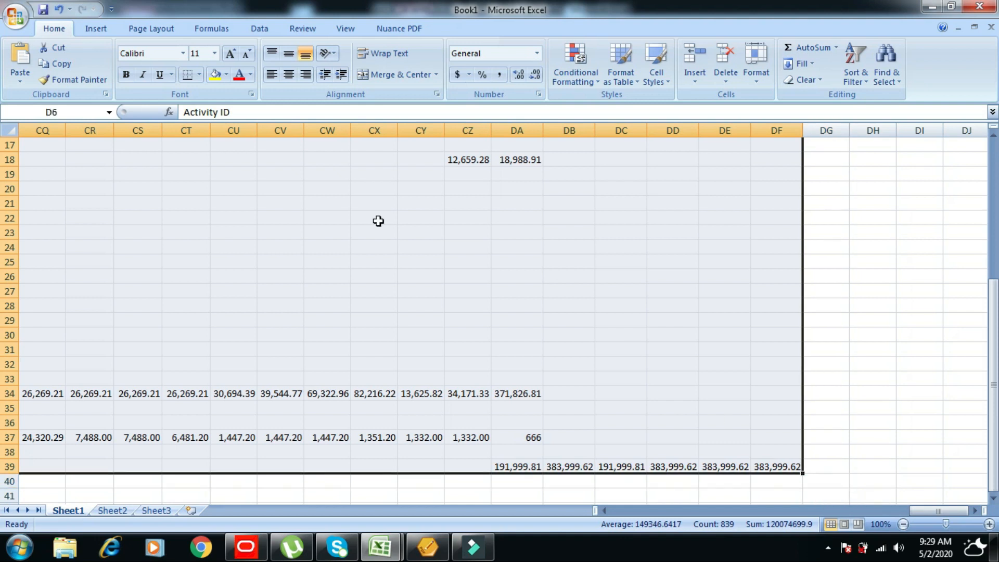
pyautogui.click(199, 74)
pyautogui.click(208, 191)
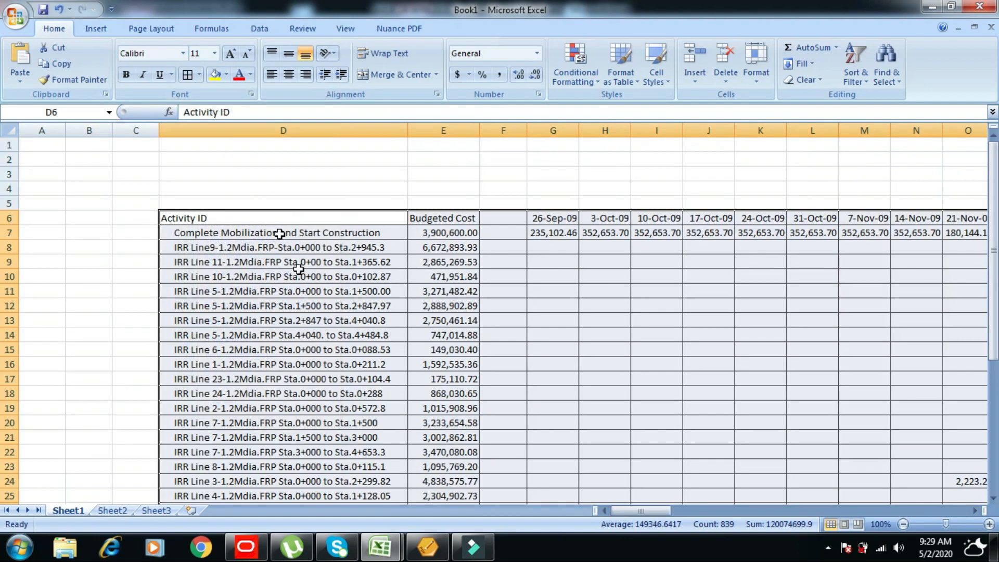
pyautogui.click(457, 389)
# - Total the Budgeted Cost column with an AutoSum of E7:E39 in cell E40
pyautogui.moveTo(990, 174); pyautogui.dragTo(3, 182)
pyautogui.moveTo(434, 217); pyautogui.dragTo(432, 480)
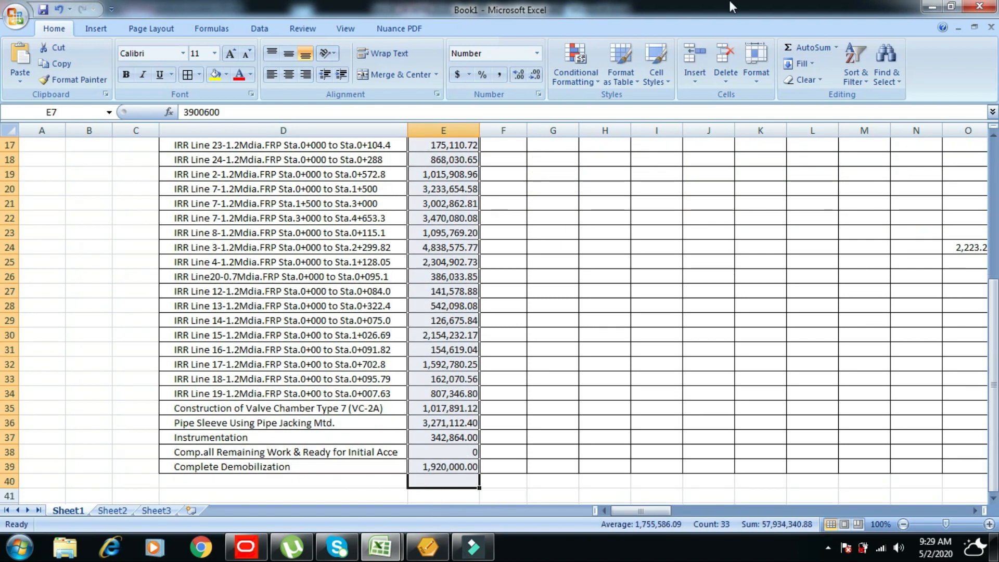
pyautogui.click(801, 50)
pyautogui.moveTo(992, 235); pyautogui.dragTo(992, 445)
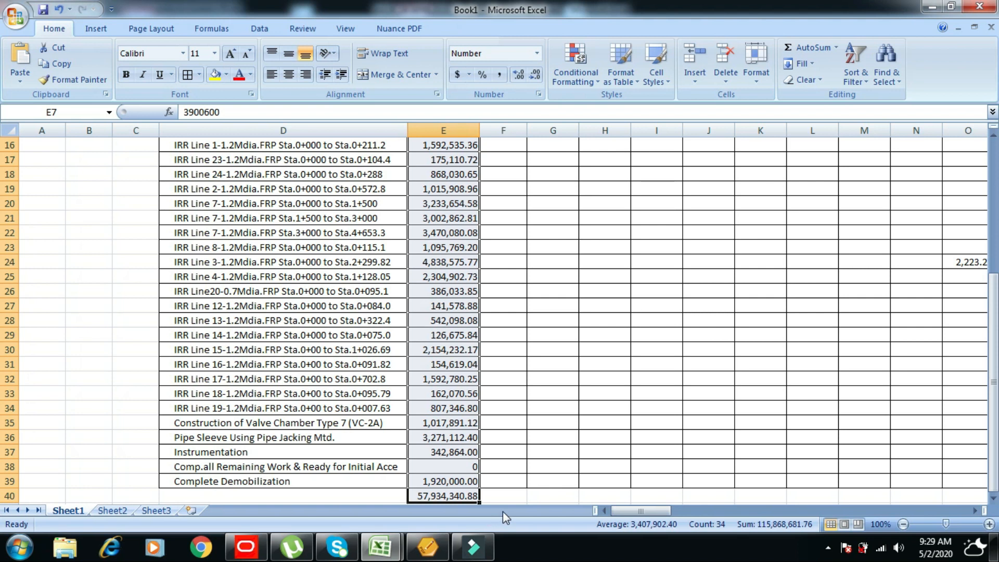
pyautogui.moveTo(991, 314); pyautogui.dragTo(985, 156)
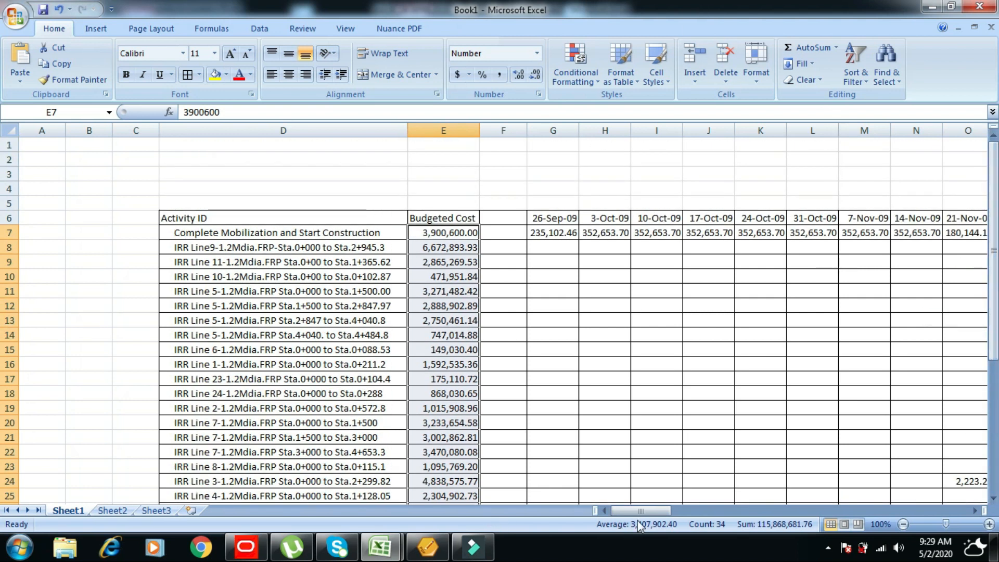
pyautogui.moveTo(644, 512)
pyautogui.mouseDown()
pyautogui.moveTo(656, 513)
pyautogui.moveTo(644, 513)
pyautogui.mouseUp()
# - Label the 26-Sep-09 column with WK-1 in cell G5 above the date
pyautogui.click(545, 202)
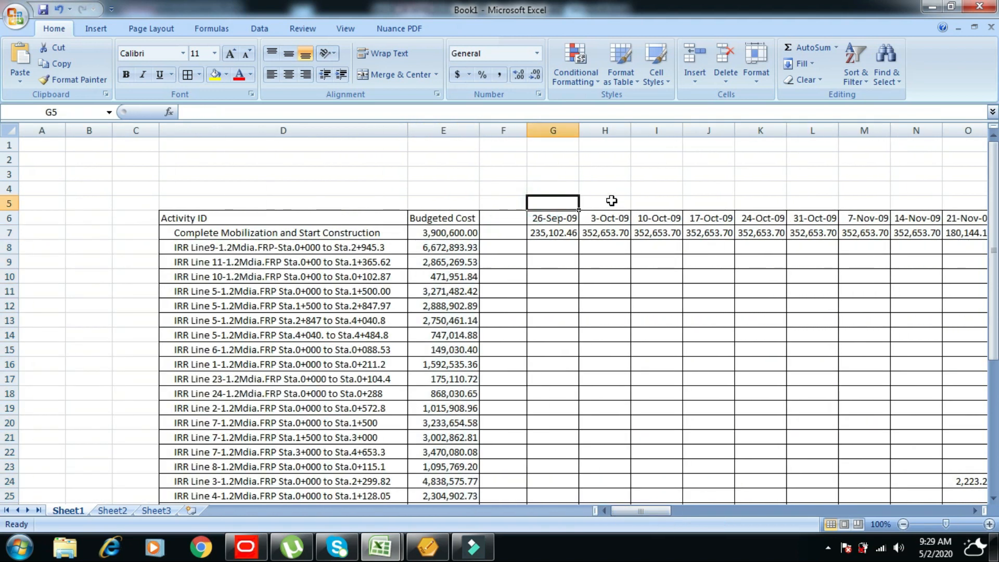
pyautogui.write('WK-1')
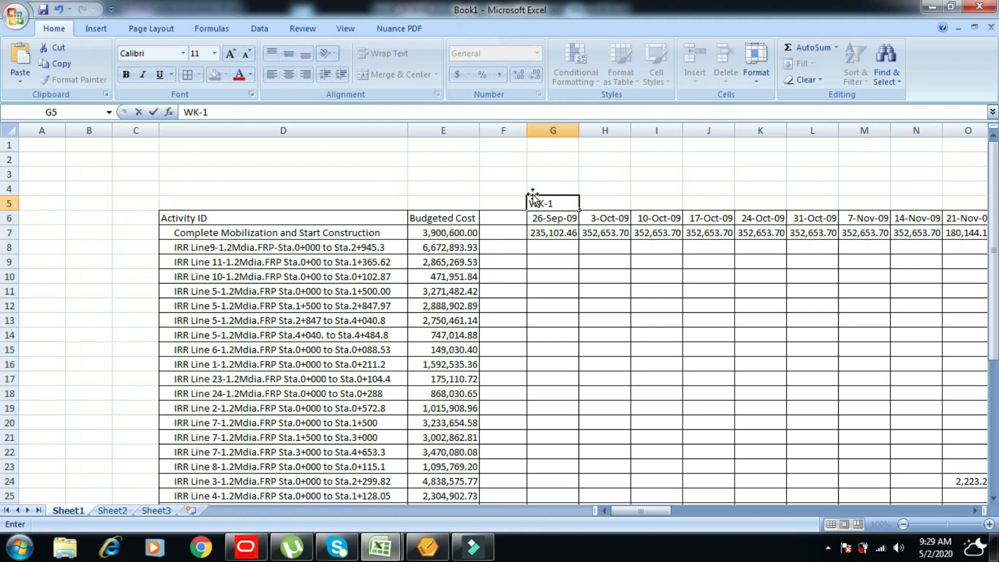
pyautogui.click(620, 214)
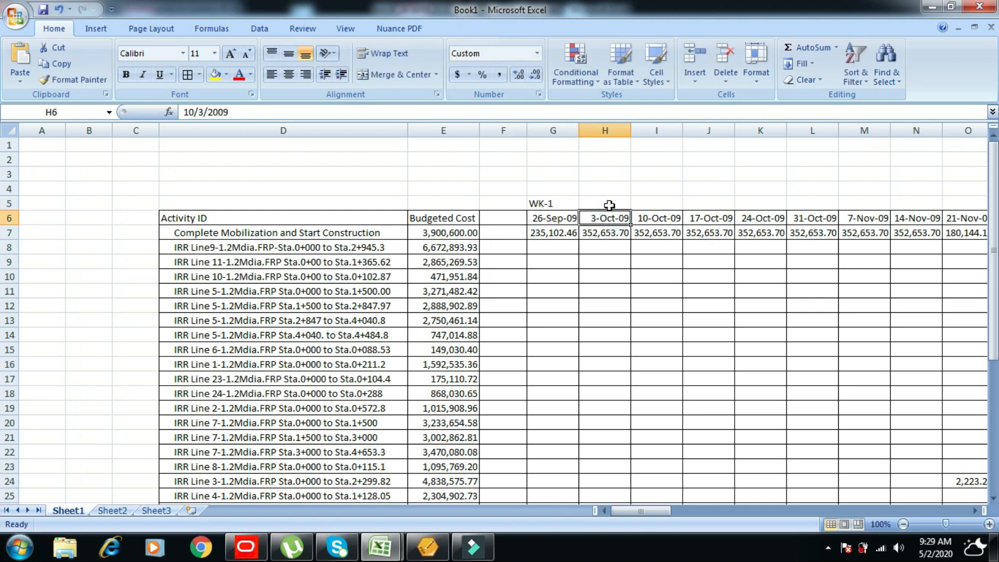
pyautogui.click(647, 203)
pyautogui.click(687, 203)
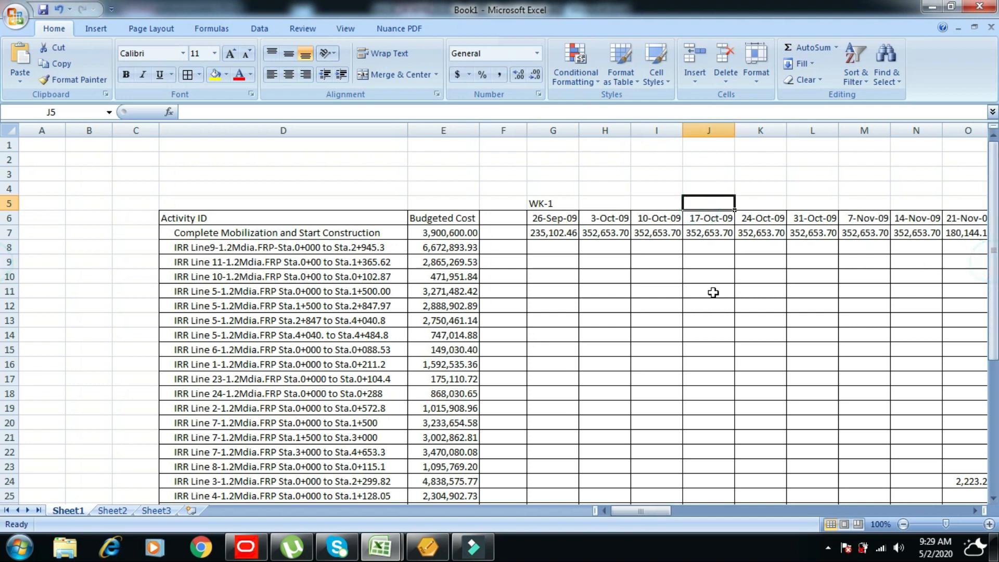
# - Copy the total formula from E40 into row 40 across all weekly cost columns, starting at G40
pyautogui.moveTo(992, 268); pyautogui.dragTo(991, 446)
pyautogui.click(445, 497)
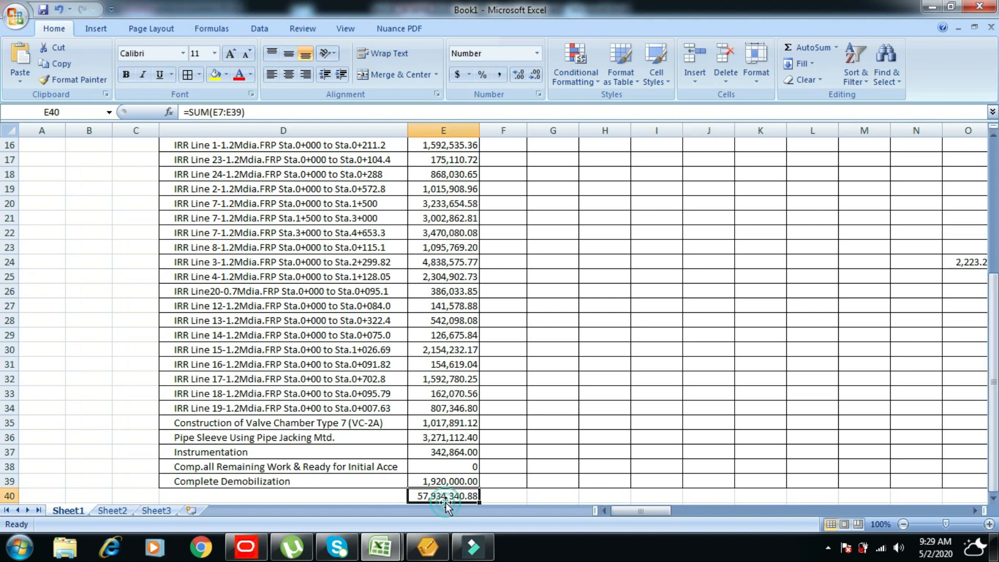
pyautogui.rightClick(443, 497)
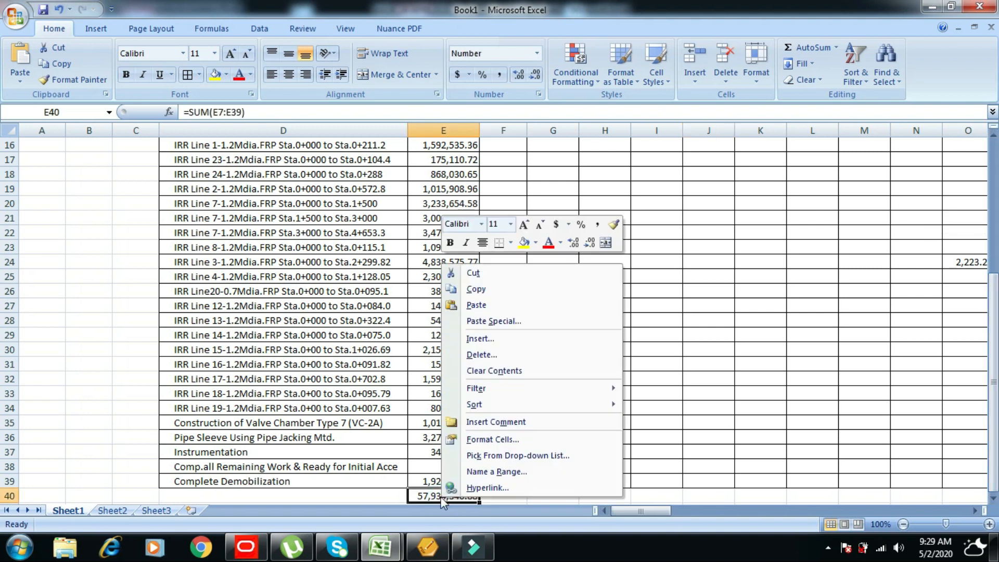
pyautogui.click(476, 289)
pyautogui.click(552, 497)
pyautogui.moveTo(553, 498); pyautogui.dragTo(788, 492)
pyautogui.press('Return')
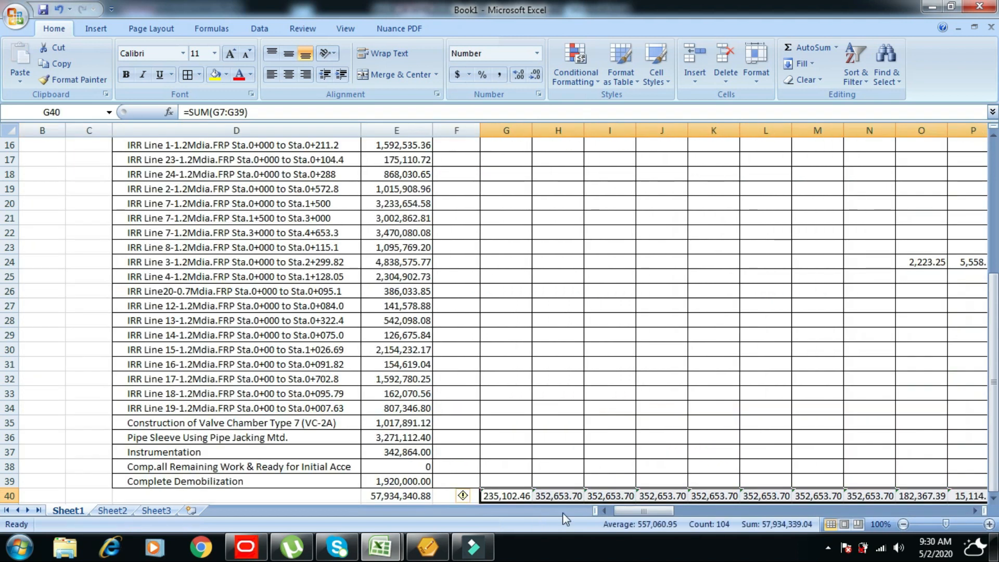
pyautogui.click(723, 438)
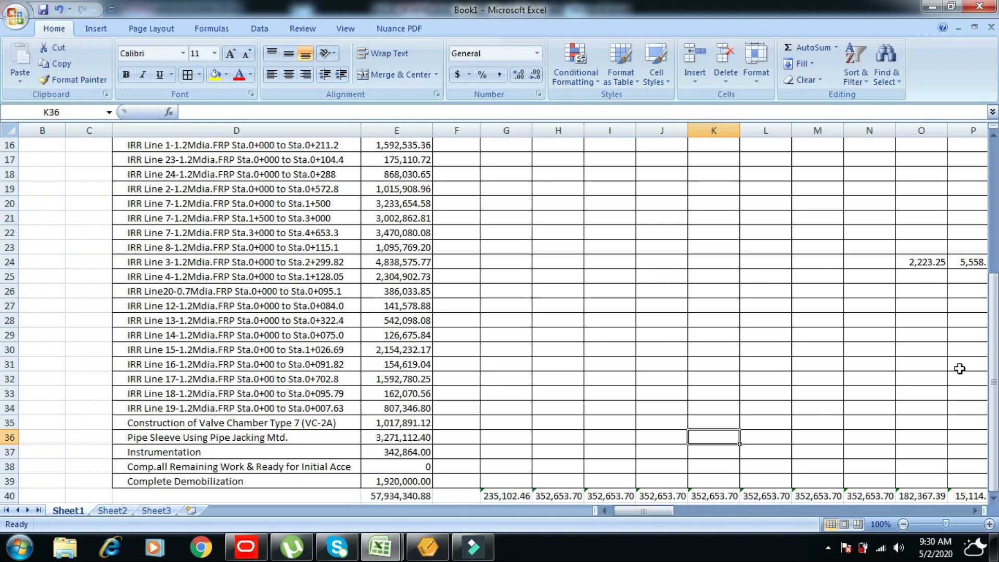
# - Enter the formula =G40 in cell G41, beneath the first week's total
pyautogui.press('alt')
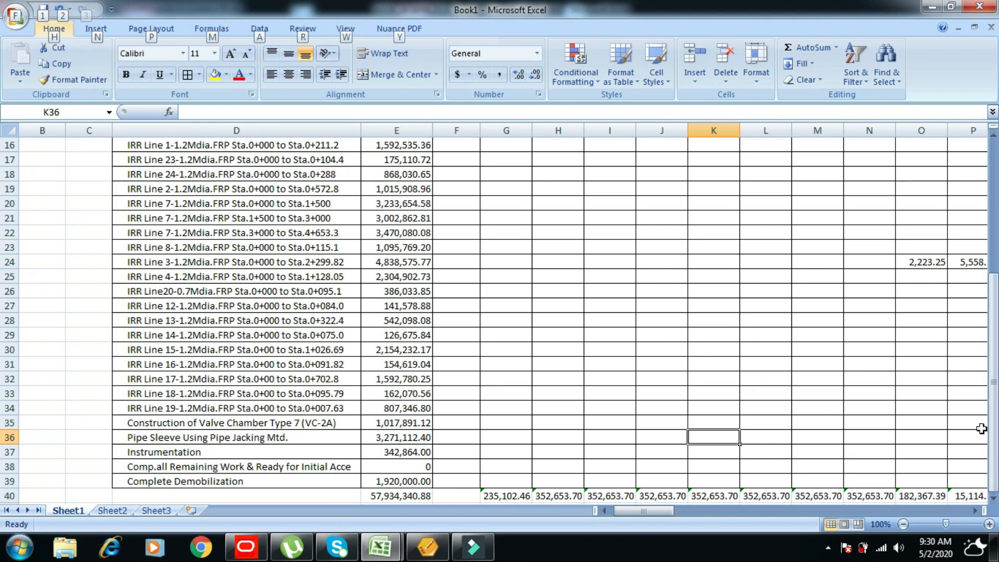
pyautogui.click(992, 499)
pyautogui.click(993, 498)
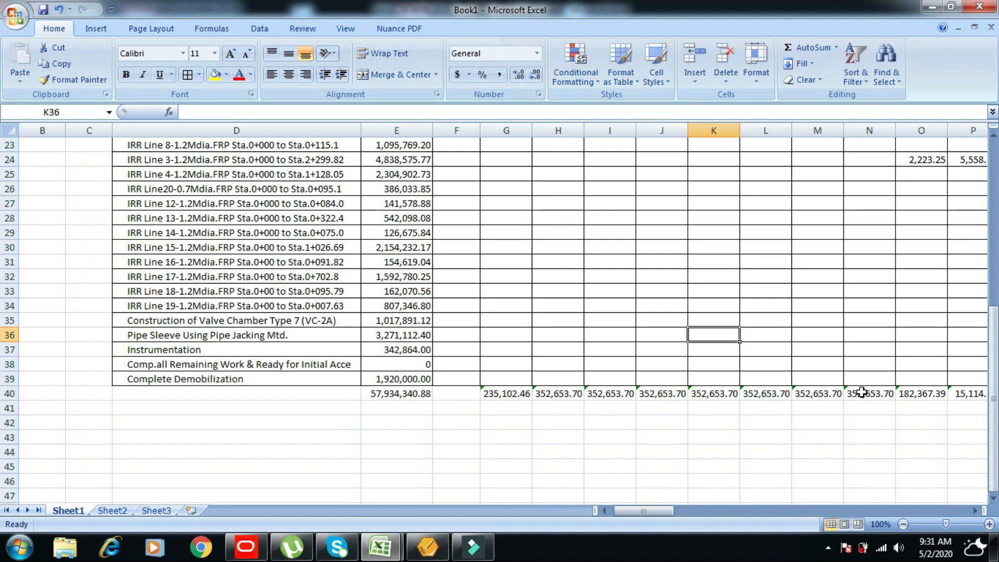
pyautogui.click(498, 408)
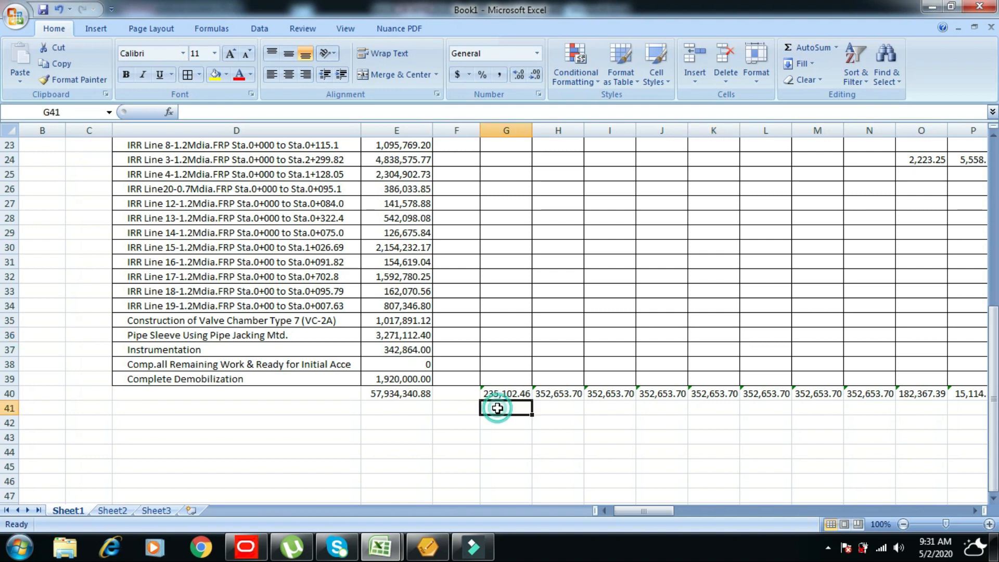
pyautogui.write('=')
pyautogui.click(491, 393)
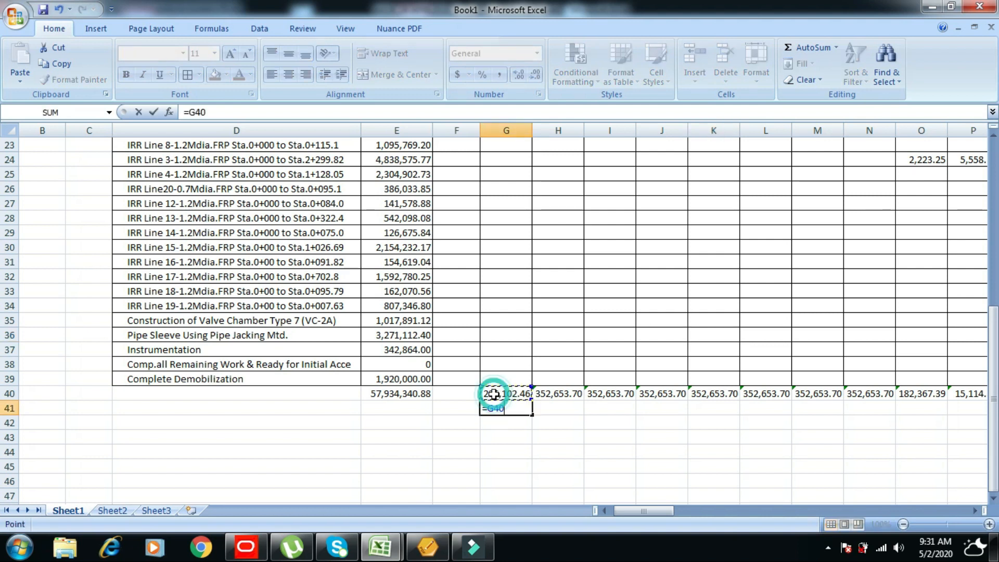
pyautogui.press('Return')
pyautogui.click(556, 409)
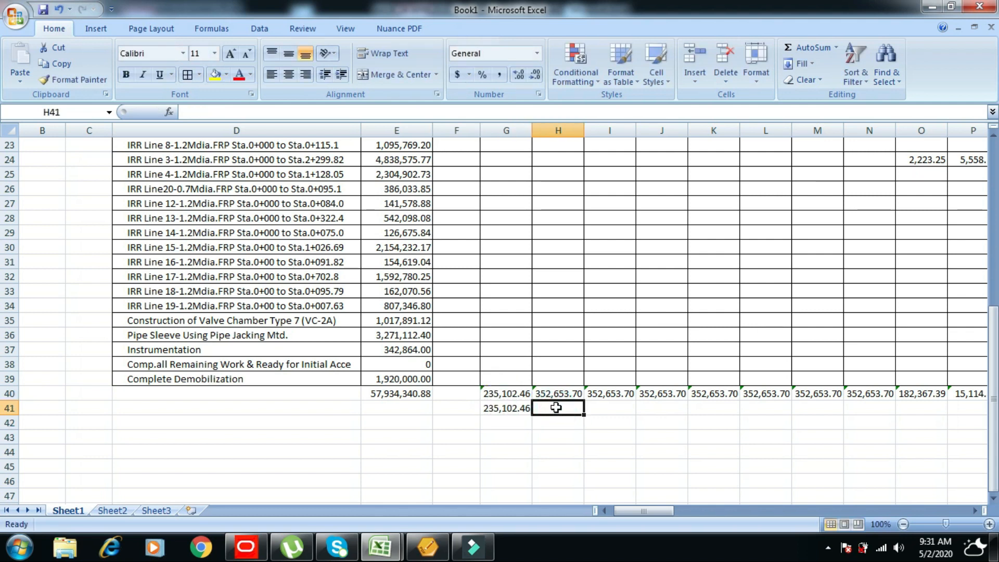
# - Enter the cumulative formula =G41+H40 in cell H41 for the second week
pyautogui.write('=')
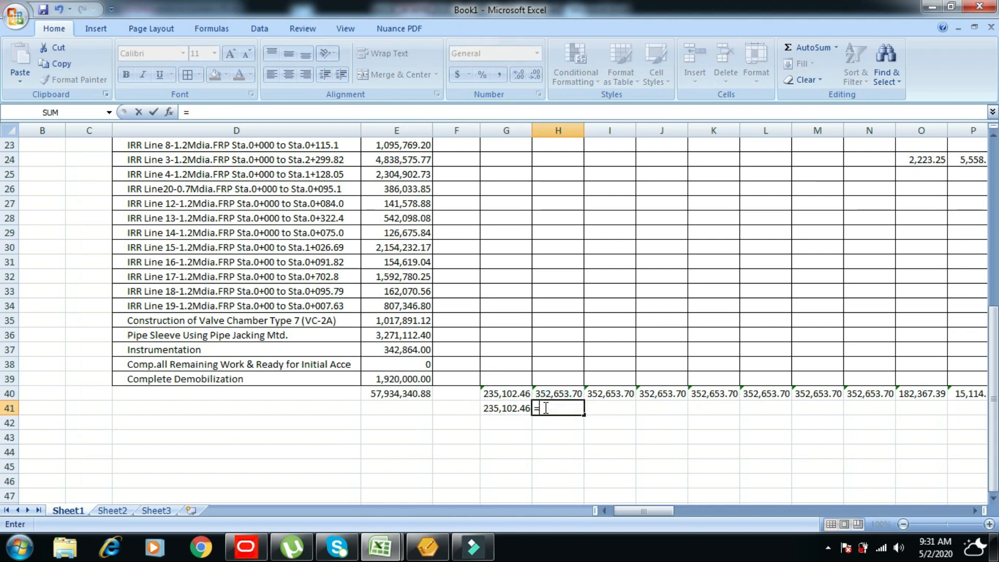
pyautogui.click(501, 407)
pyautogui.write('+')
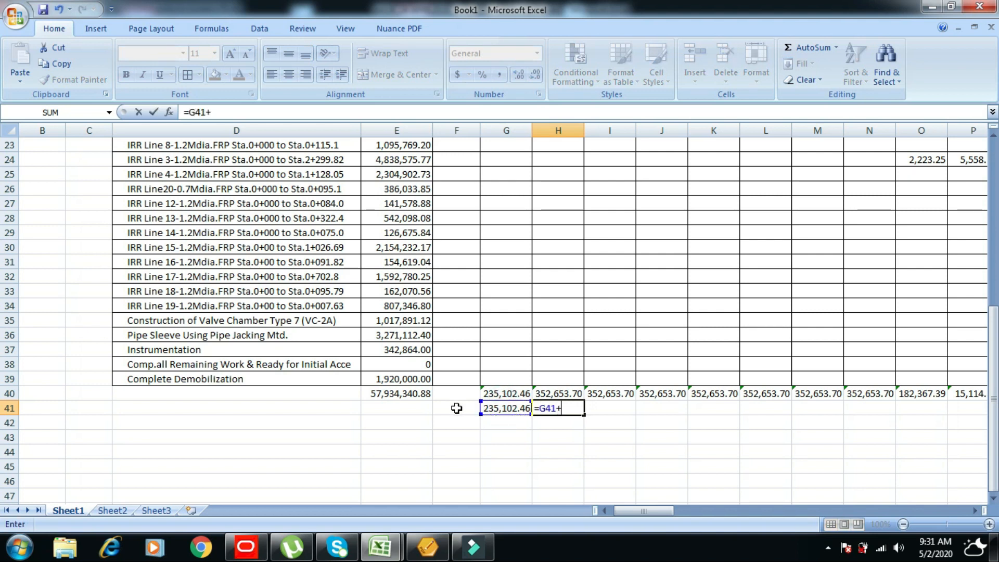
pyautogui.click(548, 388)
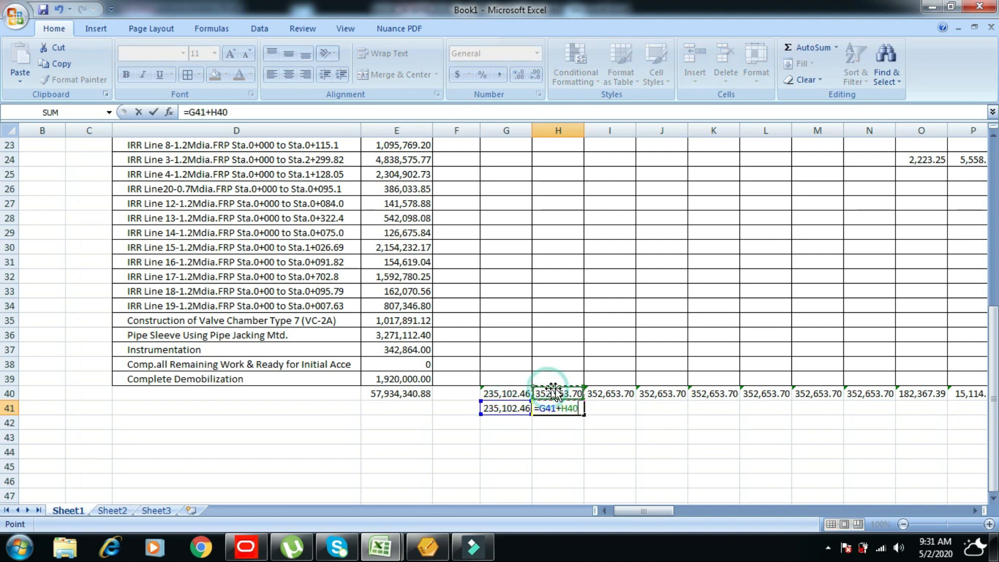
pyautogui.press('Return')
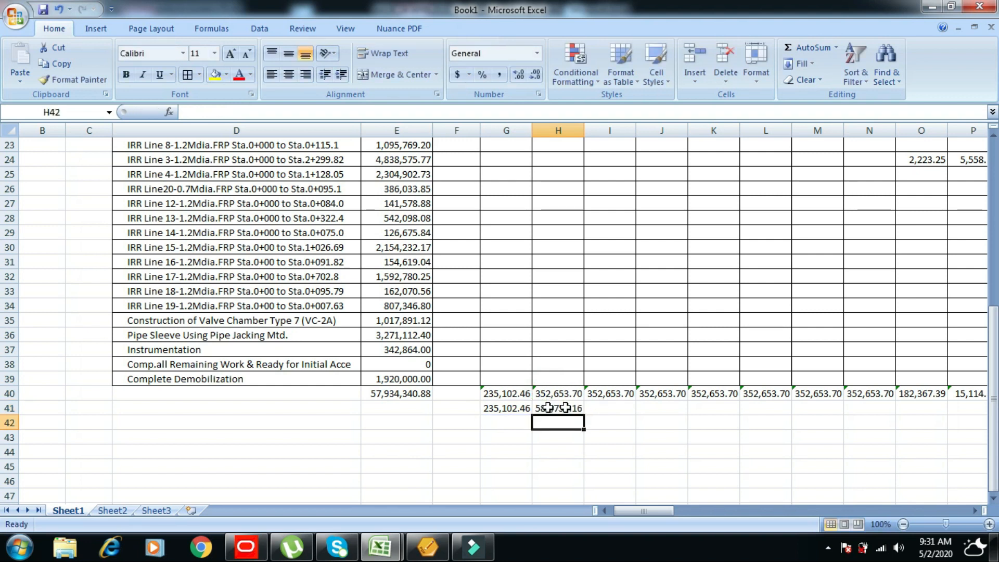
# - Copy the cumulative formula from H41 into I41:DF41 and widen the weekly columns so the totals fit
pyautogui.click(549, 407)
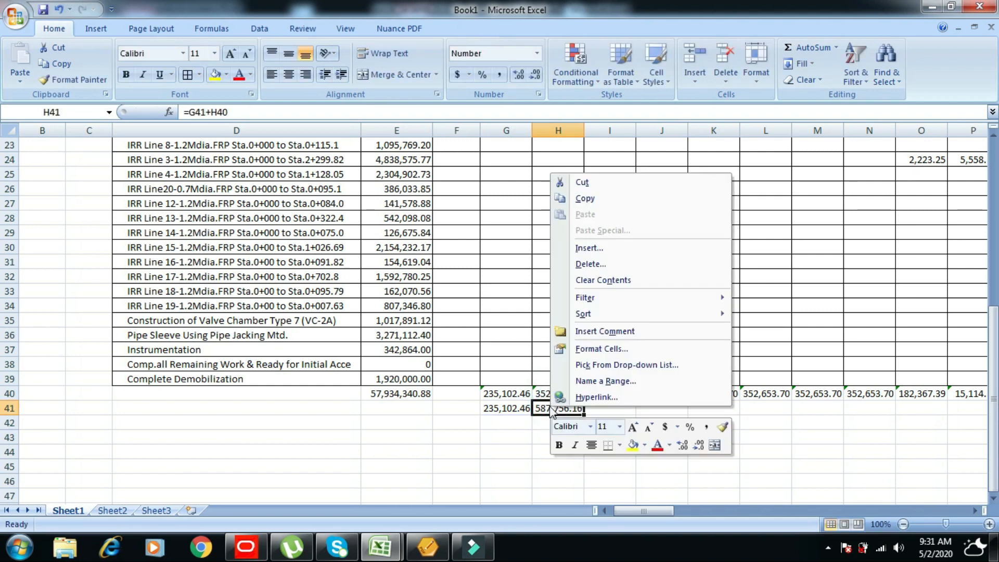
pyautogui.rightClick(550, 408)
pyautogui.click(589, 201)
pyautogui.moveTo(606, 408); pyautogui.dragTo(918, 404)
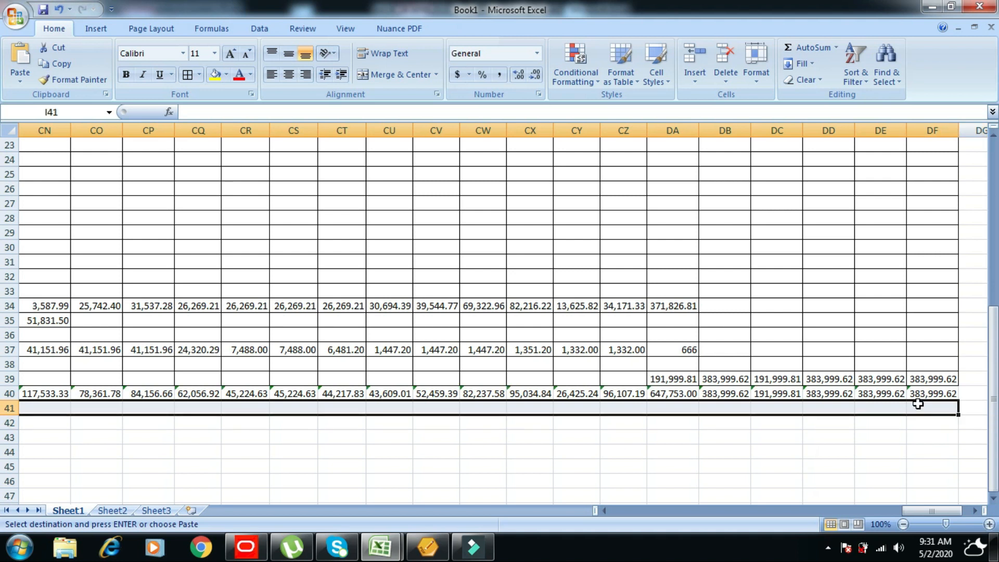
pyautogui.press('Return')
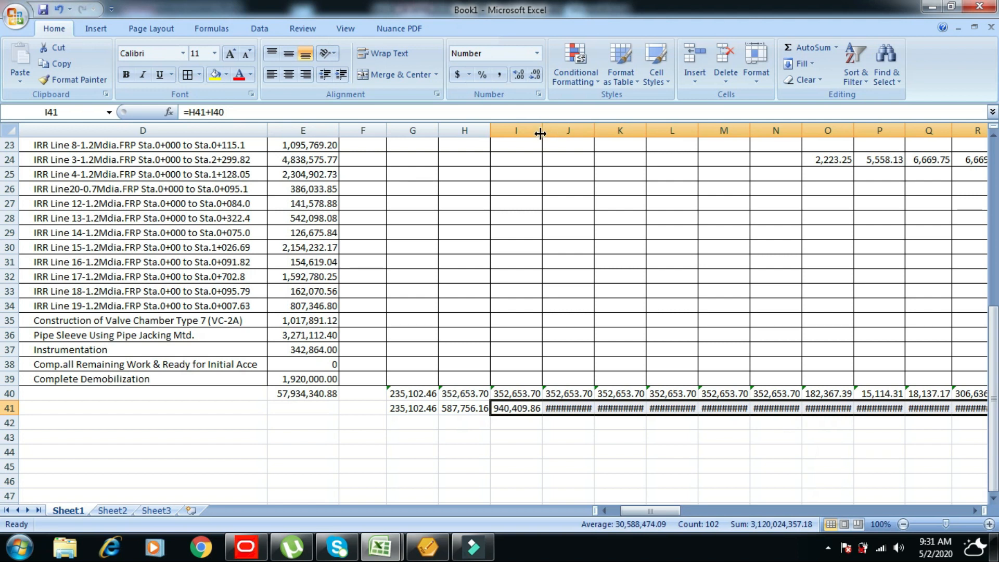
pyautogui.moveTo(541, 130); pyautogui.dragTo(602, 130)
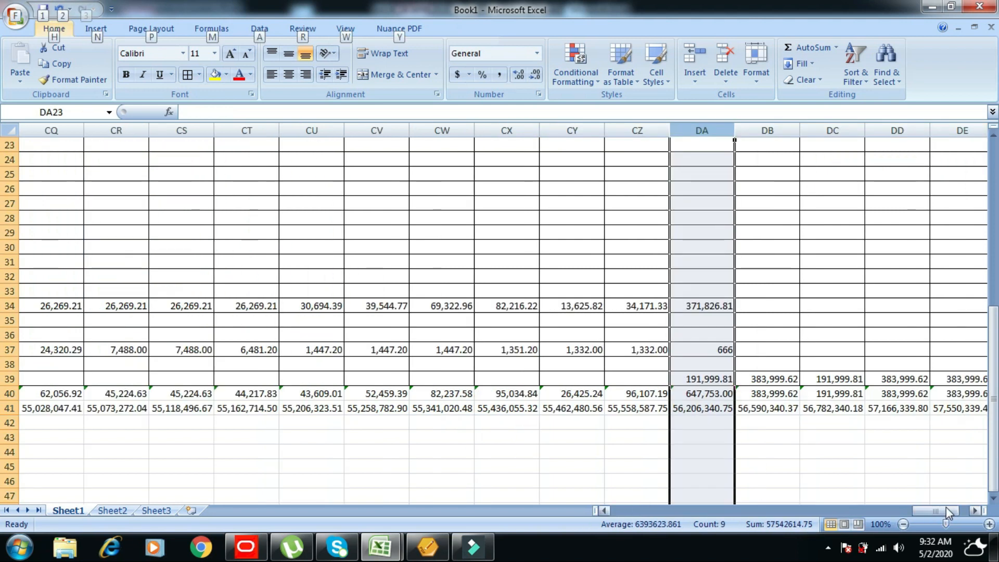
# - Compare the last cumulative total in DF41 with the Budgeted Cost total in E40
pyautogui.moveTo(945, 507); pyautogui.dragTo(957, 510)
pyautogui.click(831, 408)
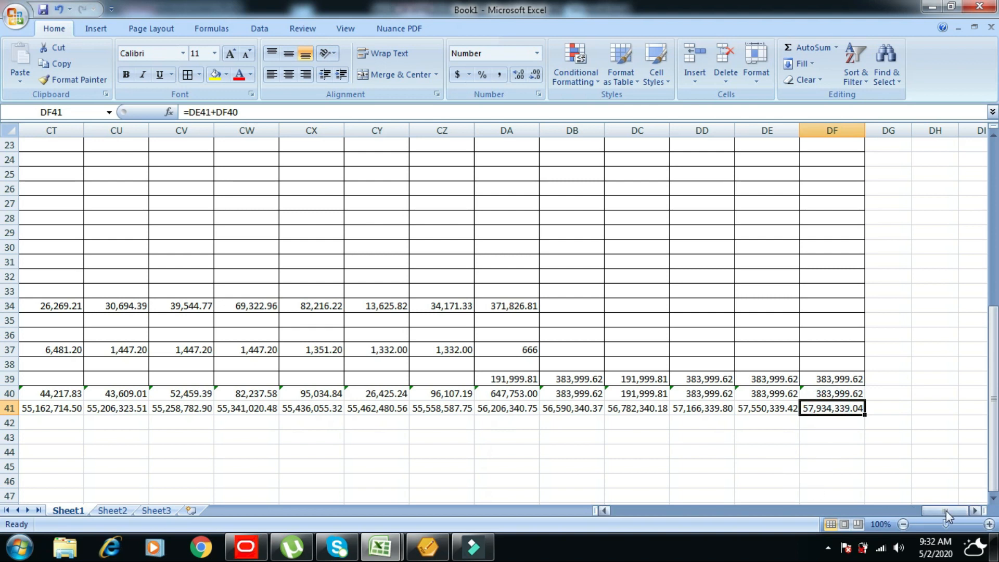
pyautogui.moveTo(946, 515); pyautogui.dragTo(486, 474)
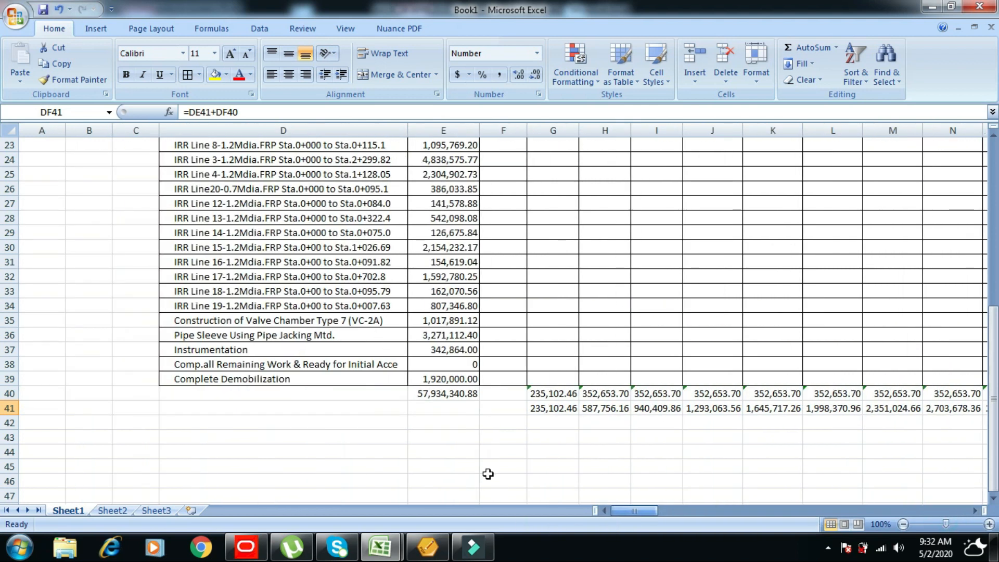
pyautogui.click(446, 396)
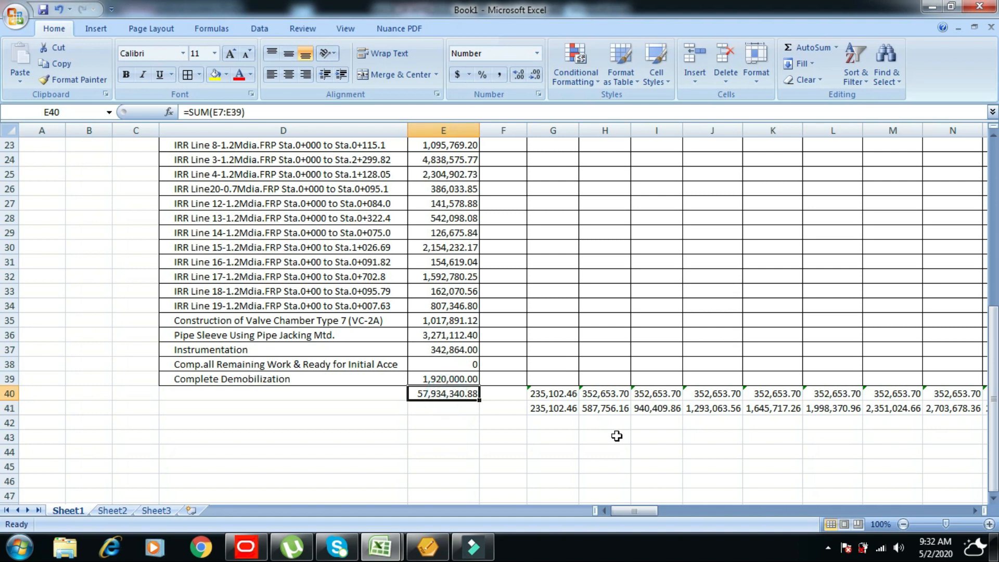
pyautogui.press('alt')
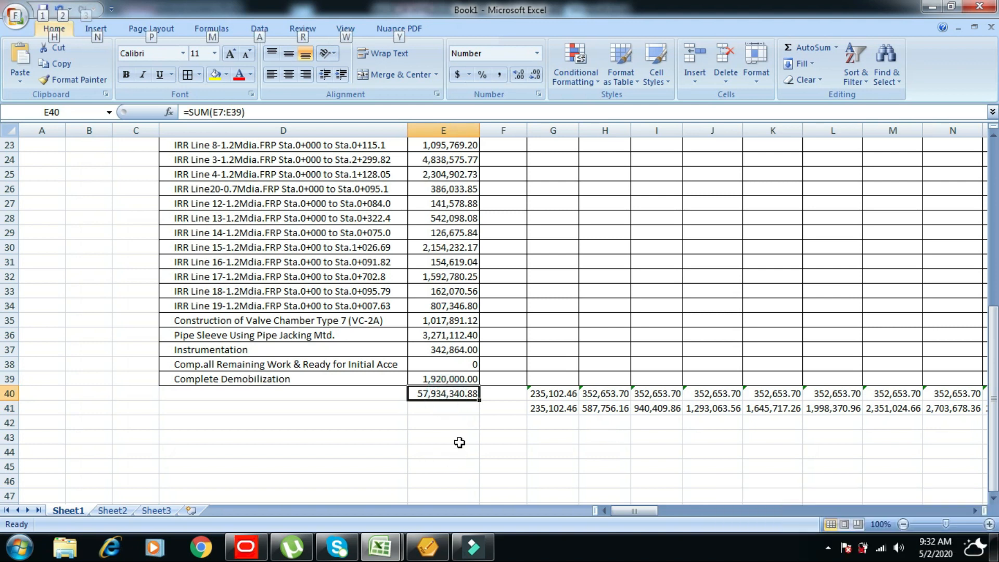
# - Paste the copied labels Plan Periodic and Plan Cumm into F42:F43 and widen column F to fit them
pyautogui.click(493, 424)
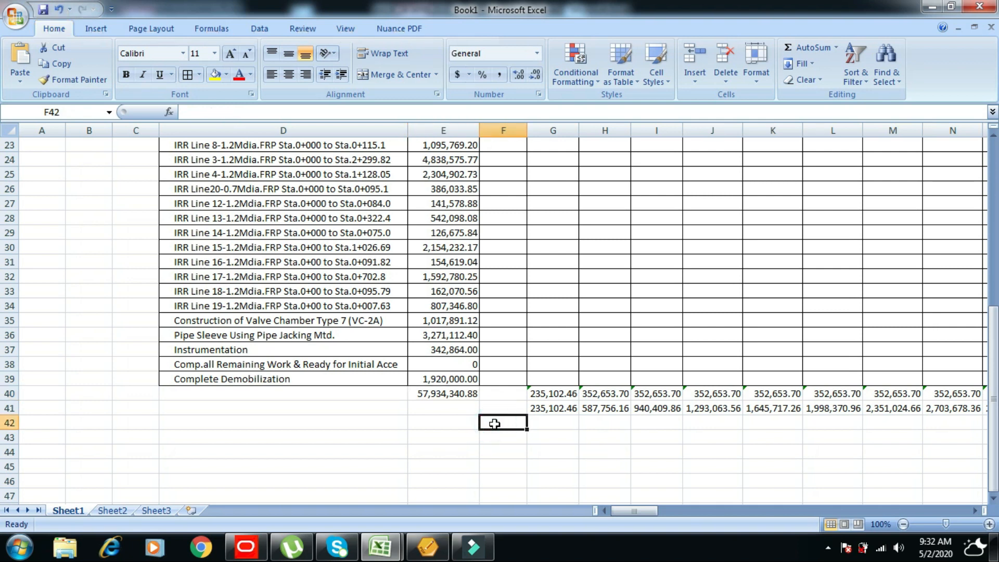
pyautogui.rightClick(493, 424)
pyautogui.click(526, 233)
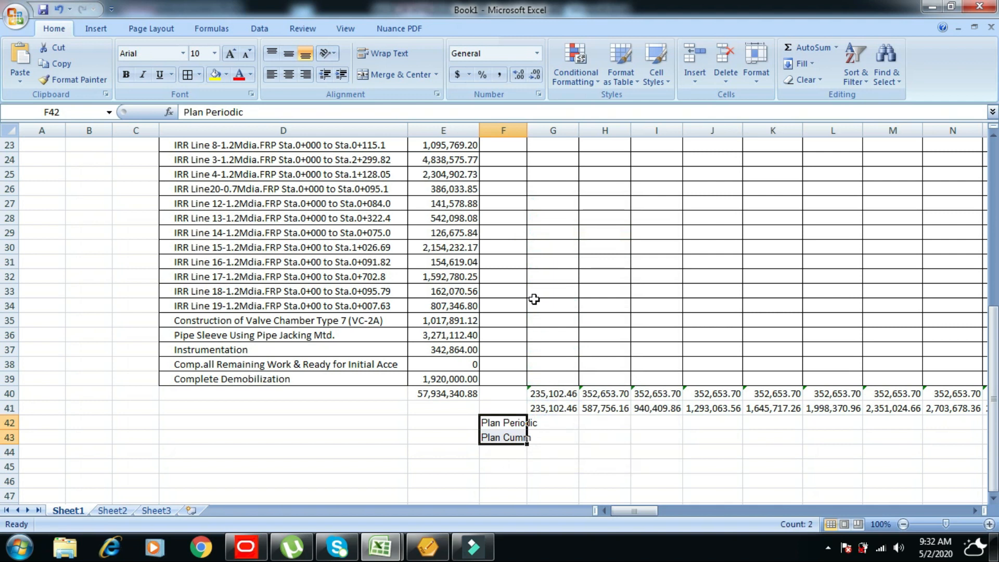
pyautogui.moveTo(528, 126); pyautogui.dragTo(561, 128)
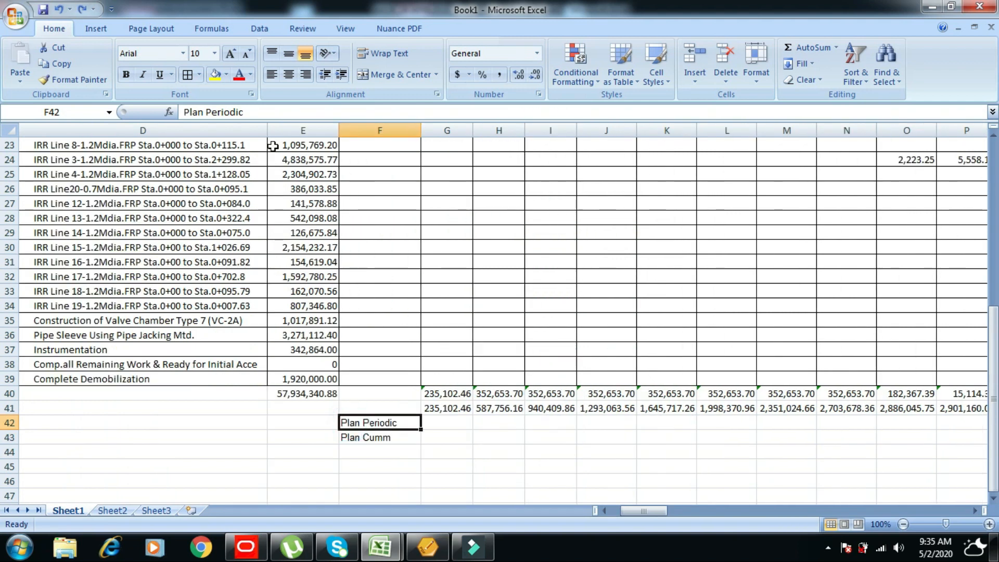
# - Add a leading % to both labels, making F42 %Plan Periodic and F43 %Plan Cumm
pyautogui.click(181, 109)
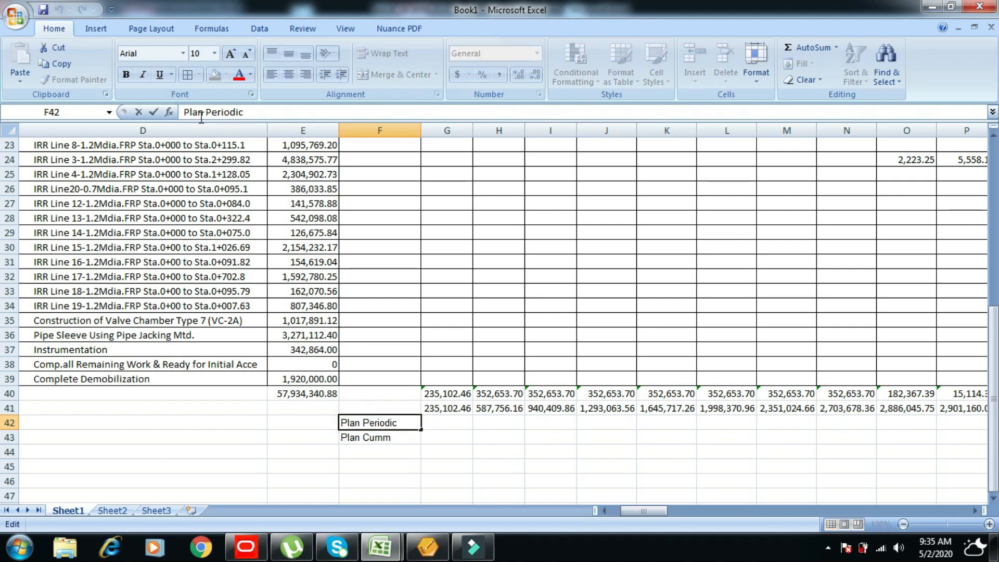
pyautogui.write('%')
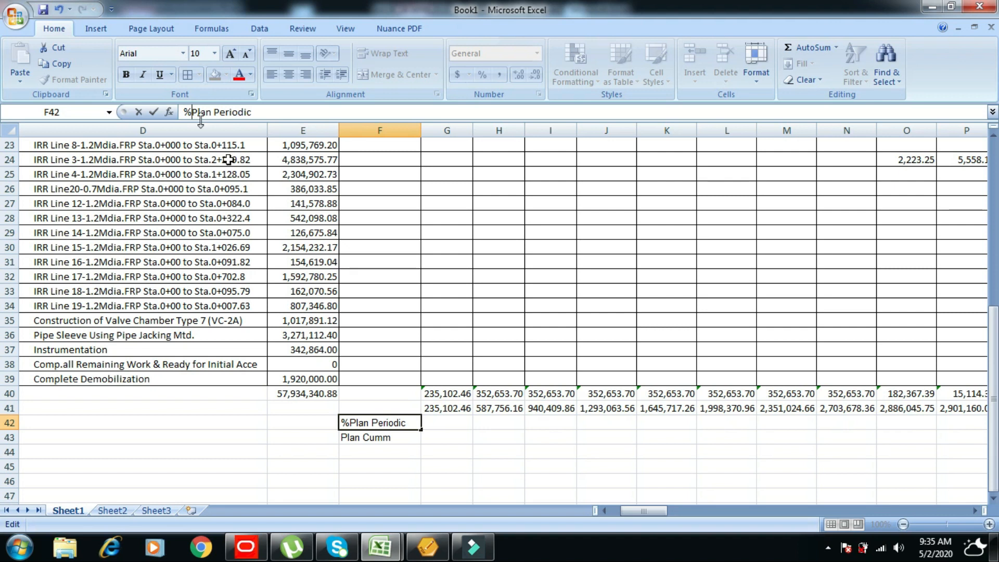
pyautogui.click(372, 439)
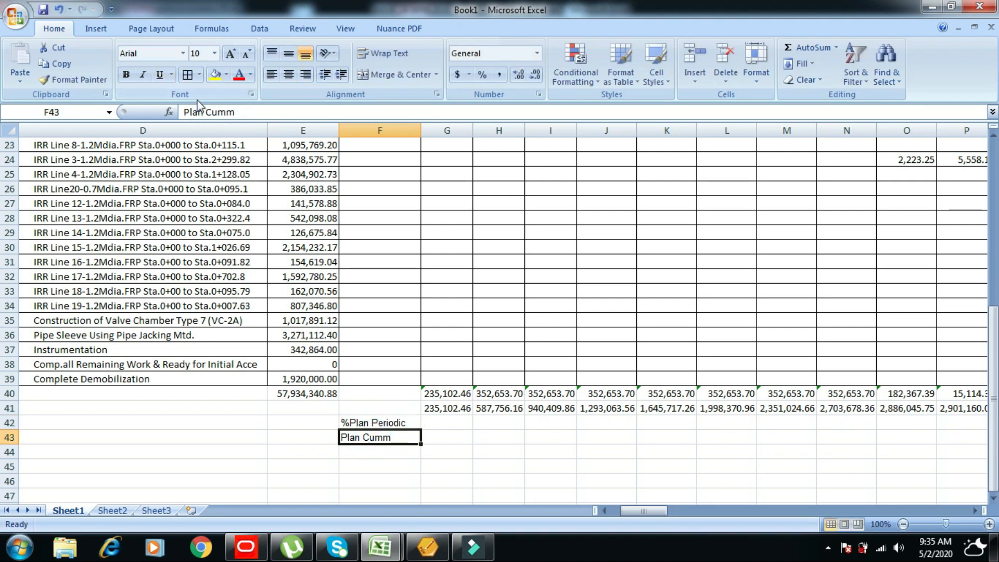
pyautogui.click(201, 114)
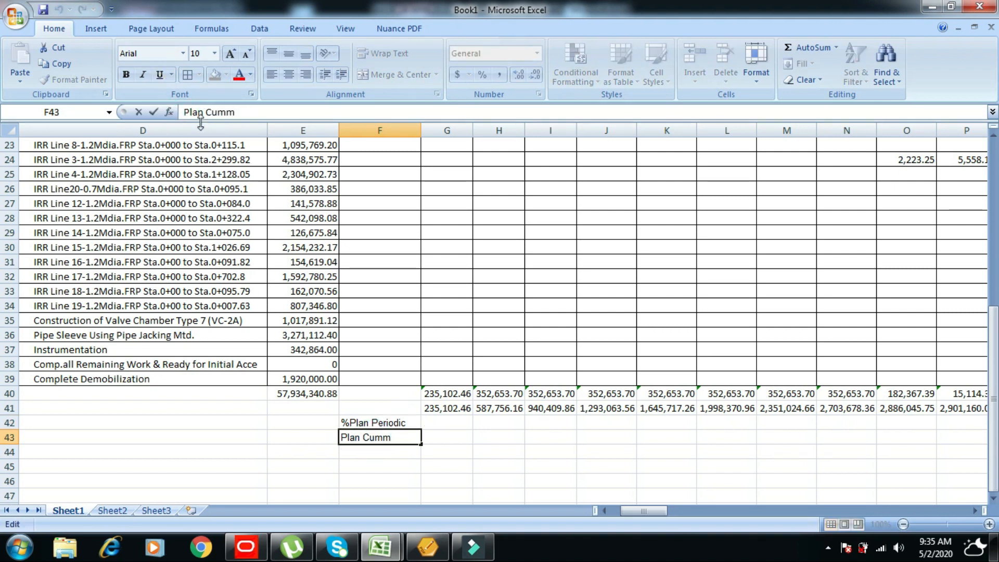
pyautogui.write('%')
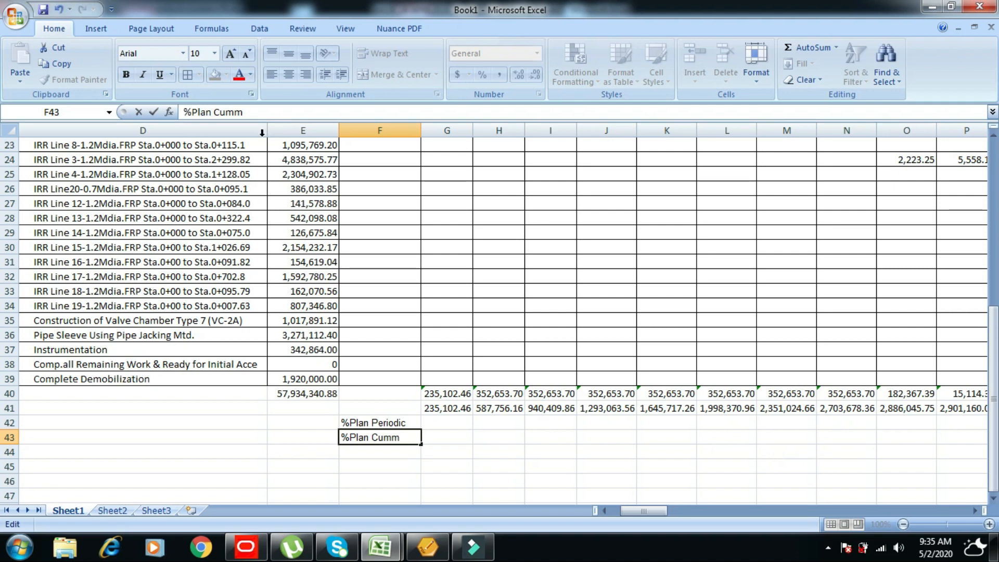
# - Enter the formula =G40/E40 in cell G42 for the first week's periodic plan percentage
pyautogui.click(450, 425)
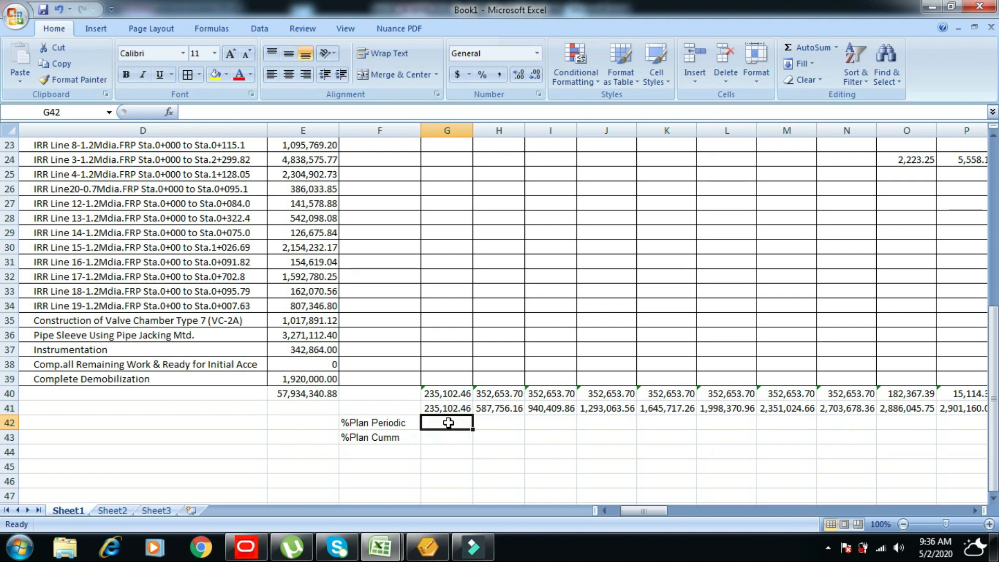
pyautogui.write('=')
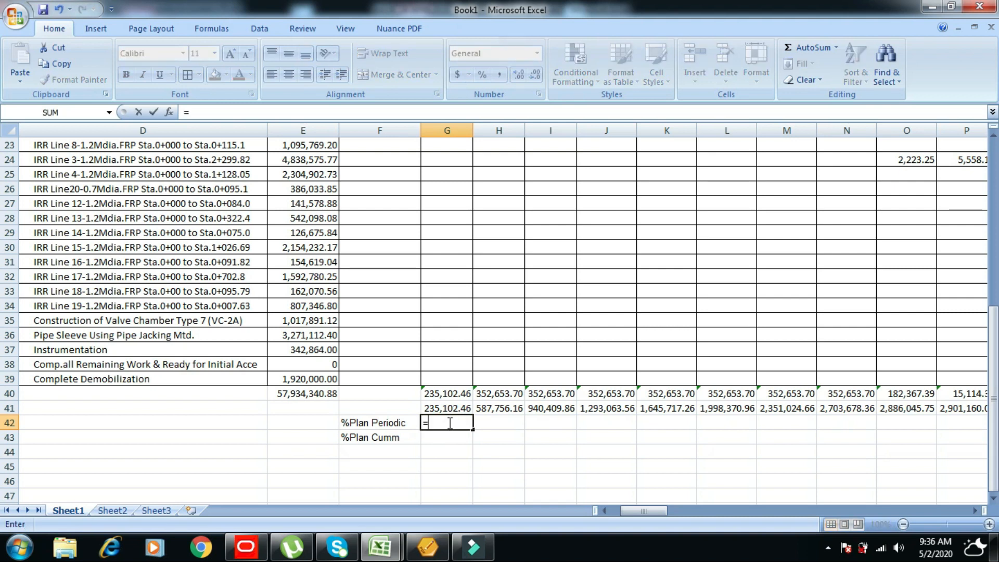
pyautogui.click(441, 396)
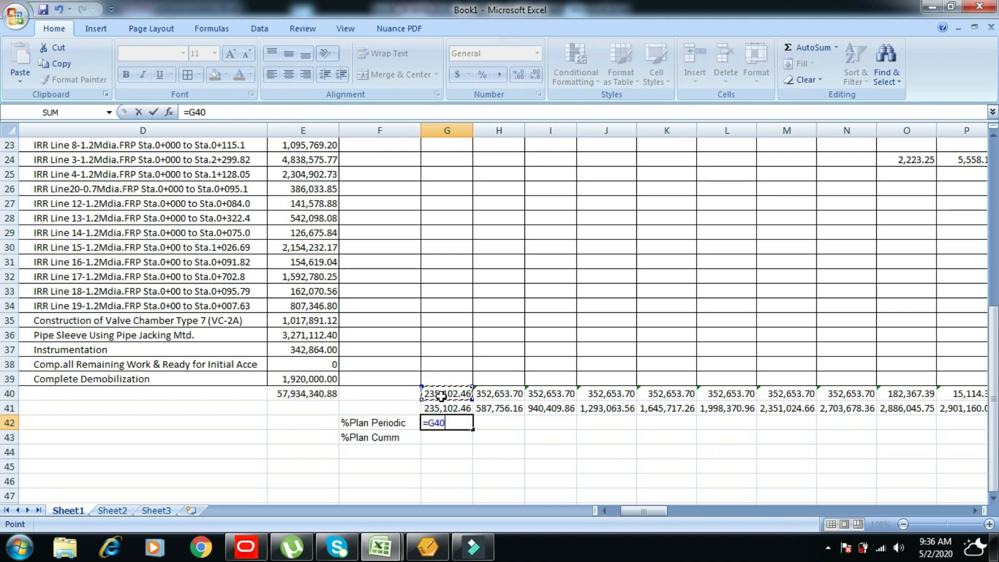
pyautogui.write('/')
pyautogui.click(308, 393)
pyautogui.click(446, 450)
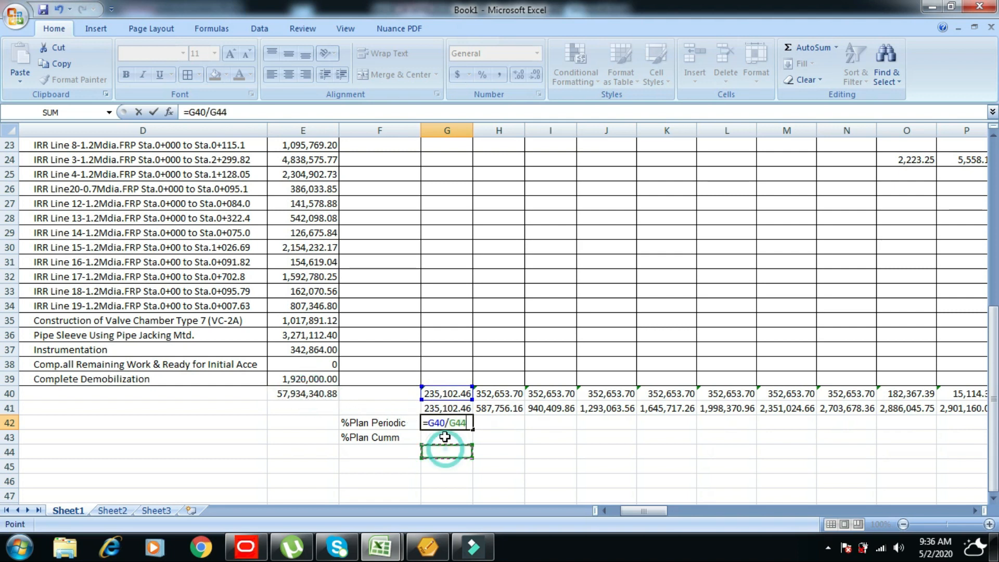
pyautogui.press('Escape')
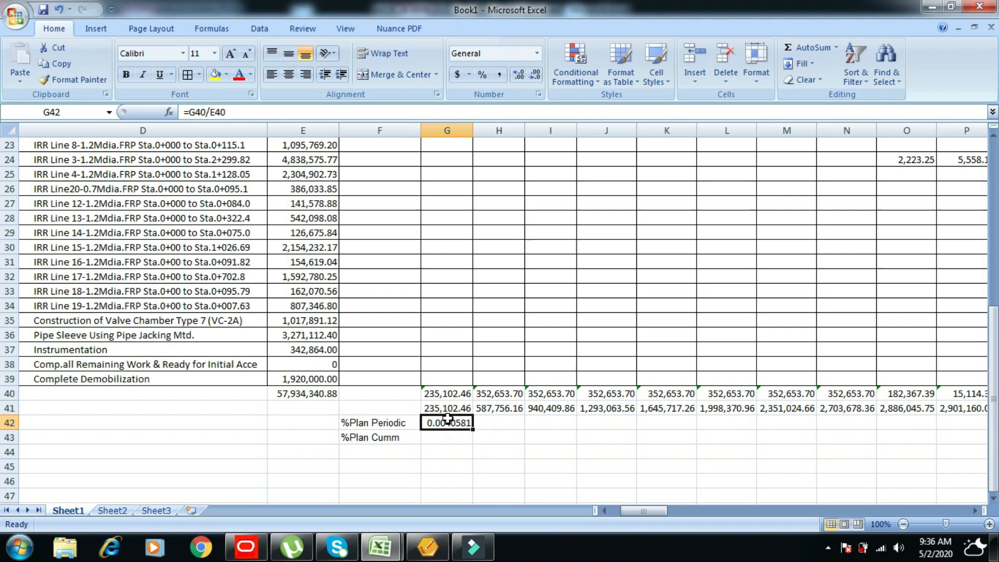
# - Format the first week's periodic plan value in G42 as Percentage
pyautogui.click(536, 54)
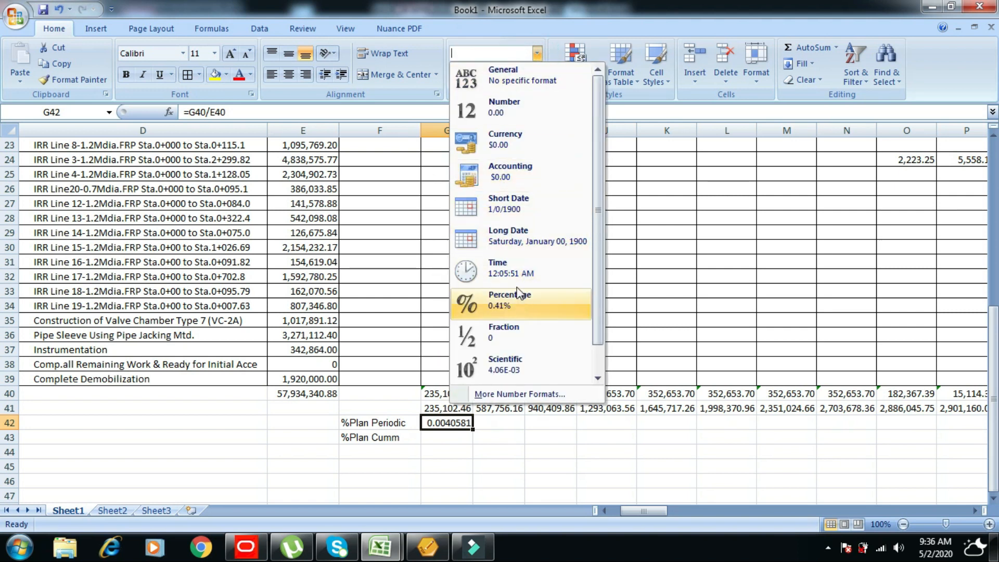
pyautogui.click(508, 307)
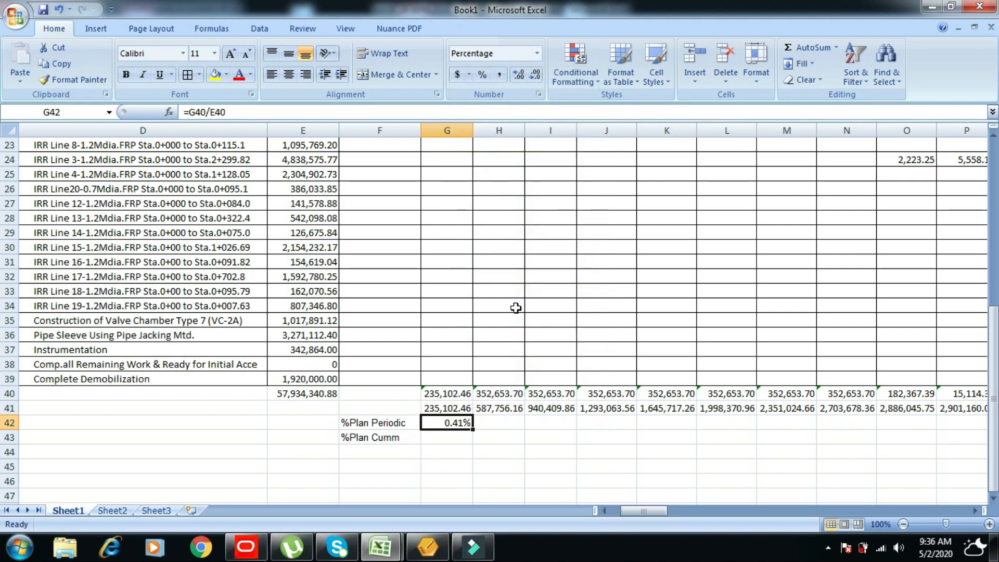
pyautogui.click(494, 451)
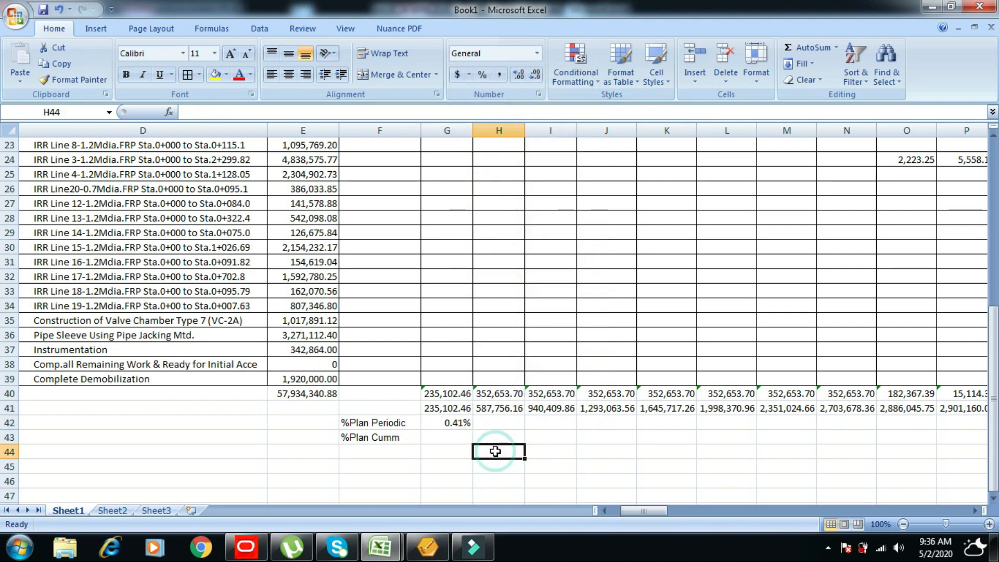
# - Change the formula in G42 to =+G40/$E$40, making the Budgeted Cost total an absolute reference
pyautogui.click(448, 421)
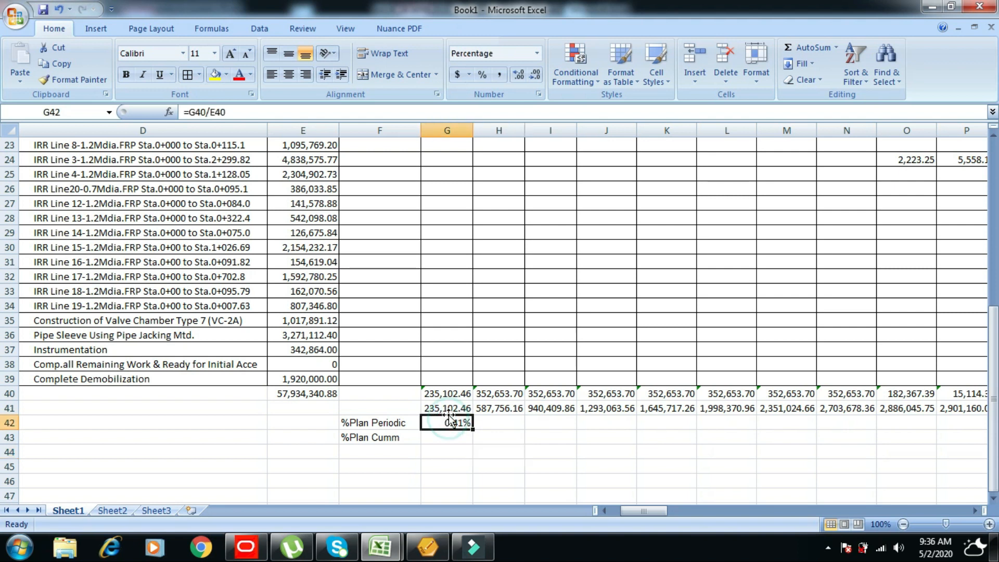
pyautogui.click(191, 109)
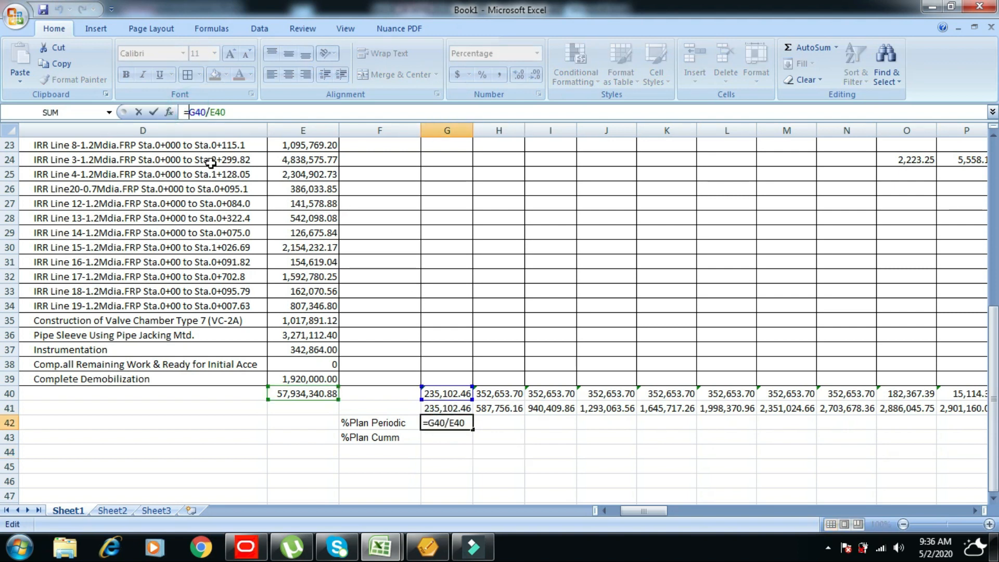
pyautogui.write('=')
pyautogui.press('BackSpace')
pyautogui.write('+')
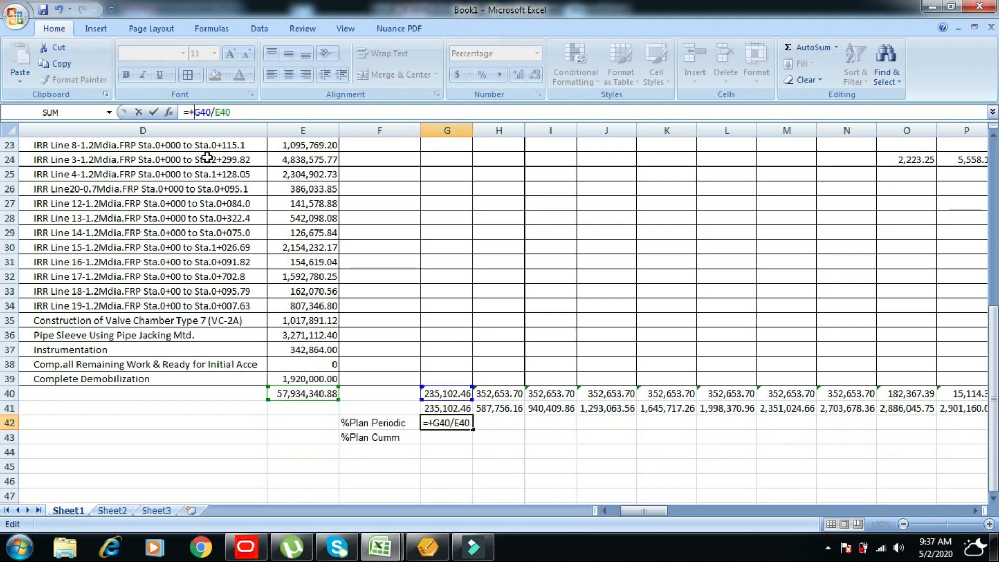
pyautogui.click(216, 111)
pyautogui.press('F4')
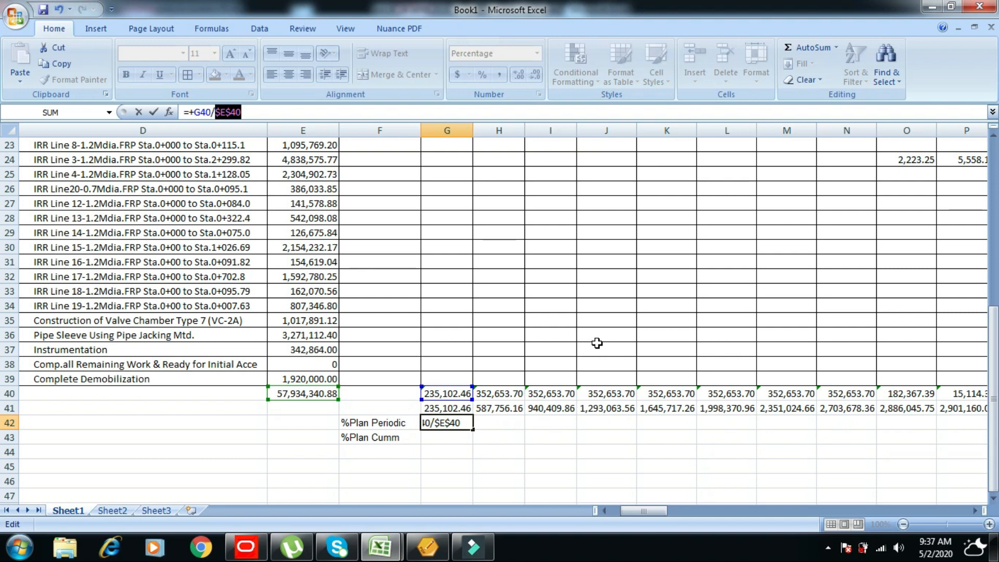
pyautogui.press('Return')
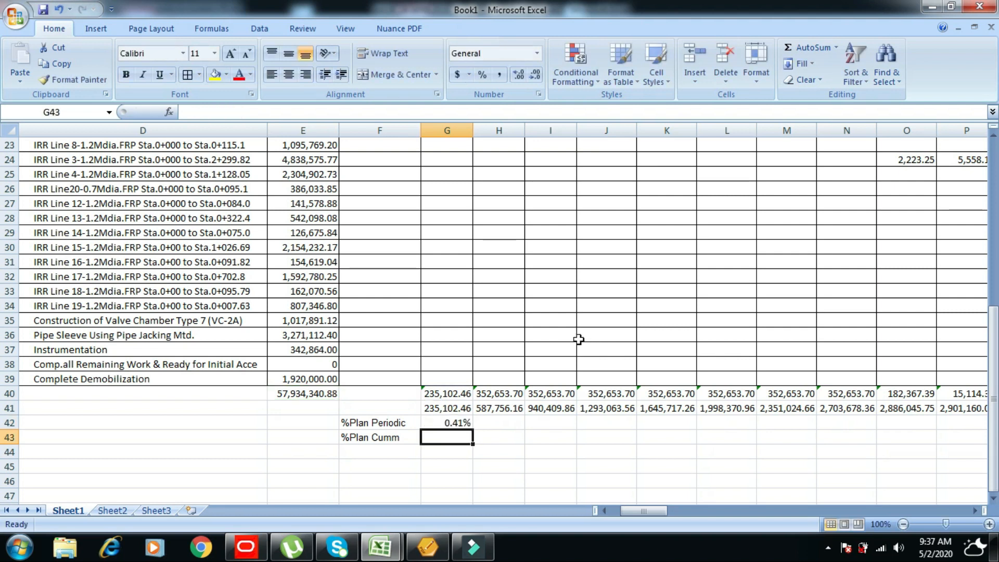
# - Copy the periodic percentage formula from G42 across the remaining weekly columns of row 42, starting at H42
pyautogui.click(444, 423)
pyautogui.rightClick(445, 423)
pyautogui.click(488, 217)
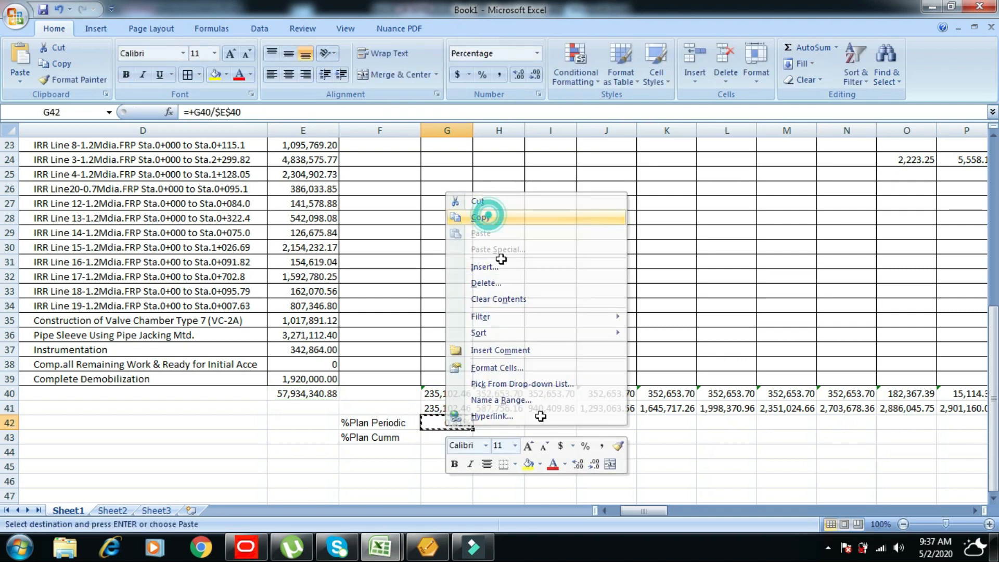
pyautogui.moveTo(505, 422); pyautogui.dragTo(995, 427)
pyautogui.press('Return')
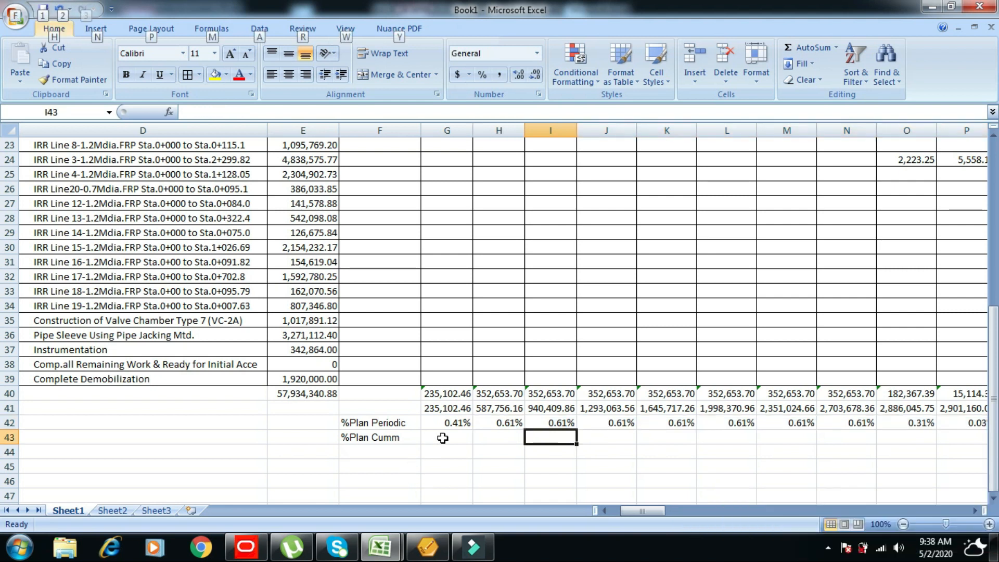
# - Enter the formula =G42 in cell G43 as the first week's cumulative plan percentage
pyautogui.click(443, 438)
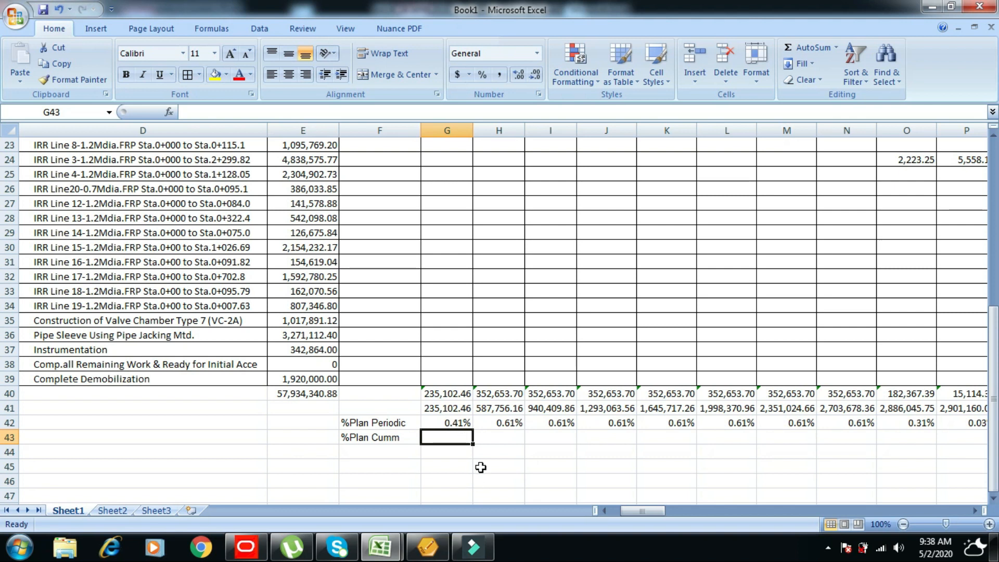
pyautogui.write('=')
pyautogui.click(445, 422)
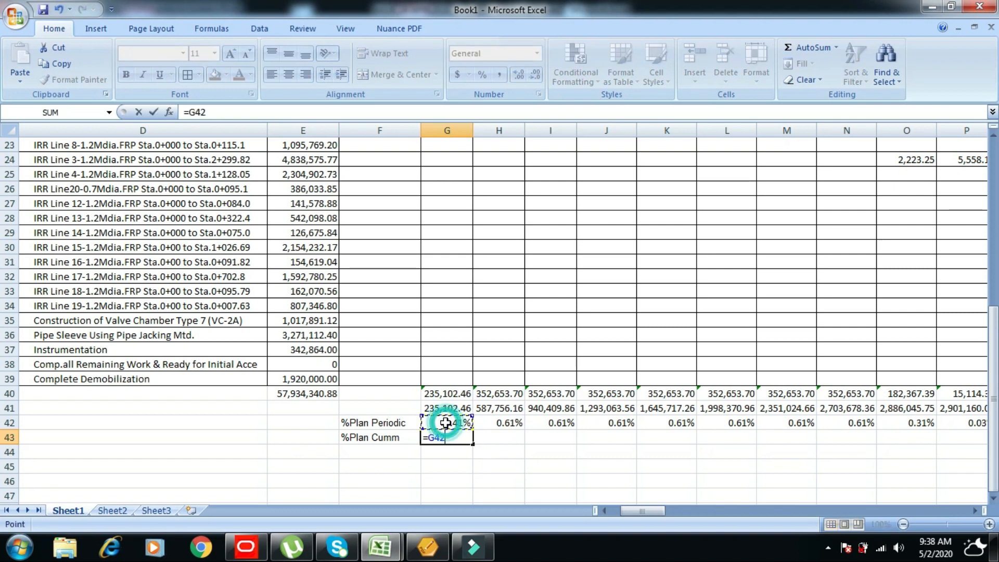
pyautogui.press('Return')
# - Enter the formula =G43+H42 in cell H43 for the second week's cumulative plan percentage
pyautogui.click(496, 441)
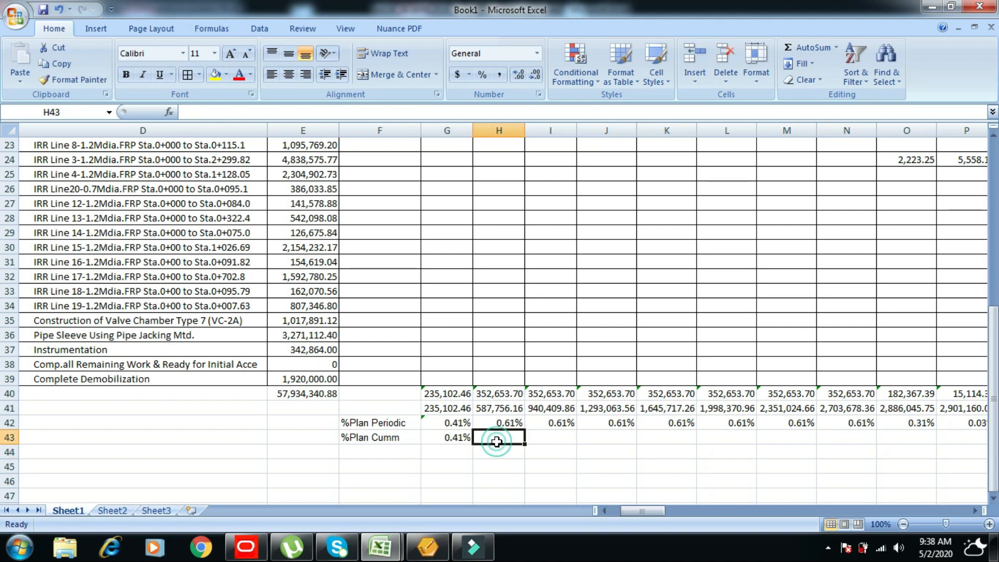
pyautogui.write('=')
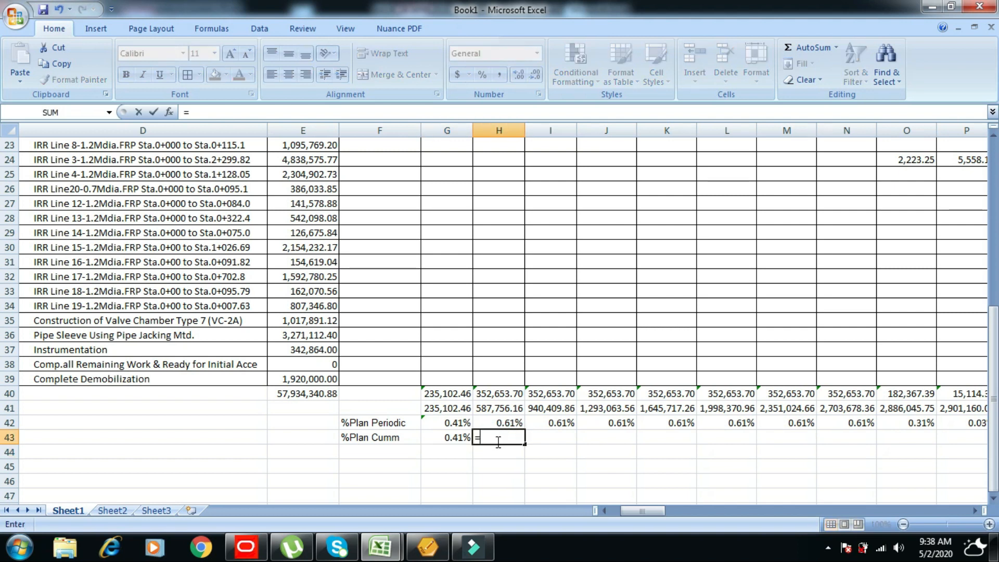
pyautogui.click(455, 439)
pyautogui.write('+')
pyautogui.click(508, 422)
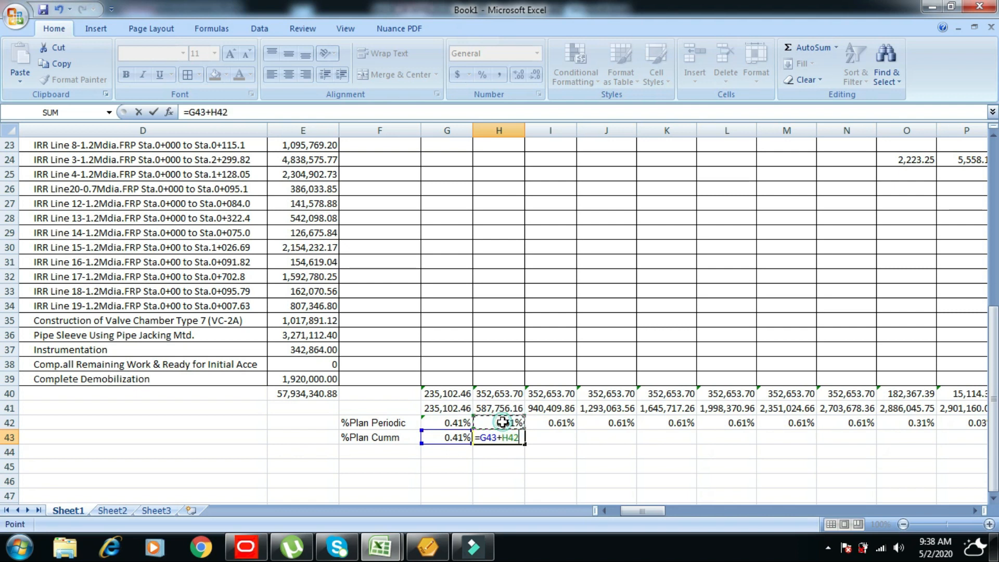
pyautogui.press('Return')
# - Copy the cumulative percentage formula from H43 across the remaining weekly columns of row 43, from I43 to DF43
pyautogui.click(497, 437)
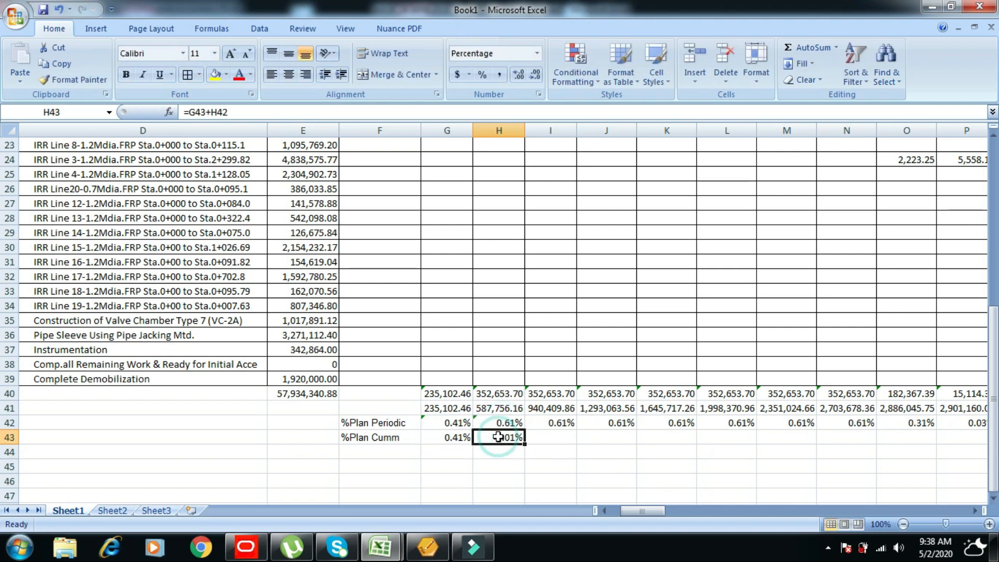
pyautogui.rightClick(497, 437)
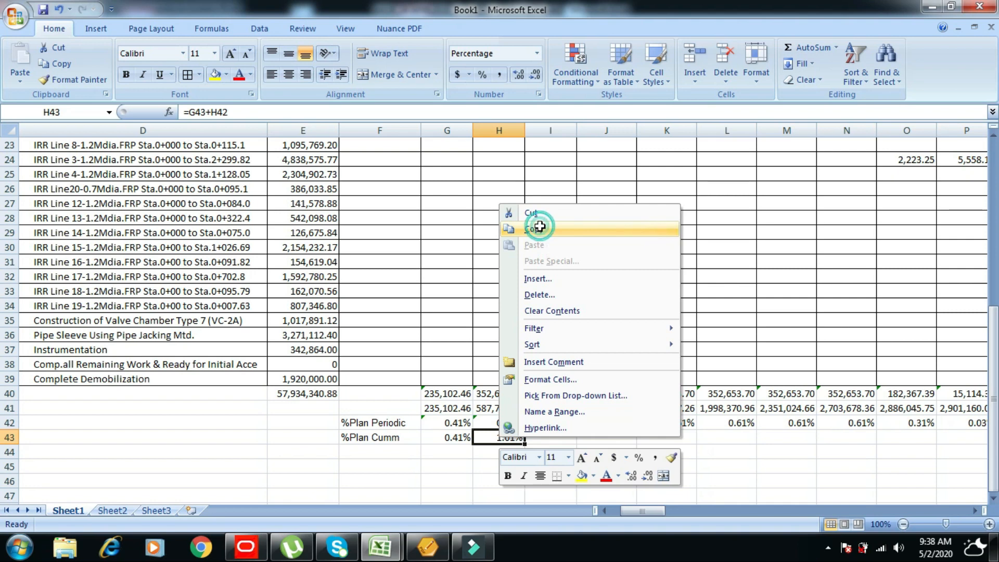
pyautogui.click(531, 229)
pyautogui.moveTo(546, 437); pyautogui.dragTo(936, 438)
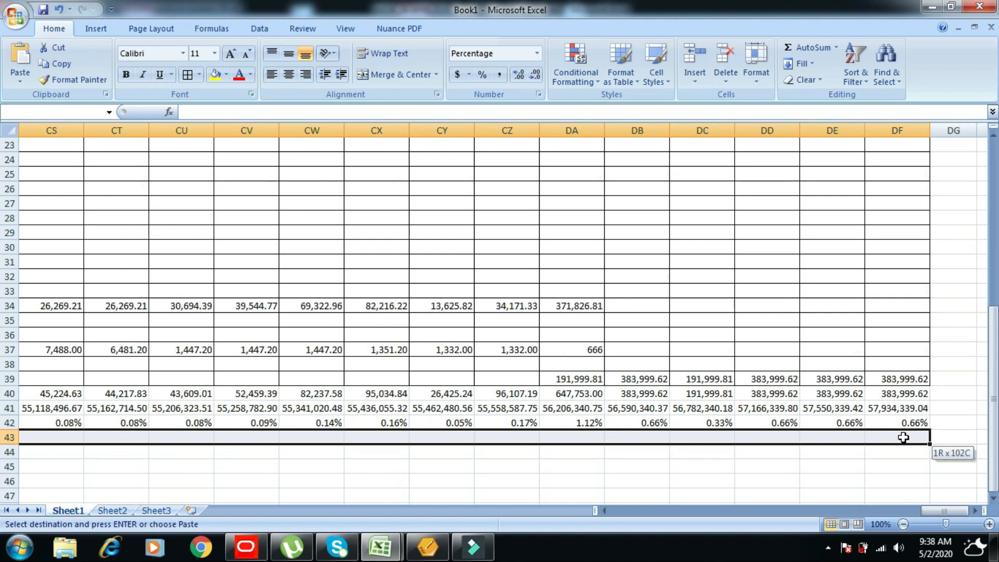
pyautogui.press('Return')
pyautogui.moveTo(650, 510); pyautogui.dragTo(578, 470)
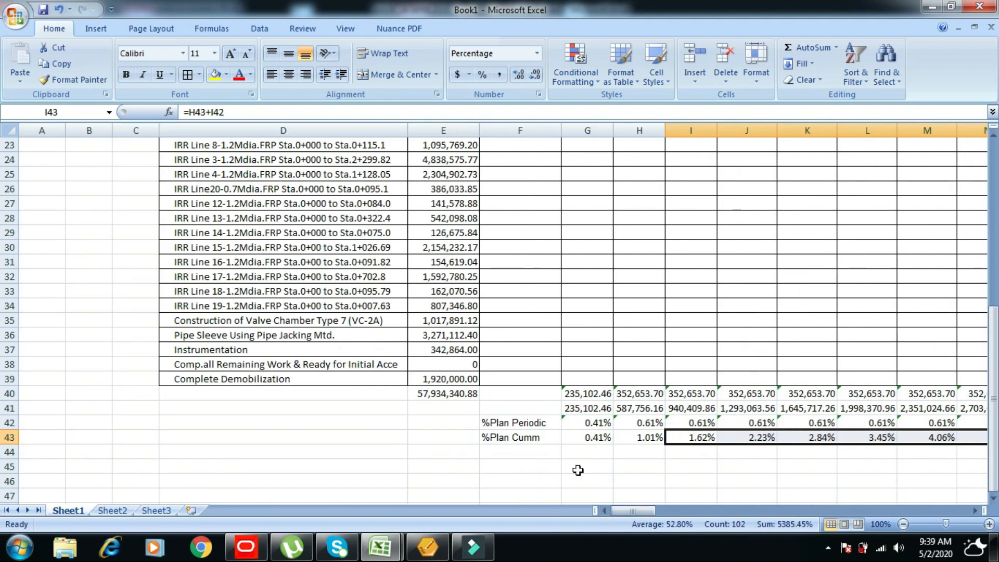
# - Switch to the WK30_24 APRIL2010_bwsr workbook and review the weekly cost table and plan percentage rows on its P6 sheet
pyautogui.moveTo(990, 358); pyautogui.dragTo(982, 160)
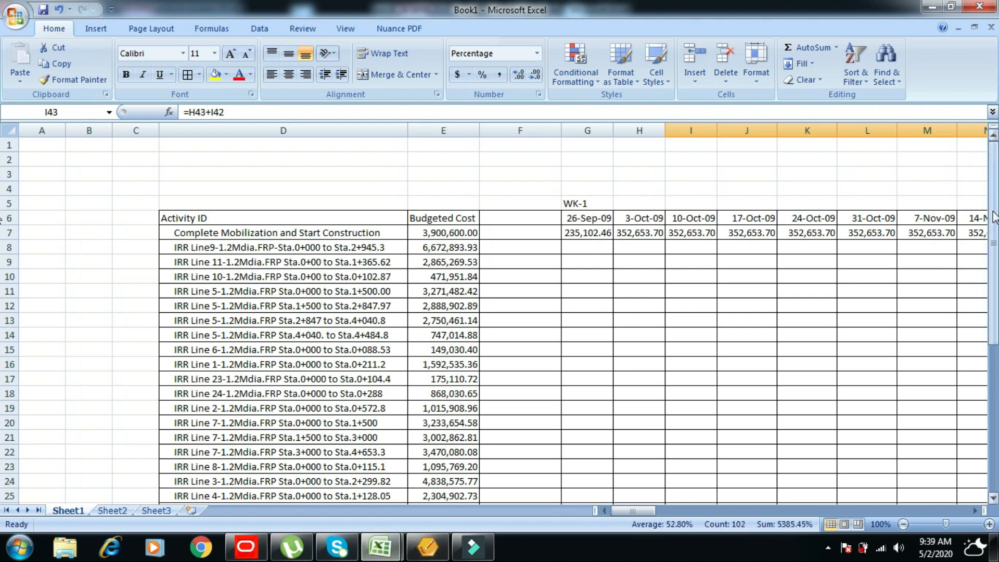
pyautogui.click(373, 551)
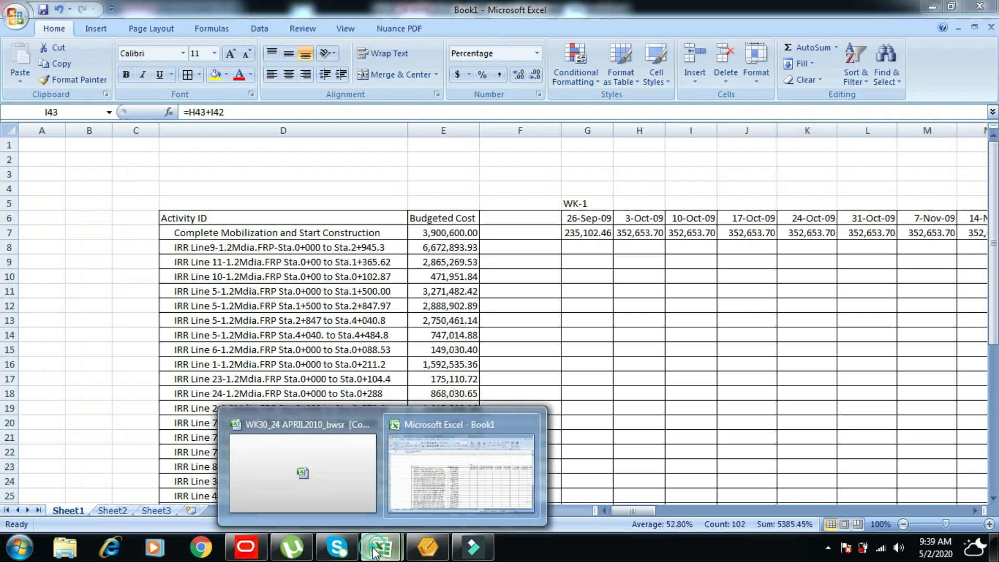
pyautogui.click(273, 491)
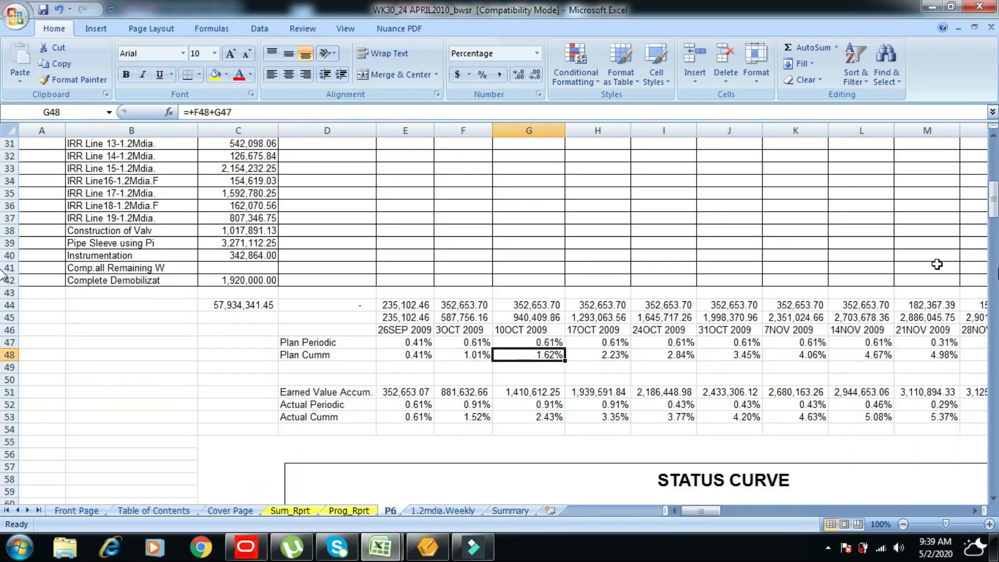
pyautogui.moveTo(993, 200); pyautogui.dragTo(993, 146)
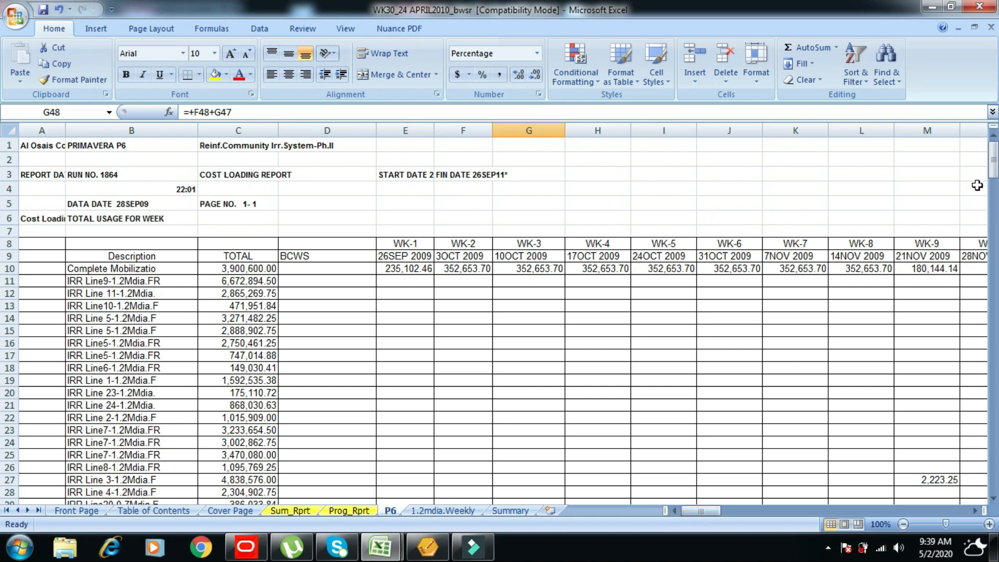
pyautogui.moveTo(993, 156); pyautogui.dragTo(994, 211)
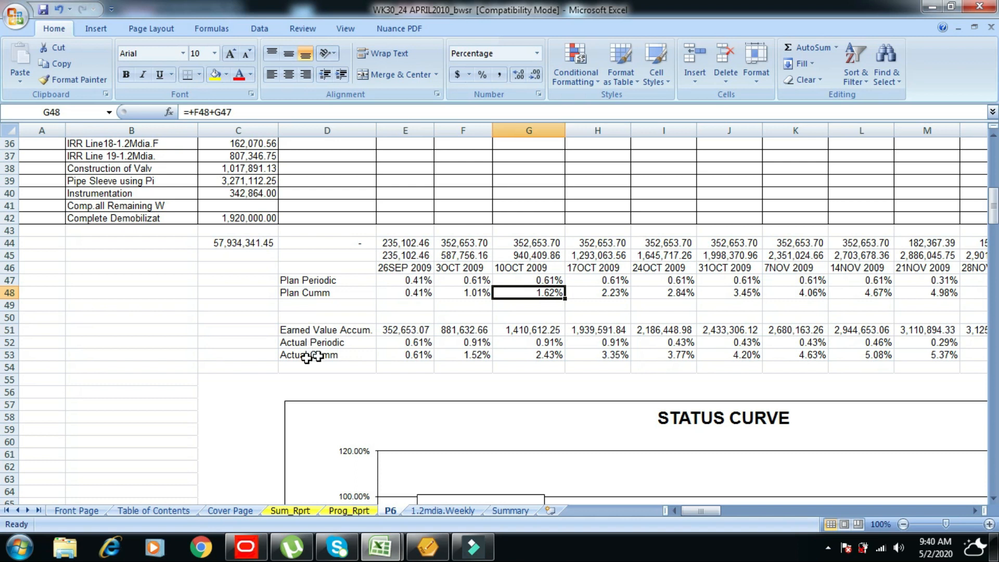
# - Examine the weekly Actual Periodic entries in row 52 and the Actual Cumm formulas in row 53
pyautogui.click(416, 344)
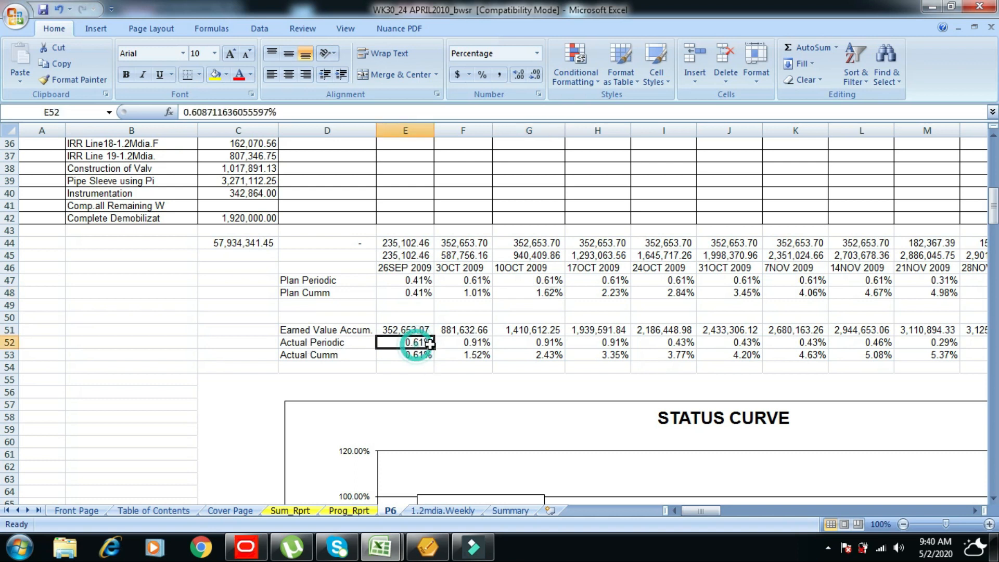
pyautogui.click(468, 343)
pyautogui.click(548, 343)
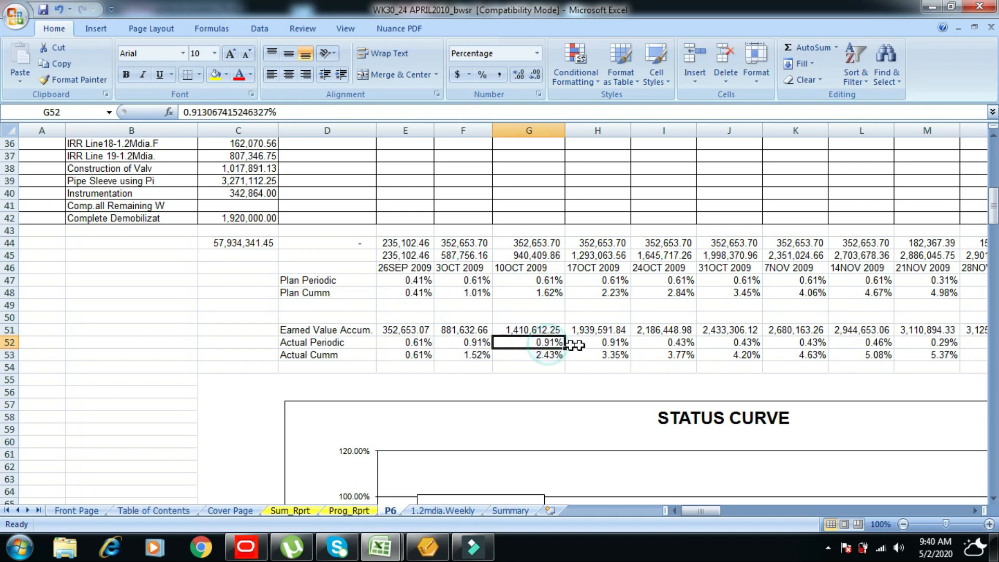
pyautogui.click(614, 345)
pyautogui.click(670, 344)
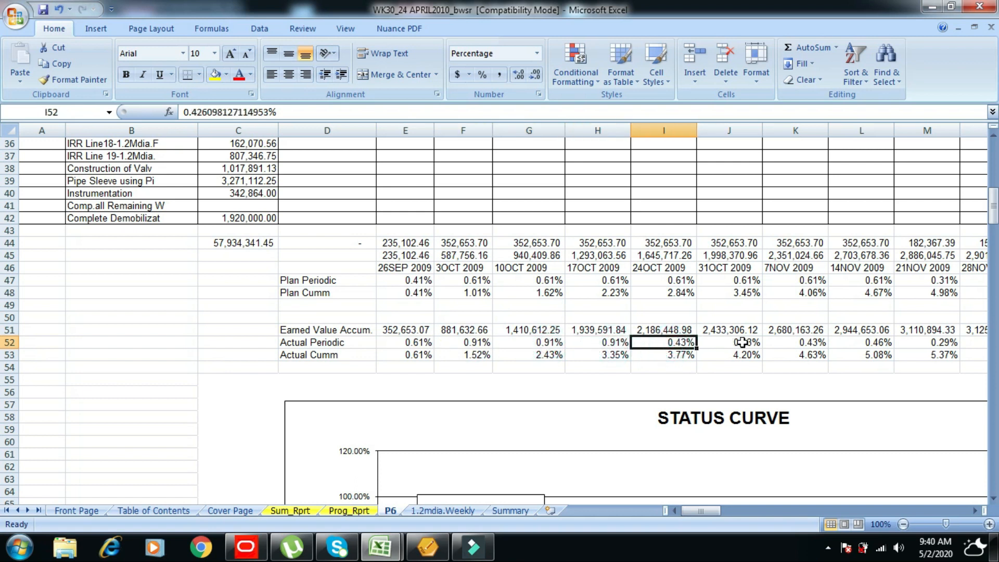
pyautogui.click(741, 343)
pyautogui.click(807, 343)
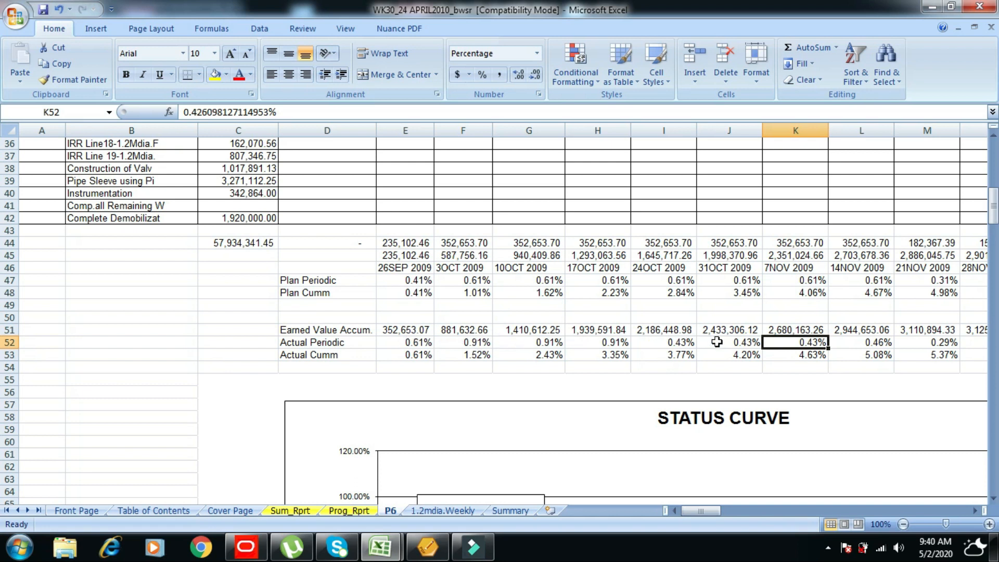
pyautogui.click(413, 357)
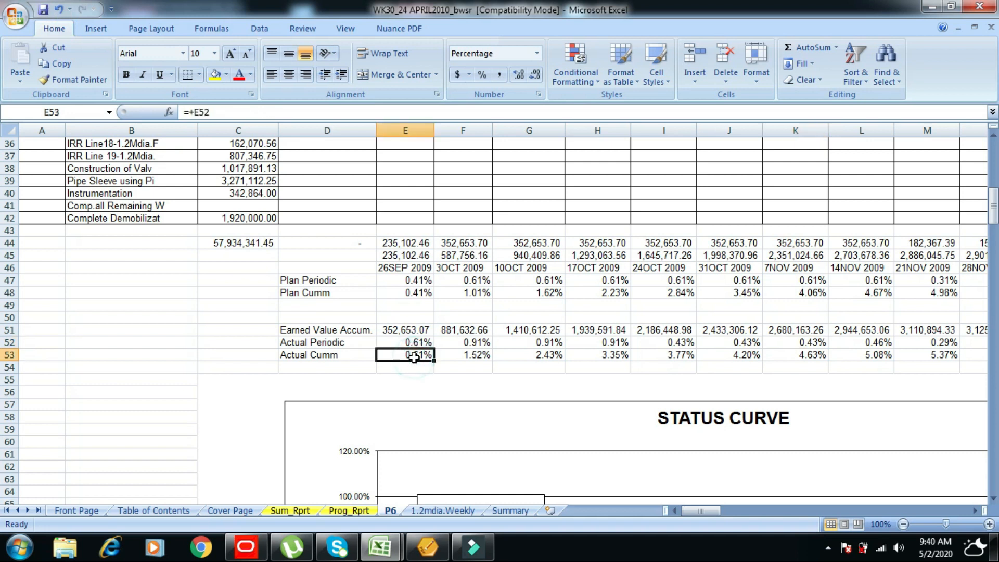
pyautogui.click(470, 357)
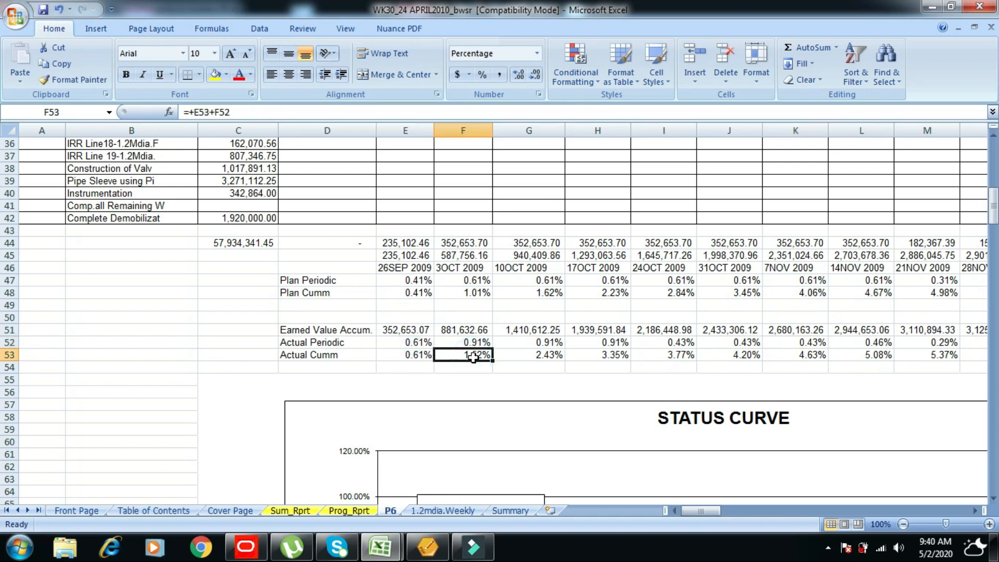
pyautogui.click(547, 354)
pyautogui.press('alt')
pyautogui.scroll(12, 767, 335)
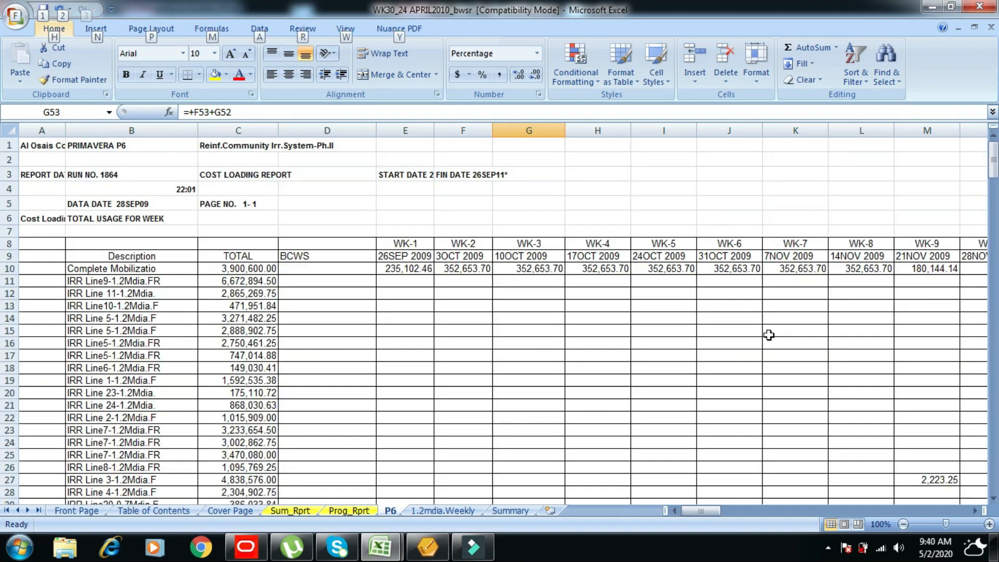
# - Switch to Primavera P6, open the project's Activities view and run Schedule with the 24-Apr-10 data date
pyautogui.click(253, 553)
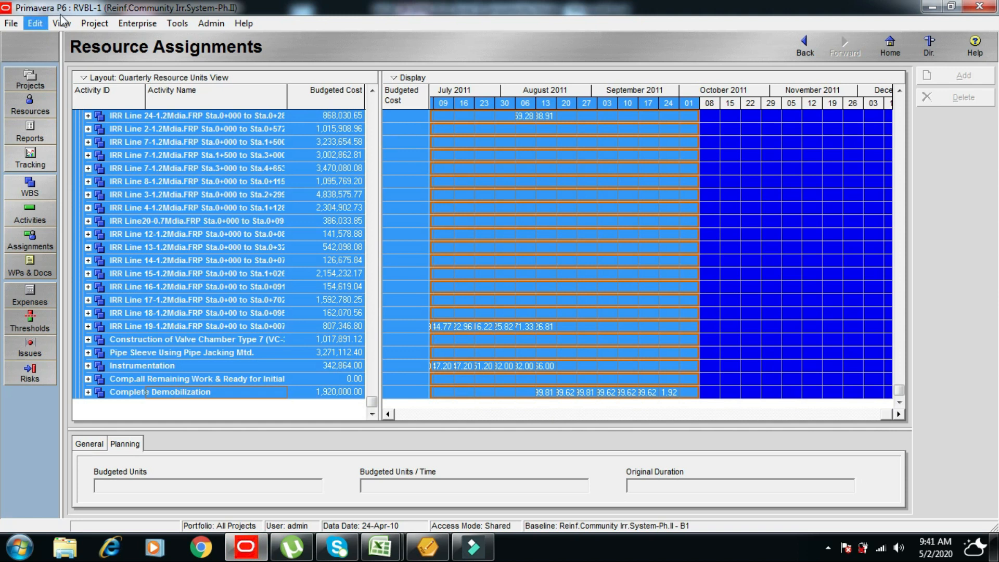
pyautogui.click(29, 219)
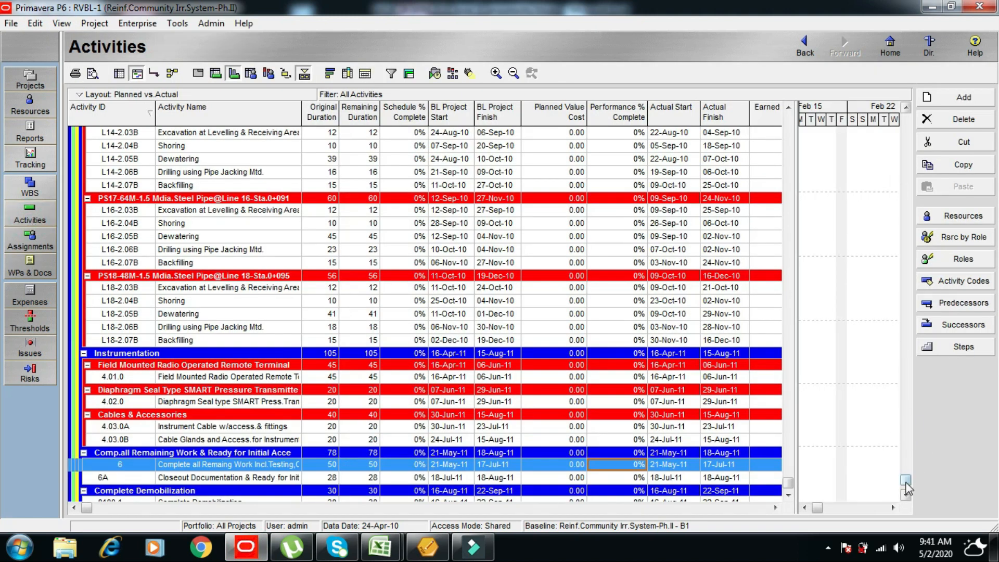
pyautogui.moveTo(905, 477); pyautogui.dragTo(906, 446)
pyautogui.moveTo(911, 344); pyautogui.dragTo(911, 104)
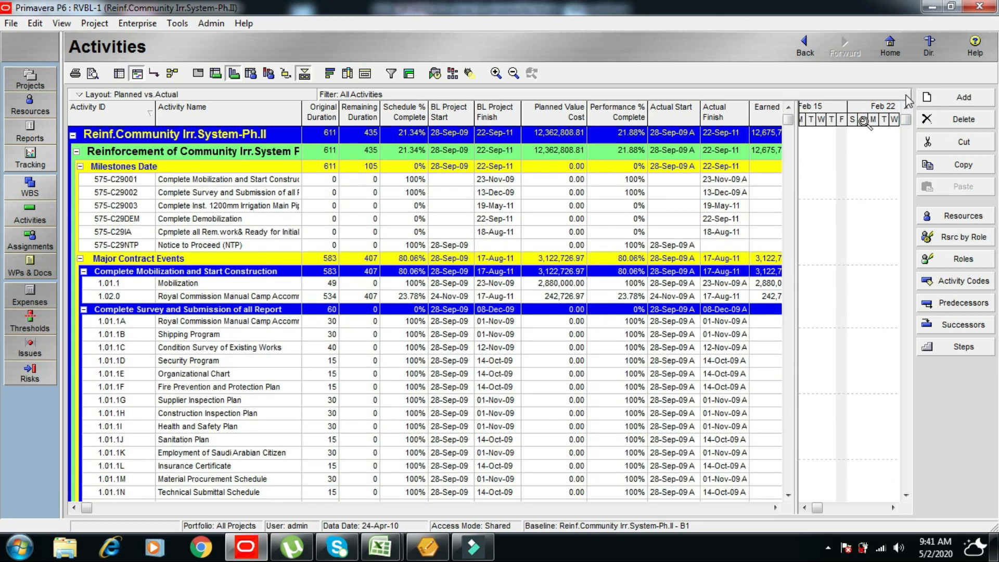
pyautogui.click(435, 74)
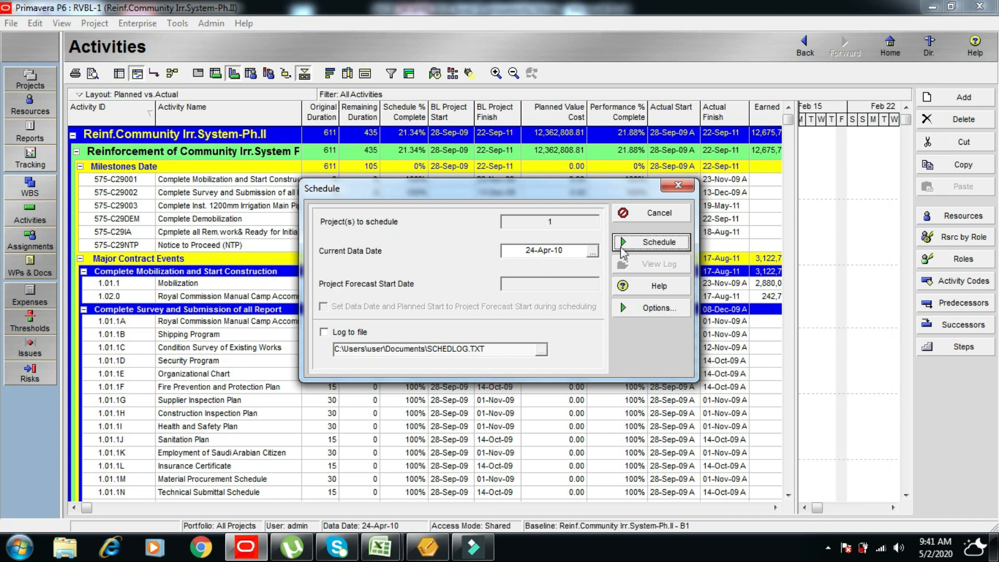
pyautogui.click(653, 243)
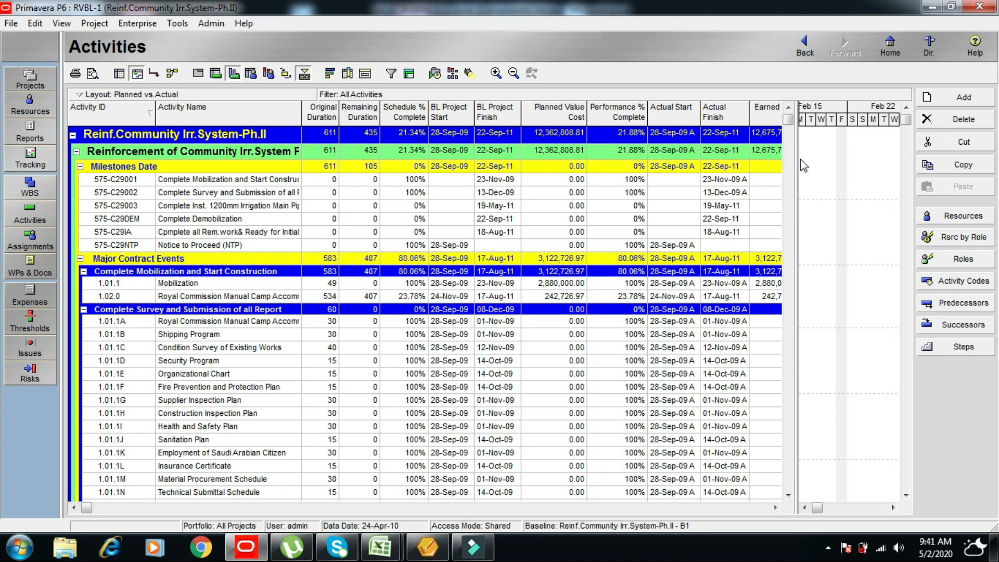
# - Display the activity details below the activity table and open their status information
pyautogui.moveTo(787, 120); pyautogui.dragTo(788, 194)
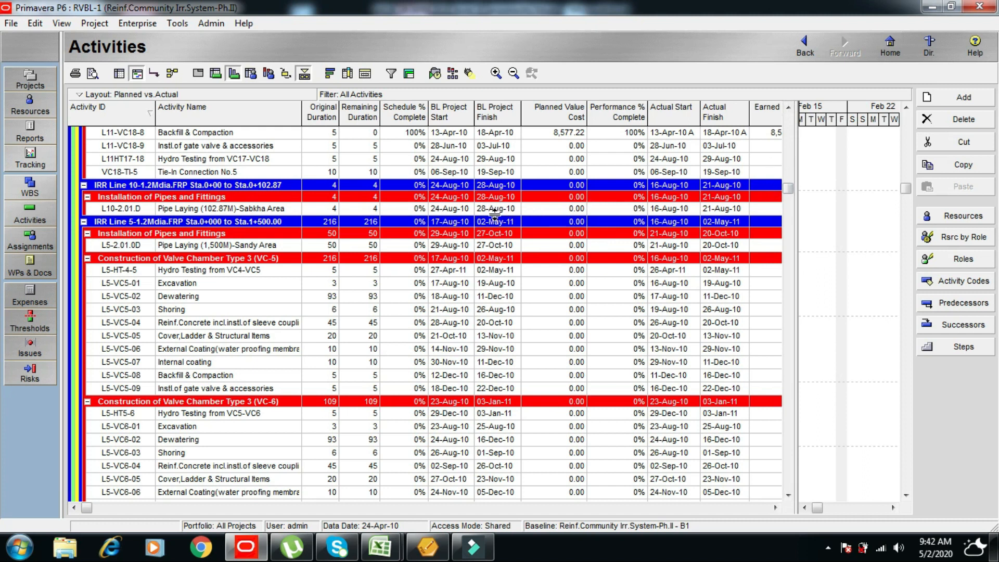
pyautogui.scroll(5, 495, 213)
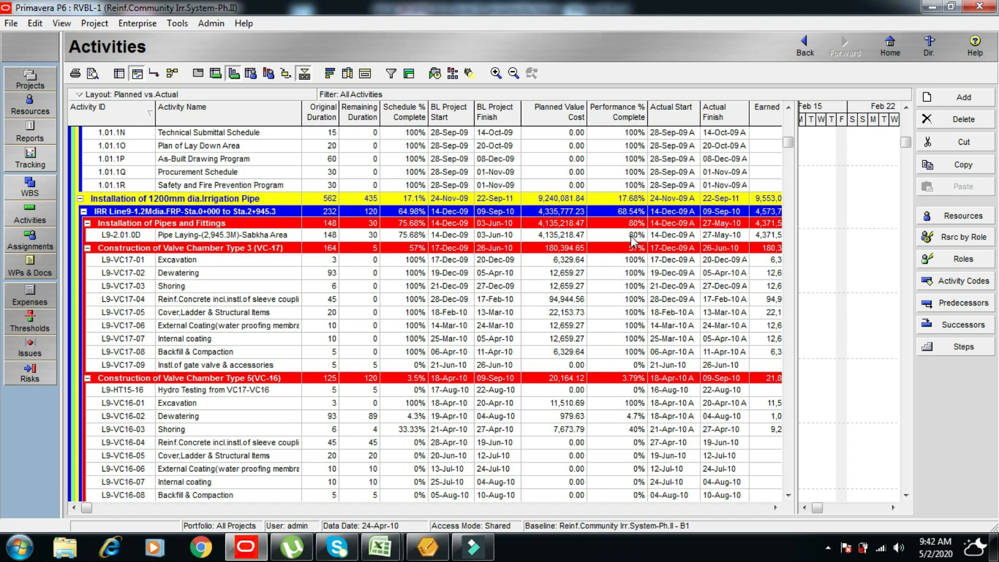
pyautogui.click(60, 23)
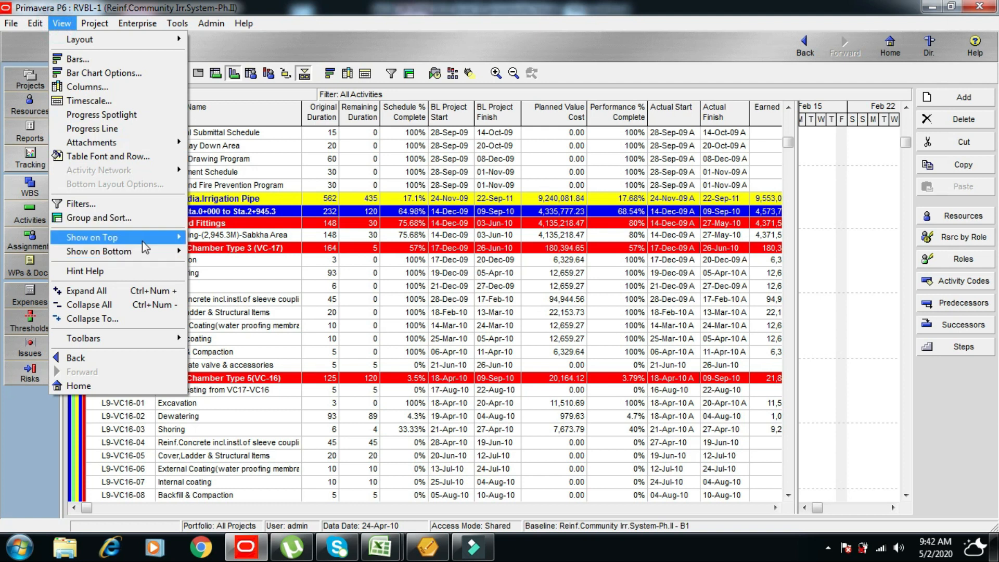
pyautogui.moveTo(149, 255)
pyautogui.click(223, 267)
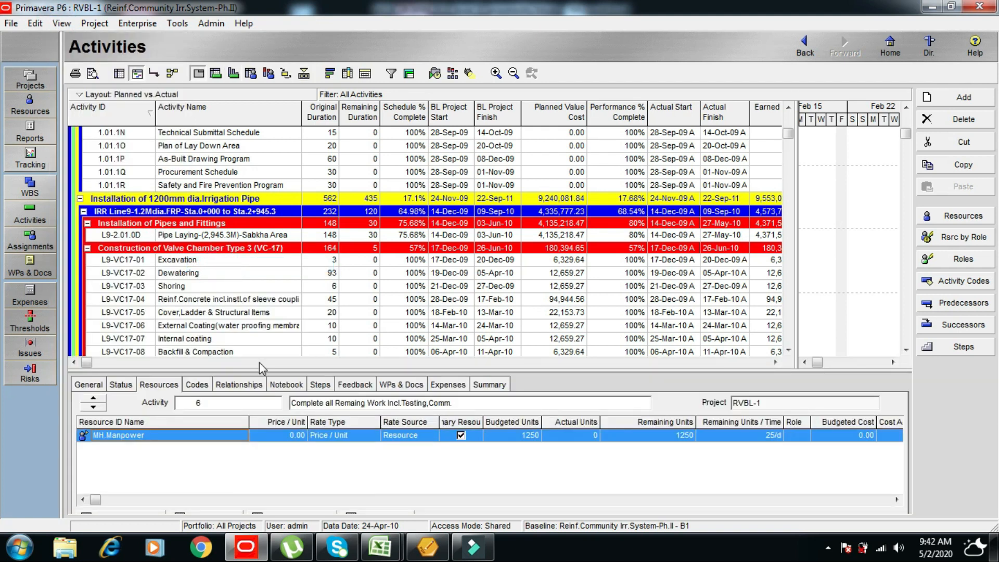
pyautogui.click(89, 386)
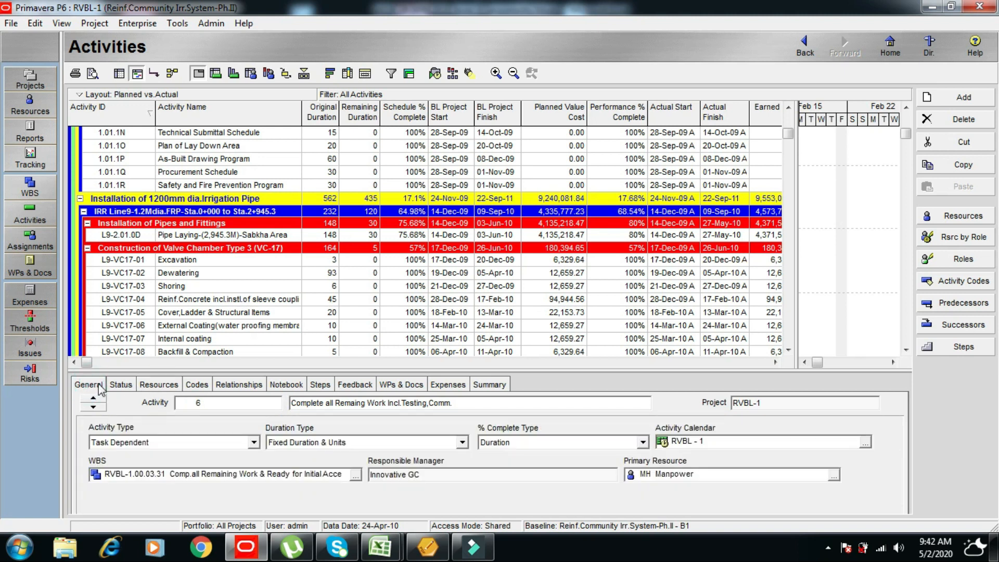
pyautogui.click(128, 386)
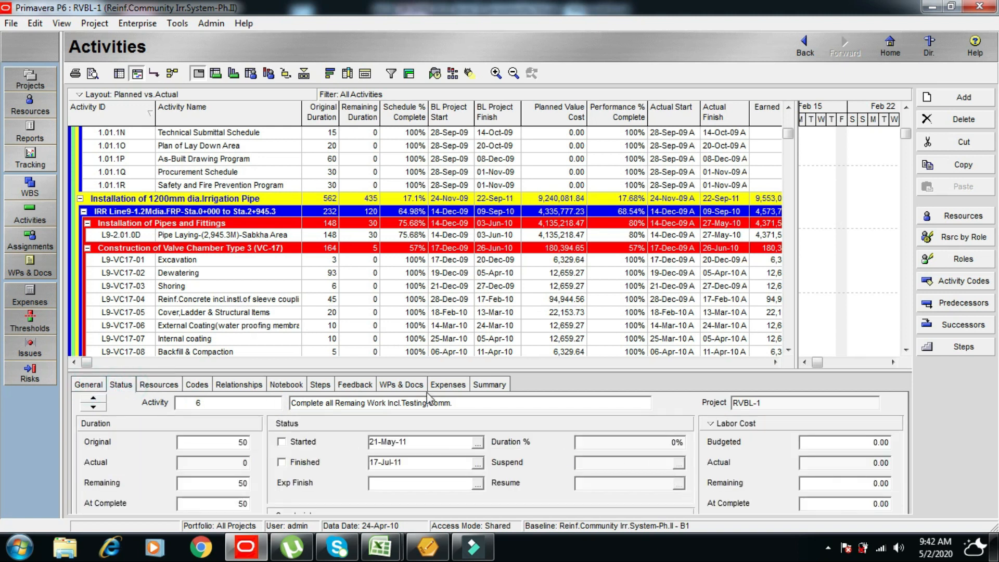
# - Examine the duration percent complete of pipe laying activity L9-2.01.0D and dewatering activity L9-VC16-02
pyautogui.click(598, 236)
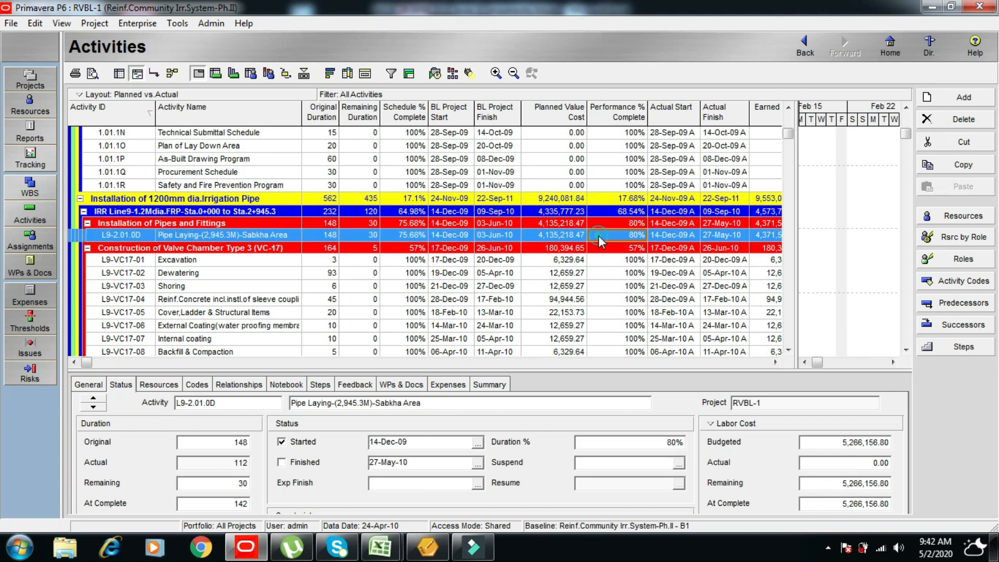
pyautogui.click(651, 444)
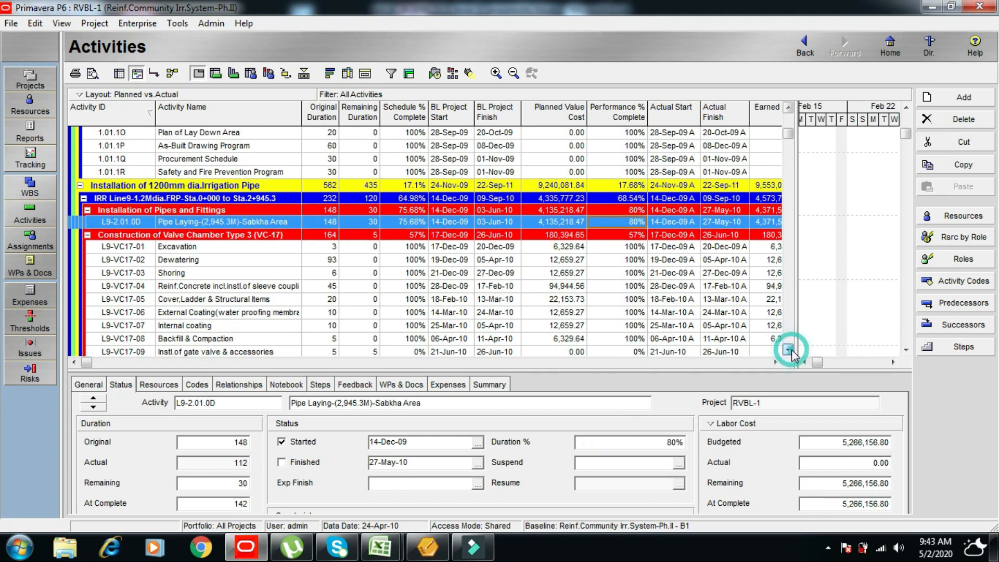
pyautogui.scroll(-2, 790, 353)
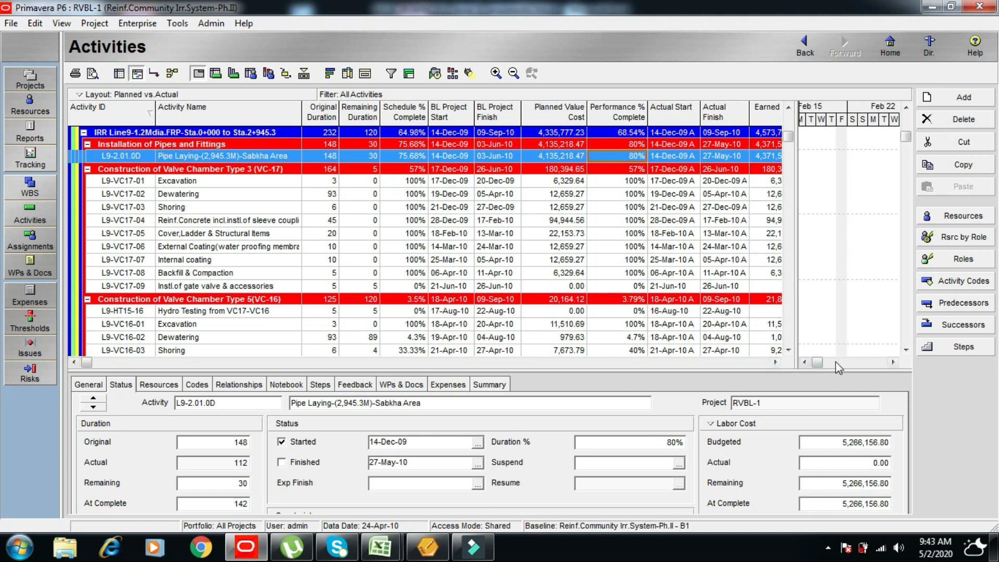
pyautogui.click(907, 350)
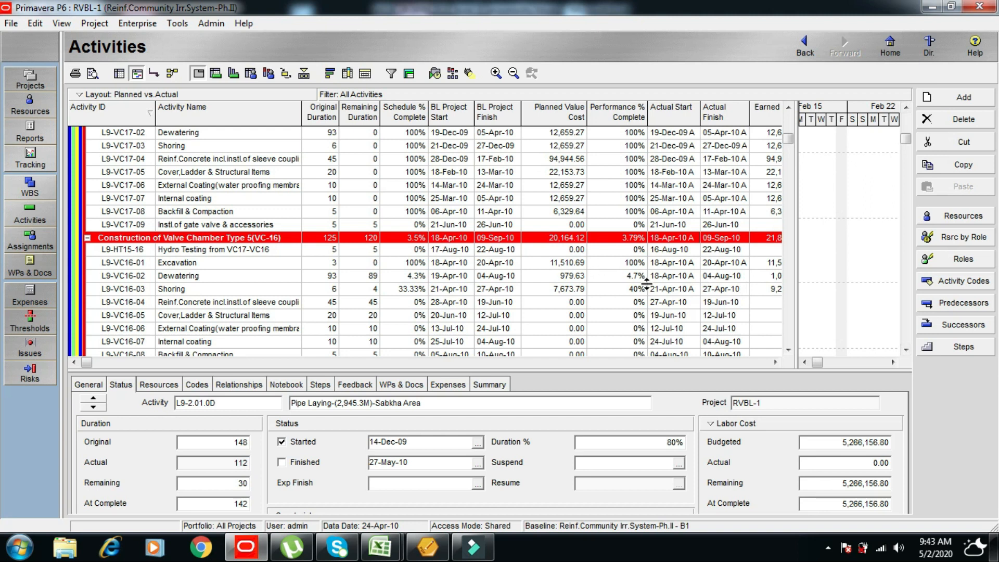
pyautogui.click(630, 277)
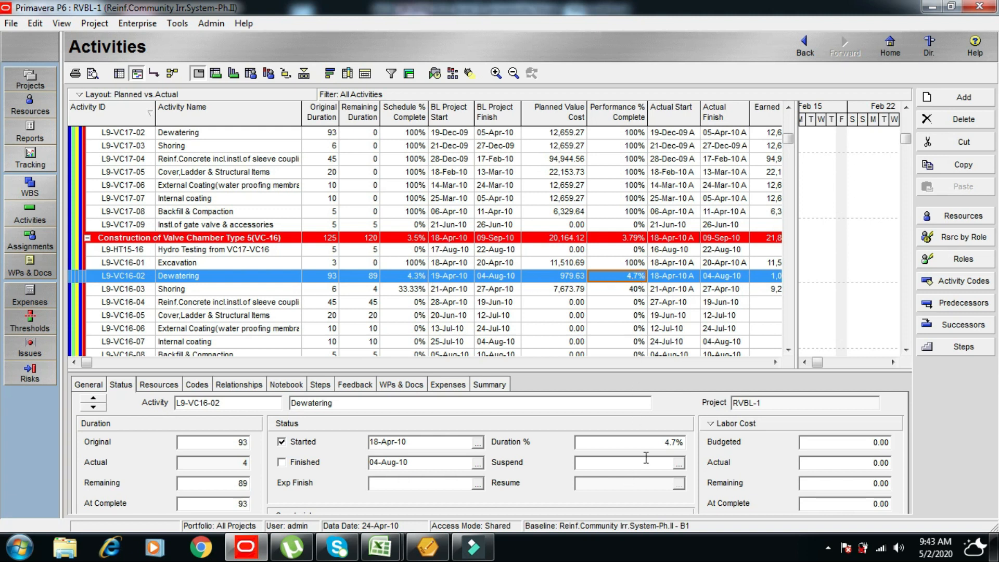
pyautogui.click(677, 443)
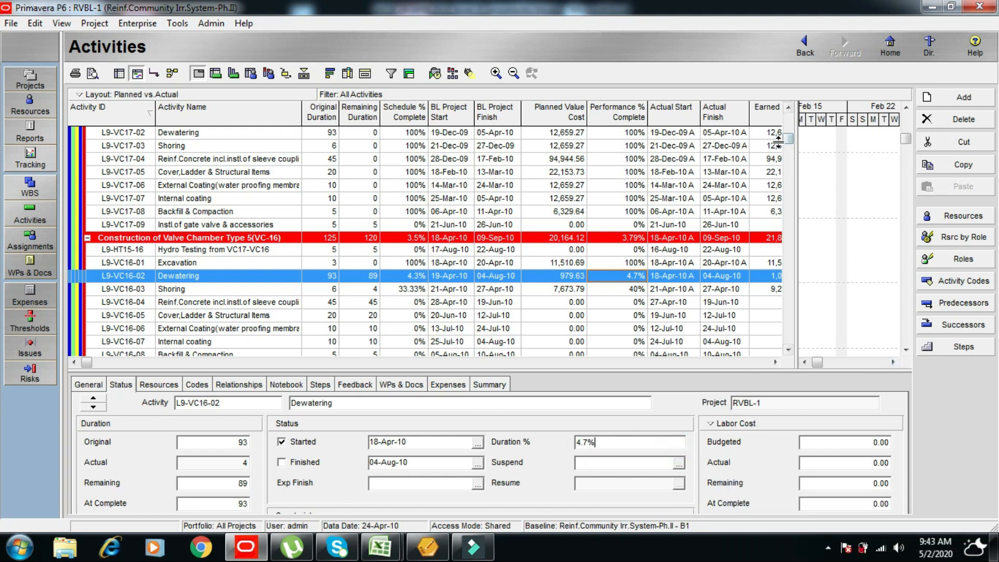
# - Compare the schedule percent, performance percent and planned value cost on the project's top summary row
pyautogui.moveTo(788, 140); pyautogui.dragTo(790, 77)
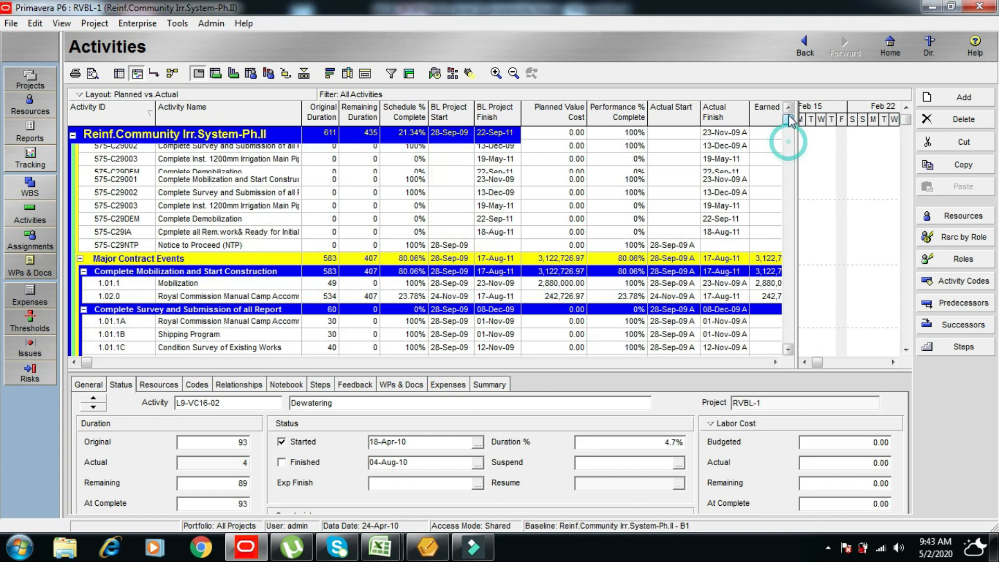
pyautogui.click(435, 73)
pyautogui.click(666, 249)
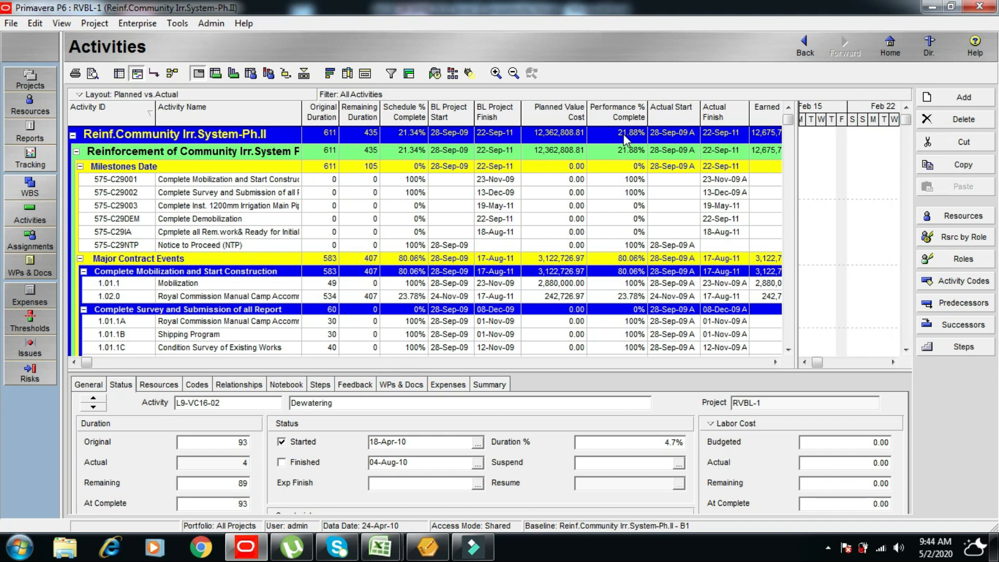
pyautogui.click(619, 136)
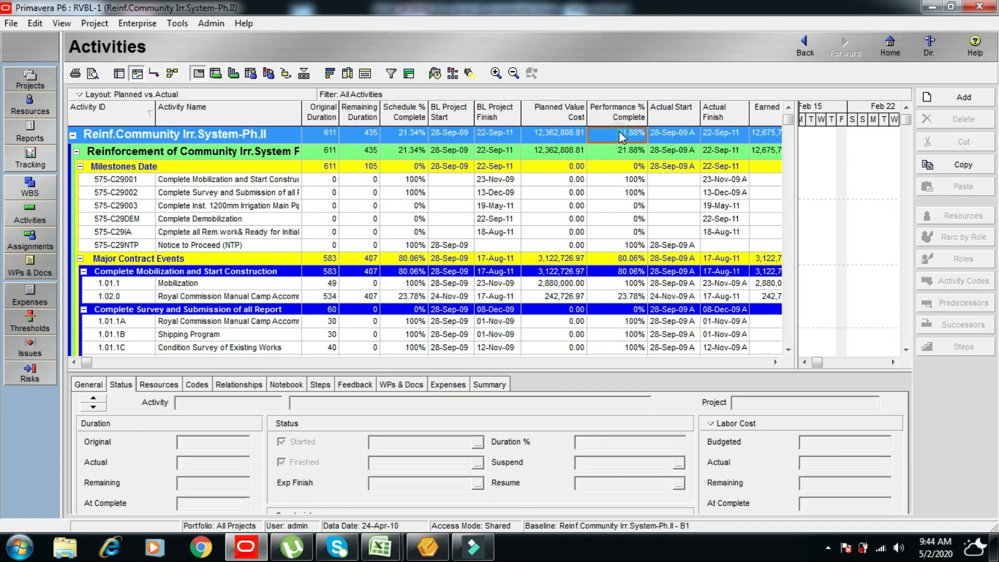
pyautogui.click(409, 134)
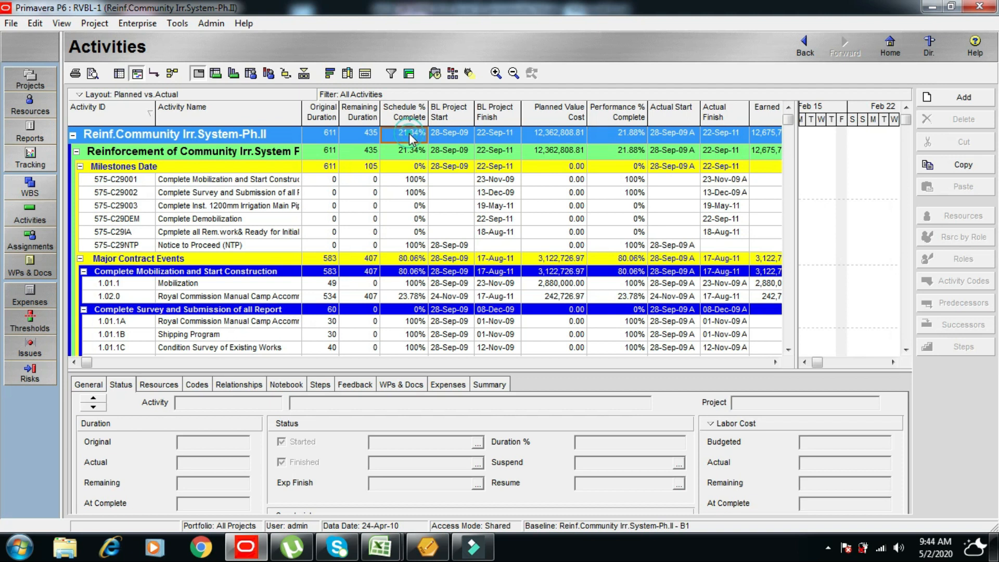
pyautogui.click(626, 133)
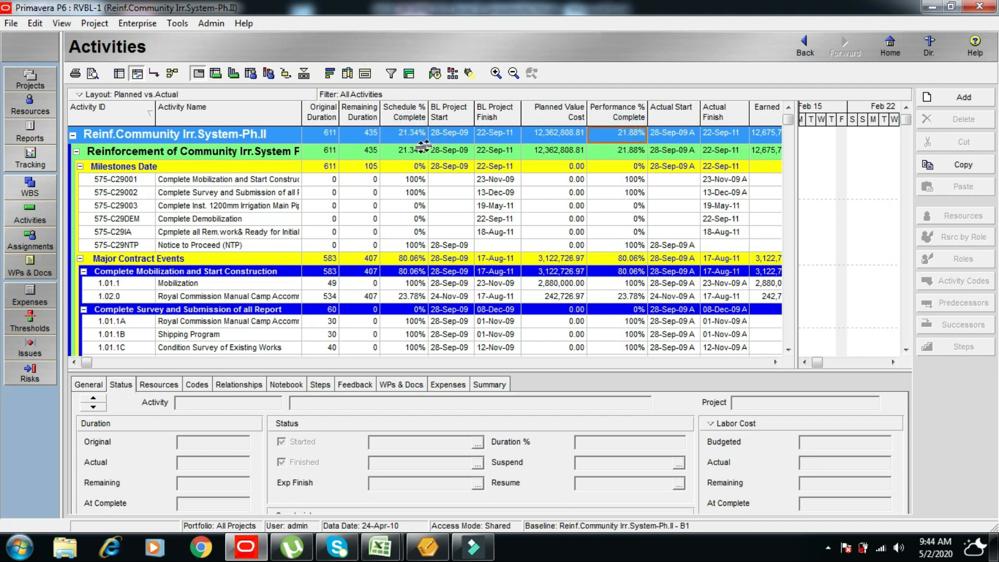
pyautogui.click(550, 134)
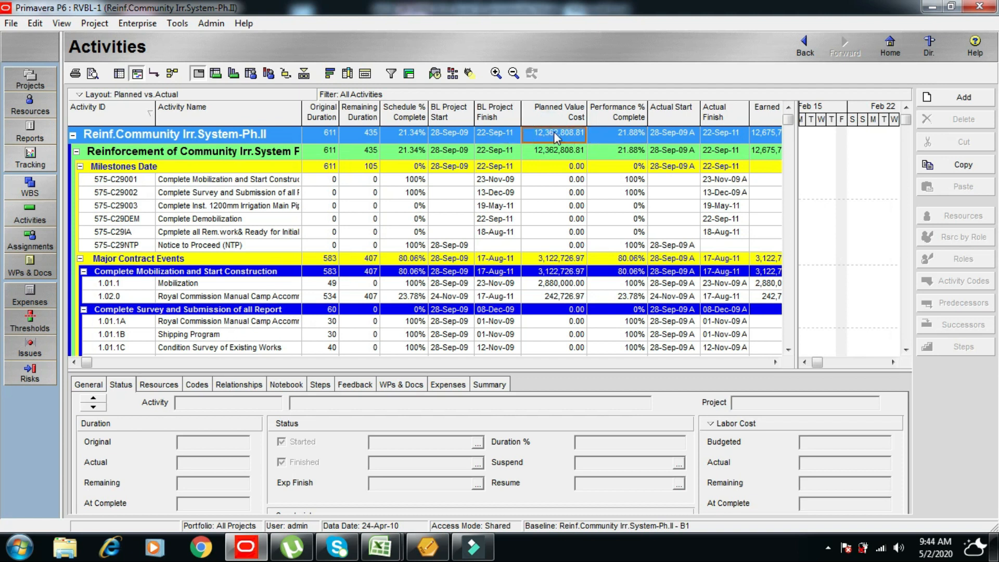
# - Examine how the project's earned value and planned value costs relate to BL1 total cost and the performance and schedule percentages
pyautogui.click(774, 362)
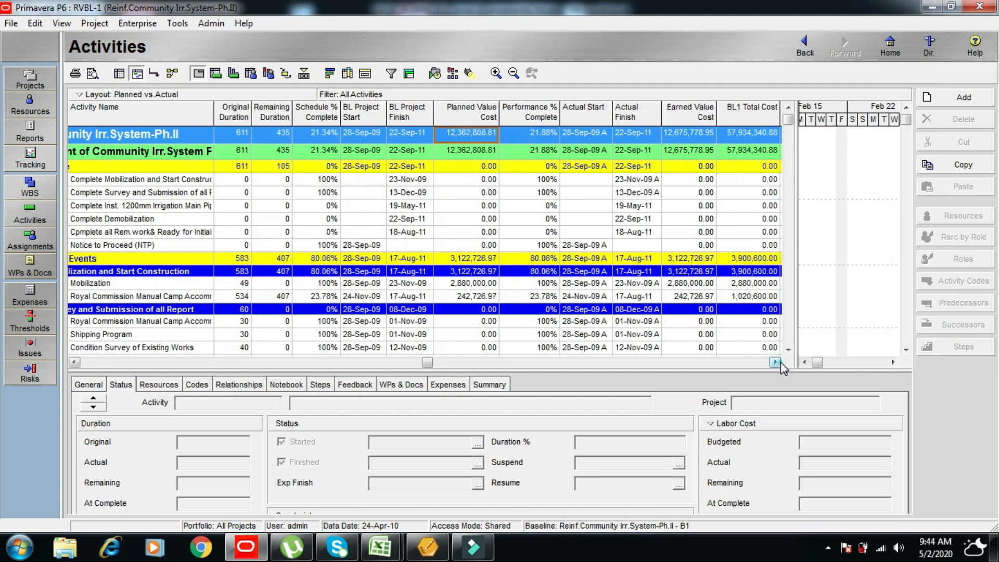
pyautogui.click(775, 362)
pyautogui.click(538, 132)
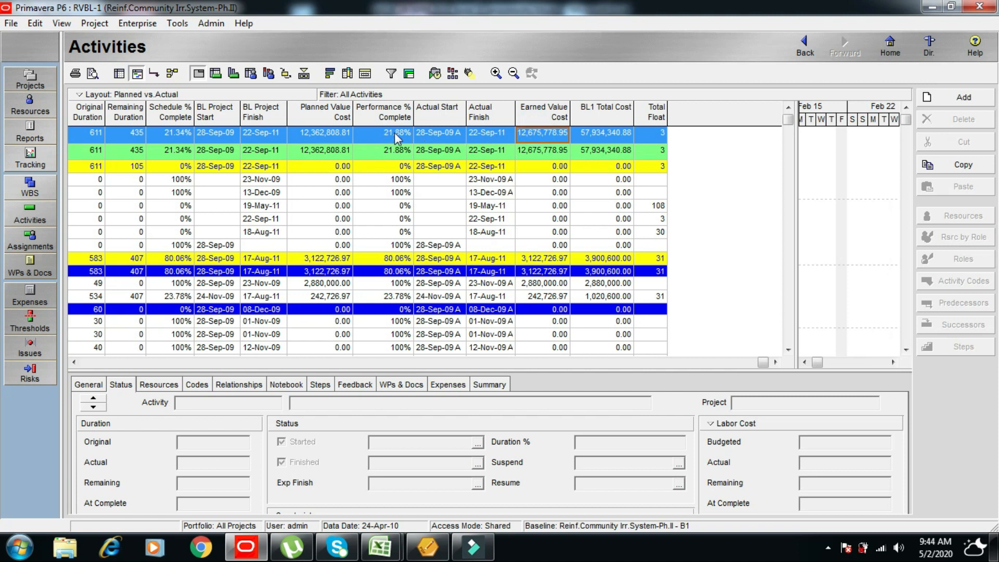
pyautogui.click(605, 134)
pyautogui.click(534, 136)
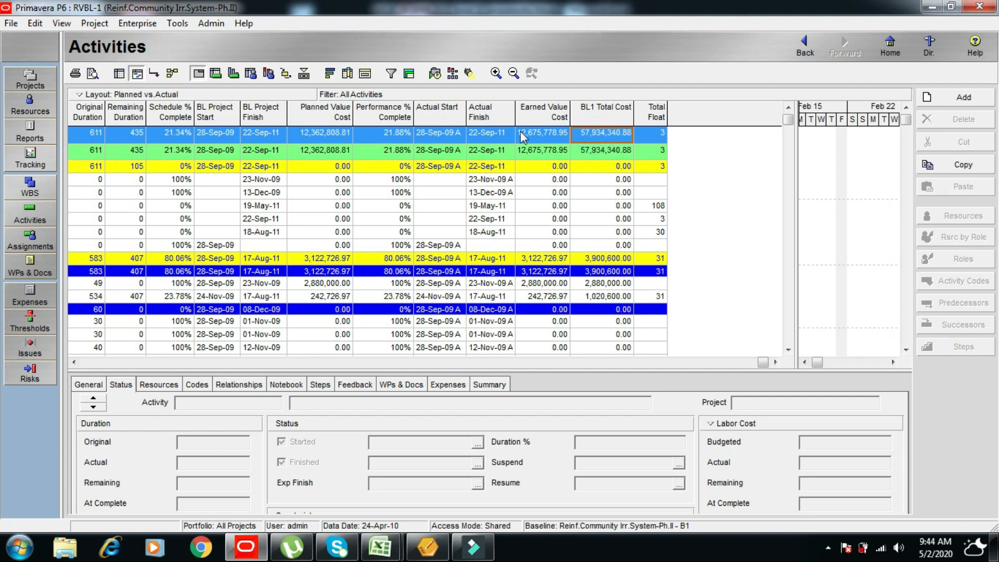
pyautogui.click(400, 135)
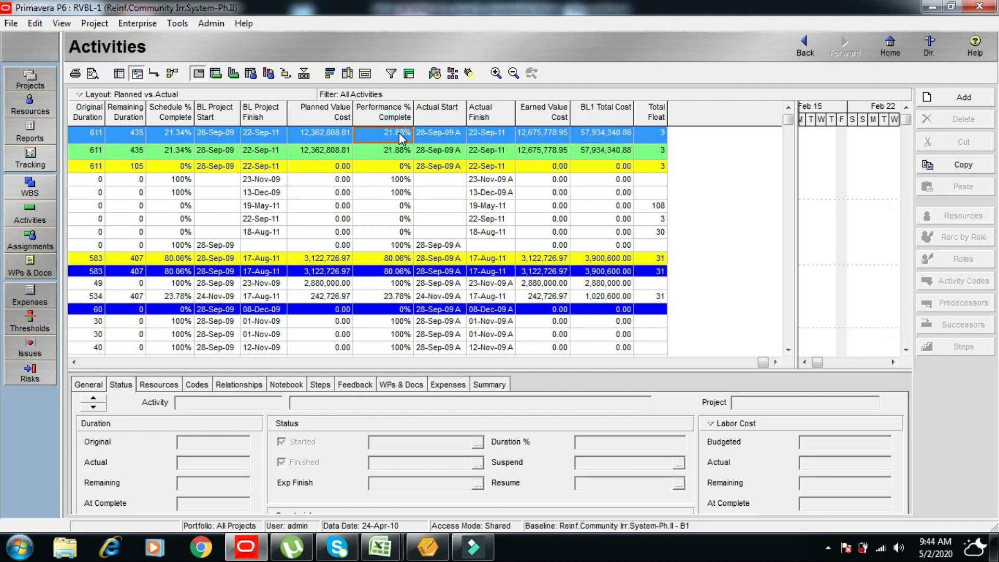
pyautogui.click(310, 134)
pyautogui.click(310, 134)
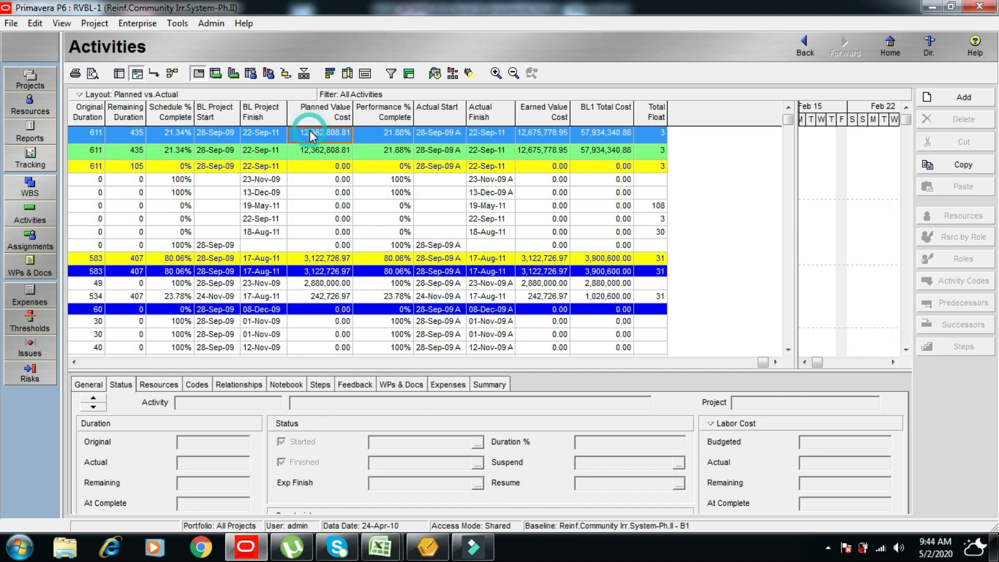
pyautogui.click(597, 131)
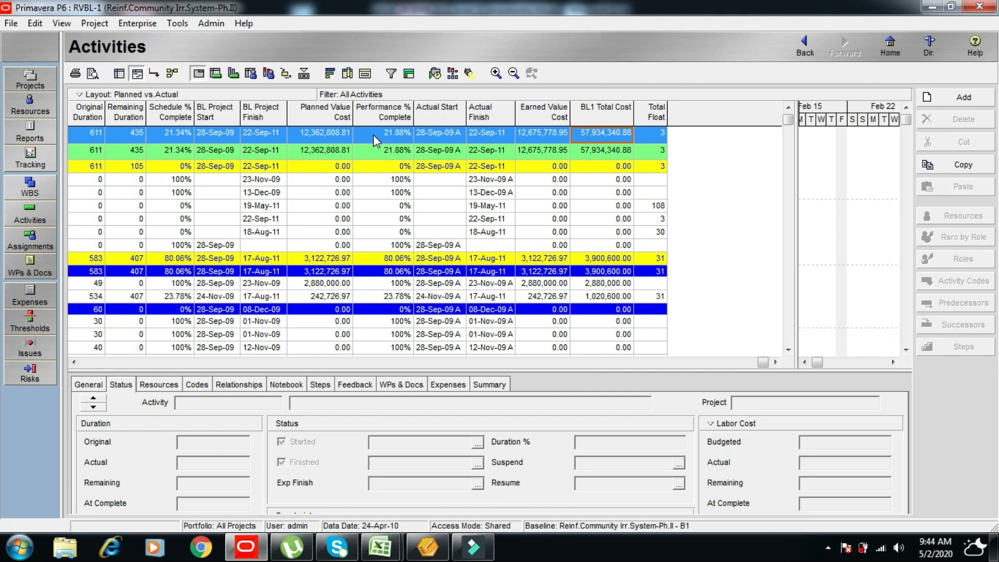
pyautogui.click(170, 132)
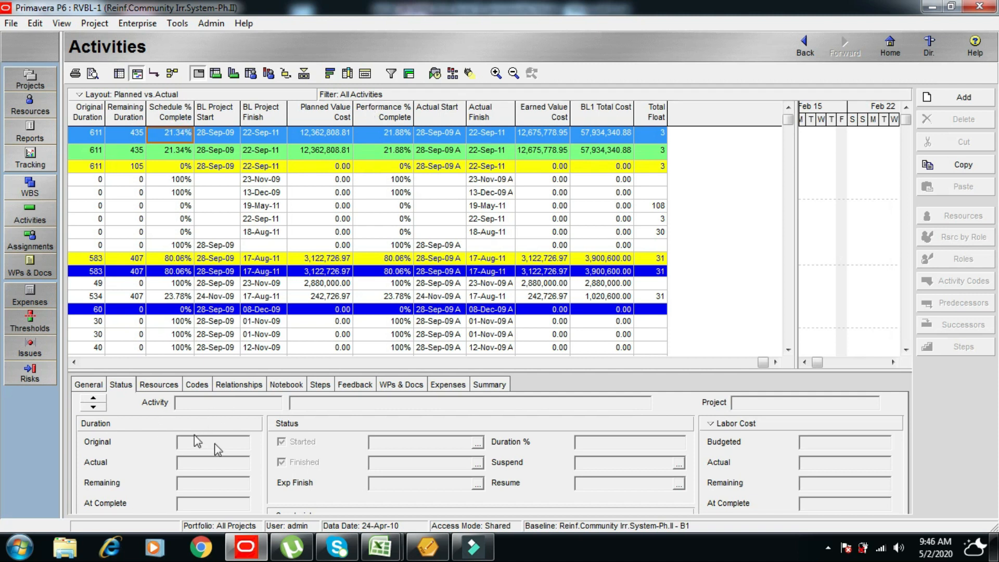
# - Switch to the Excel workbook WK30_24 APRIL2010_bwsr and view the WK-30 column of the P6 cost loading sheet
pyautogui.moveTo(380, 554)
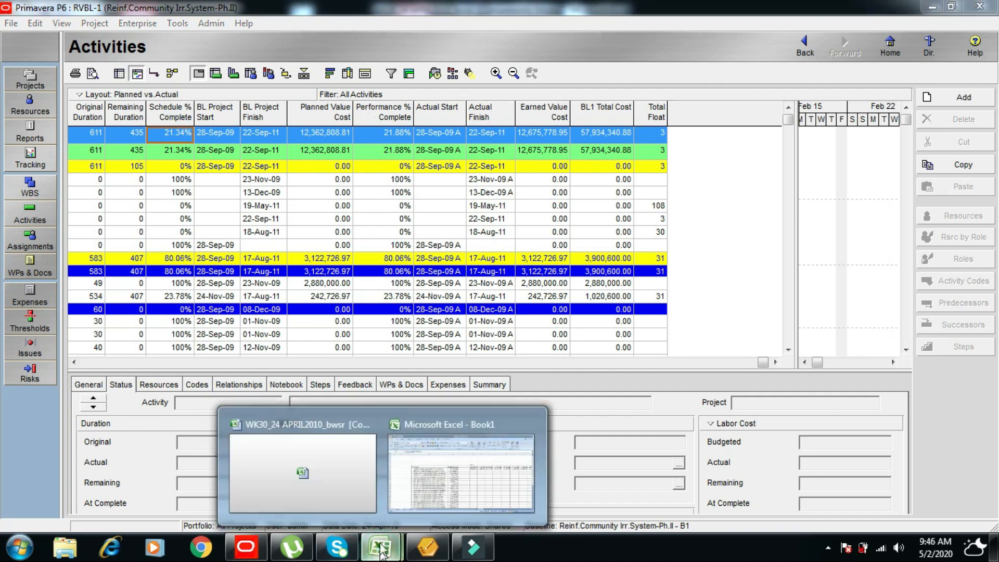
pyautogui.click(337, 483)
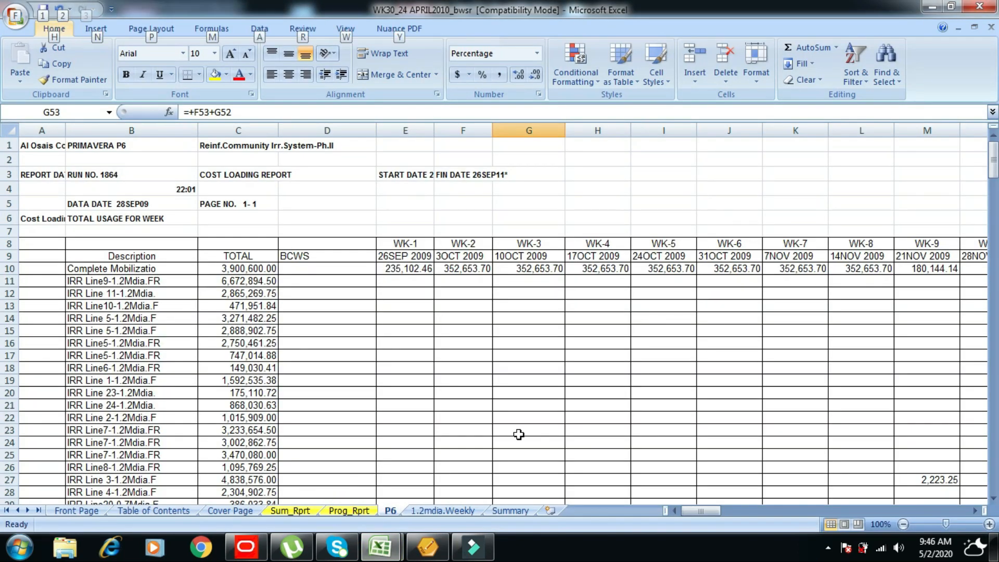
pyautogui.moveTo(701, 510); pyautogui.dragTo(731, 512)
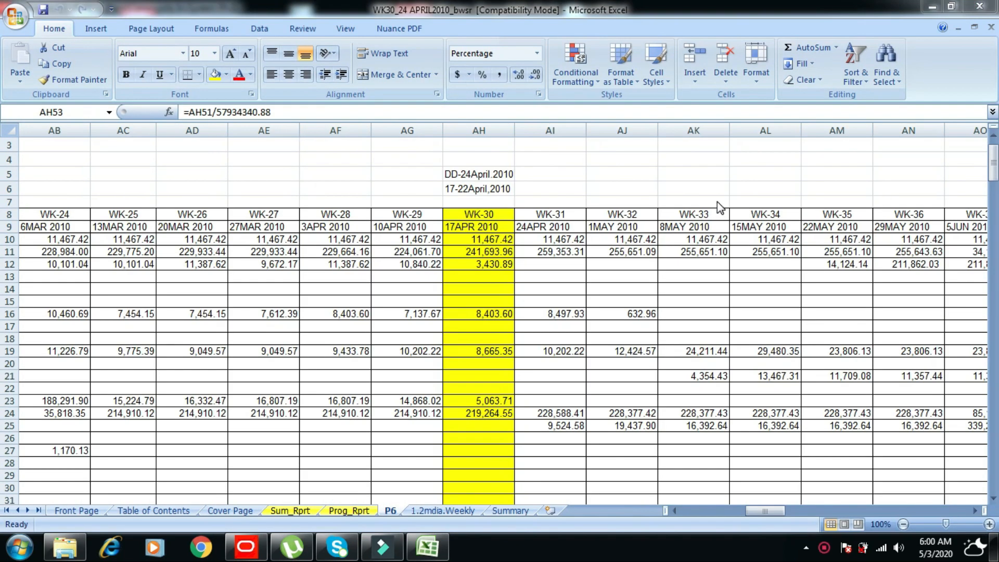
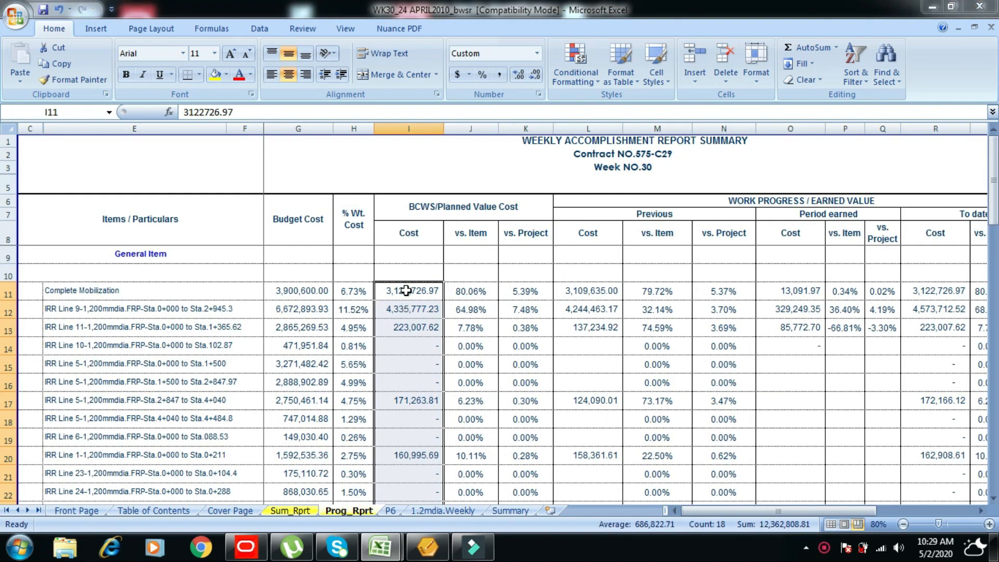
# - Select the BCWS/Planned Value costs in the Prog_Rprt sheet from Complete Mobilization down to IRR Line 7 Sta.1+500 to Sta.3+000
pyautogui.click(405, 290)
pyautogui.moveTo(406, 290); pyautogui.dragTo(417, 250)
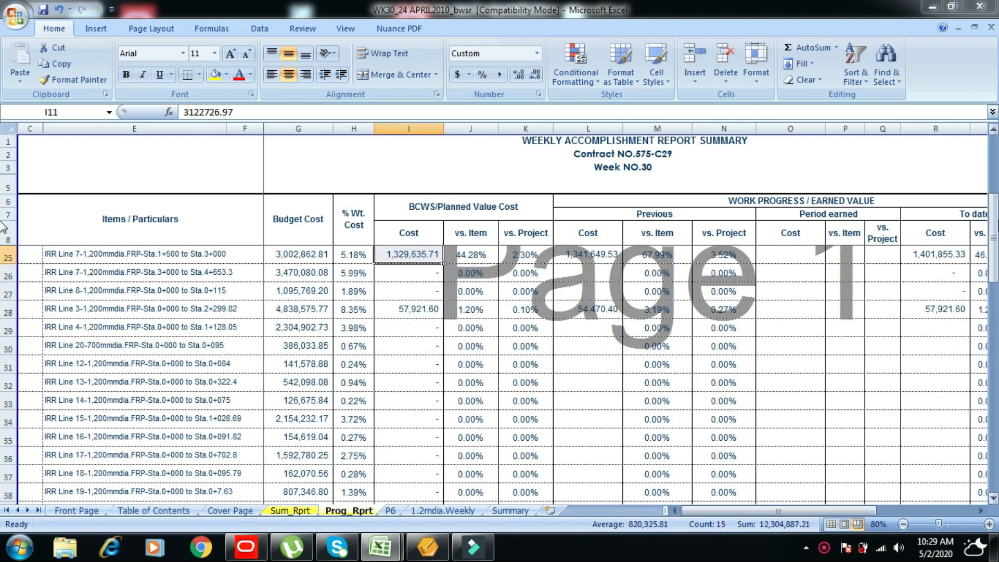
pyautogui.scroll(5, 993, 229)
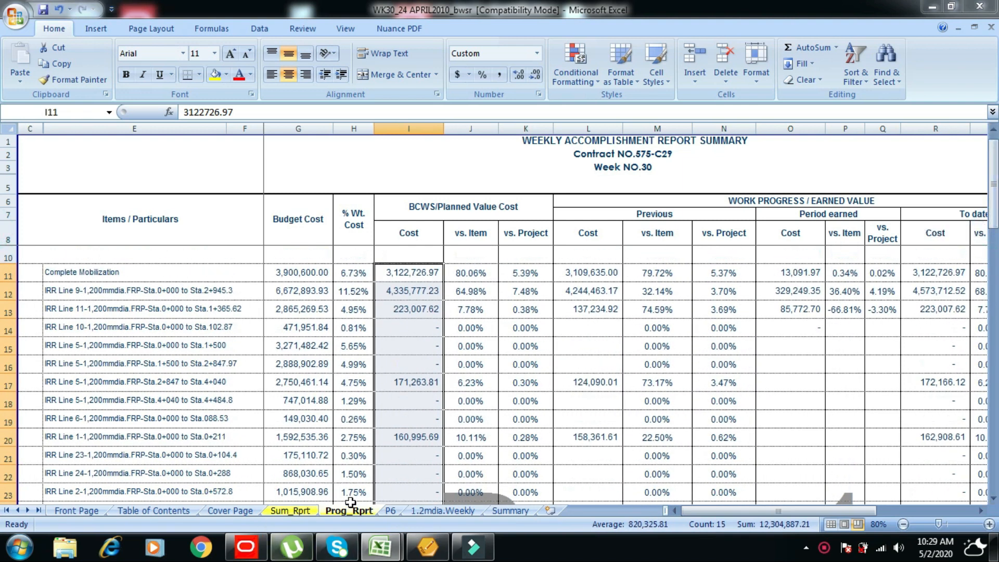
# - Total the Complete Mobilization weekly costs from WK-30 back to WK-1 in the P6 sheet and return to Prog_Rprt for comparison
pyautogui.click(389, 510)
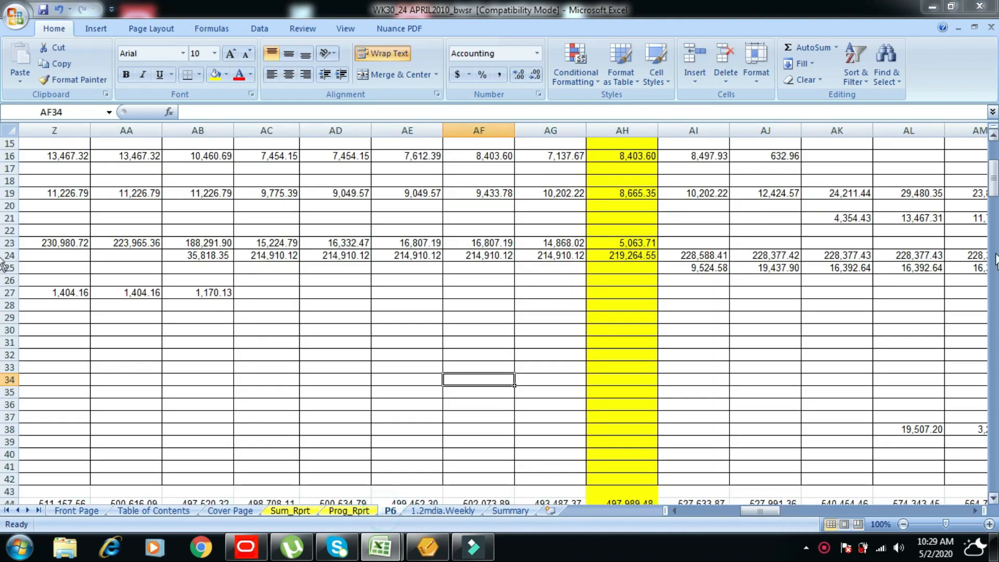
pyautogui.moveTo(993, 188); pyautogui.dragTo(994, 167)
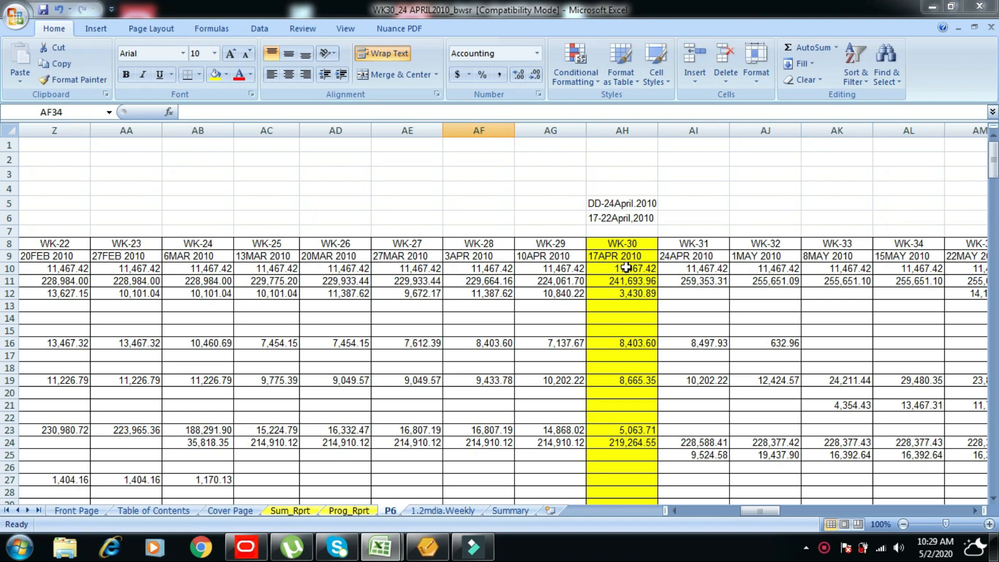
pyautogui.moveTo(630, 268); pyautogui.dragTo(406, 268)
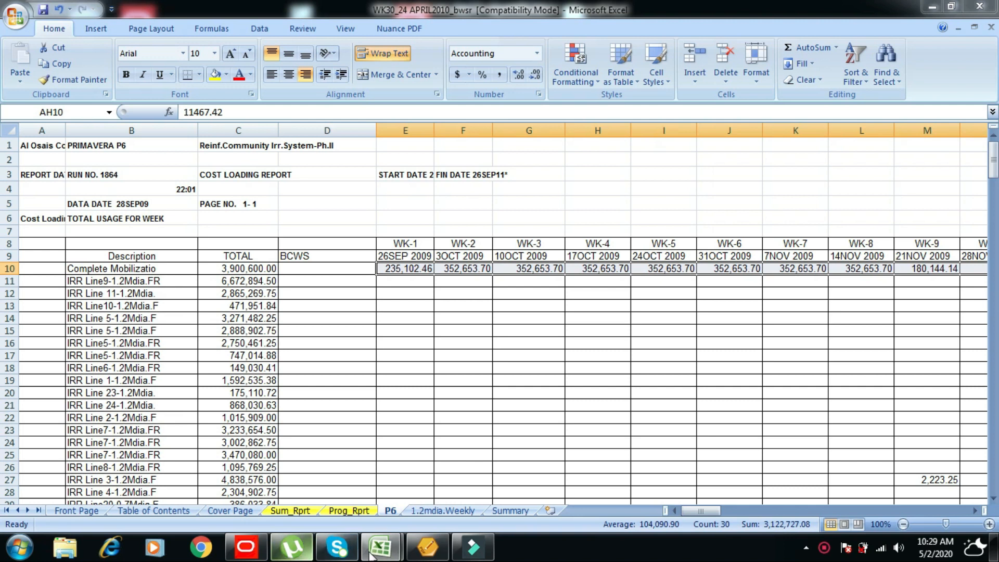
pyautogui.click(349, 512)
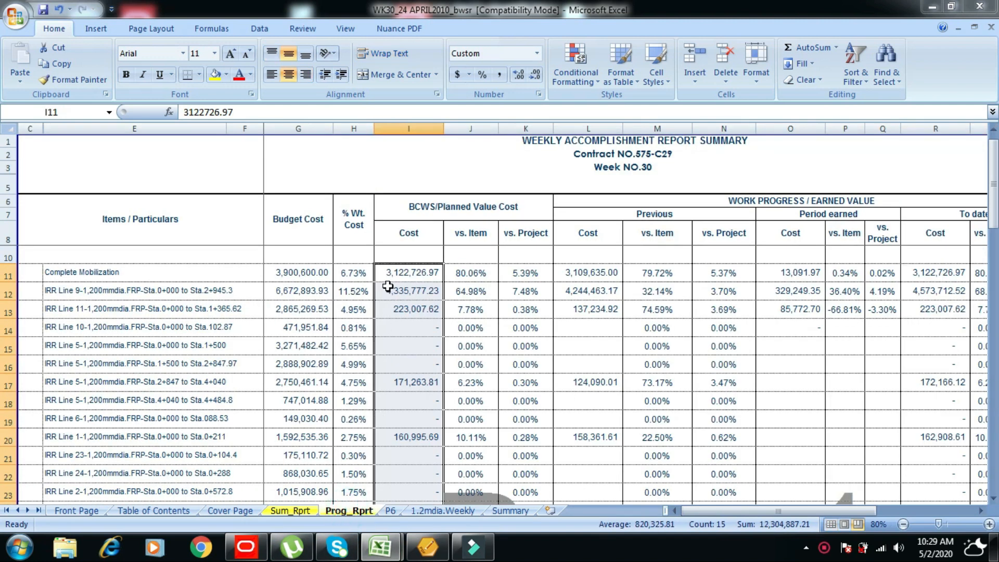
# - Total the IRR Line 9 weekly costs from WK-30 back to WK-1 in the P6 sheet and compare with its planned value cost in Prog_Rprt
pyautogui.click(407, 274)
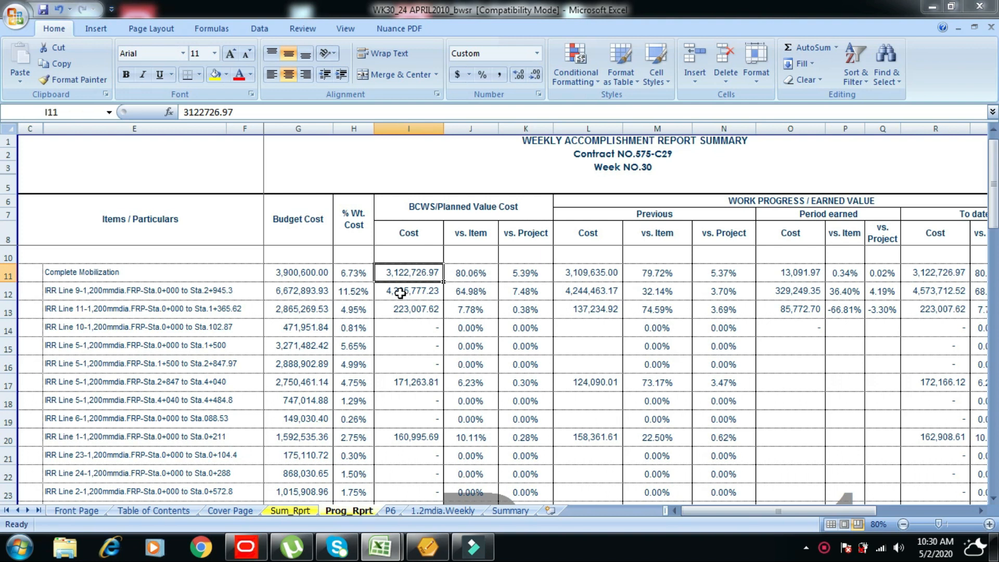
pyautogui.click(400, 293)
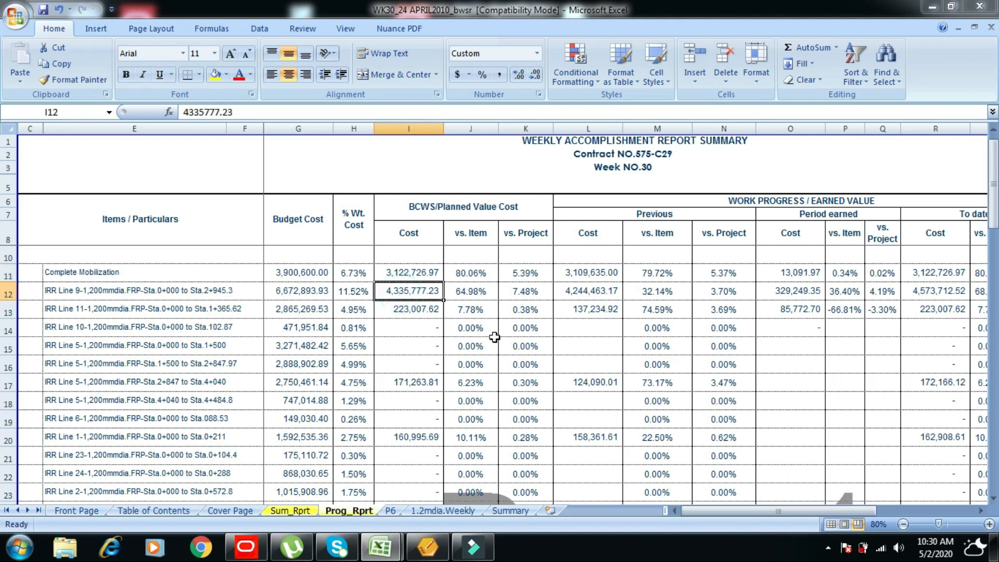
pyautogui.click(392, 511)
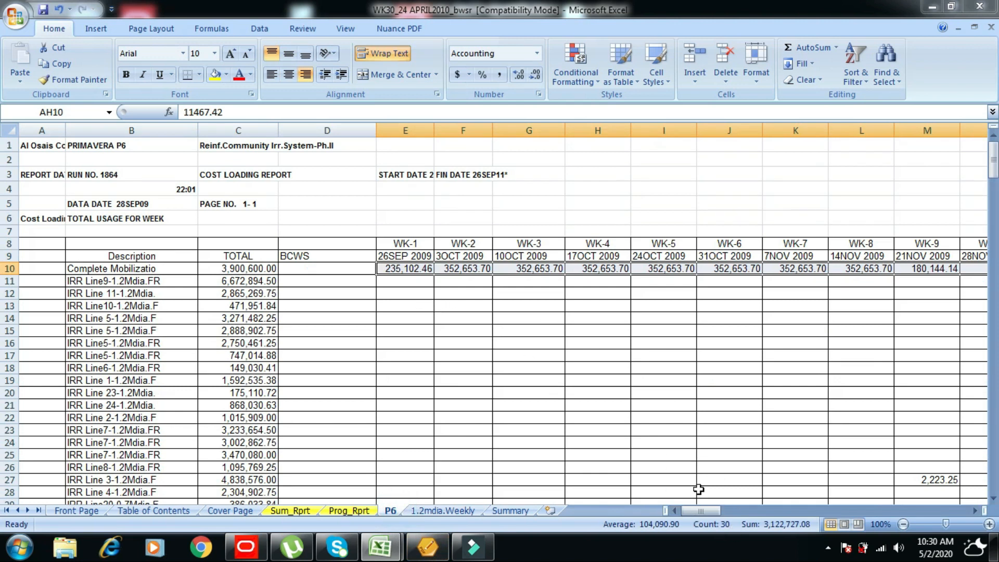
pyautogui.moveTo(701, 510); pyautogui.dragTo(760, 496)
pyautogui.click(343, 283)
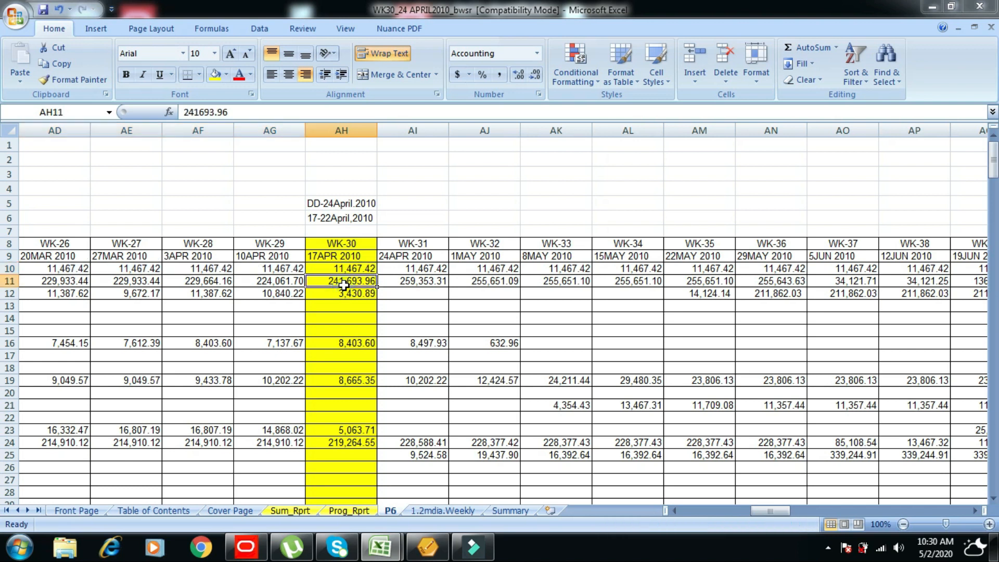
pyautogui.moveTo(343, 285); pyautogui.dragTo(369, 281)
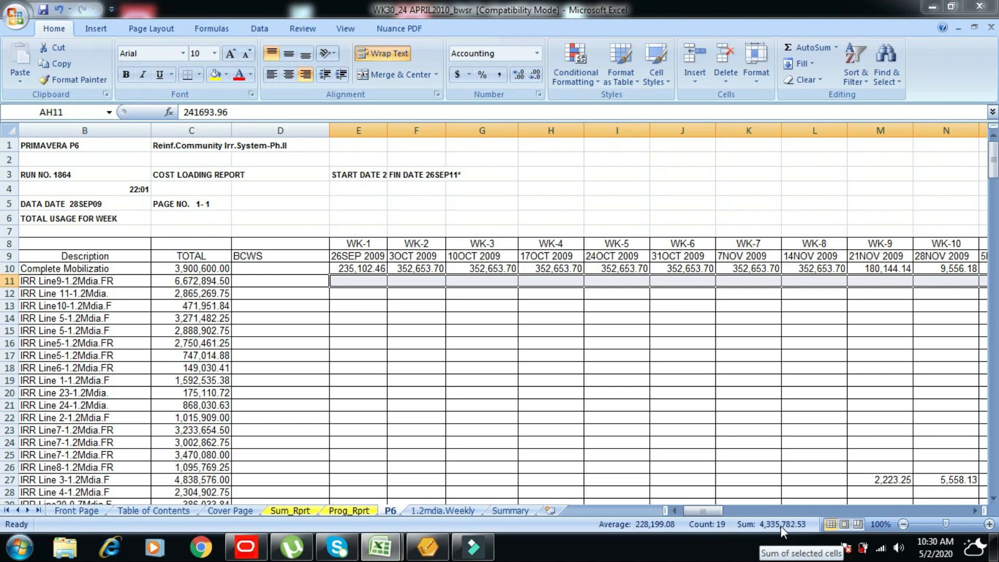
pyautogui.click(345, 510)
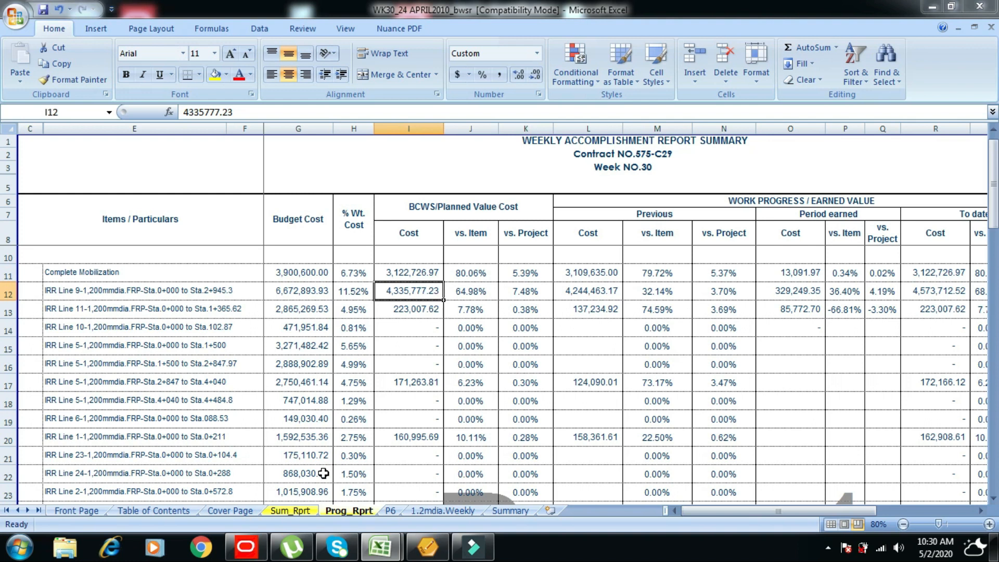
# - Switch to Primavera P6 and hide the bottom layout of the Activities view
pyautogui.click(243, 548)
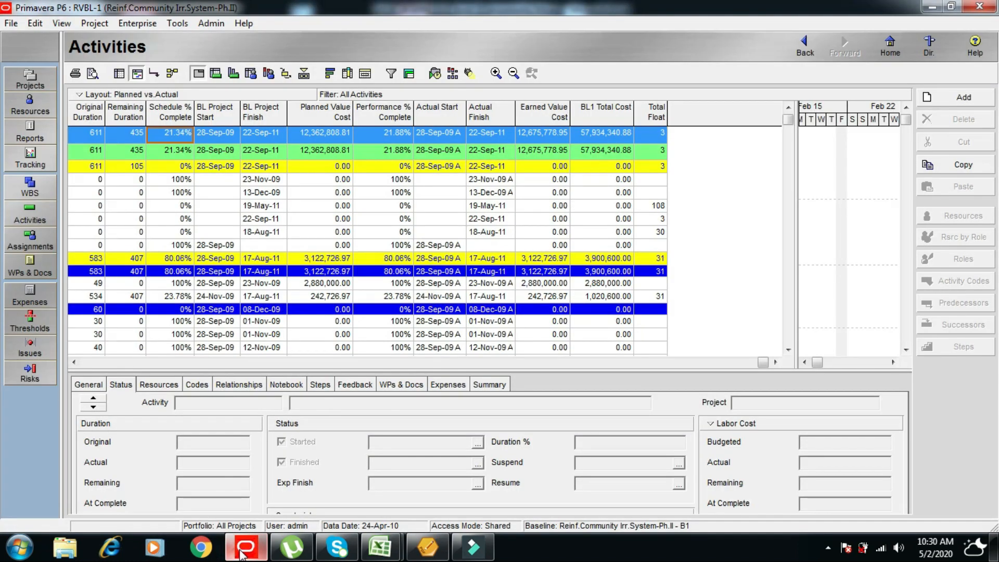
pyautogui.click(59, 24)
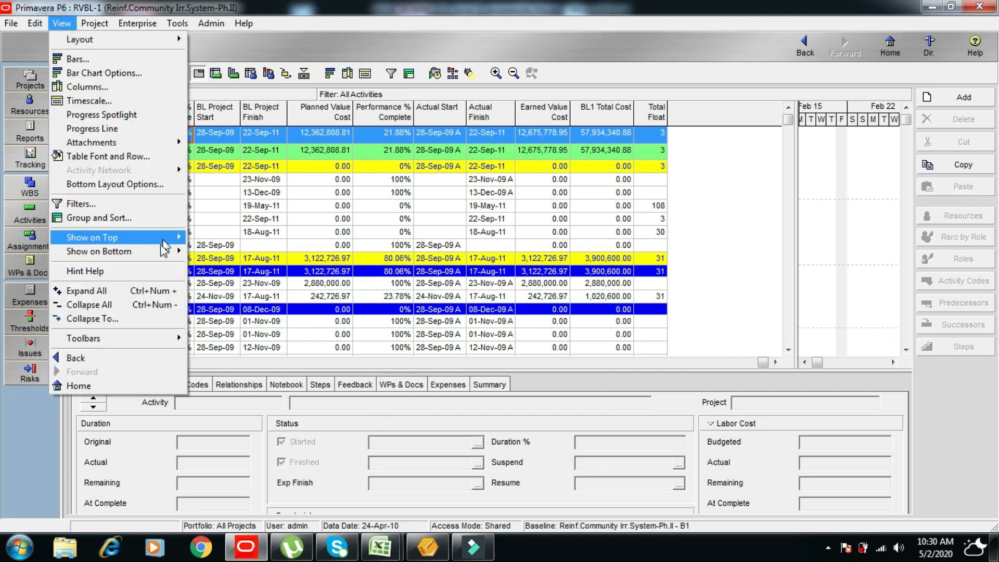
pyautogui.moveTo(159, 251)
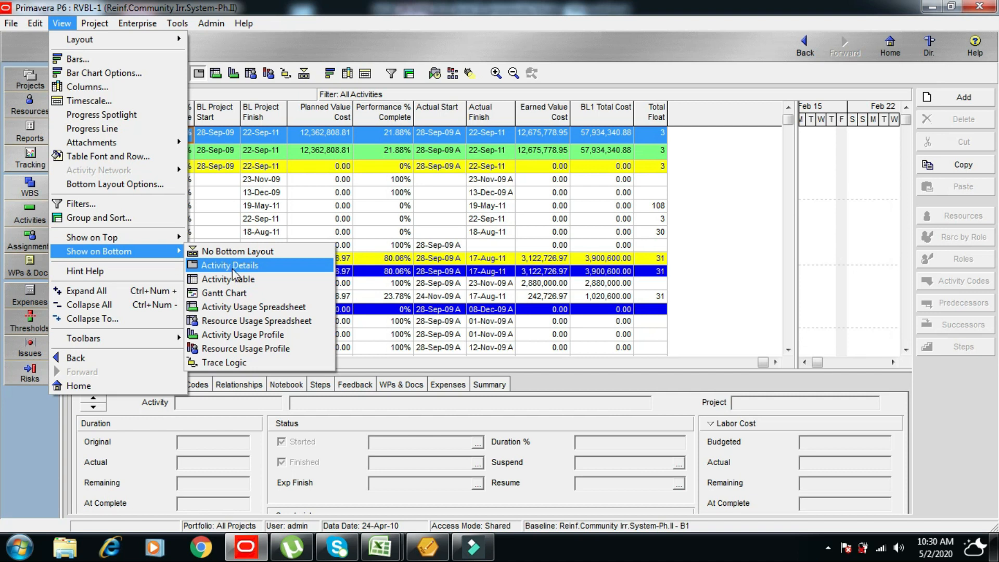
pyautogui.click(243, 252)
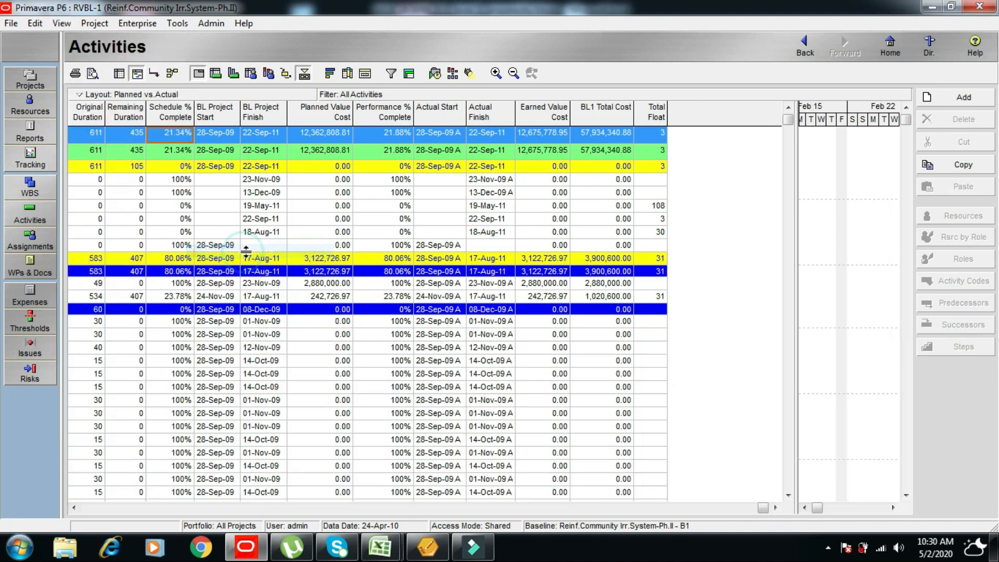
# - Reorder the activity table columns so Planned Value Cost and Earned Value Cost directly follow Activity Name
pyautogui.click(754, 508)
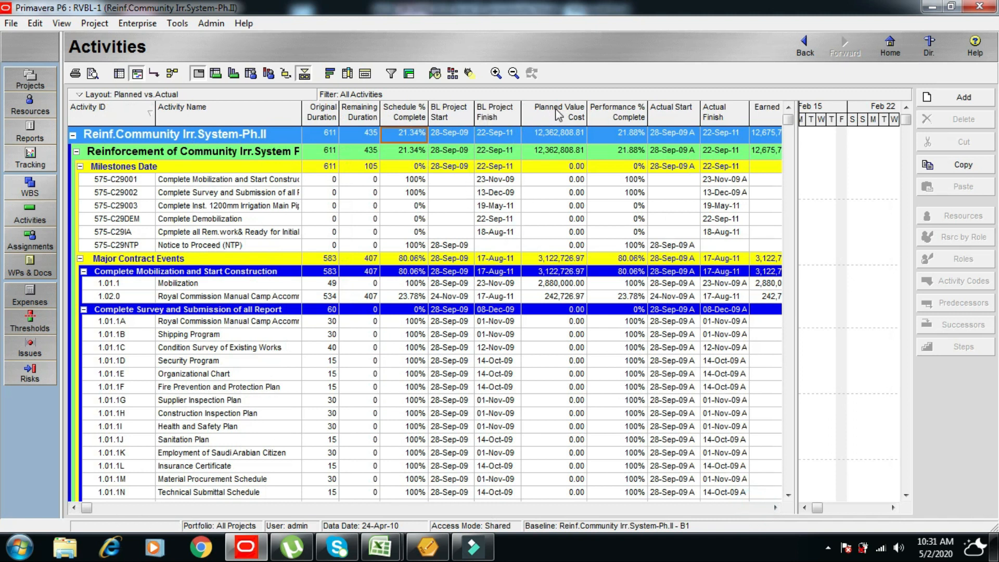
pyautogui.click(775, 507)
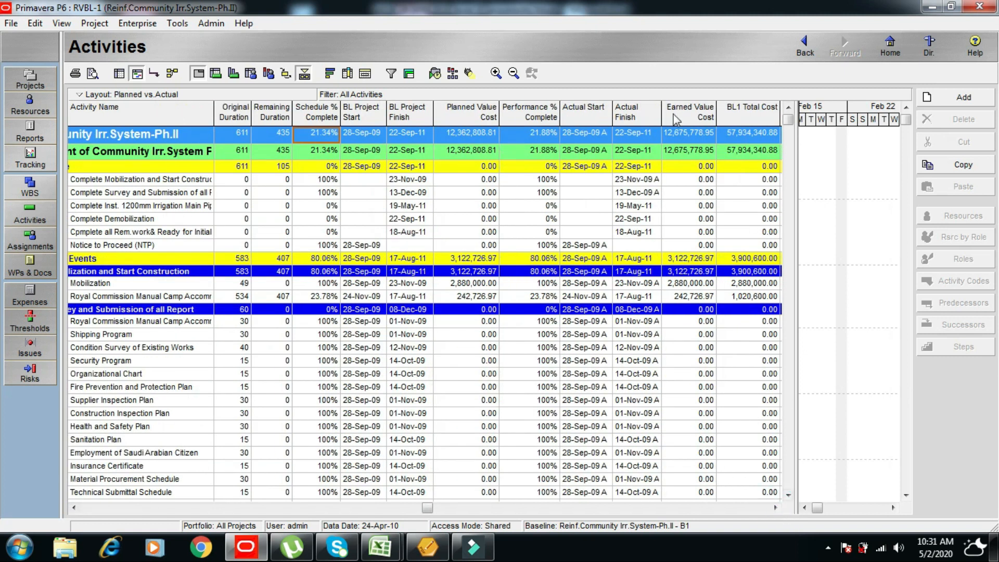
pyautogui.click(73, 507)
pyautogui.press('alt')
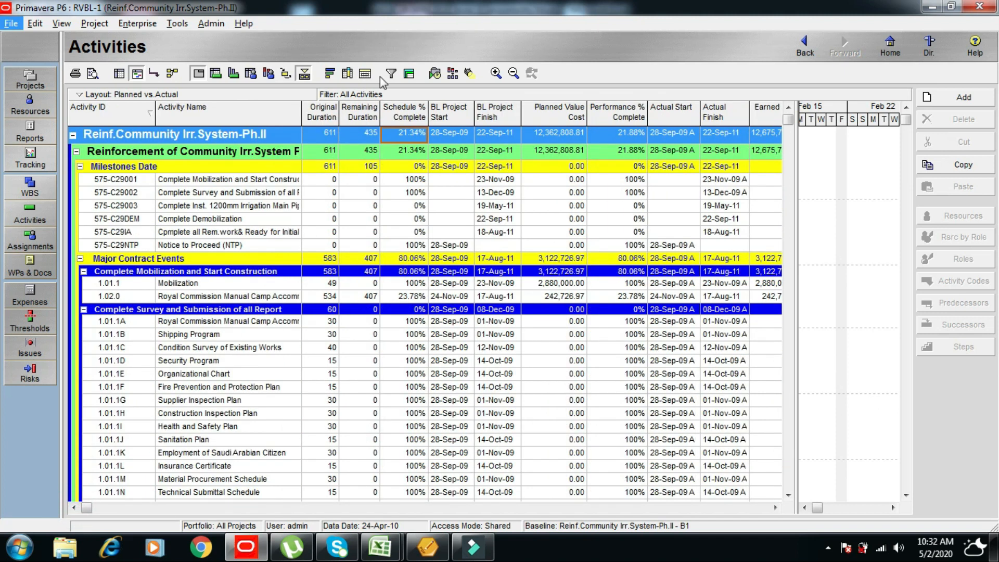
pyautogui.click(348, 75)
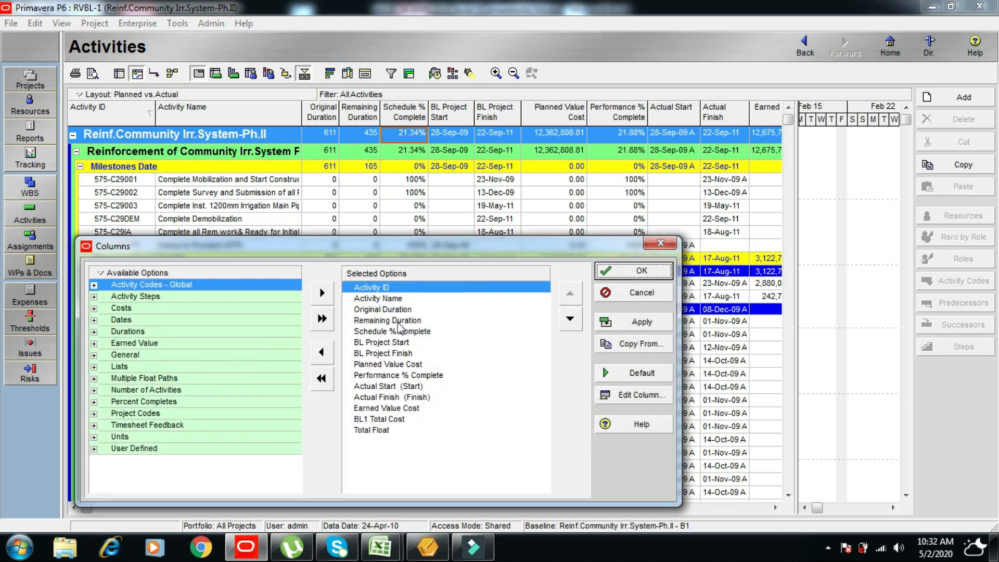
pyautogui.click(380, 410)
pyautogui.click(571, 296)
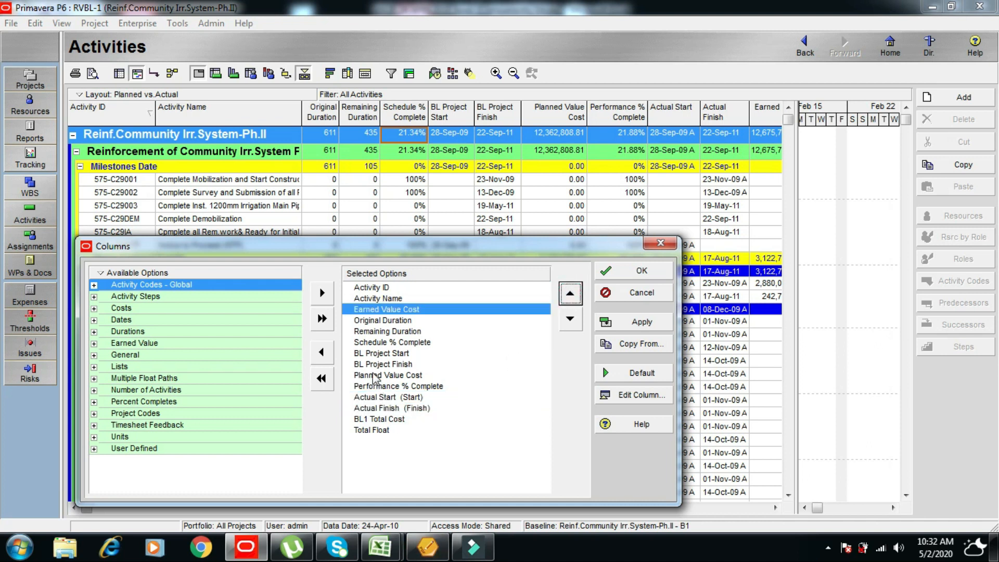
pyautogui.click(373, 375)
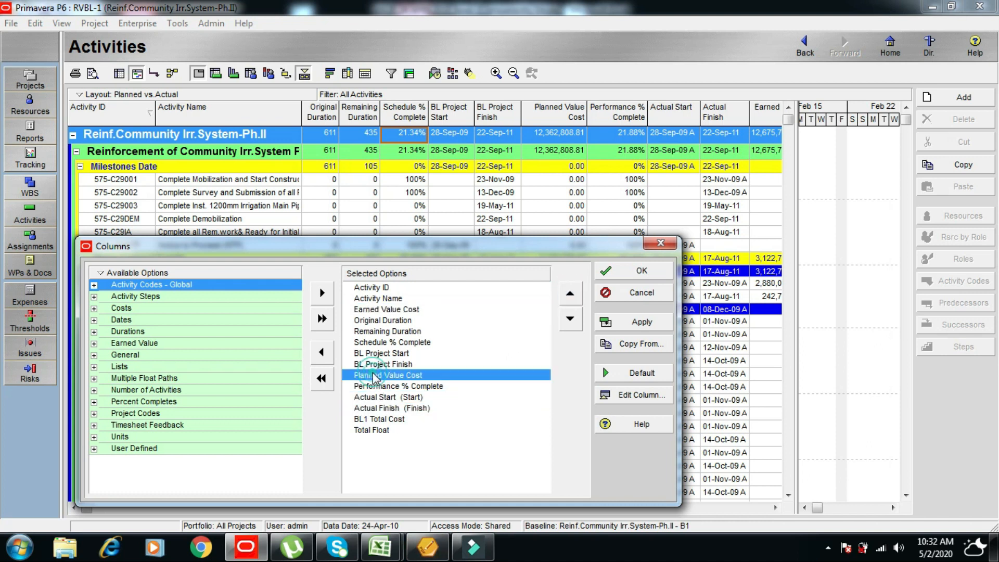
pyautogui.click(571, 296)
pyautogui.click(571, 296)
pyautogui.click(571, 296)
pyautogui.click(571, 296)
pyautogui.click(570, 295)
pyautogui.click(570, 295)
# - Remove every column from Original Duration through Total Float, keeping only Activity ID, Activity Name, Planned Value Cost and Earned Value Cost
pyautogui.click(367, 331)
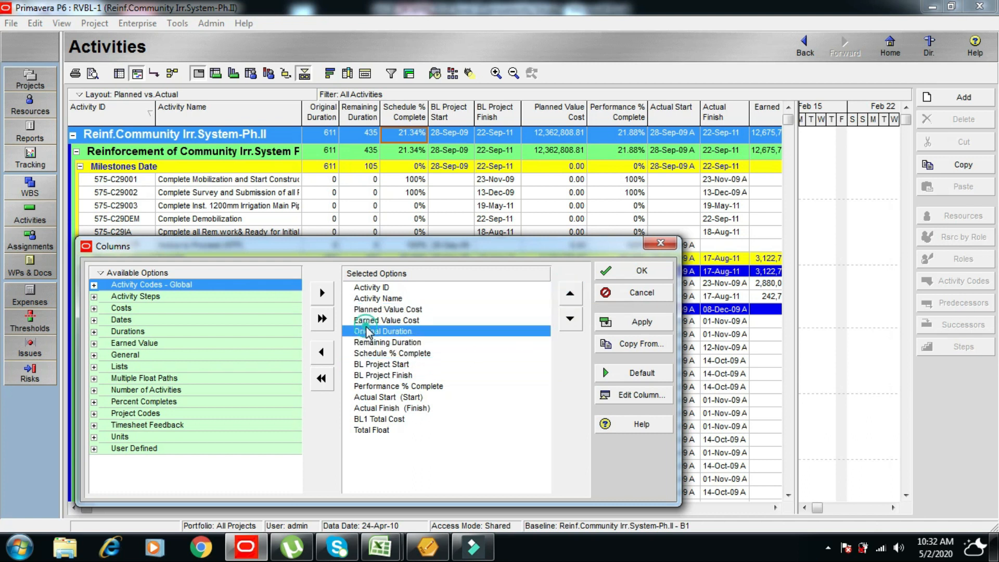
pyautogui.click(367, 430)
pyautogui.click(322, 353)
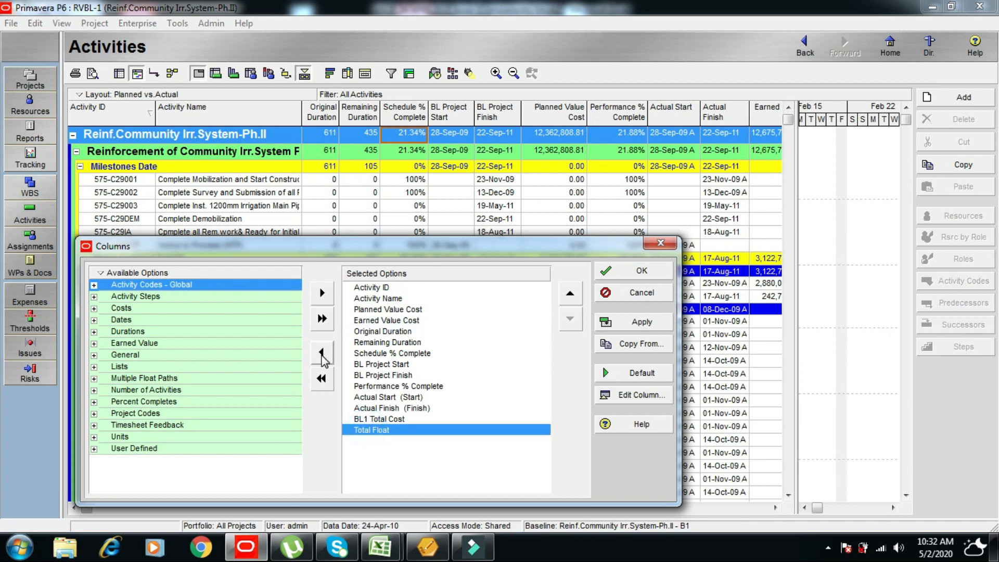
pyautogui.click(321, 352)
pyautogui.click(322, 353)
pyautogui.click(321, 353)
pyautogui.click(321, 353)
pyautogui.click(321, 352)
pyautogui.click(321, 353)
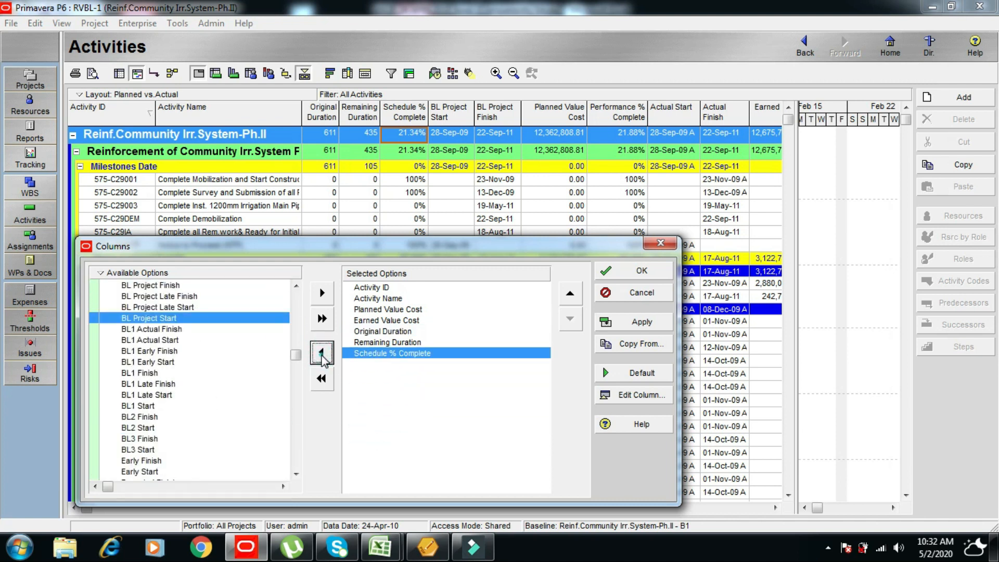
pyautogui.click(321, 354)
pyautogui.click(322, 354)
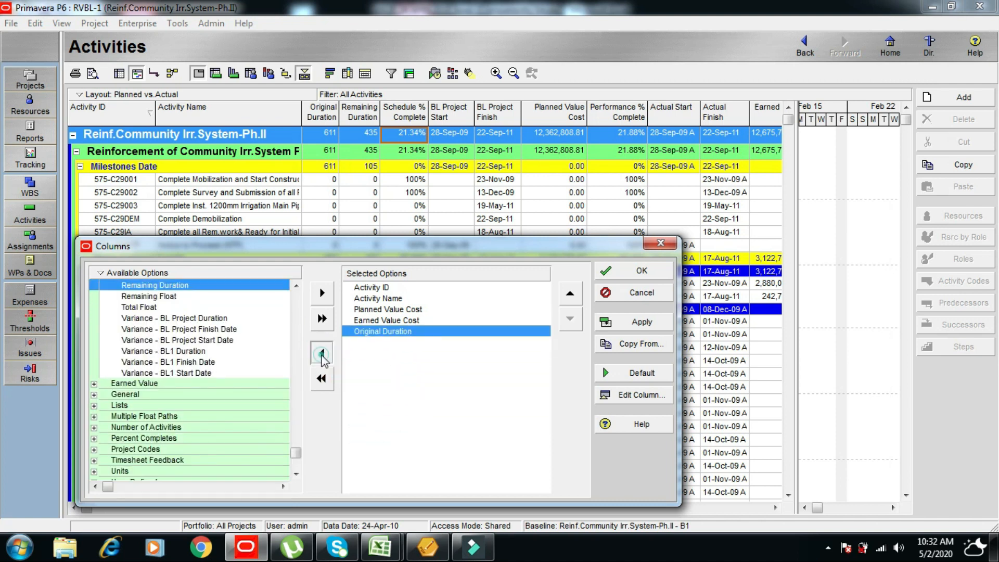
pyautogui.click(321, 353)
pyautogui.click(642, 271)
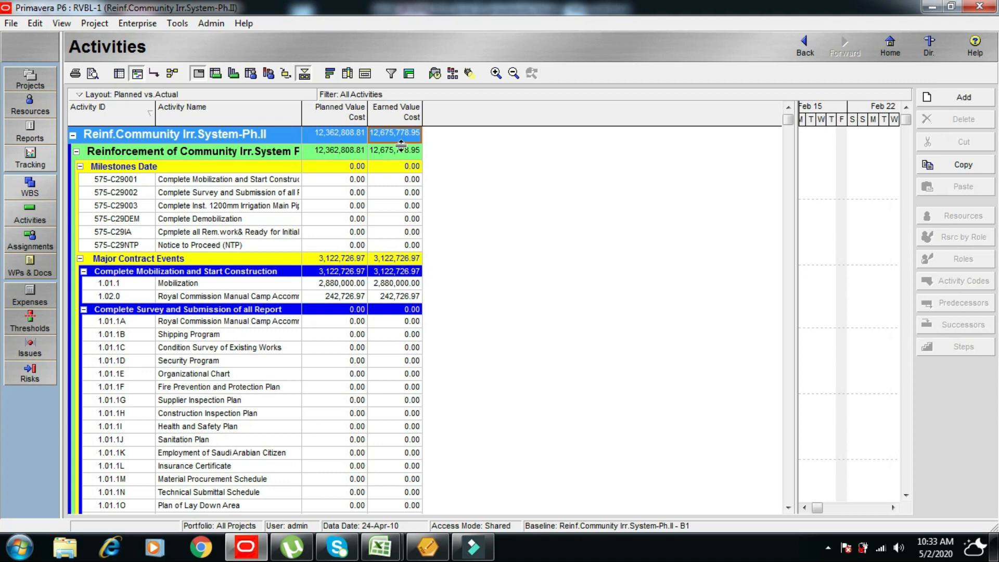
# - Collapse the activity grouping bands to WBS Level 4
pyautogui.rightClick(95, 135)
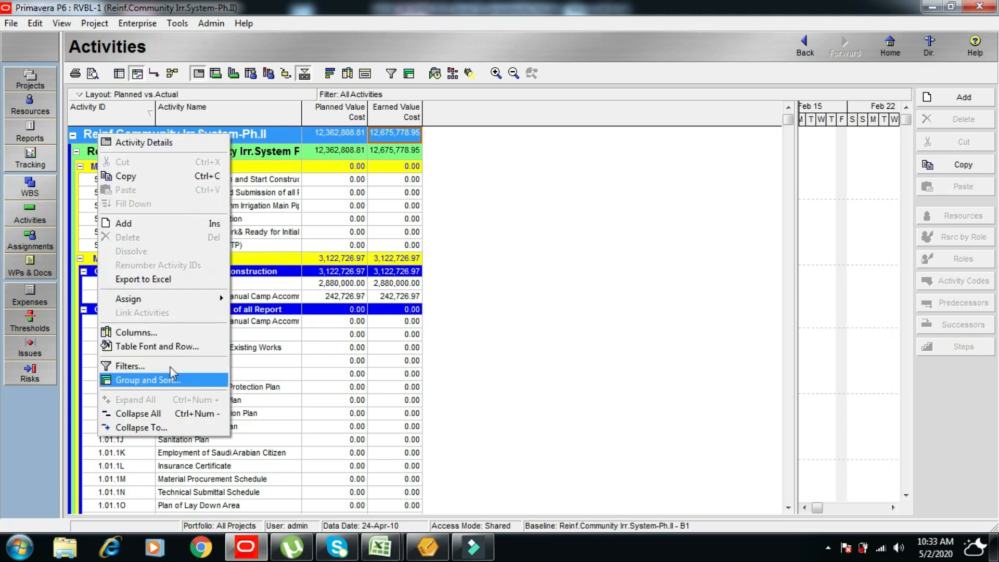
pyautogui.click(83, 135)
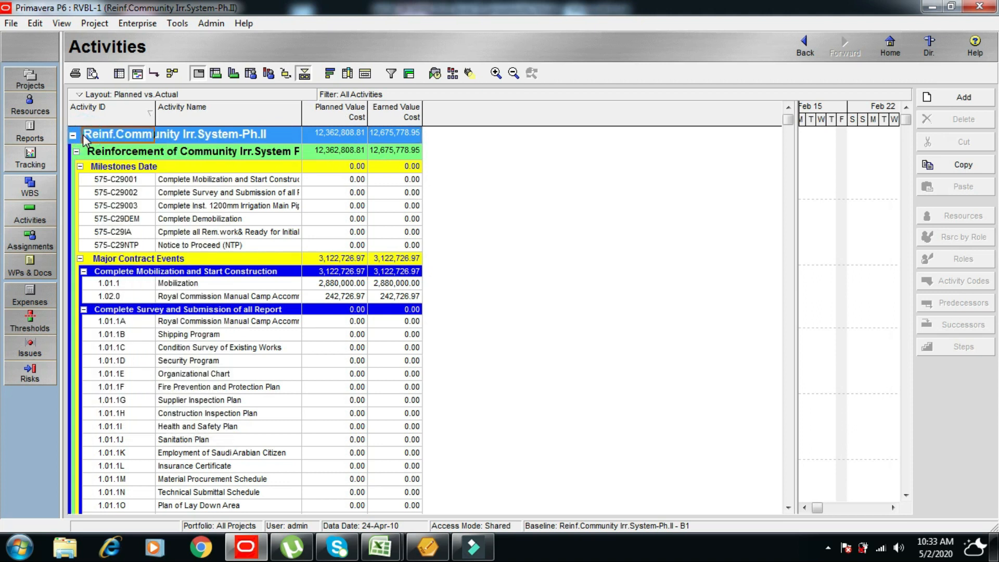
pyautogui.rightClick(83, 134)
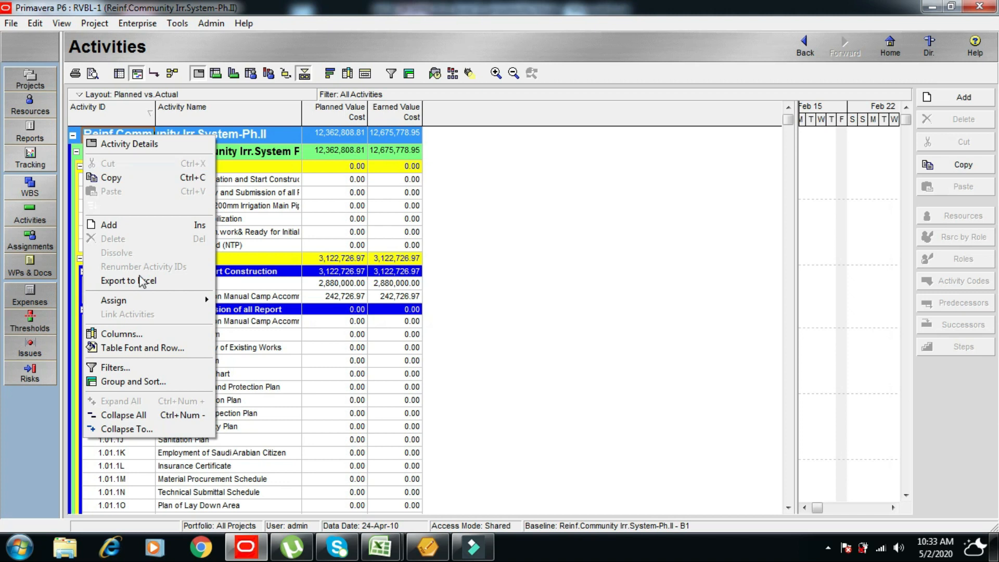
pyautogui.click(139, 430)
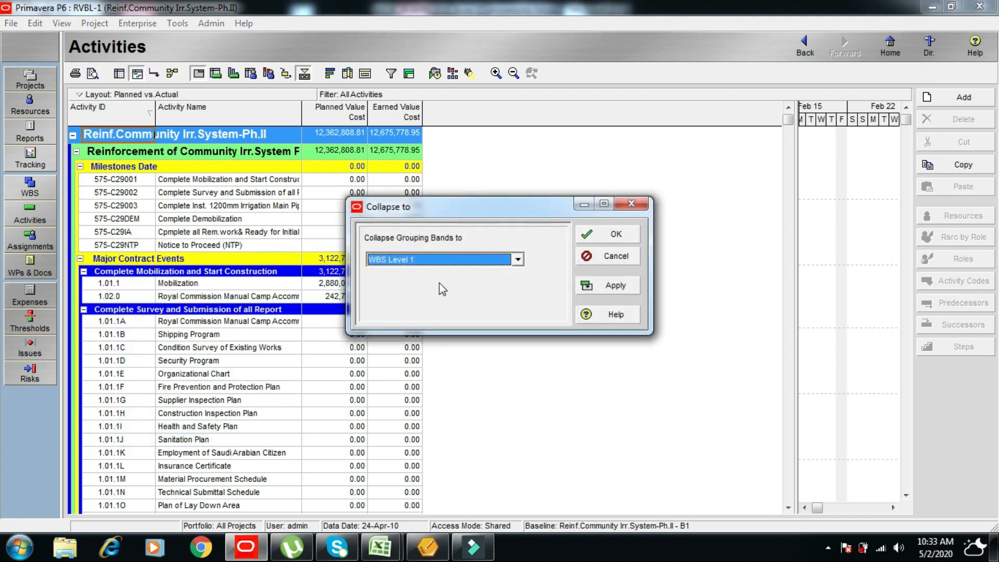
pyautogui.click(518, 260)
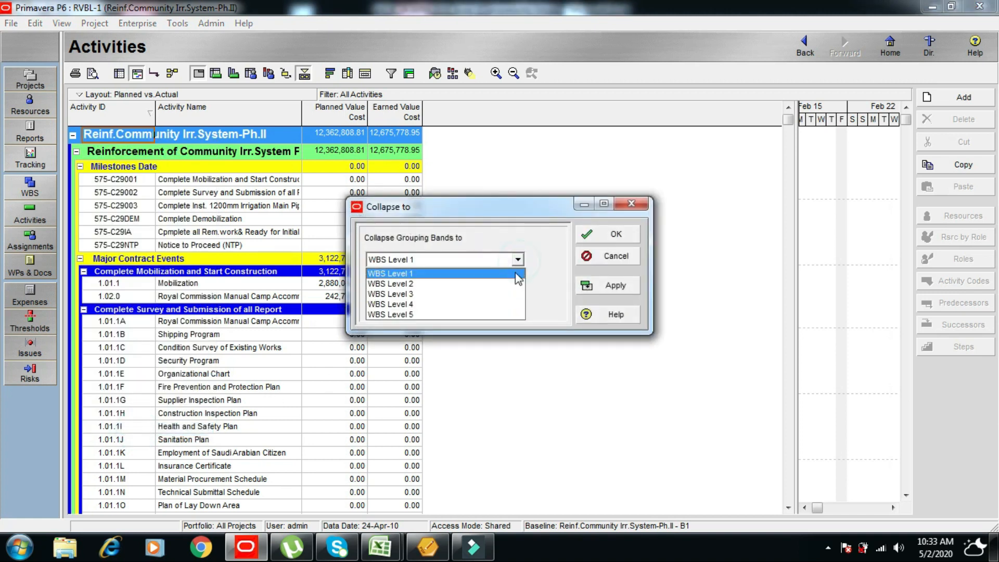
pyautogui.click(429, 307)
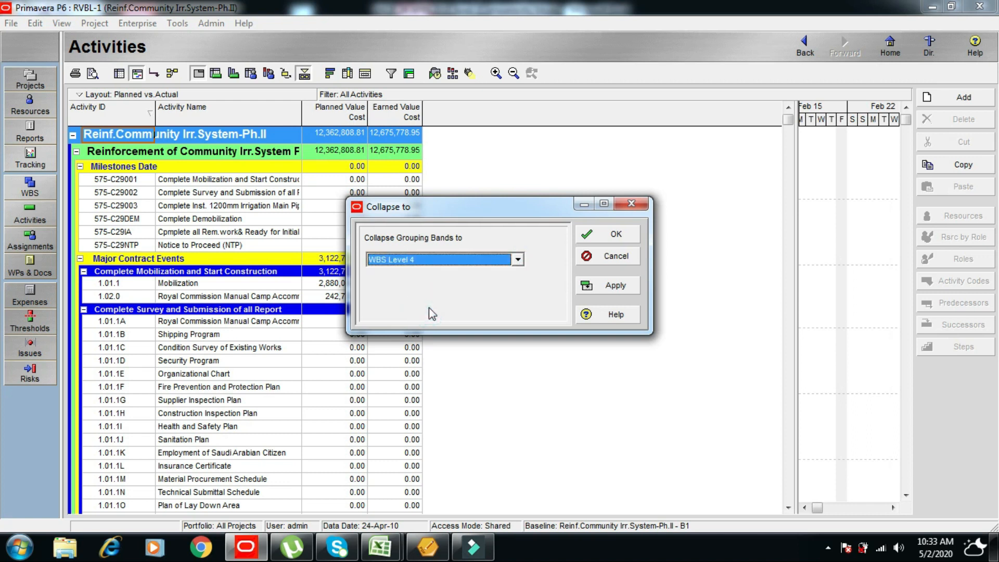
pyautogui.click(612, 233)
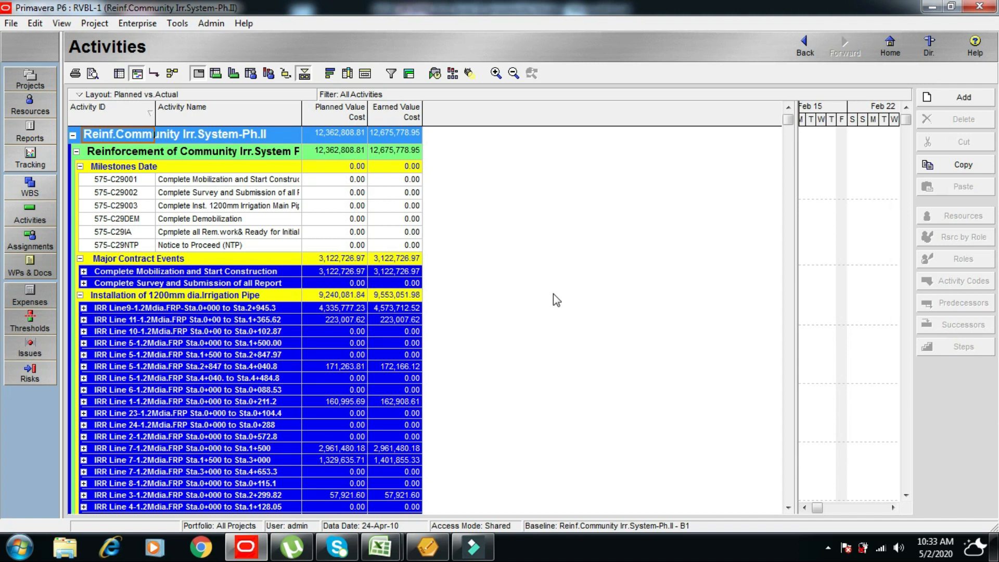
# - Copy the rows from Complete Mobilization and Start Construction through IRR Line 3 Sta.0+000 to Sta.2+299.82 and switch to the Excel workbook Book1
pyautogui.scroll(-3, 408, 283)
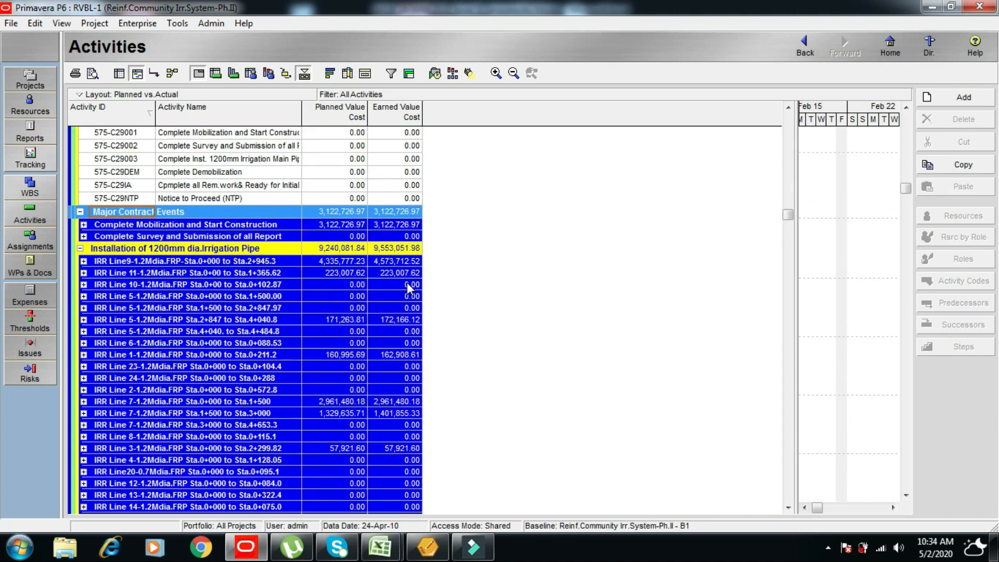
pyautogui.click(110, 227)
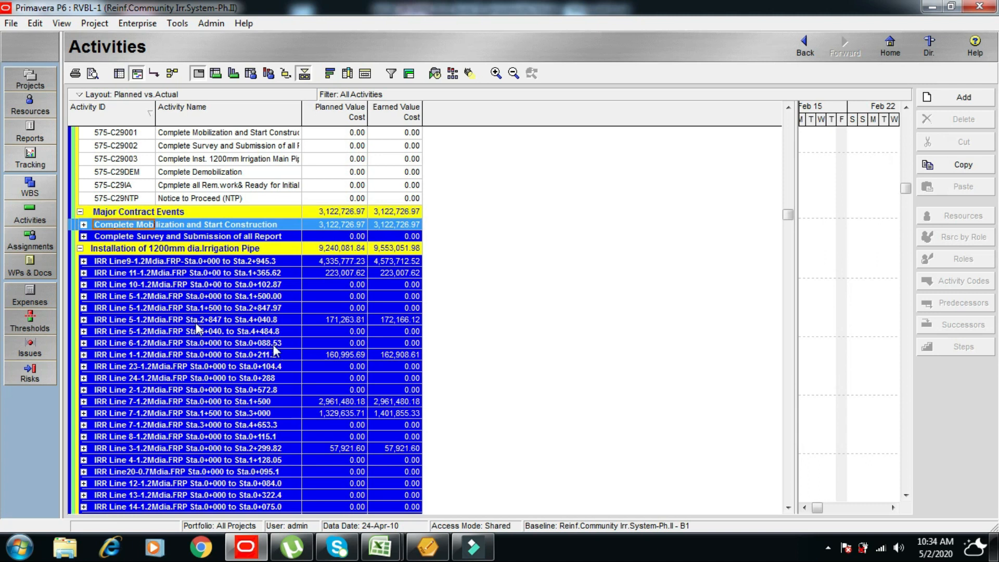
pyautogui.scroll(-3, 749, 496)
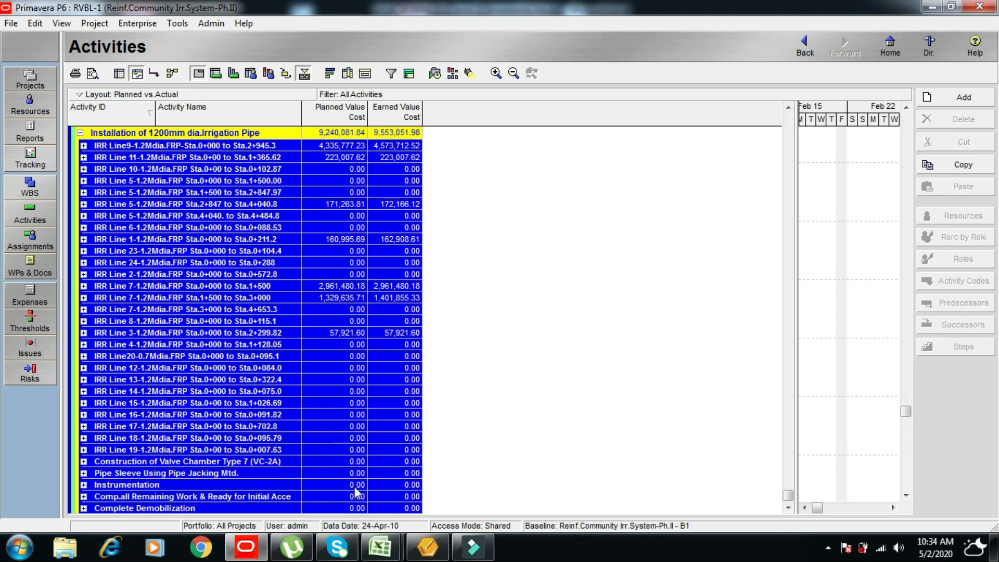
pyautogui.keyDown('shift'); pyautogui.click(277, 333); pyautogui.keyUp('shift')
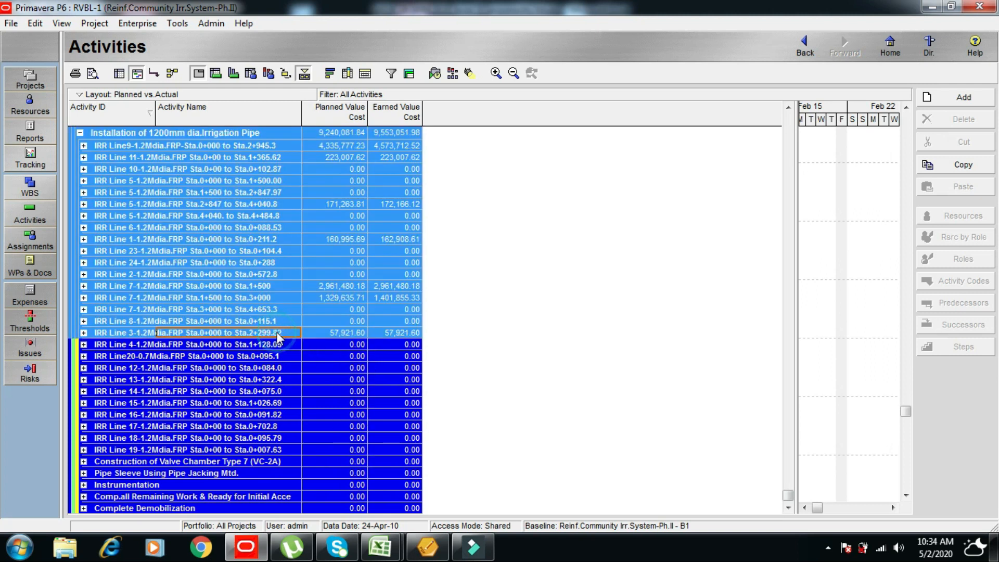
pyautogui.rightClick(264, 199)
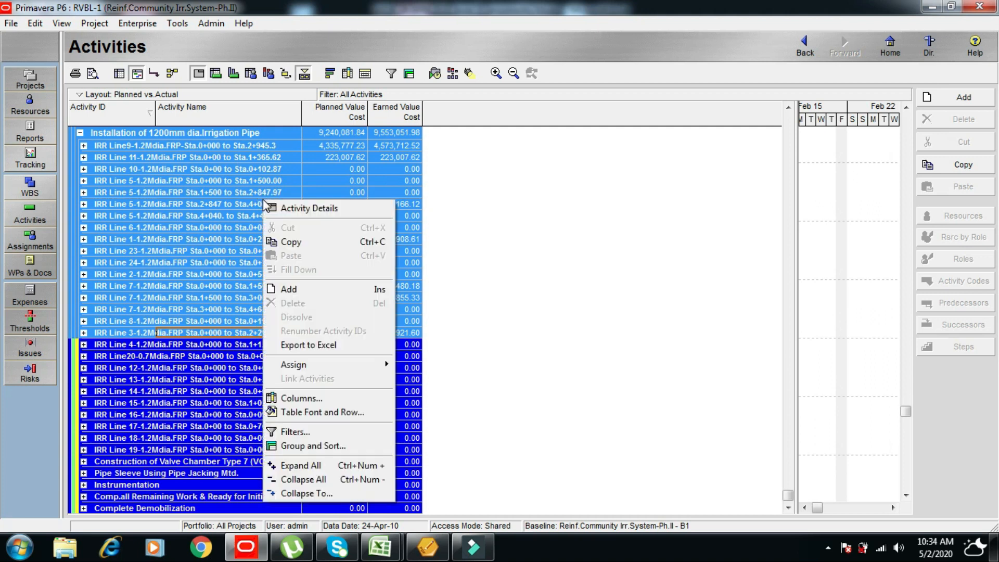
pyautogui.click(305, 242)
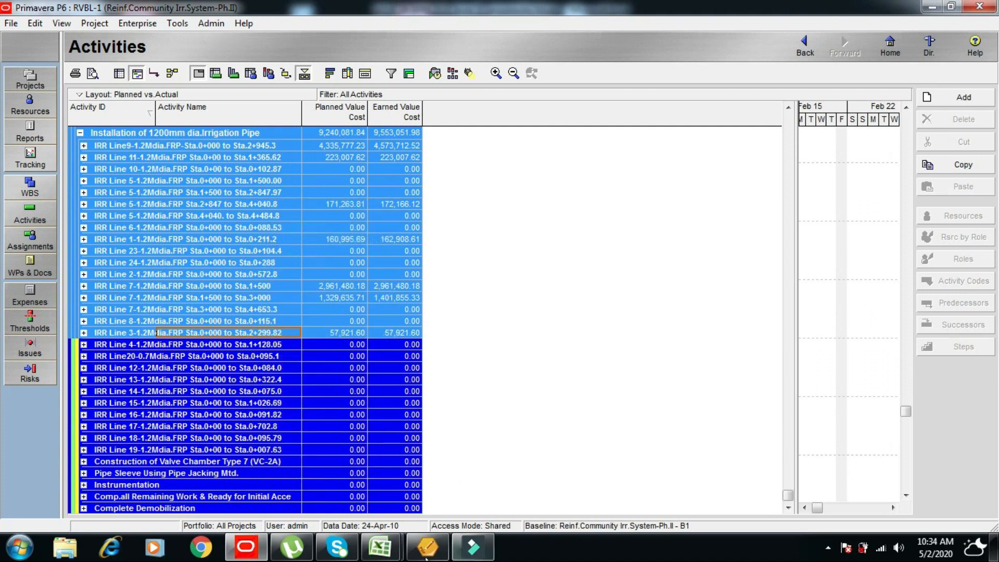
pyautogui.moveTo(380, 546)
pyautogui.click(429, 483)
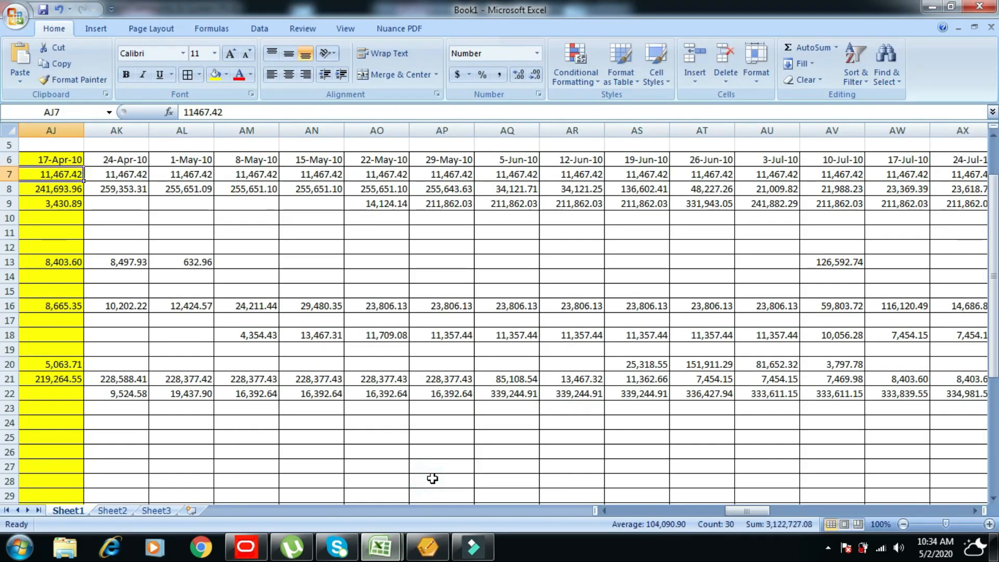
# - Paste the copied P6 rows into Sheet2 of Book1, starting at cell D8
pyautogui.click(113, 511)
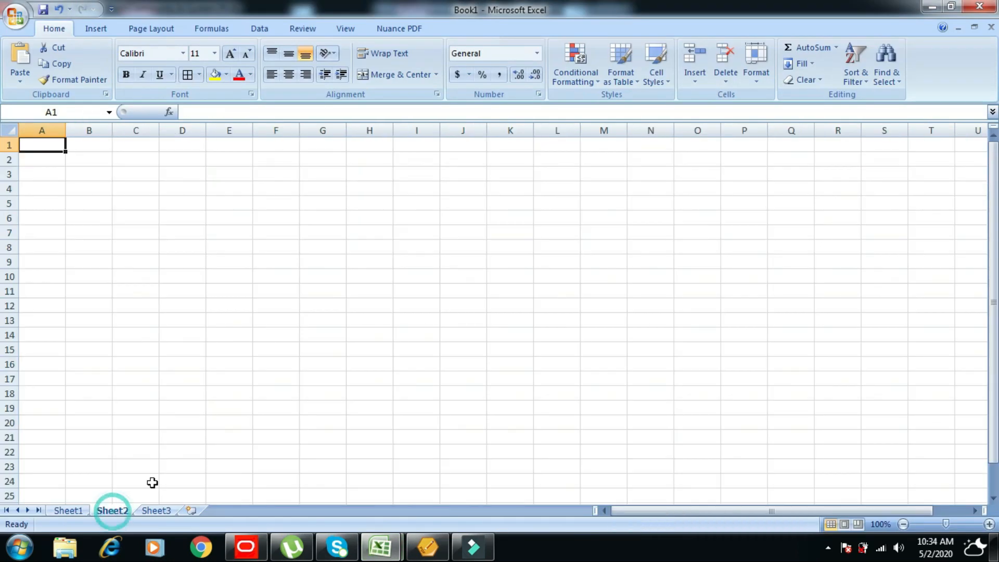
pyautogui.click(186, 252)
pyautogui.rightClick(187, 252)
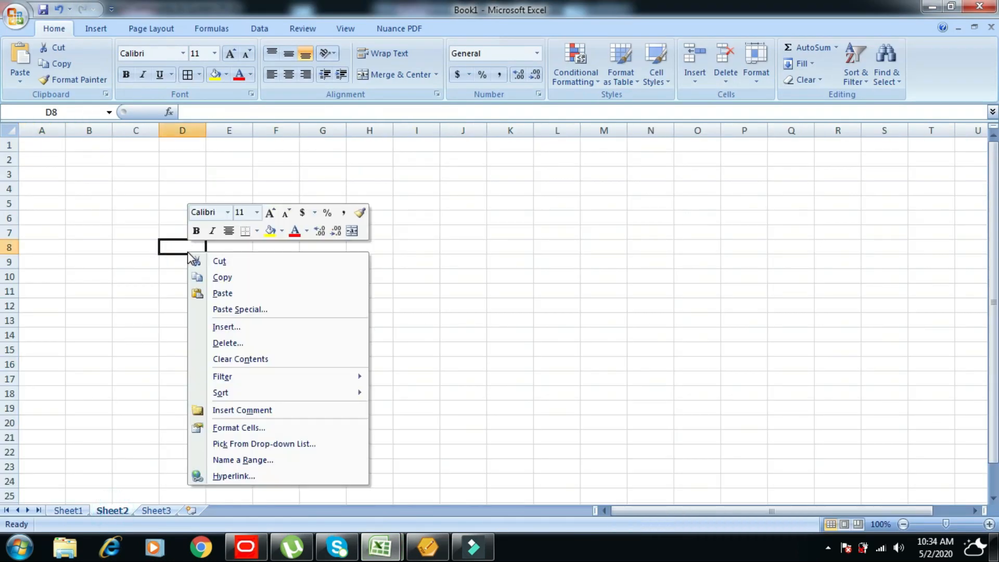
pyautogui.click(232, 292)
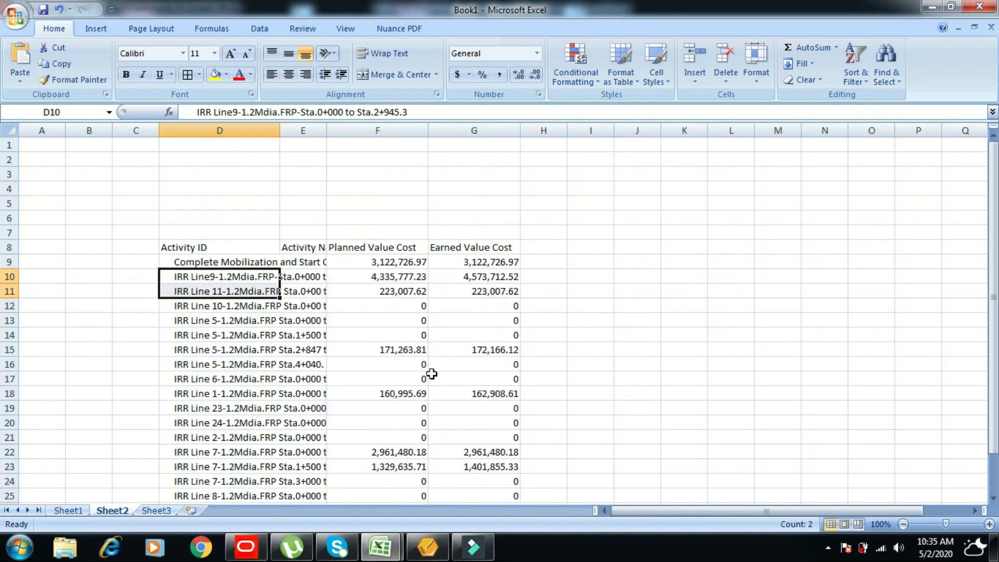
# - Copy the Planned Value Cost values in F9:F26 and switch to the workbook WK30_24 APRIL2010_bwsr
pyautogui.click(431, 375)
pyautogui.moveTo(383, 263); pyautogui.dragTo(389, 476)
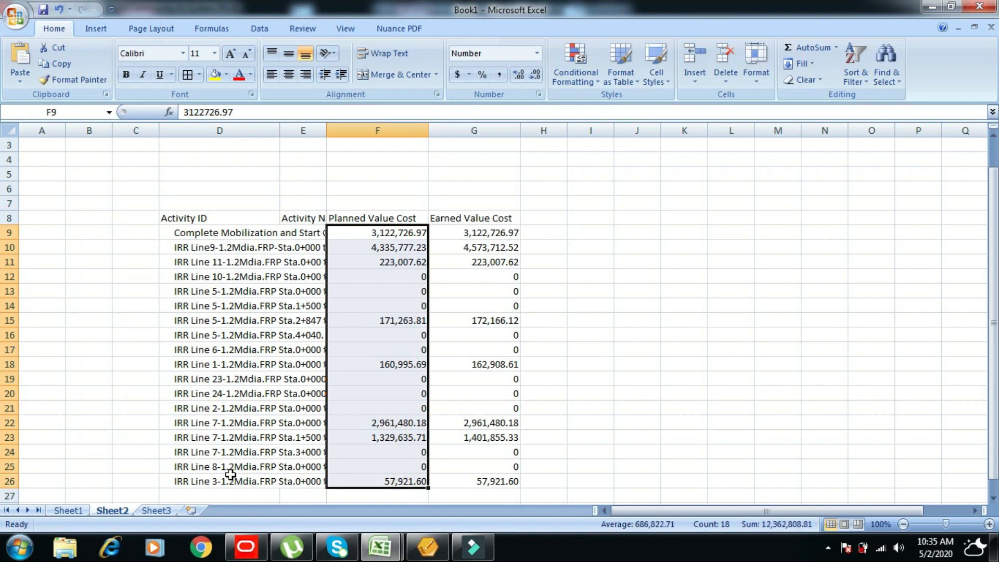
pyautogui.rightClick(379, 233)
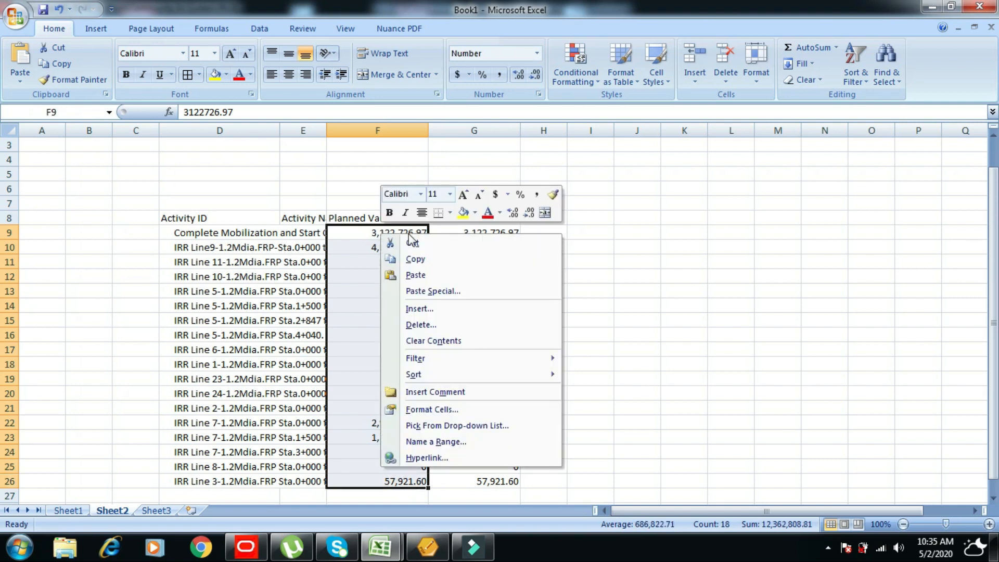
pyautogui.click(424, 262)
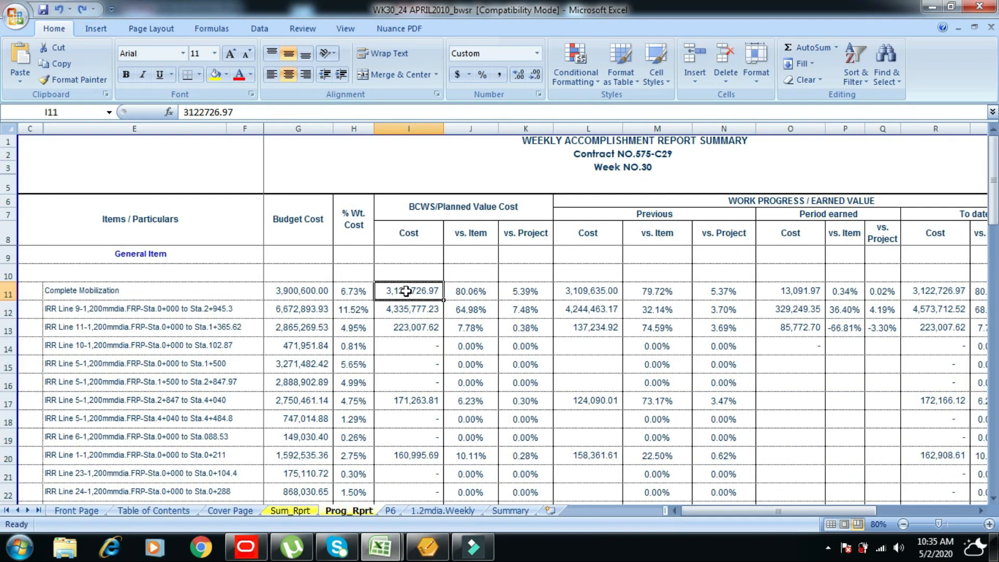
# - Paste the planned values as text into the BCWS/Planned Value Cost column of Prog_Rprt, starting at I11
pyautogui.rightClick(406, 291)
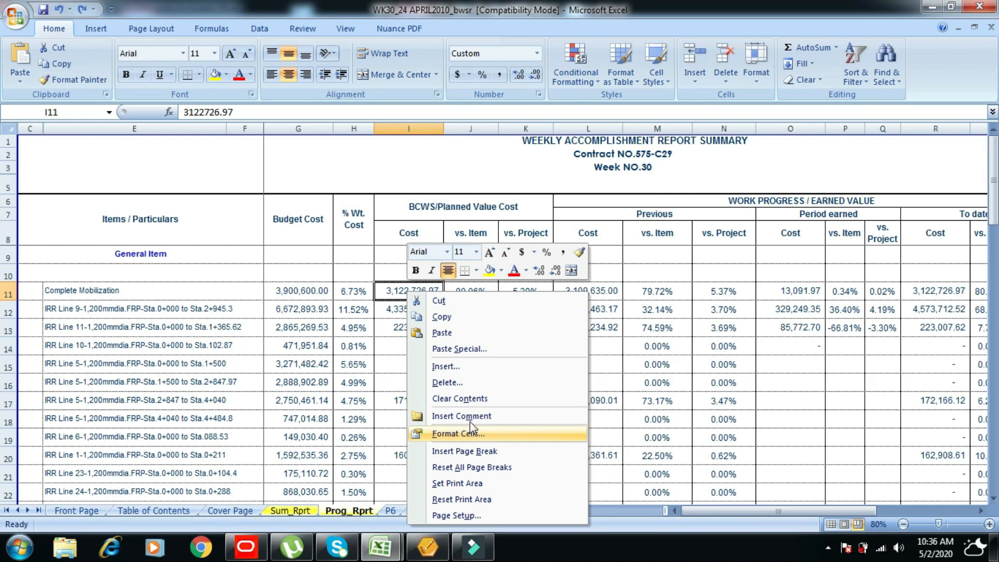
pyautogui.click(454, 350)
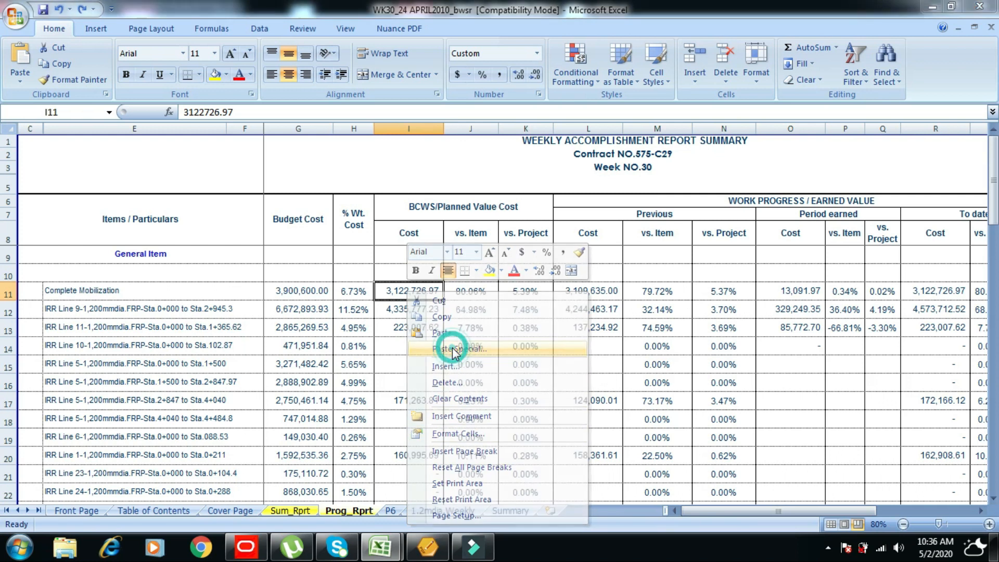
pyautogui.moveTo(514, 312); pyautogui.dragTo(507, 334)
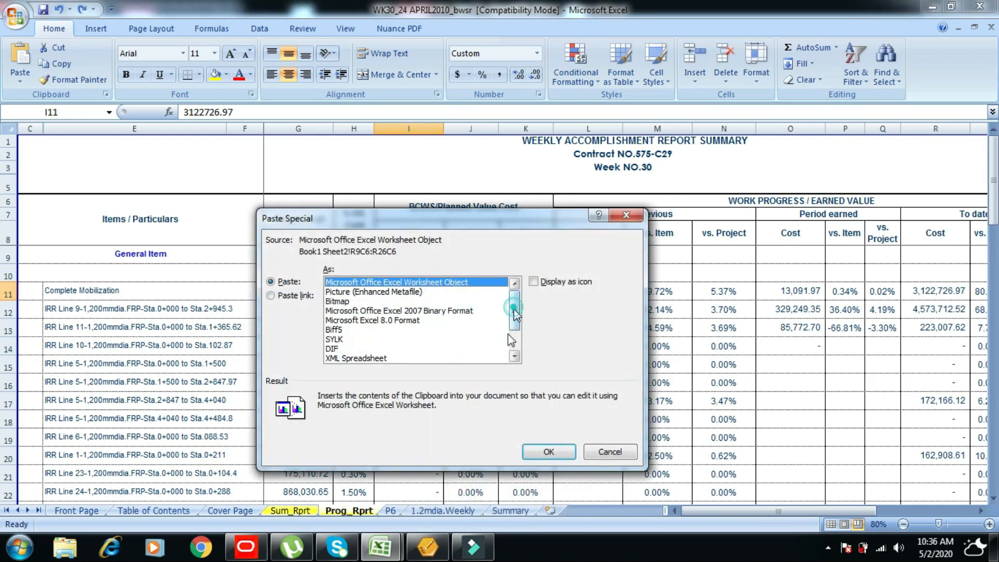
pyautogui.click(336, 350)
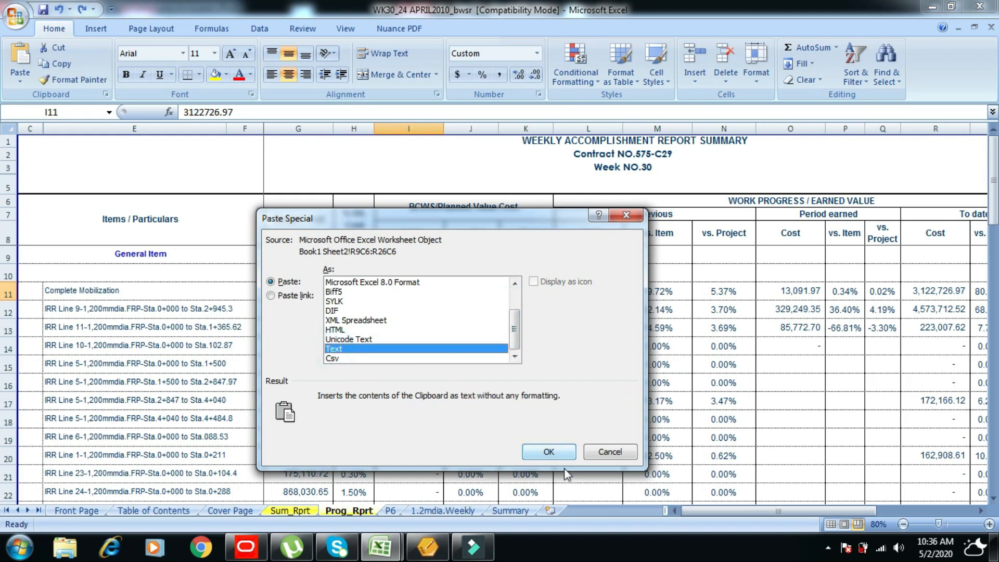
pyautogui.click(550, 451)
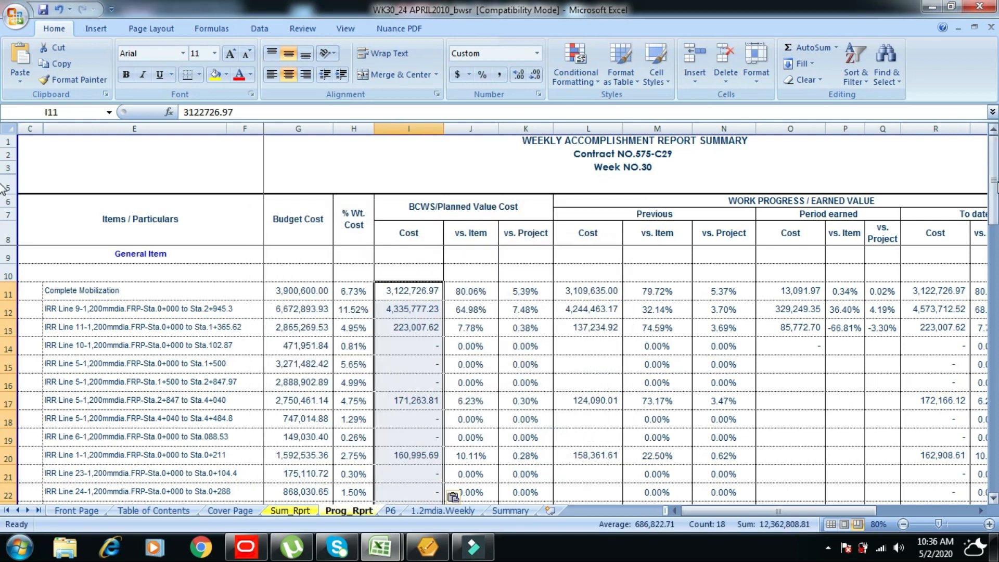
pyautogui.moveTo(995, 158)
pyautogui.mouseDown()
pyautogui.moveTo(995, 245)
pyautogui.moveTo(989, 141)
pyautogui.mouseUp()
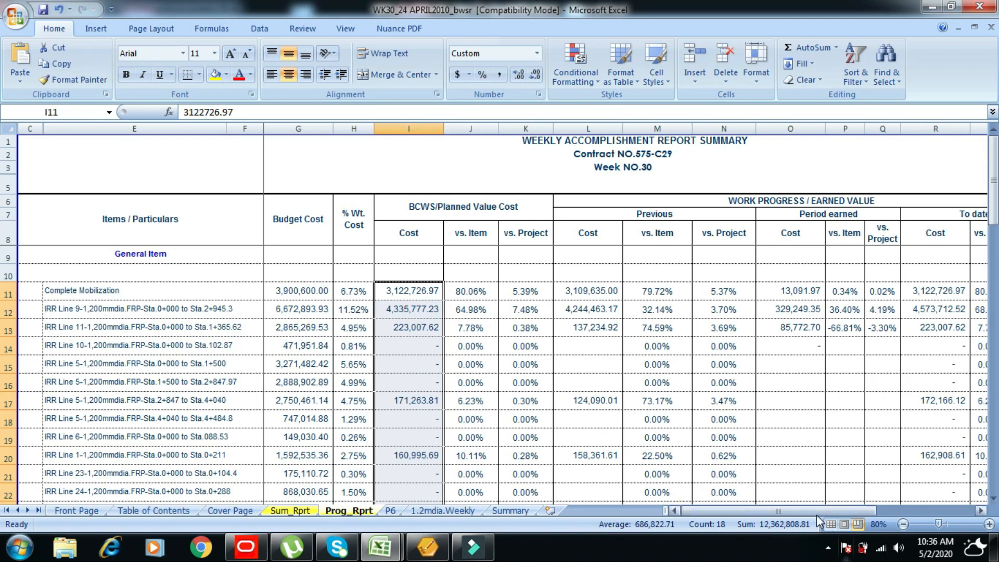
# - Select R11 in the To date Cost column, then copy the Earned Value Cost values G9:G26 from Book1's Sheet2
pyautogui.moveTo(823, 510); pyautogui.dragTo(868, 505)
pyautogui.click(696, 294)
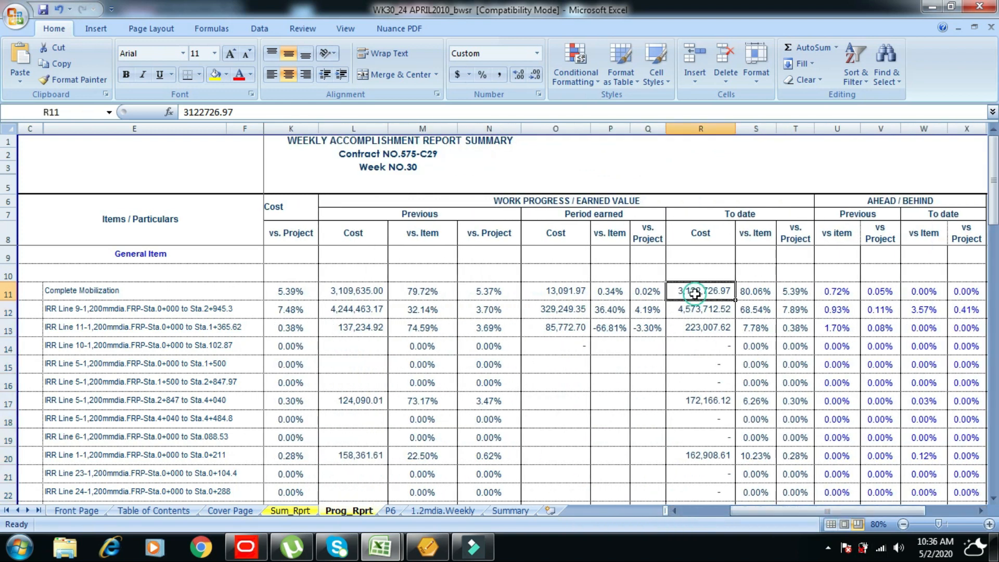
pyautogui.moveTo(993, 193)
pyautogui.mouseDown()
pyautogui.moveTo(994, 208)
pyautogui.moveTo(994, 195)
pyautogui.mouseUp()
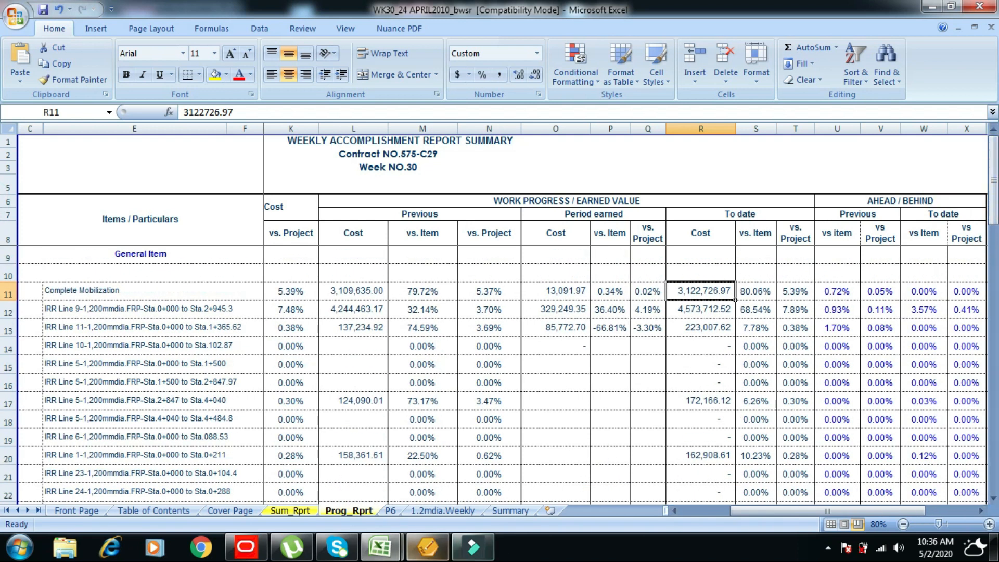
pyautogui.click(379, 546)
pyautogui.click(435, 485)
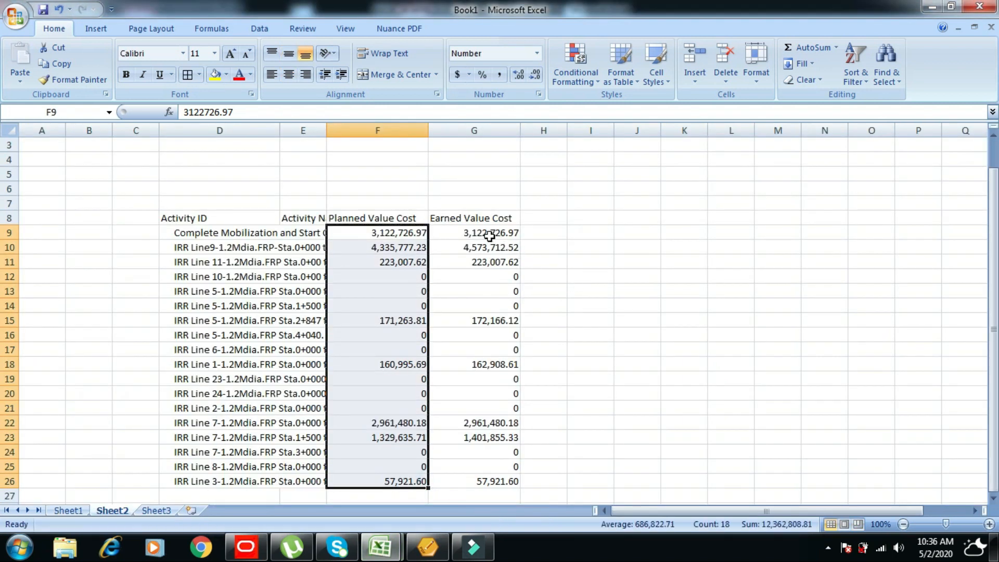
pyautogui.moveTo(489, 233); pyautogui.dragTo(477, 483)
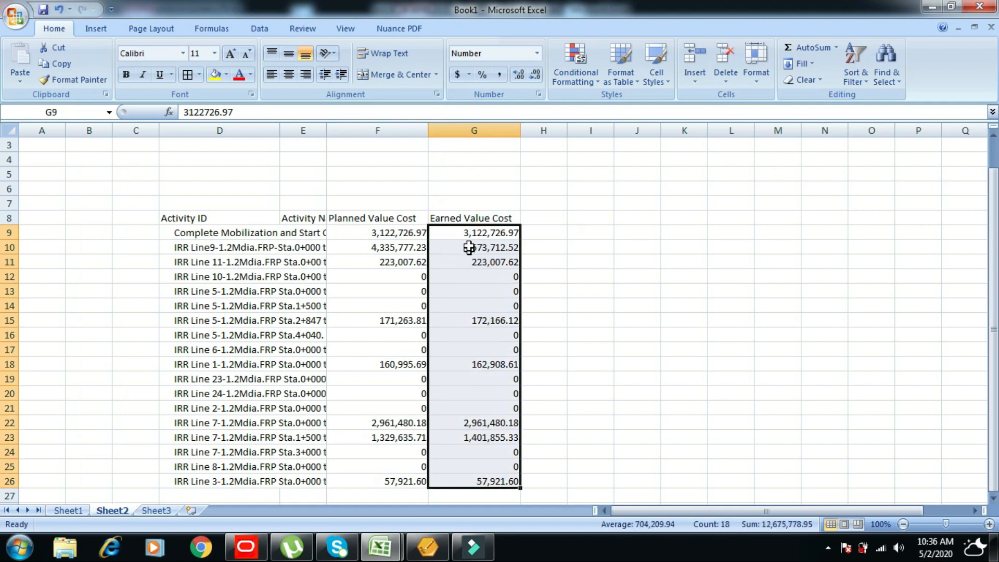
pyautogui.rightClick(470, 235)
pyautogui.click(509, 258)
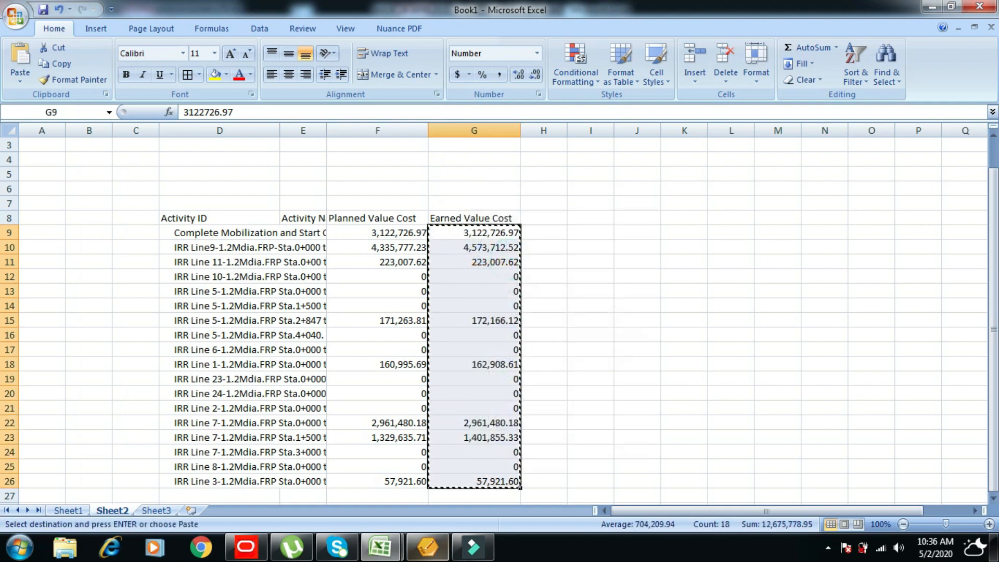
# - Switch back to the WK30 report workbook and paste the earned values as text into the To date Cost column at R11
pyautogui.moveTo(373, 550)
pyautogui.click(292, 508)
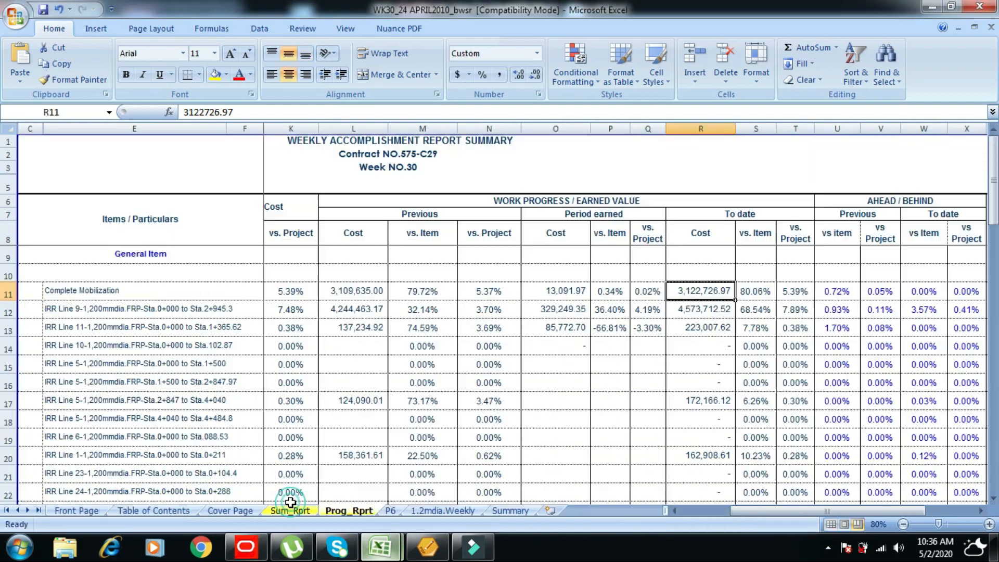
pyautogui.rightClick(699, 298)
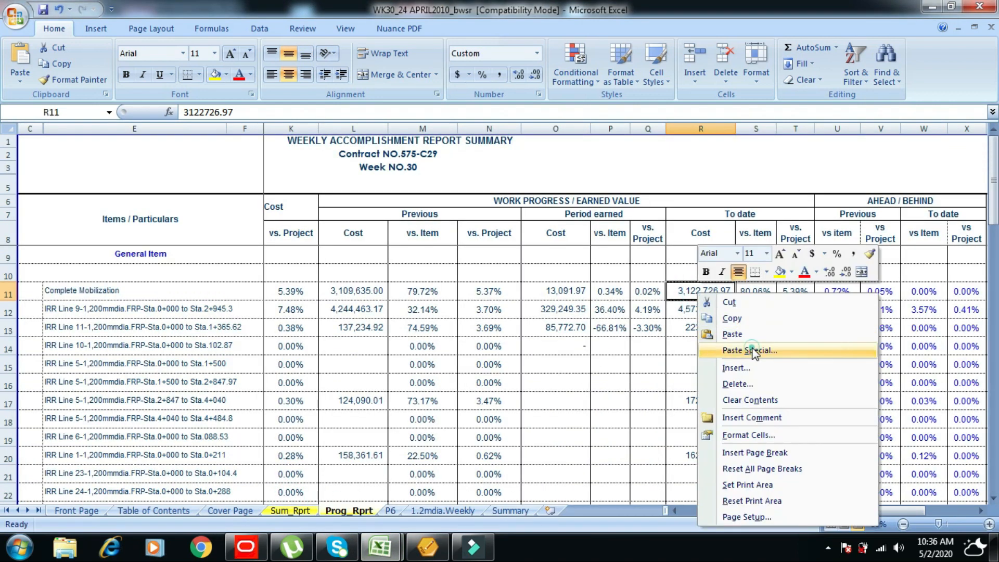
pyautogui.click(754, 352)
pyautogui.moveTo(819, 325); pyautogui.dragTo(819, 344)
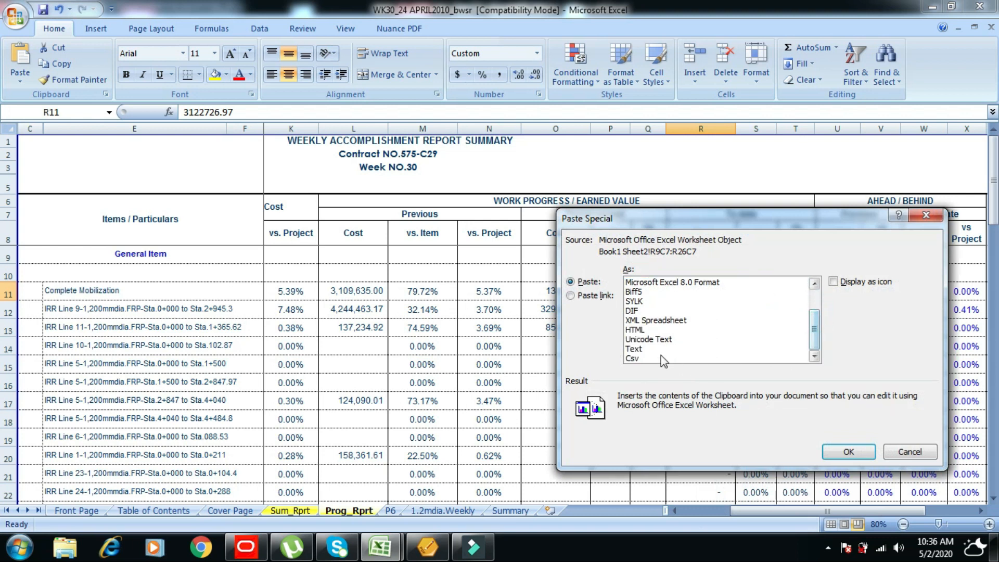
pyautogui.click(633, 349)
pyautogui.click(849, 451)
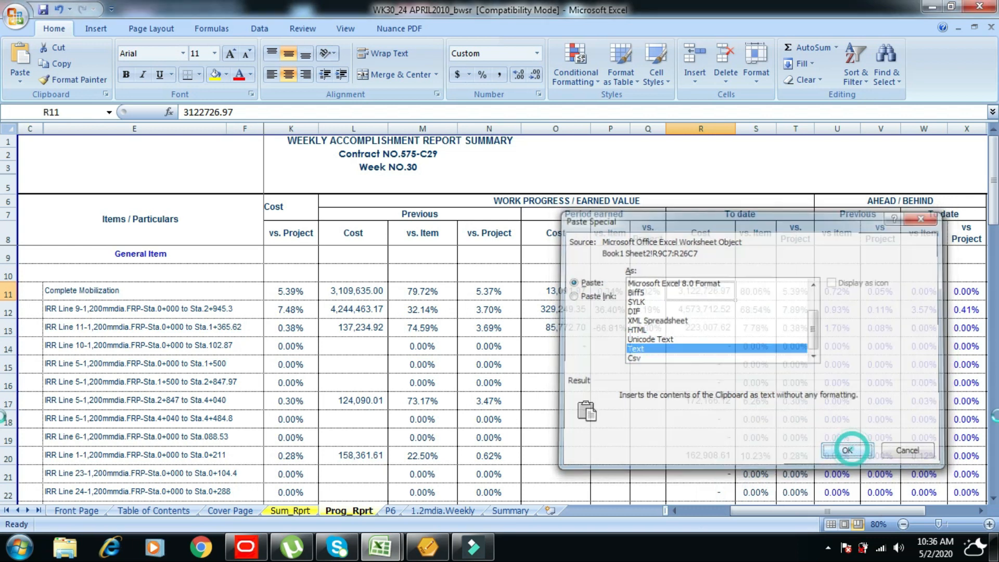
# - Review the Prog_Rprt items down to the Grand Total, then examine the weekly plan and actual rows on the P6 sheet
pyautogui.moveTo(994, 198); pyautogui.dragTo(993, 288)
pyautogui.scroll(8, 702, 439)
pyautogui.moveTo(780, 510); pyautogui.dragTo(744, 513)
pyautogui.moveTo(993, 187); pyautogui.dragTo(994, 290)
pyautogui.moveTo(3, 293); pyautogui.dragTo(3, 267)
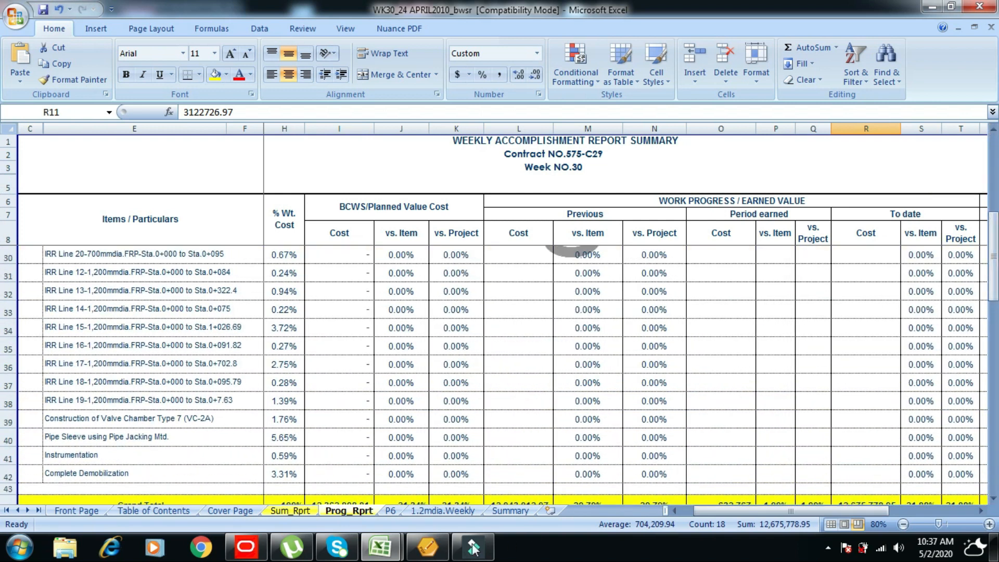
pyautogui.click(391, 511)
pyautogui.moveTo(994, 165); pyautogui.dragTo(994, 207)
pyautogui.moveTo(708, 508); pyautogui.dragTo(773, 501)
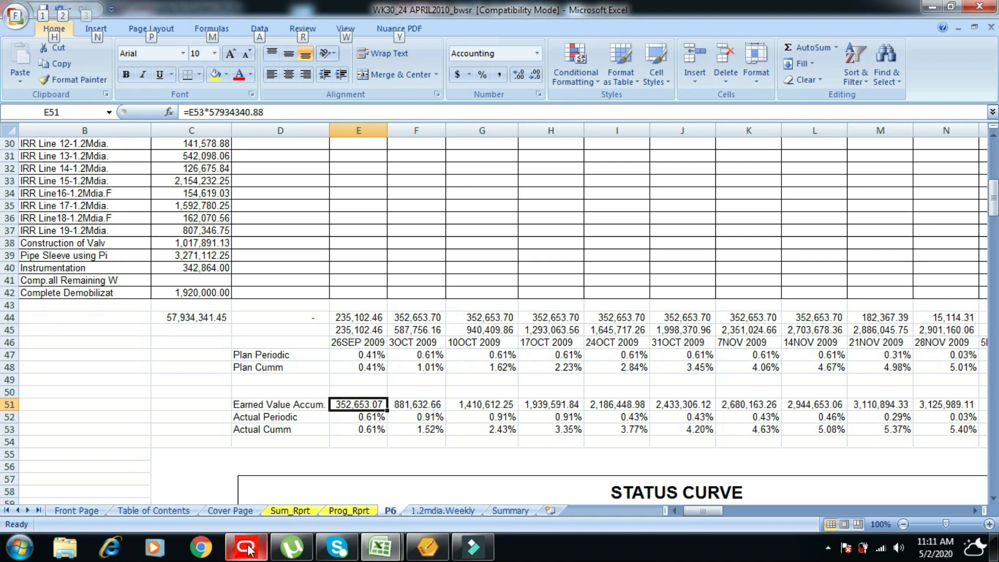
# - Compare the project's Earned Value Cost in Primavera P6 with the Excel P6 sheet's Earned Value Accum. entry for 17APR 2010
pyautogui.moveTo(249, 549)
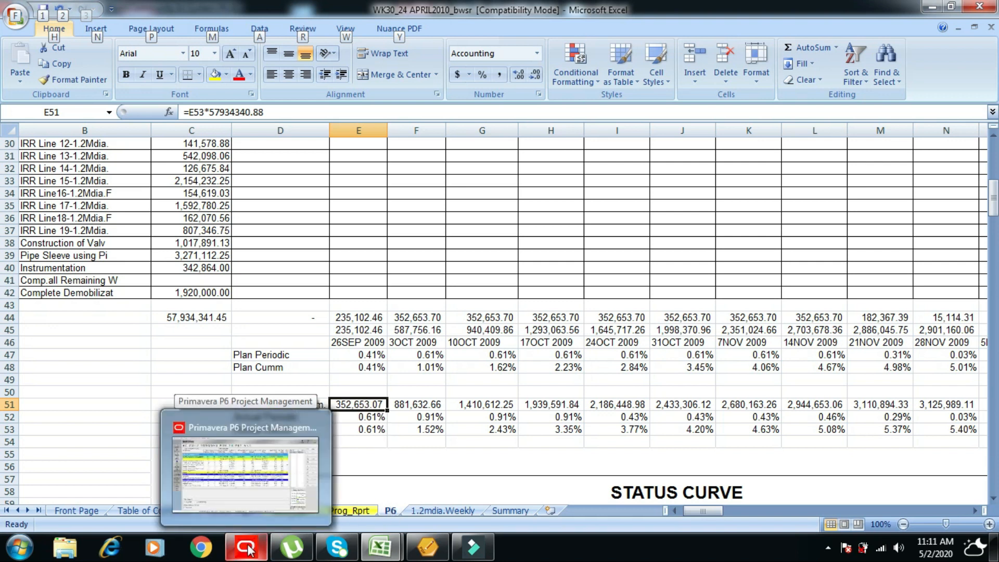
pyautogui.click(249, 549)
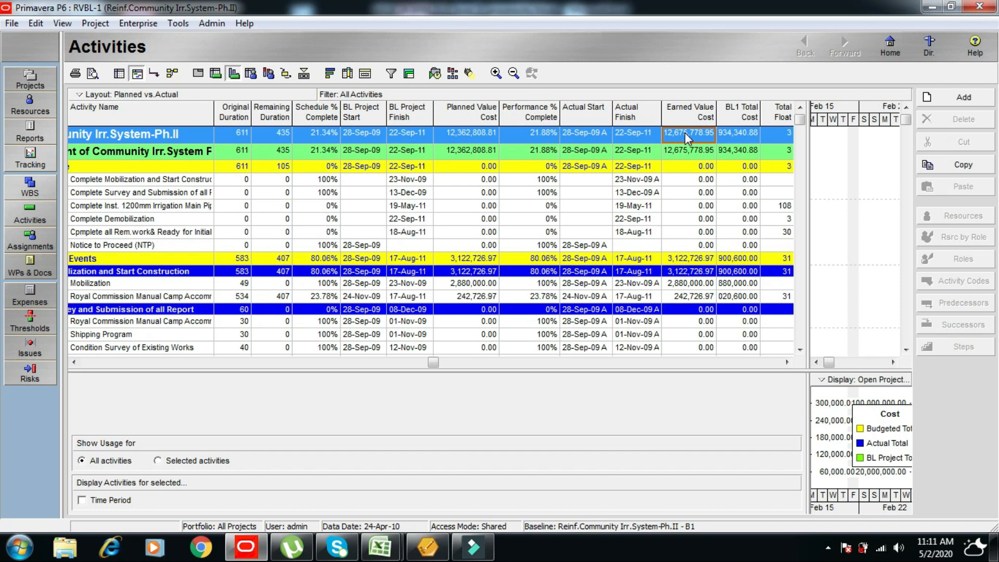
pyautogui.moveTo(384, 545)
pyautogui.click(405, 467)
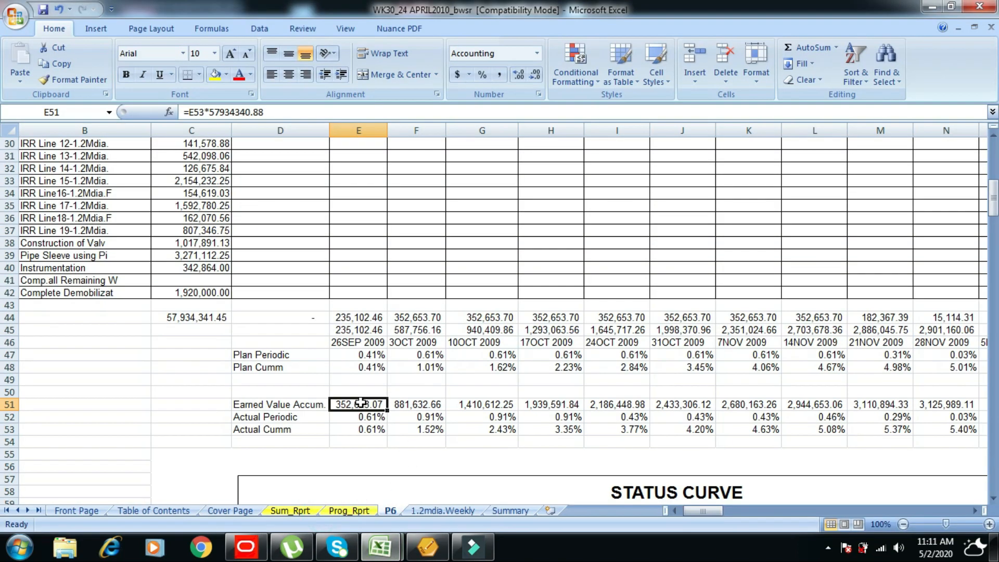
pyautogui.click(422, 408)
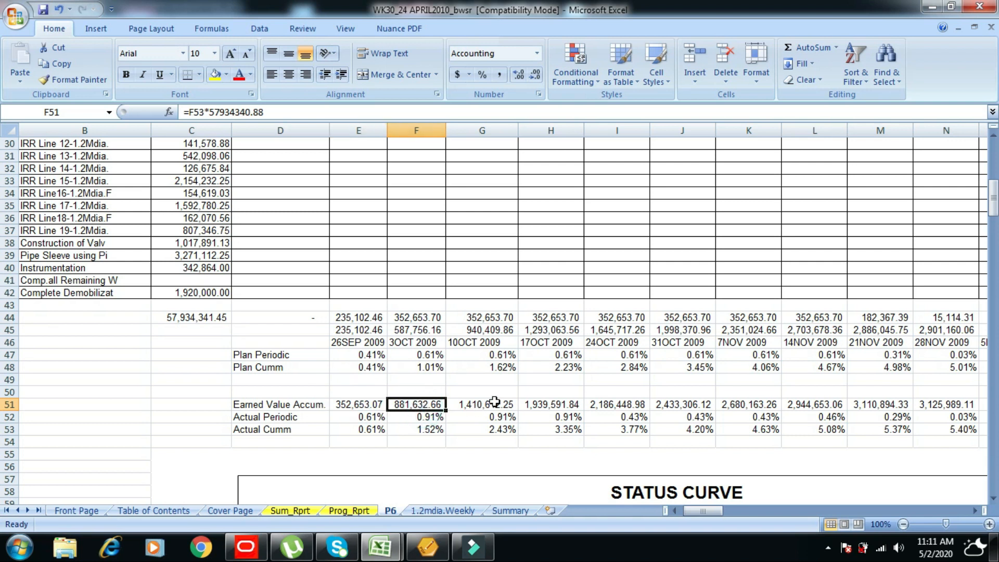
pyautogui.click(493, 407)
pyautogui.moveTo(688, 507); pyautogui.dragTo(769, 514)
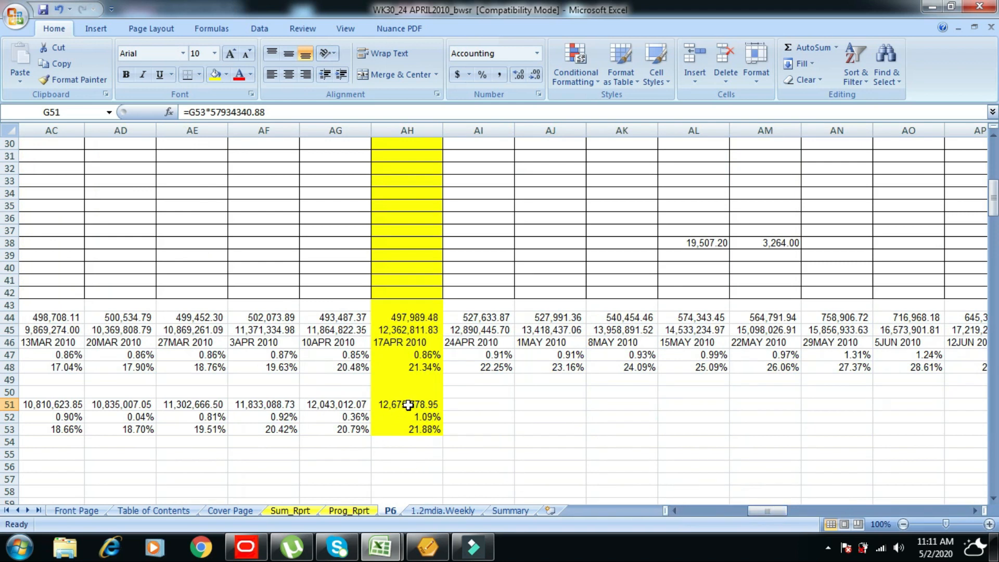
pyautogui.click(408, 404)
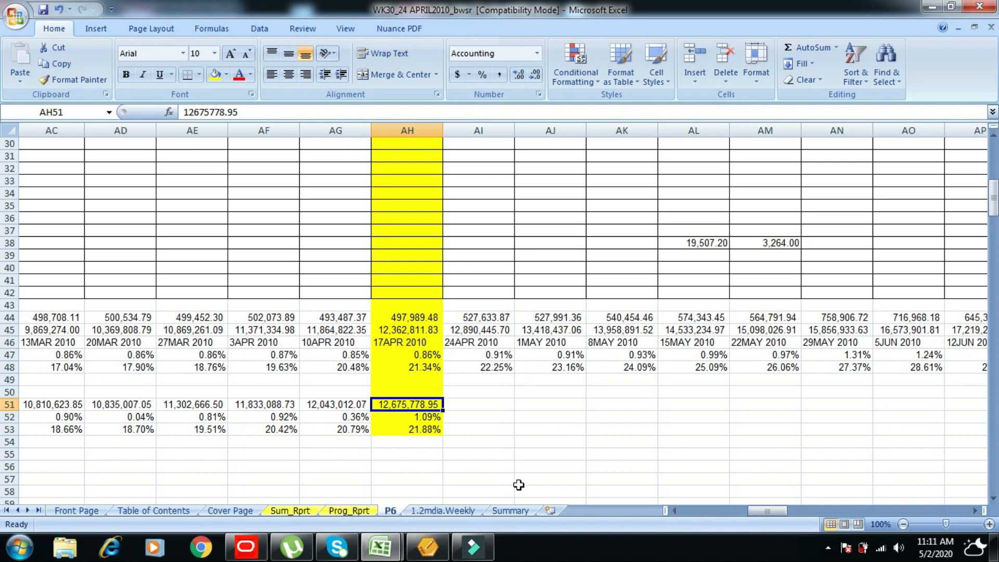
pyautogui.click(249, 555)
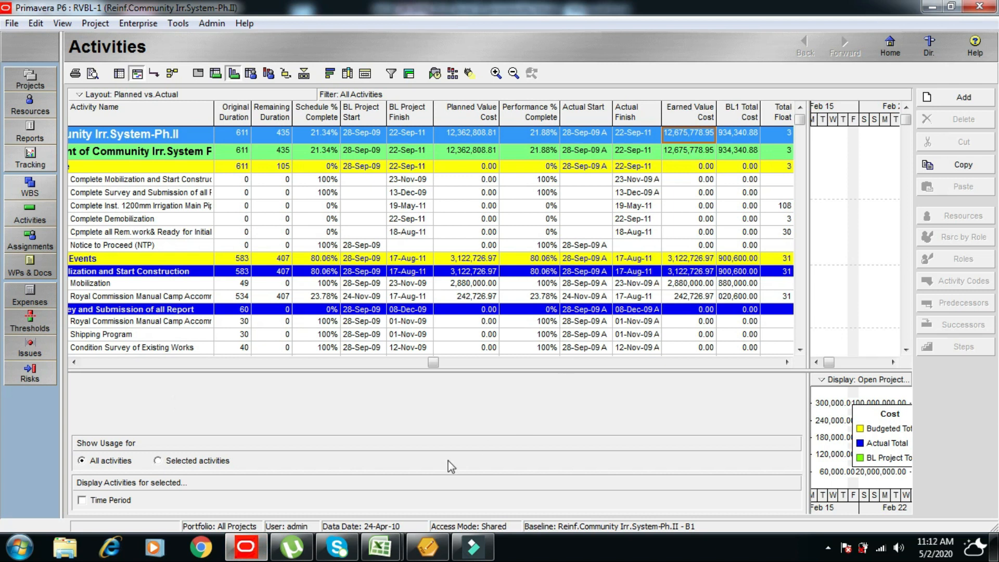
pyautogui.click(394, 539)
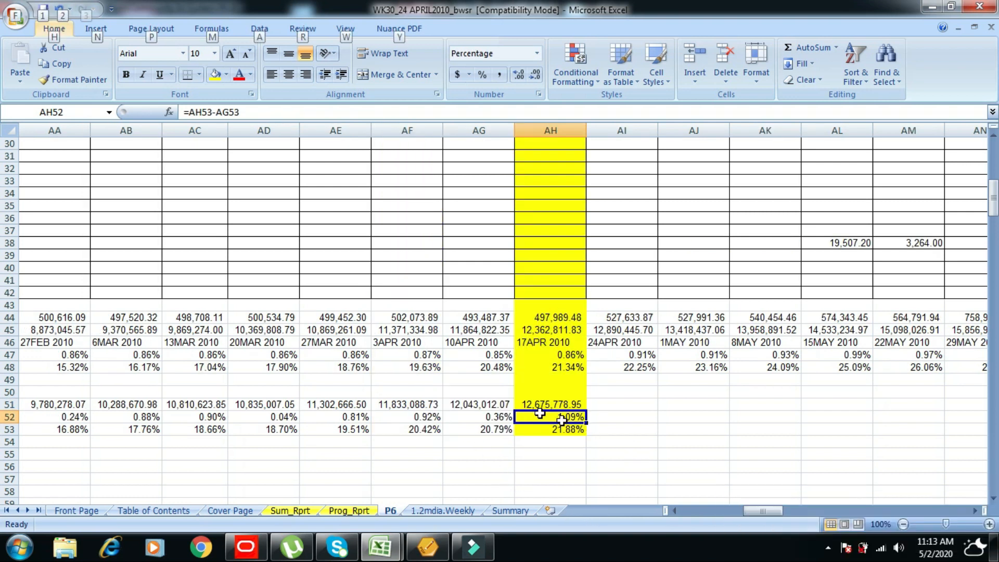
# - Check the 17APR 2010 Actual Periodic and Actual Cumm percentages against the Grand Total progress figures on Prog_Rprt
pyautogui.click(566, 420)
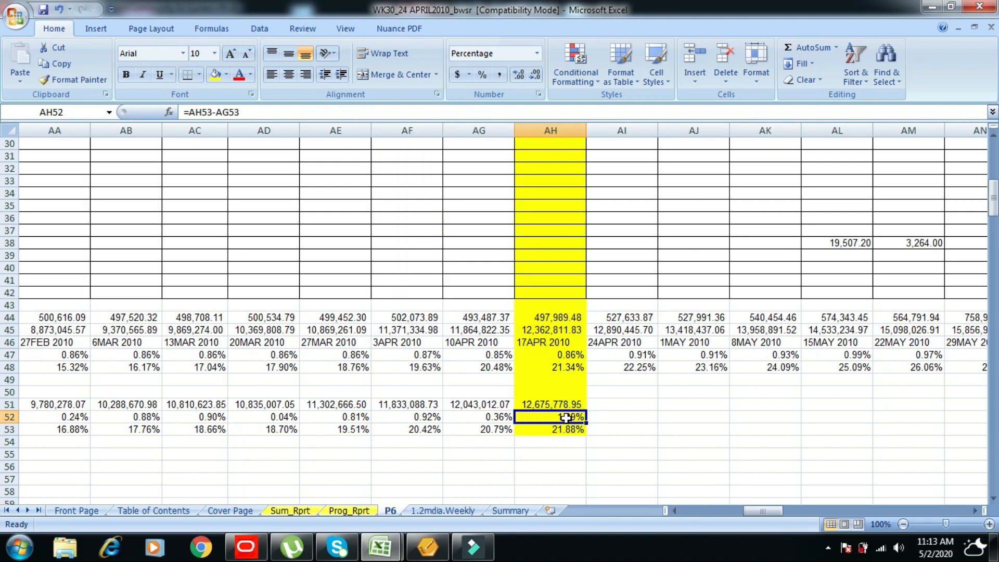
pyautogui.click(349, 511)
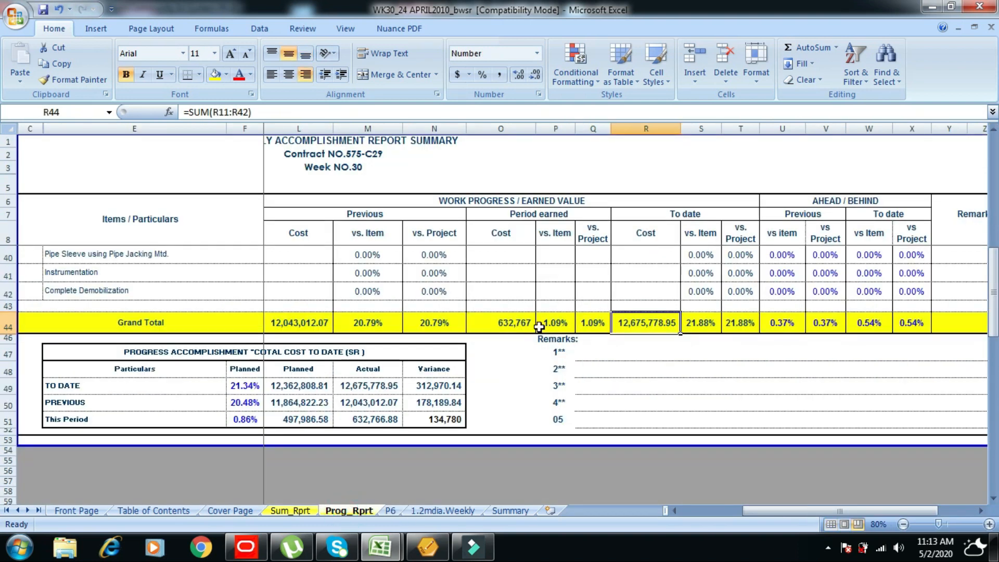
pyautogui.click(560, 328)
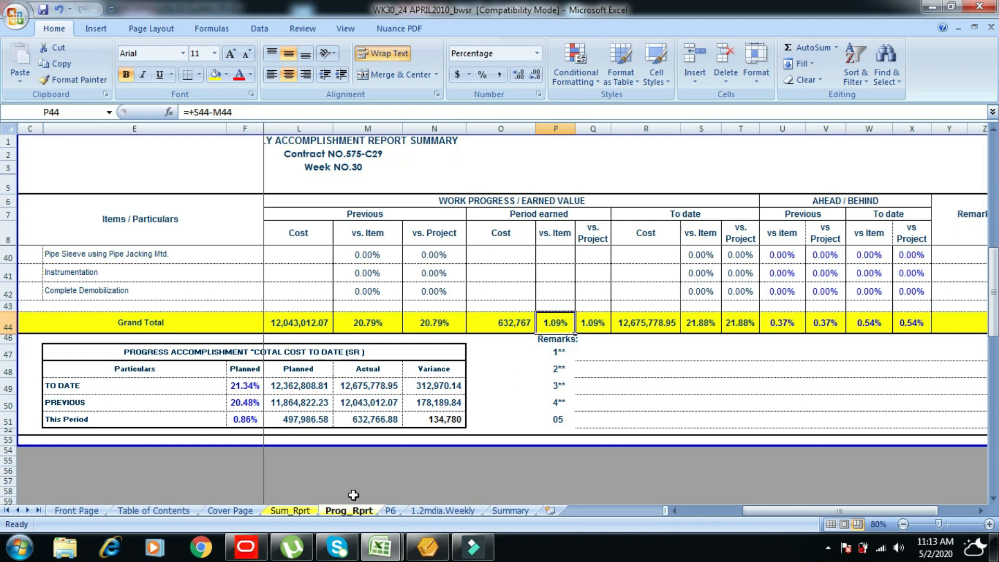
pyautogui.click(390, 511)
pyautogui.click(551, 431)
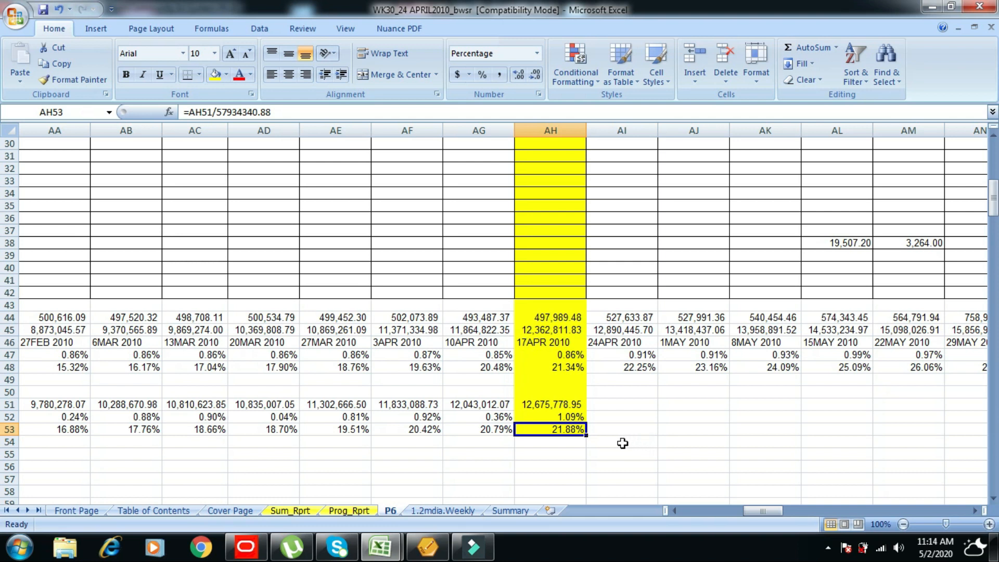
# - Compare the Grand Total to-date vs. Project percentage on Prog_Rprt with the project's Performance % Complete in Primavera P6
pyautogui.click(359, 511)
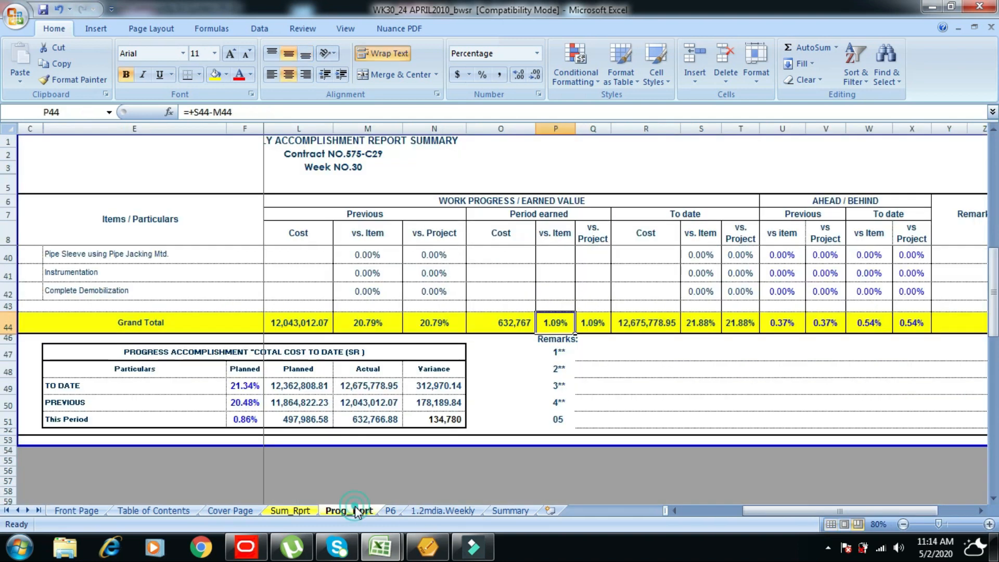
pyautogui.click(741, 327)
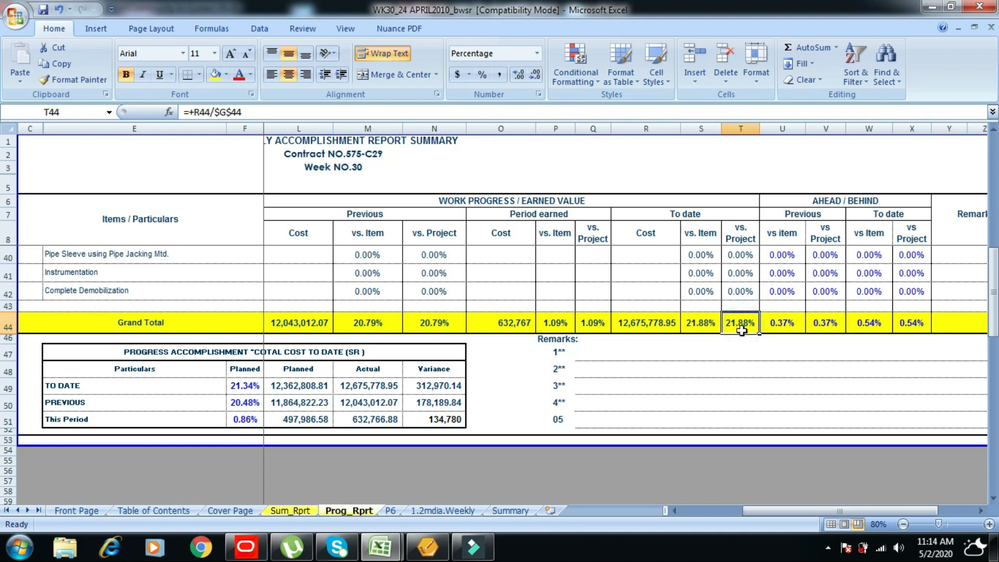
pyautogui.click(244, 547)
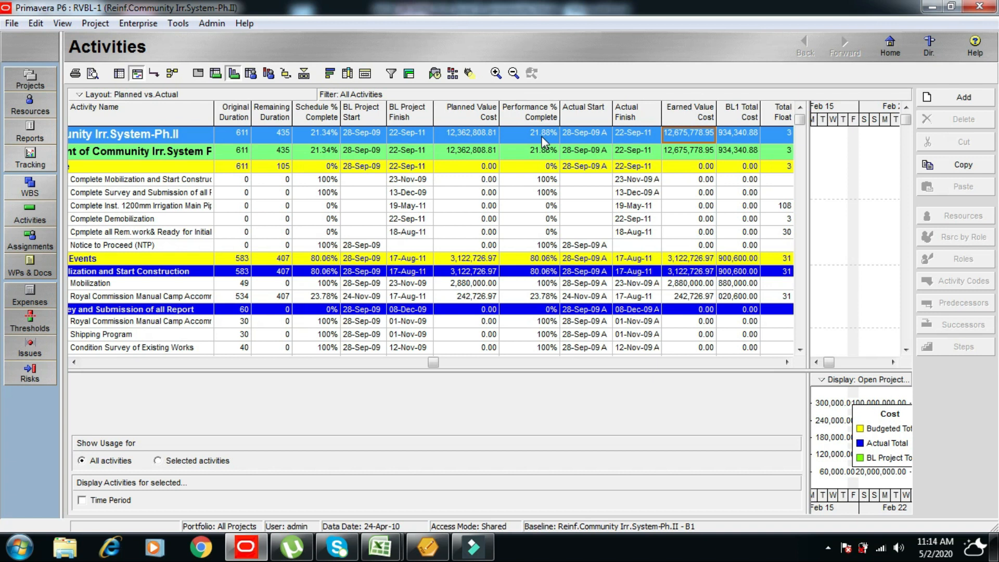
# - Switch back to the Excel P6 sheet and trace the status curve's Plan Cumm line to its source rows
pyautogui.hotkey('alt', 'Tab')
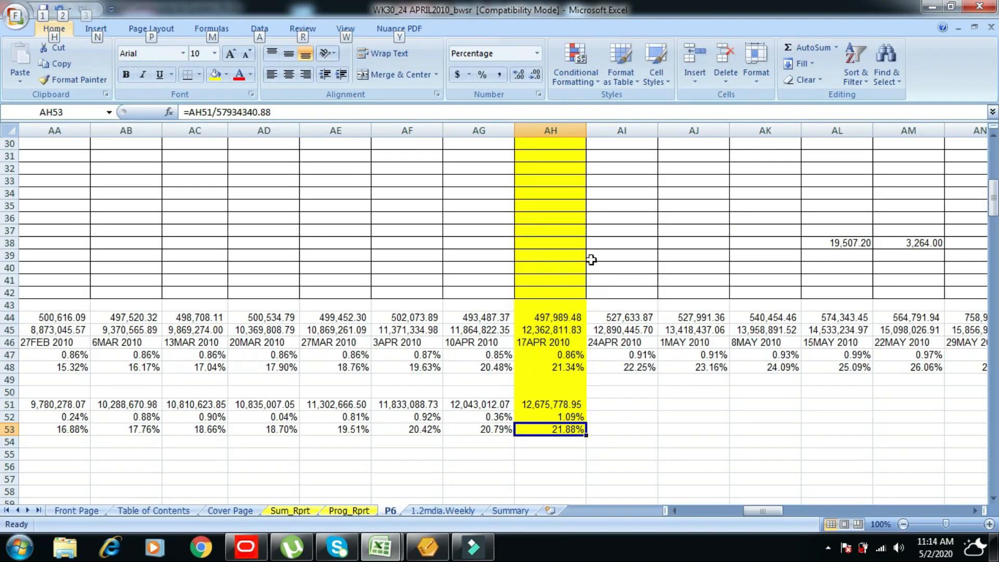
pyautogui.moveTo(993, 190); pyautogui.dragTo(993, 243)
pyautogui.moveTo(784, 512); pyautogui.dragTo(704, 511)
pyautogui.moveTo(994, 255)
pyautogui.mouseDown()
pyautogui.moveTo(994, 232)
pyautogui.moveTo(995, 249)
pyautogui.mouseUp()
pyautogui.moveTo(701, 512); pyautogui.dragTo(706, 512)
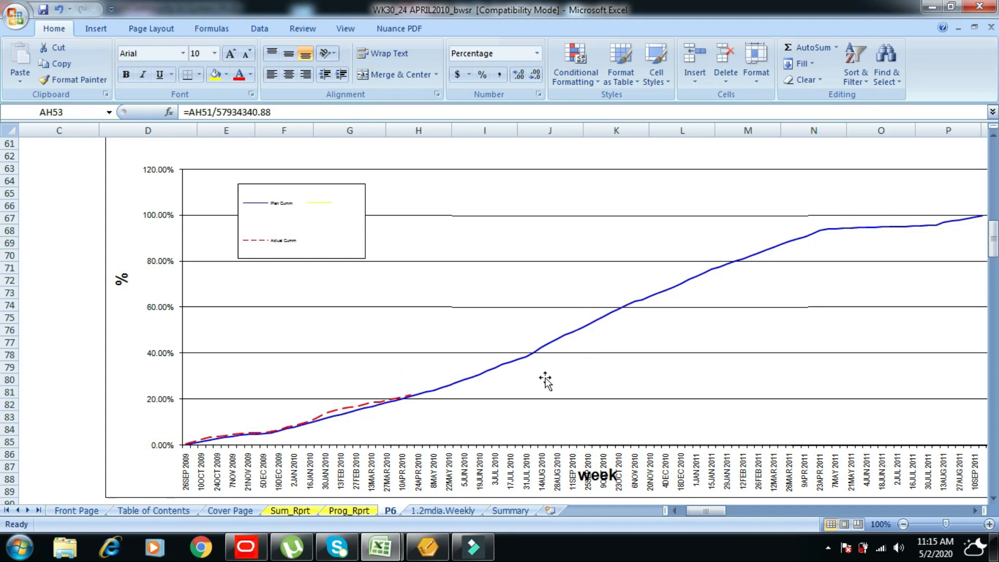
pyautogui.moveTo(992, 242)
pyautogui.mouseDown()
pyautogui.moveTo(994, 228)
pyautogui.moveTo(994, 246)
pyautogui.mouseUp()
pyautogui.click(665, 230)
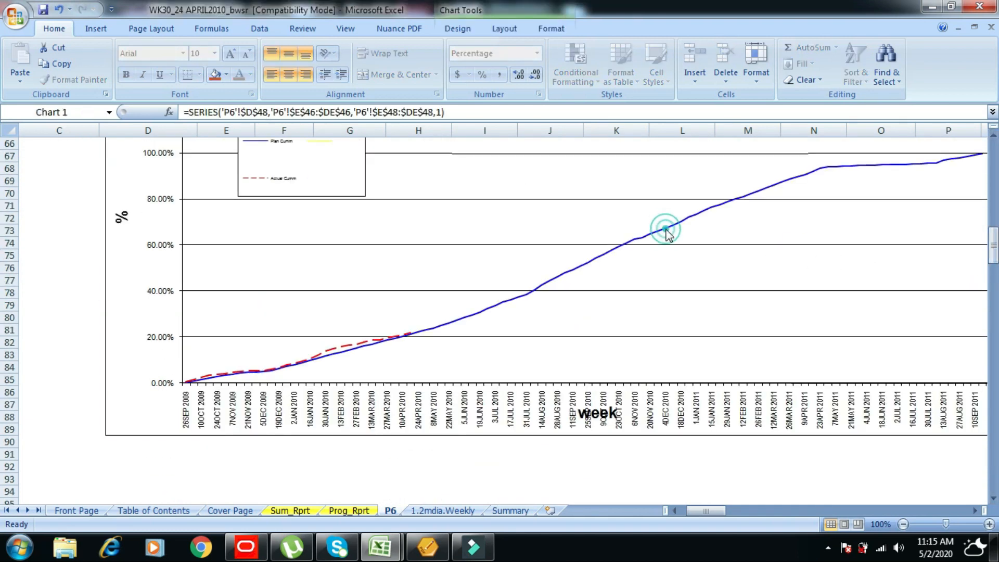
pyautogui.moveTo(993, 255); pyautogui.dragTo(994, 210)
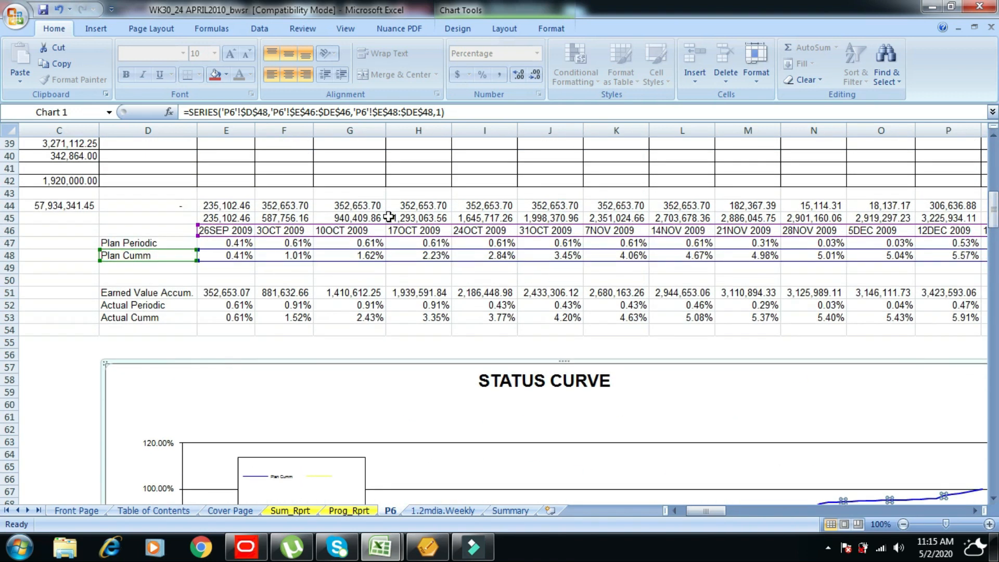
pyautogui.moveTo(993, 205); pyautogui.dragTo(994, 231)
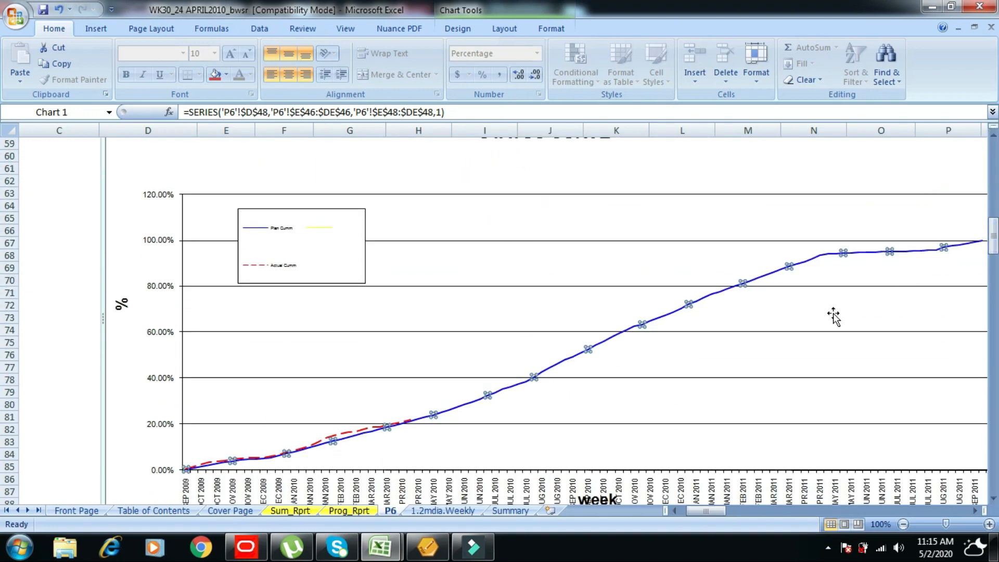
# - Trace the status curve's Actual Cumm line to its source row in the weekly data, then return to the chart
pyautogui.click(465, 460)
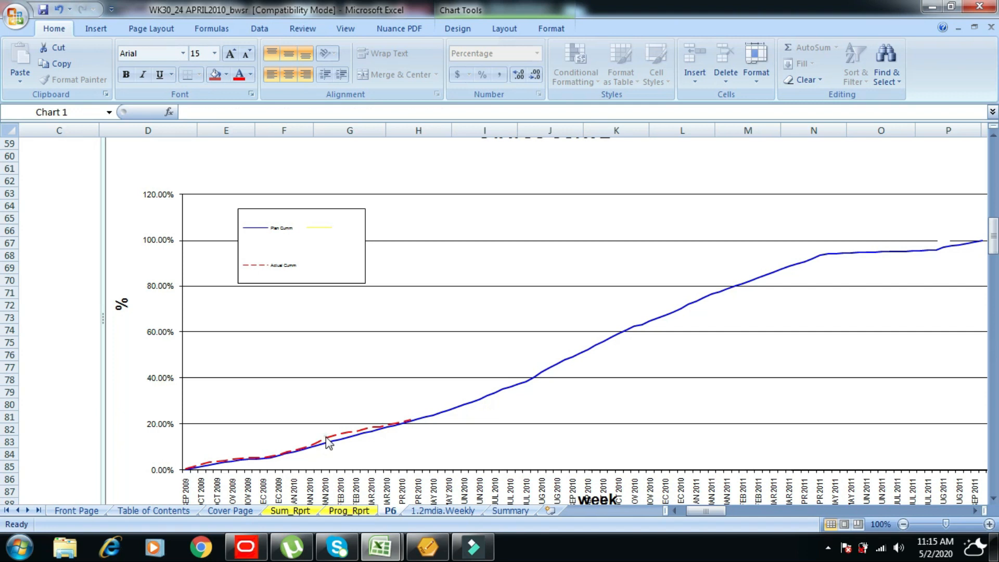
pyautogui.click(328, 440)
pyautogui.moveTo(993, 238); pyautogui.dragTo(993, 225)
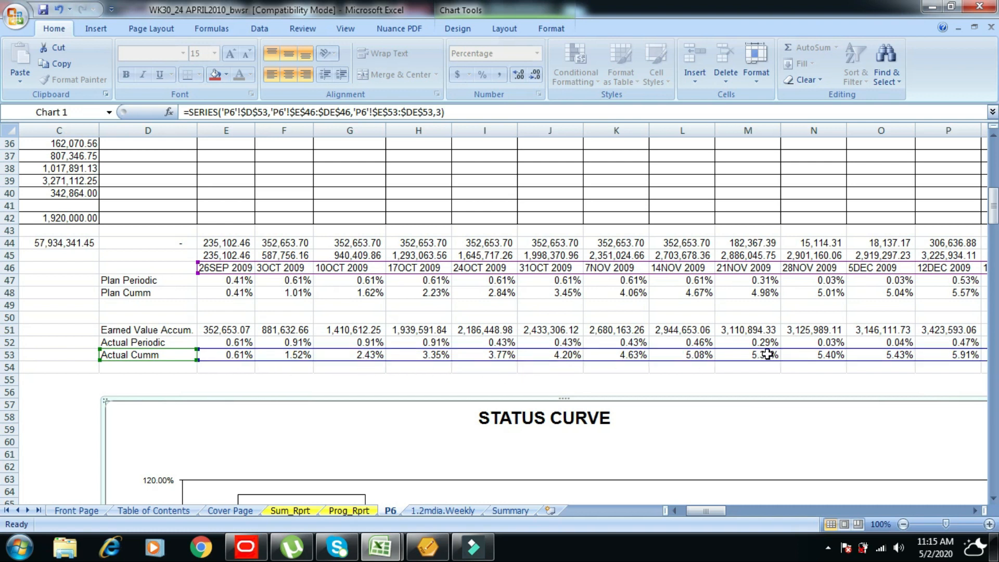
pyautogui.moveTo(992, 204); pyautogui.dragTo(992, 237)
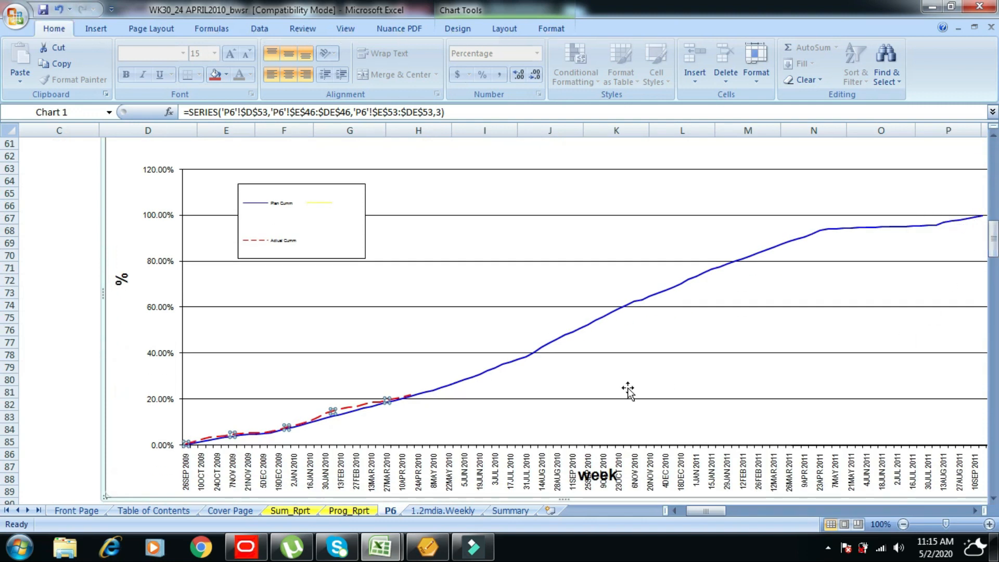
pyautogui.click(575, 371)
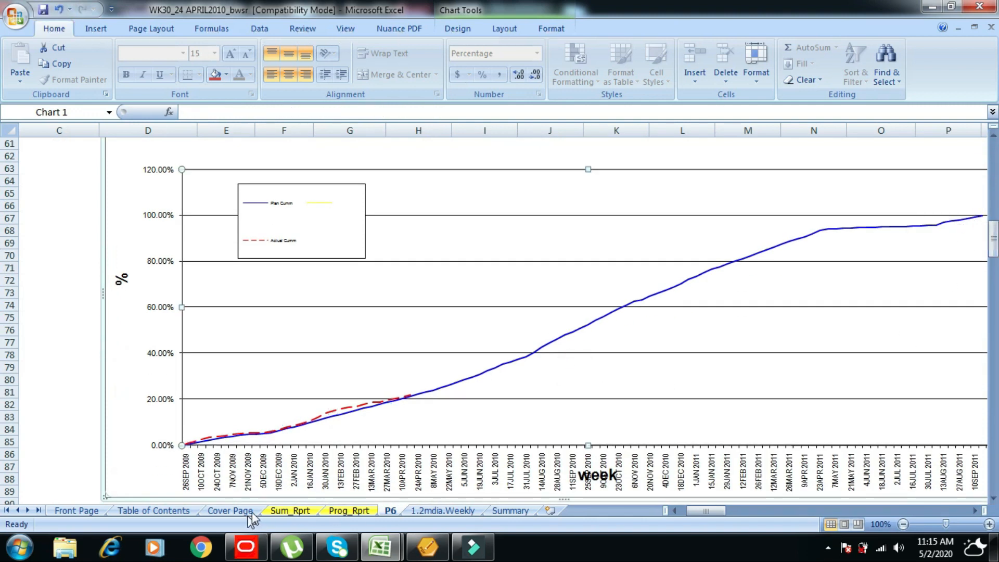
# - Check the scheduled To date, This Period and Previous percentages and the Previous scheduled cost on Sum_Rprt, including their formulas
pyautogui.click(289, 510)
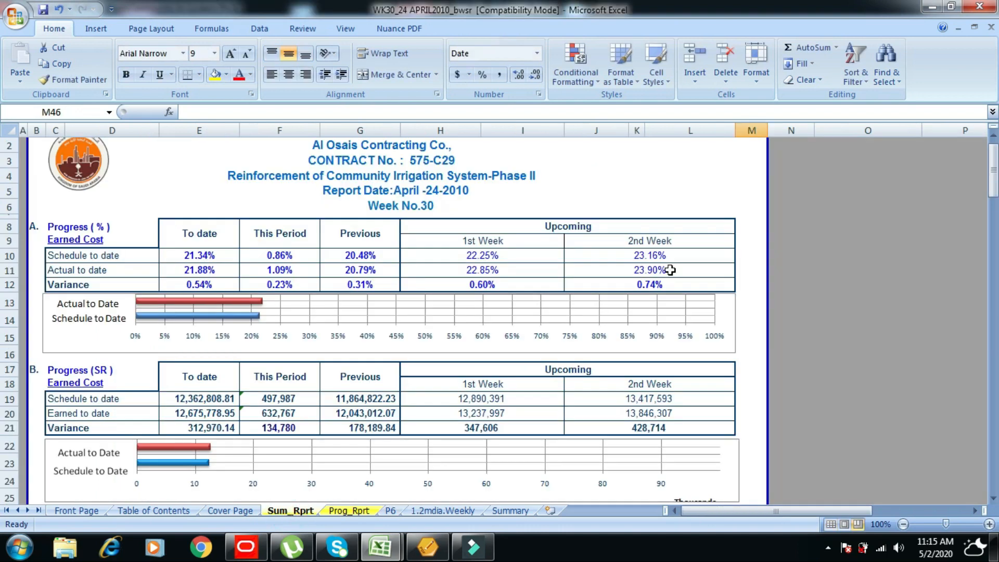
pyautogui.moveTo(994, 171); pyautogui.dragTo(993, 172)
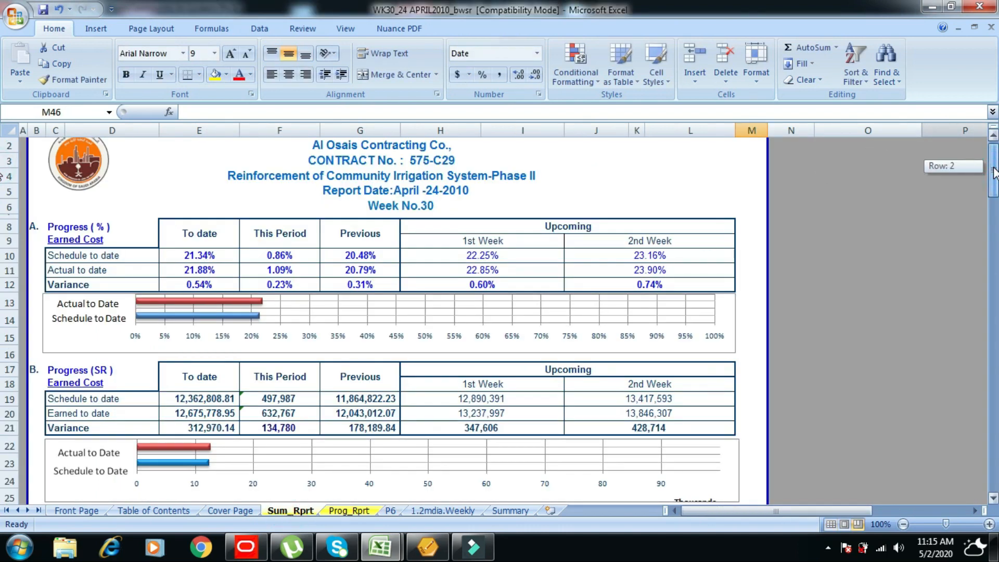
pyautogui.moveTo(993, 171); pyautogui.dragTo(993, 171)
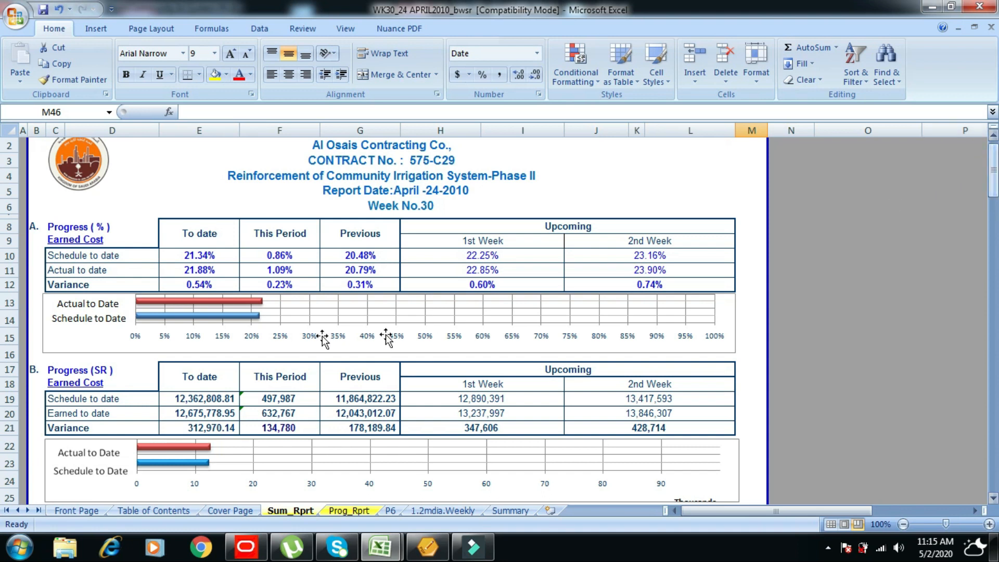
pyautogui.click(198, 258)
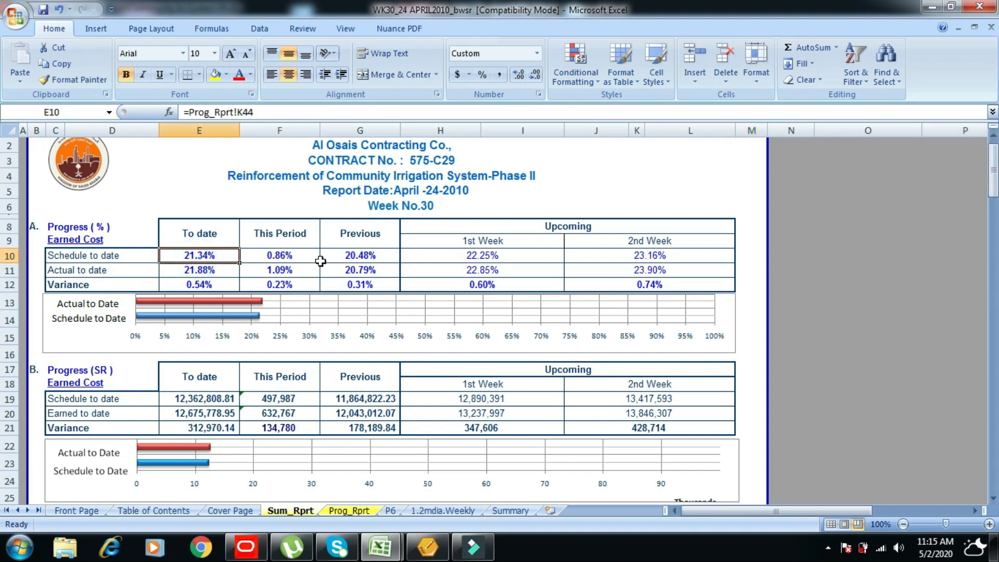
pyautogui.click(273, 257)
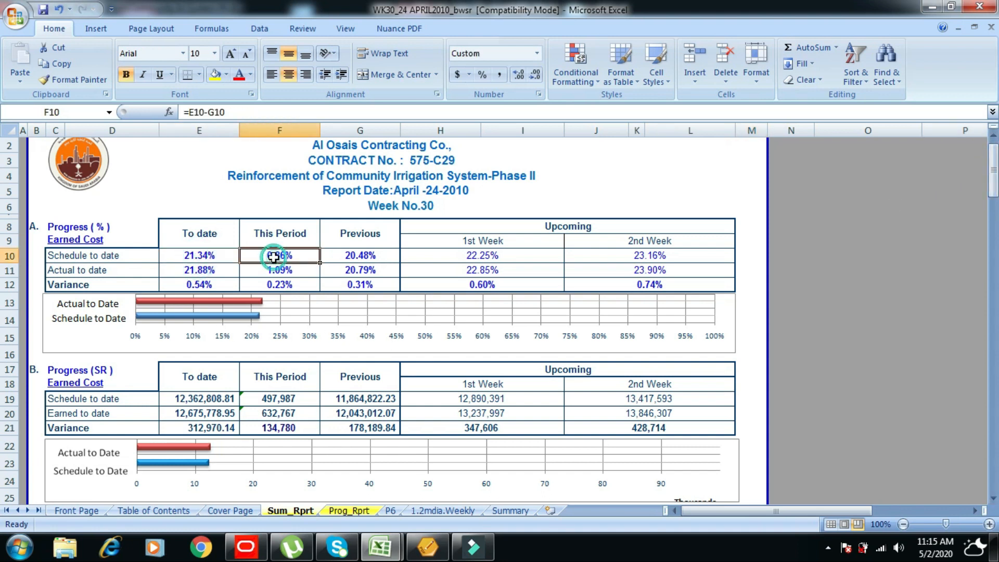
pyautogui.click(363, 256)
pyautogui.click(353, 400)
# - Examine the status curve and its cost progress table on Sum_Rprt, then revisit the Grand Total on Prog_Rprt
pyautogui.moveTo(994, 174); pyautogui.dragTo(994, 240)
pyautogui.moveTo(2, 240); pyautogui.dragTo(2, 291)
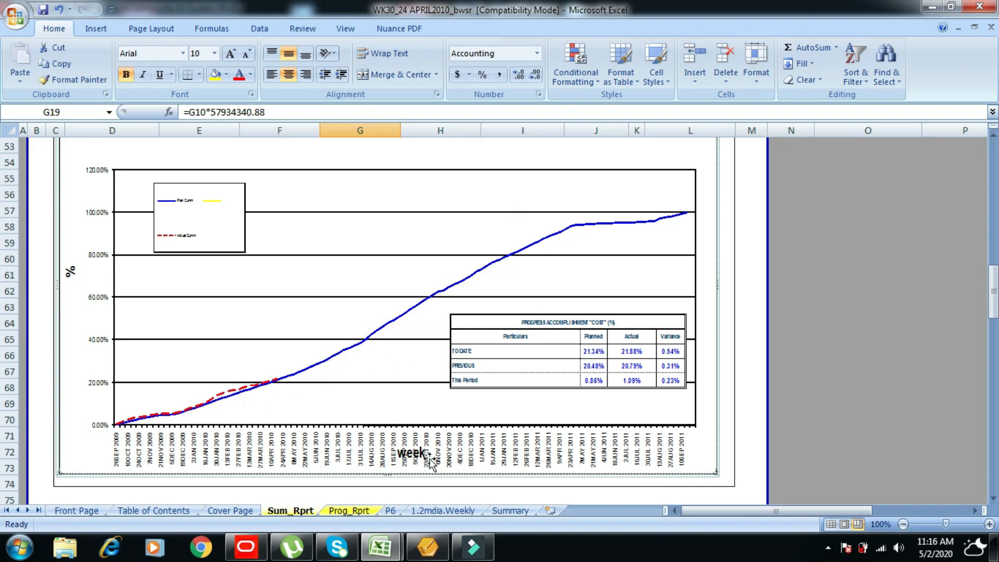
pyautogui.click(355, 513)
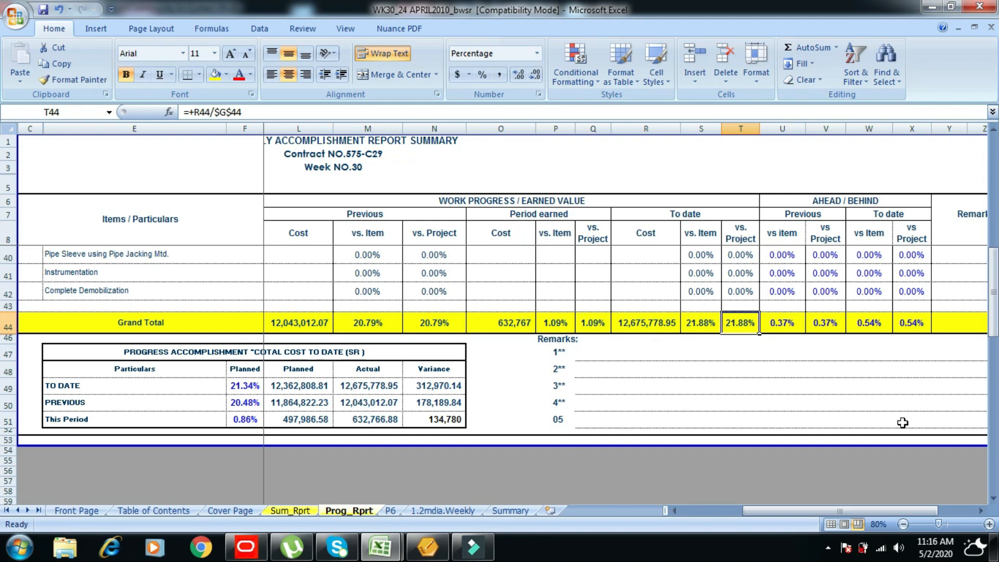
pyautogui.moveTo(992, 270); pyautogui.dragTo(992, 261)
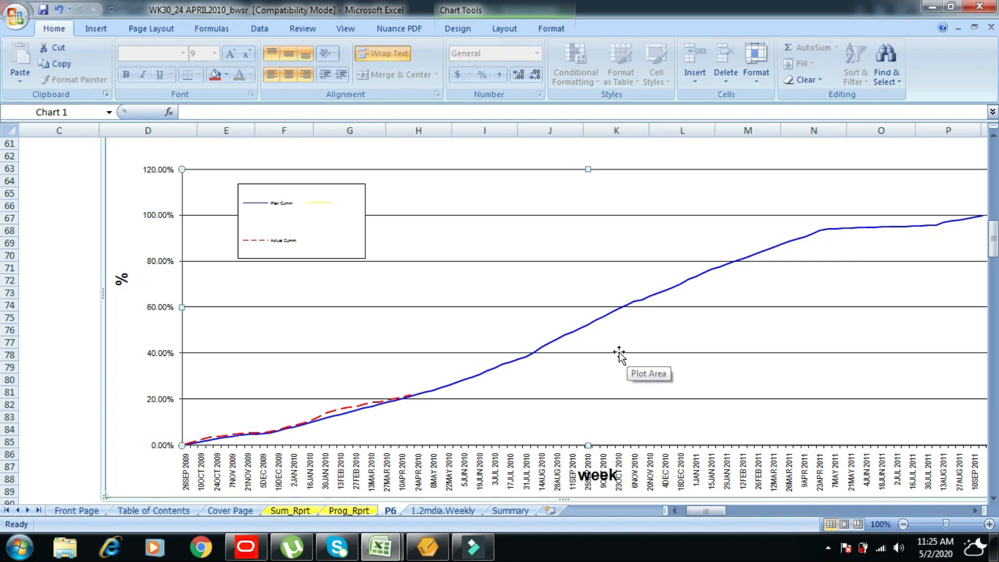
# - Examine the 1.2mdia.Weekly sheet, comparing IRR Line9's total with its weekly quantities from 12-Dec 2009 onward
pyautogui.click(432, 511)
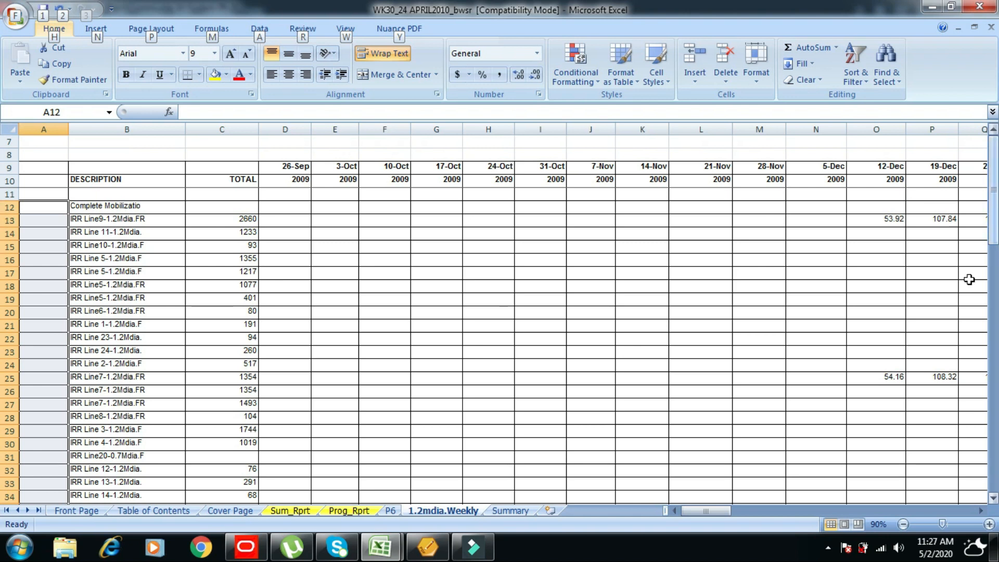
pyautogui.moveTo(708, 515)
pyautogui.mouseDown()
pyautogui.moveTo(834, 517)
pyautogui.moveTo(698, 517)
pyautogui.mouseUp()
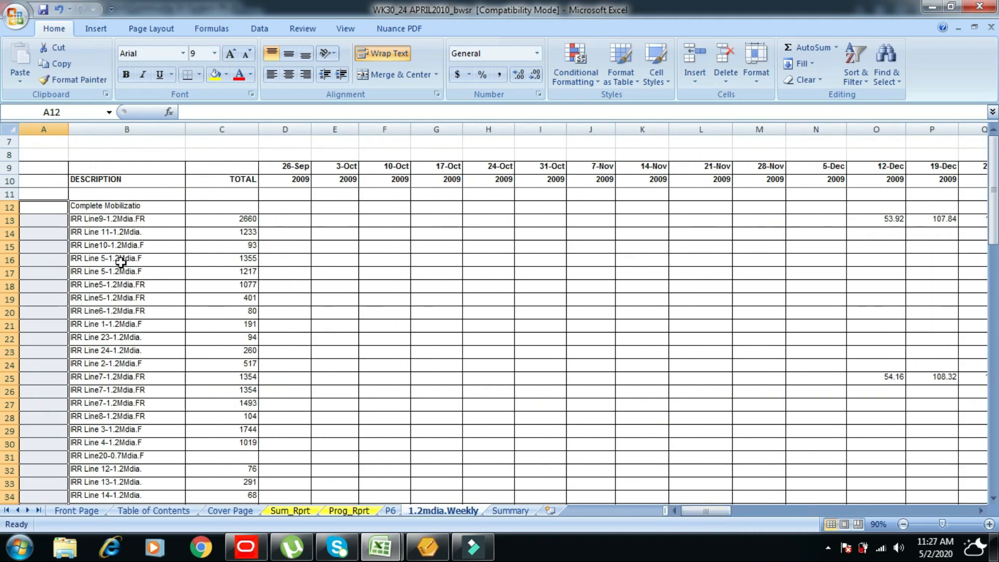
pyautogui.click(241, 221)
pyautogui.click(239, 232)
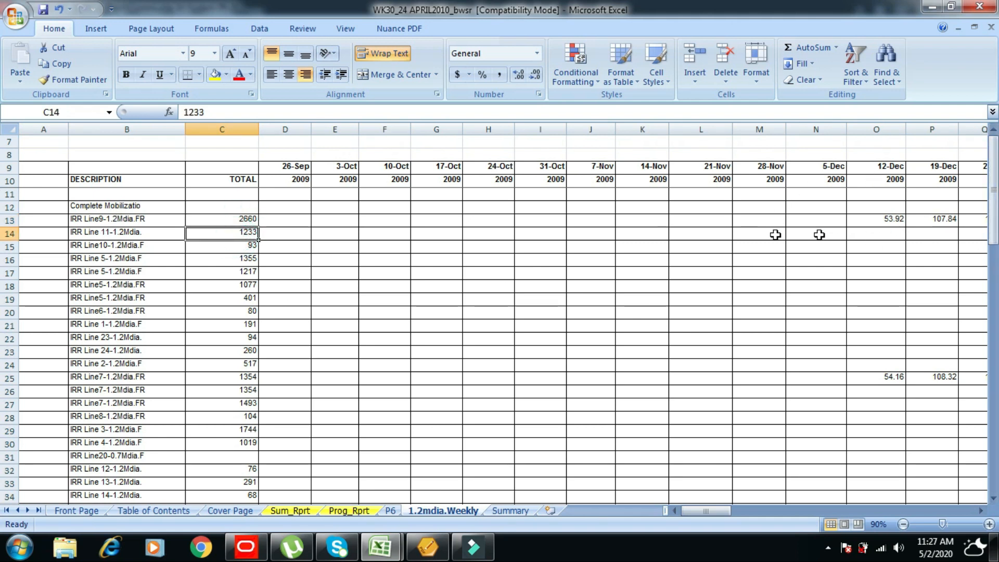
pyautogui.click(244, 219)
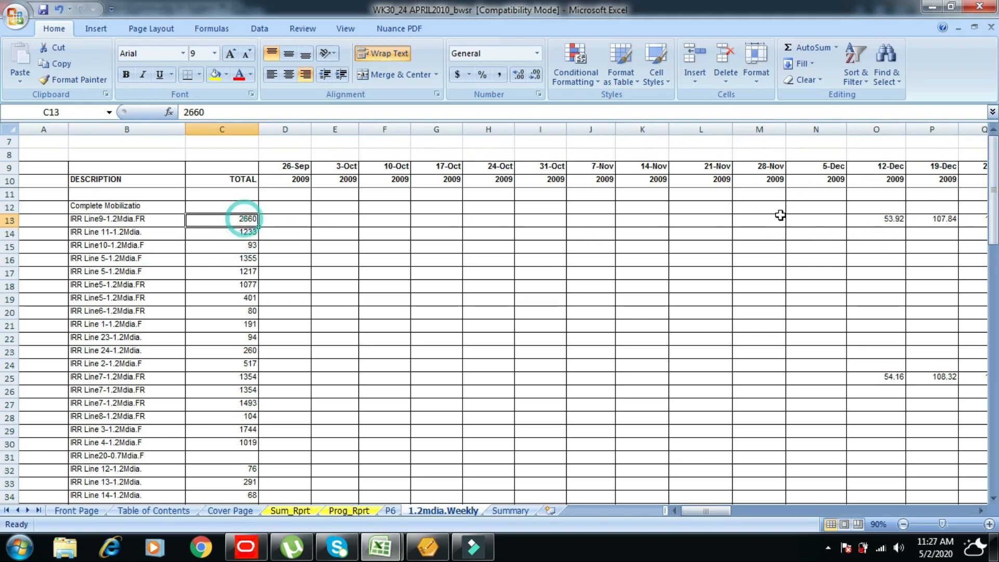
pyautogui.click(882, 218)
pyautogui.click(245, 219)
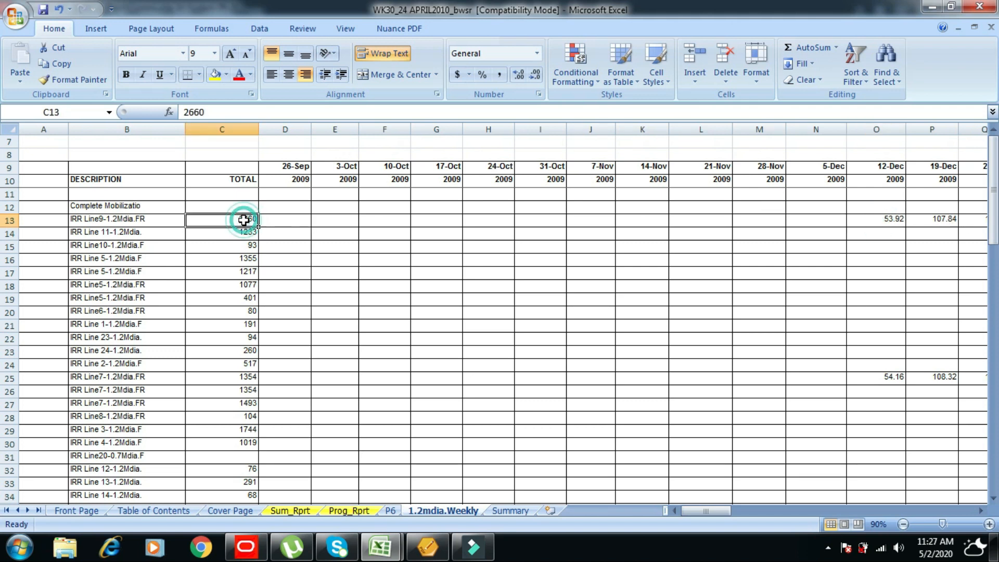
pyautogui.click(899, 218)
pyautogui.click(946, 219)
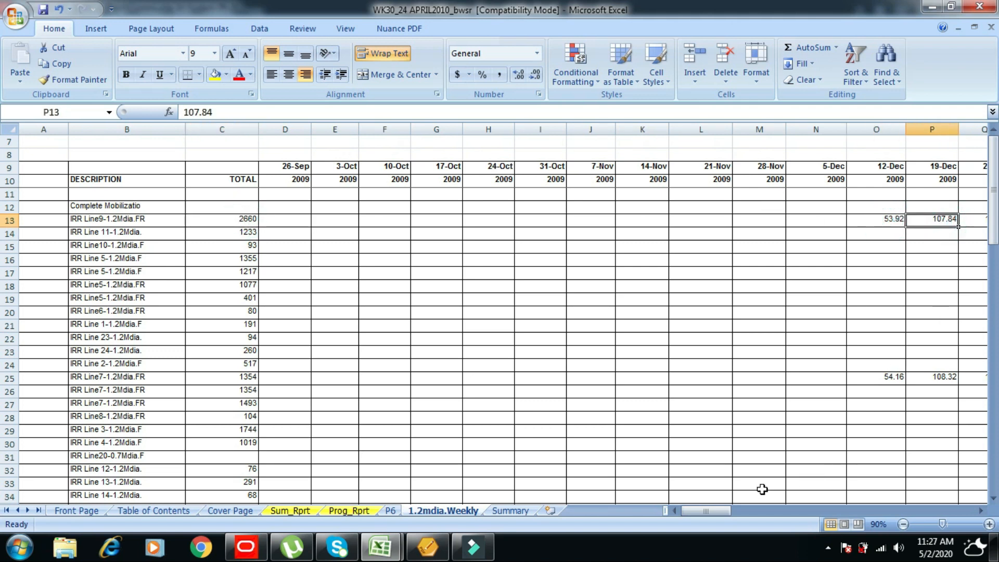
pyautogui.moveTo(719, 509); pyautogui.dragTo(757, 510)
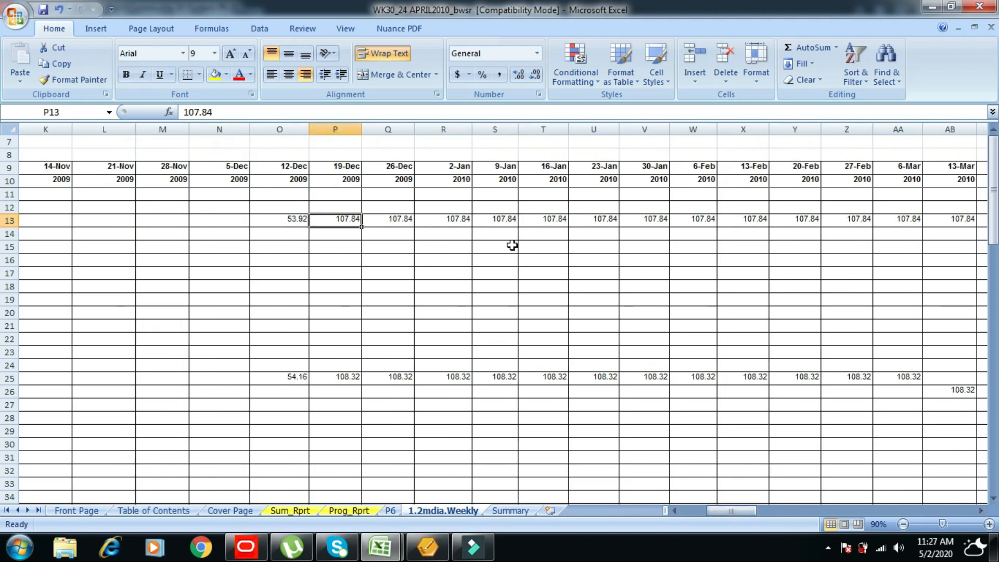
pyautogui.moveTo(728, 510); pyautogui.dragTo(683, 507)
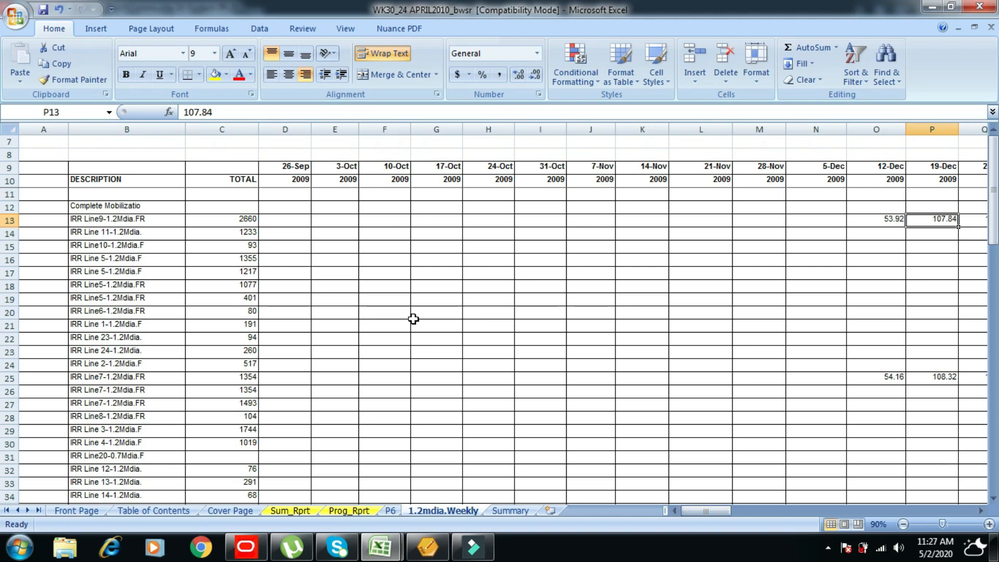
# - Switch to Primavera P6, open the Resource Assignments view and widen the table beside the usage spreadsheet
pyautogui.click(264, 553)
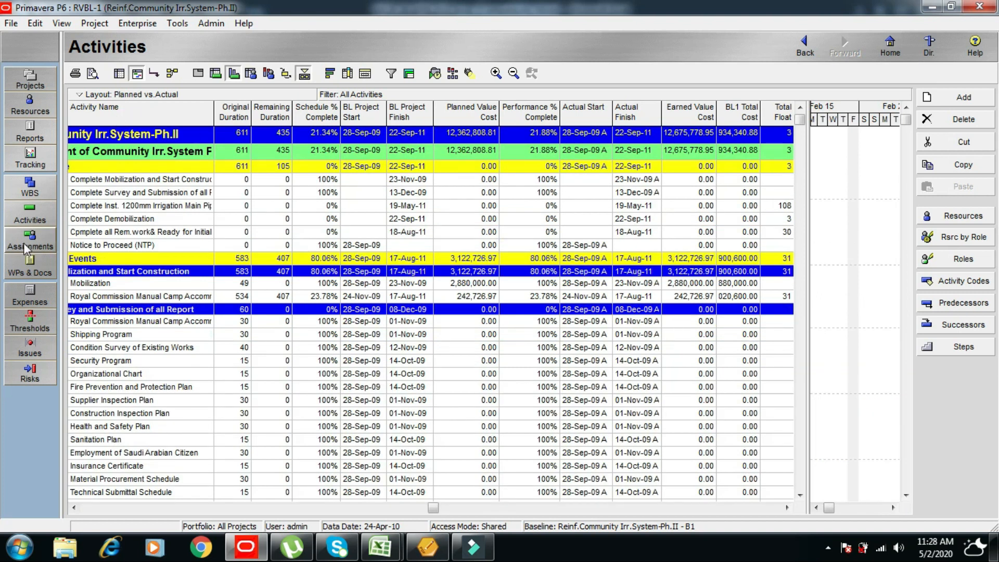
pyautogui.click(28, 244)
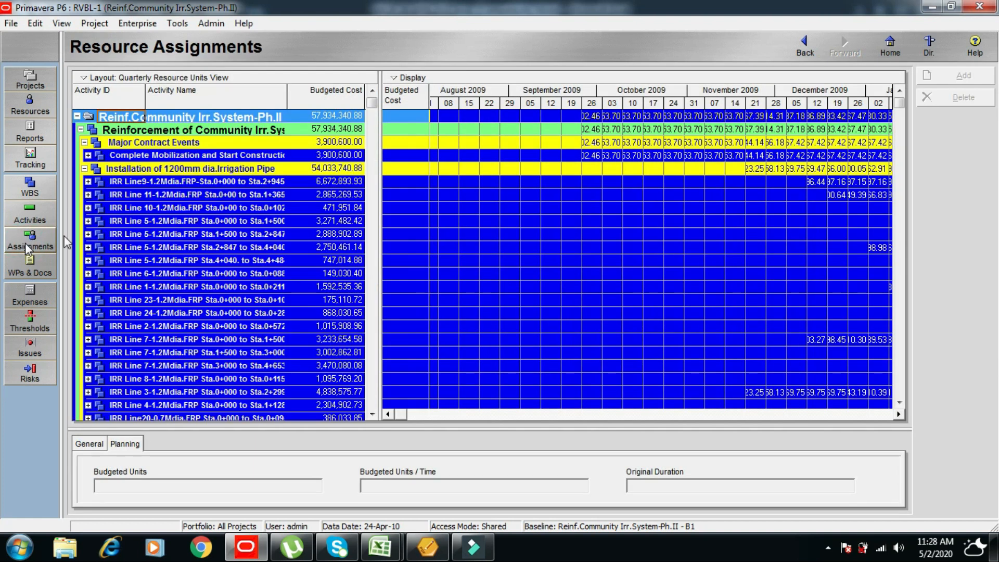
pyautogui.moveTo(378, 136); pyautogui.dragTo(412, 135)
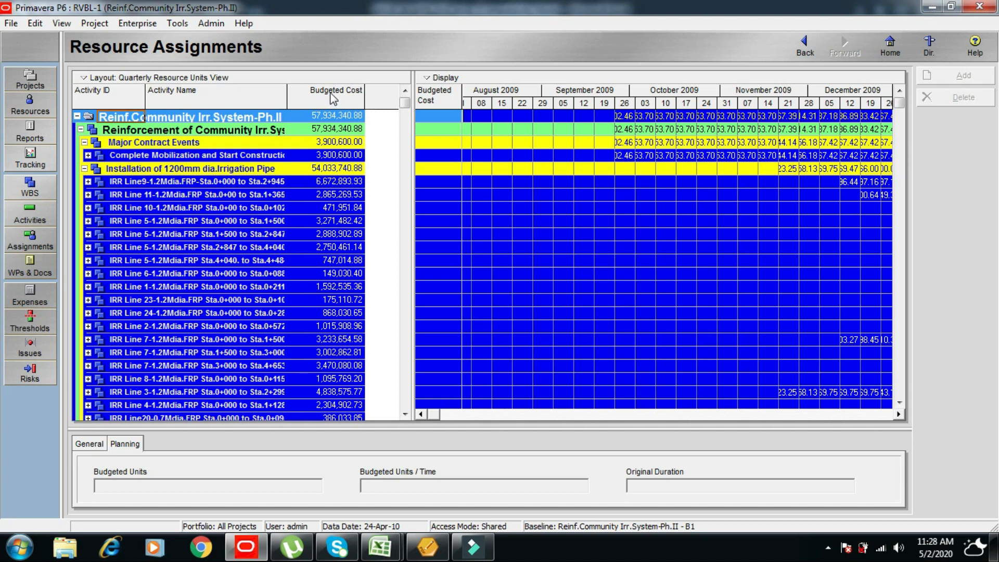
# - Replace the Budgeted Cost column with Budgeted Units in the assignments table and widen the new column to show its full heading
pyautogui.click(255, 221)
pyautogui.click(150, 78)
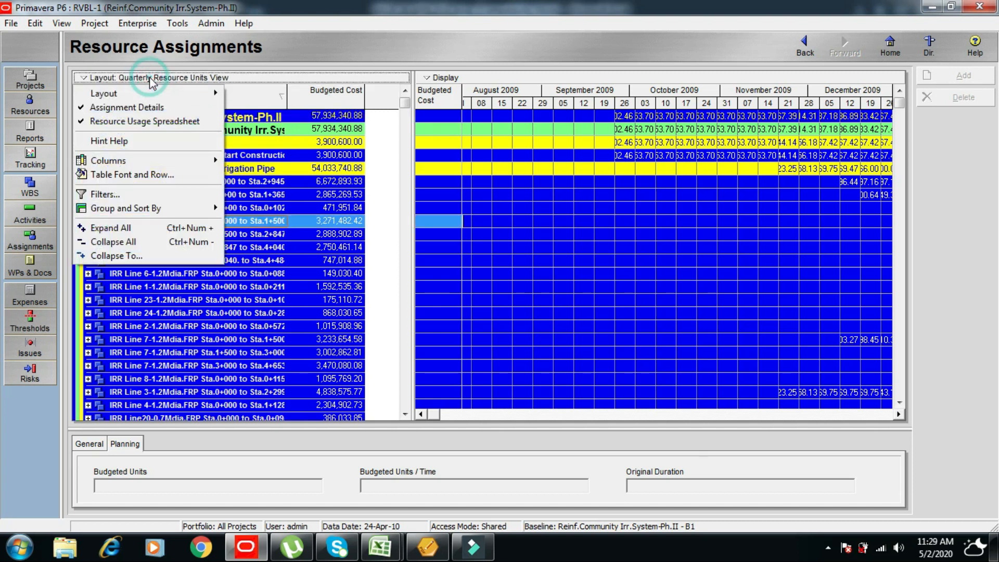
pyautogui.moveTo(124, 161)
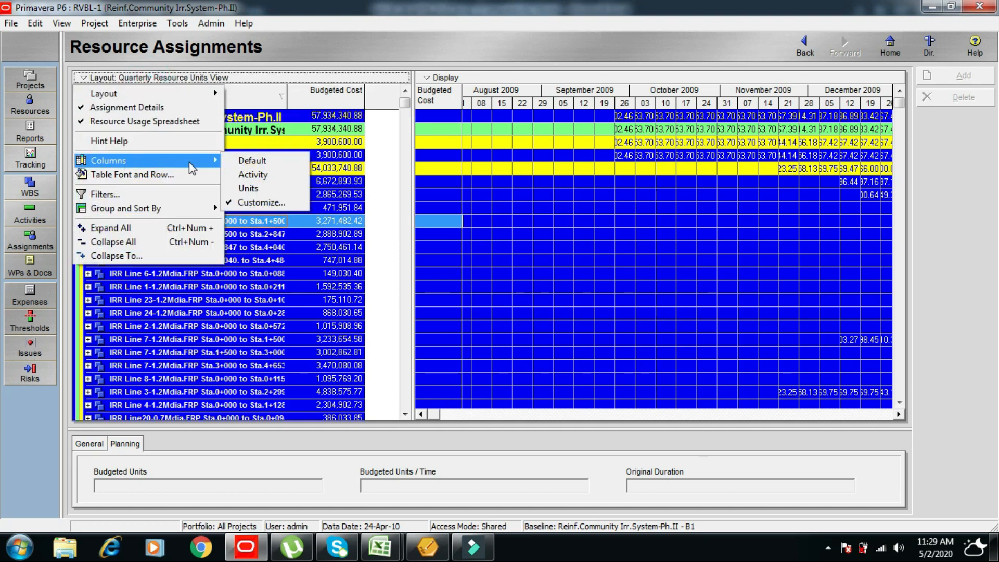
pyautogui.click(266, 204)
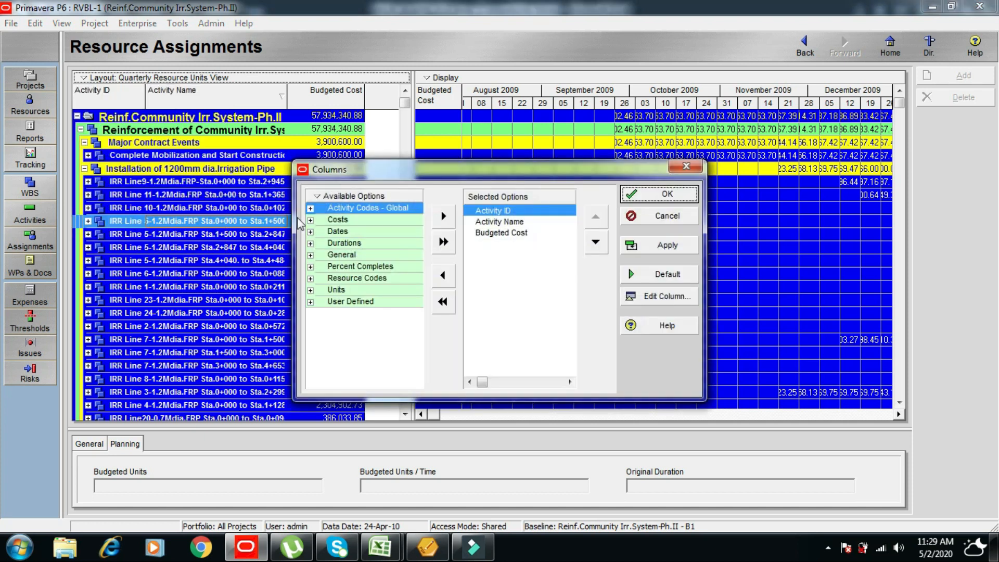
pyautogui.click(500, 234)
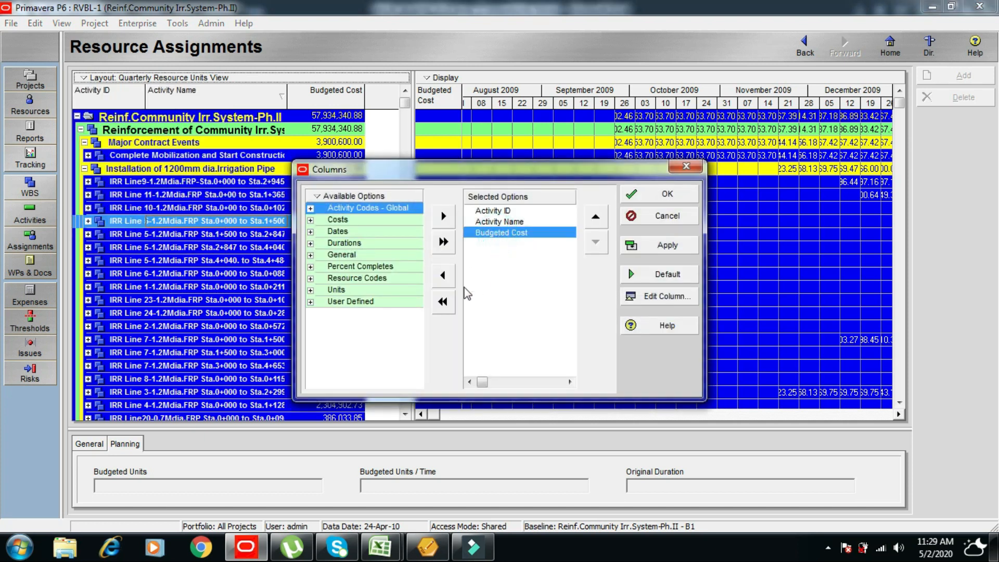
pyautogui.click(445, 275)
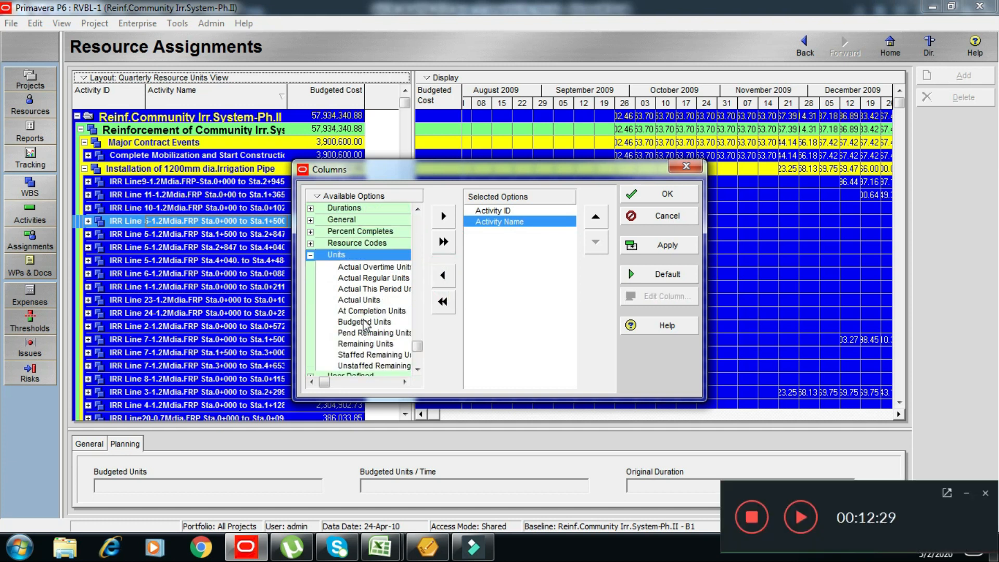
pyautogui.click(366, 321)
pyautogui.click(443, 215)
pyautogui.click(667, 194)
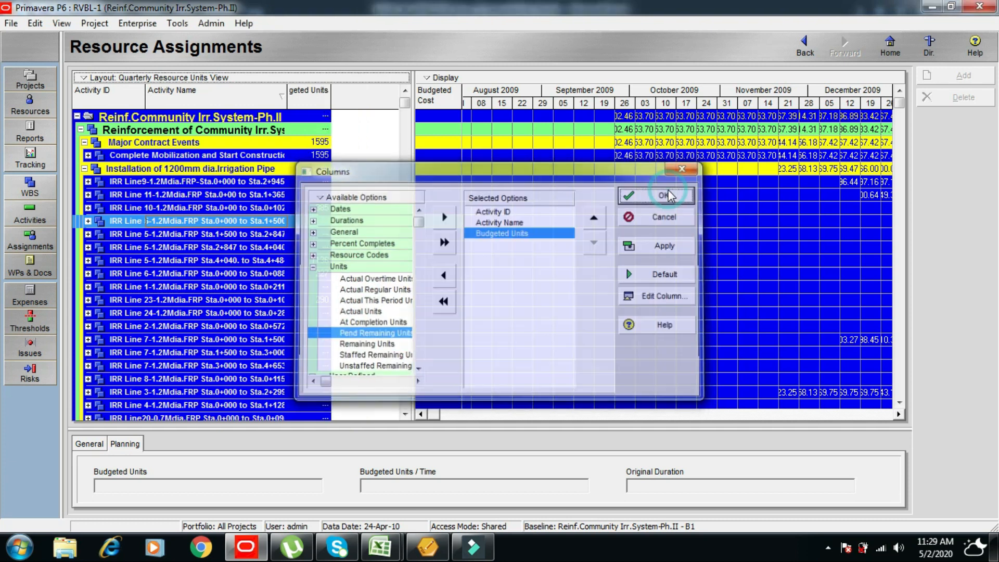
pyautogui.moveTo(330, 93); pyautogui.dragTo(361, 92)
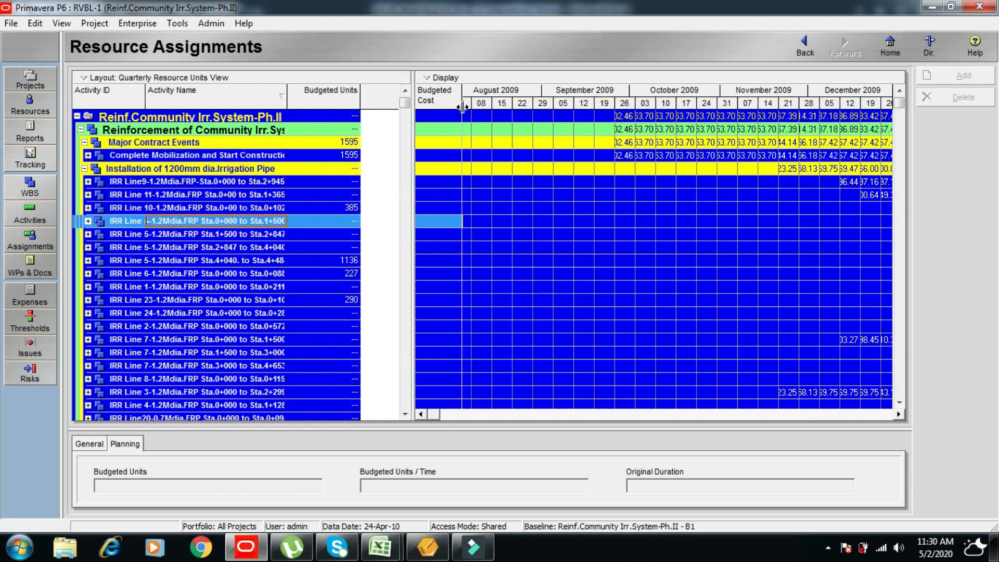
# - Set the resource usage spreadsheet to show Budgeted Units
pyautogui.click(446, 79)
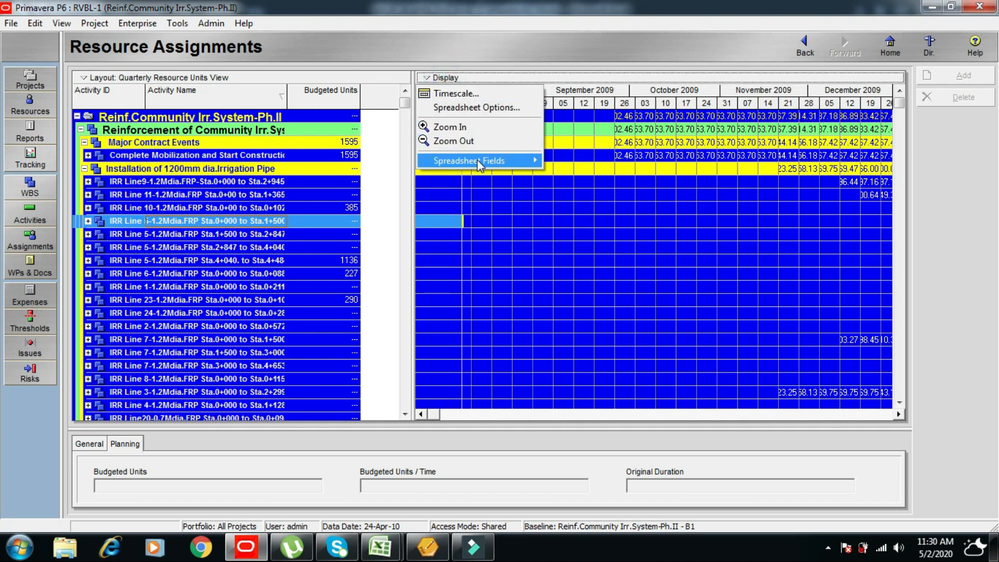
pyautogui.moveTo(511, 165)
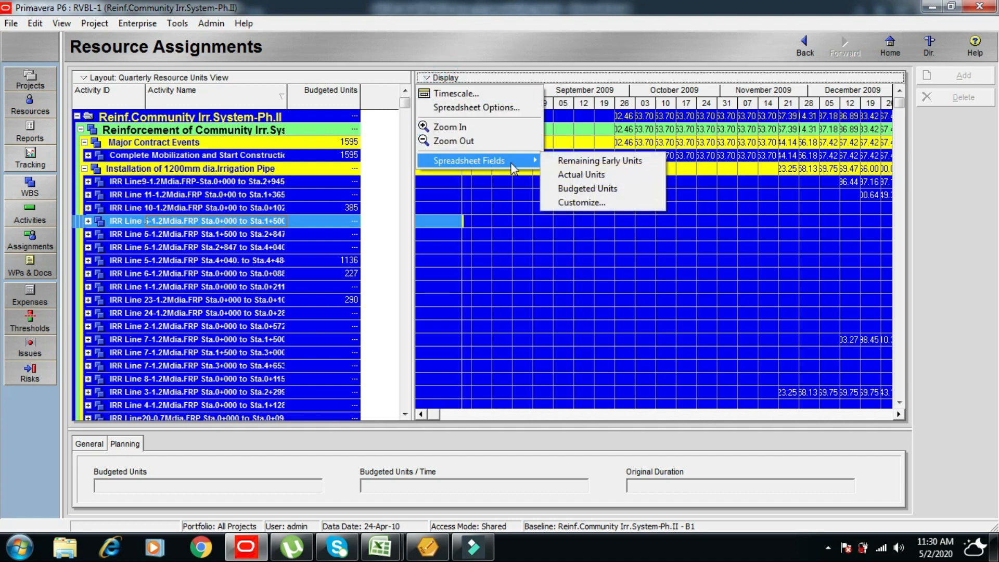
pyautogui.click(588, 187)
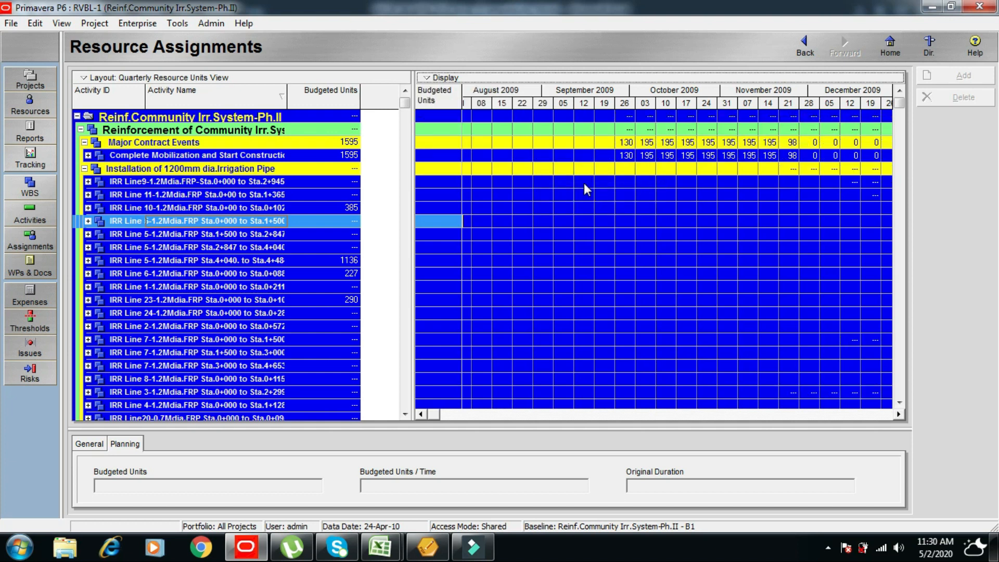
# - Start an assignment filter with the condition Resource ID Name equals
pyautogui.click(55, 22)
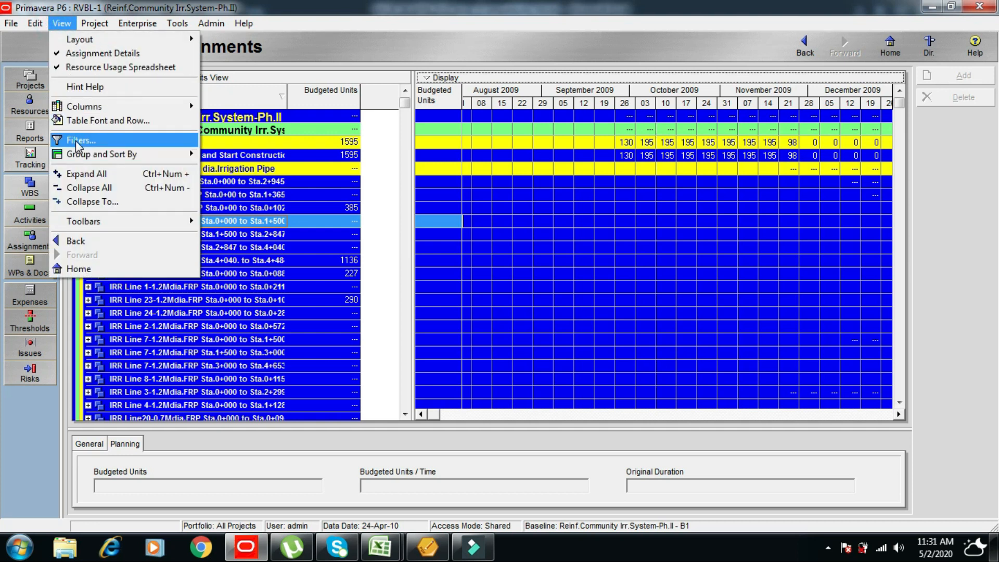
pyautogui.click(76, 141)
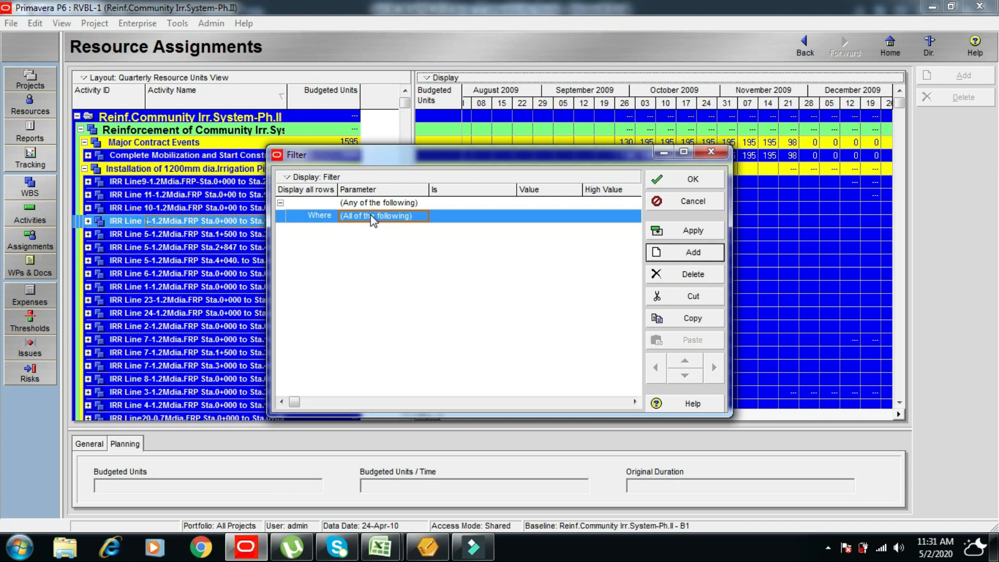
pyautogui.click(373, 220)
pyautogui.moveTo(424, 240)
pyautogui.mouseDown()
pyautogui.moveTo(426, 260)
pyautogui.moveTo(425, 242)
pyautogui.mouseUp()
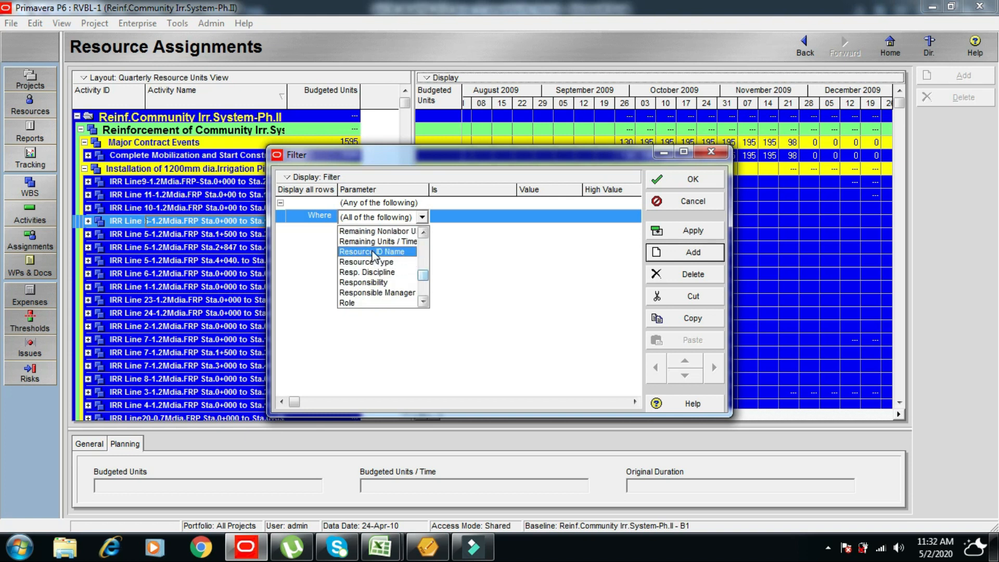
pyautogui.click(372, 252)
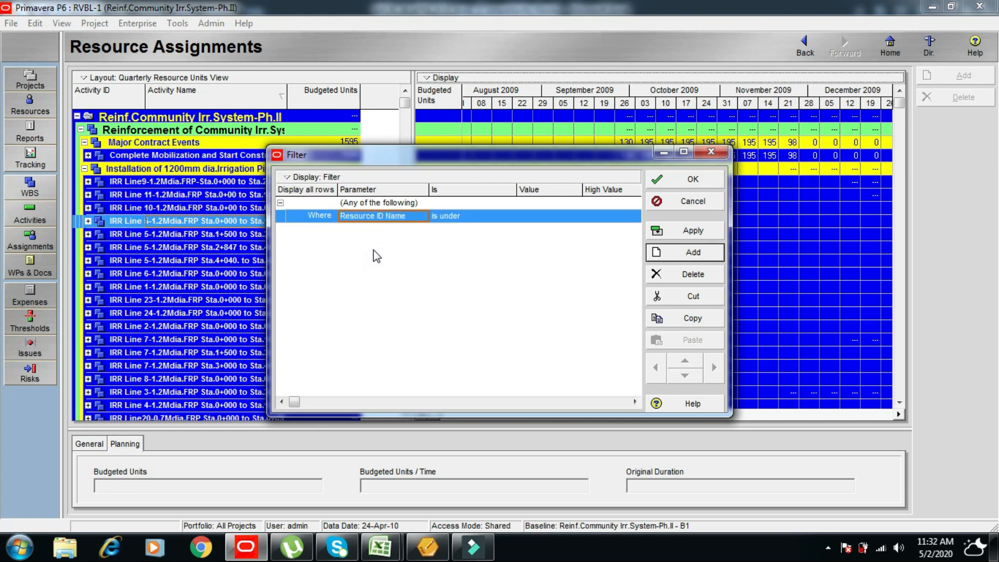
pyautogui.click(447, 216)
pyautogui.click(446, 216)
pyautogui.click(445, 228)
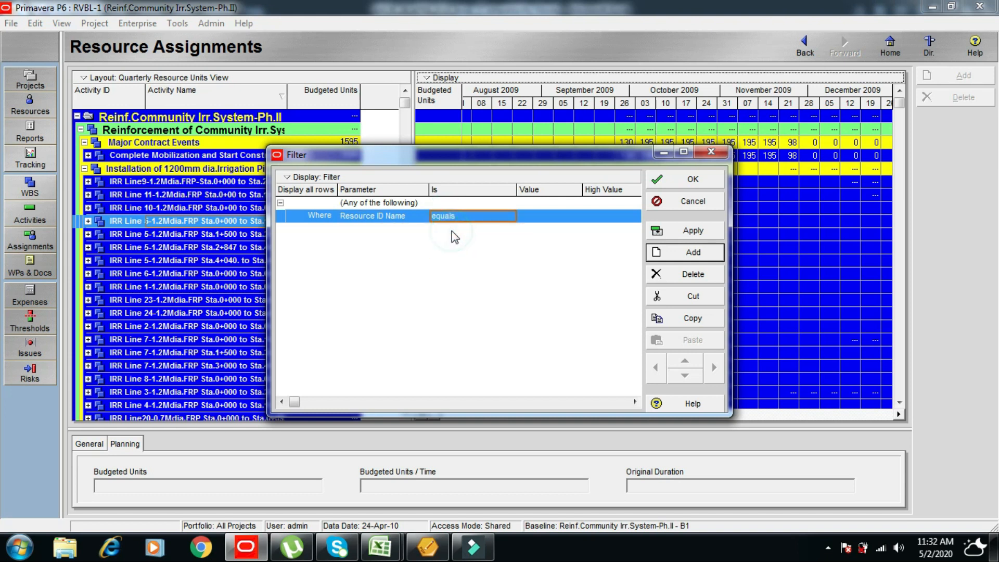
# - Set the filter value to resource 2.01.0D, the 1200mmdia.FRP pipe, and apply the filter
pyautogui.click(540, 214)
pyautogui.doubleClick(540, 214)
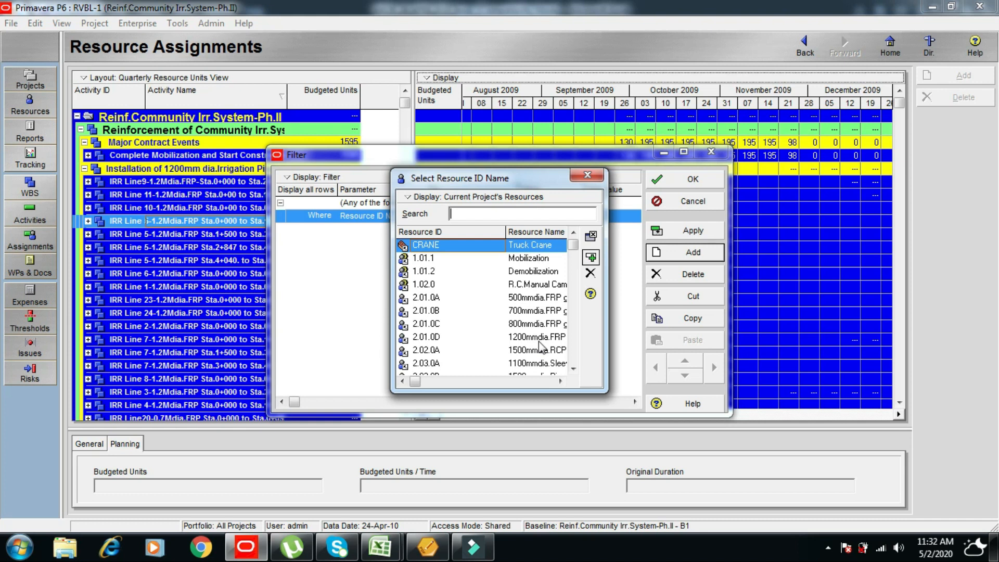
pyautogui.click(425, 338)
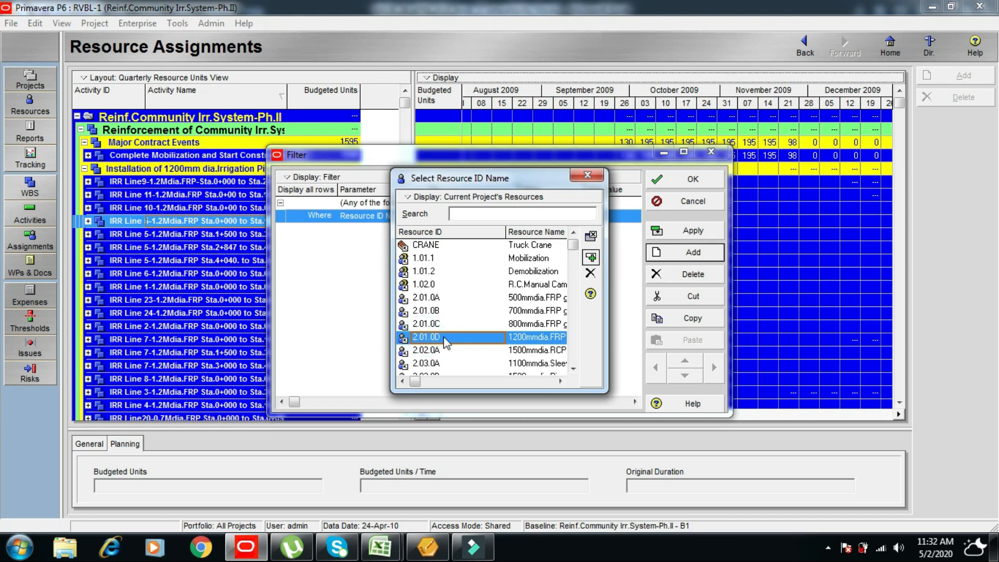
pyautogui.click(592, 258)
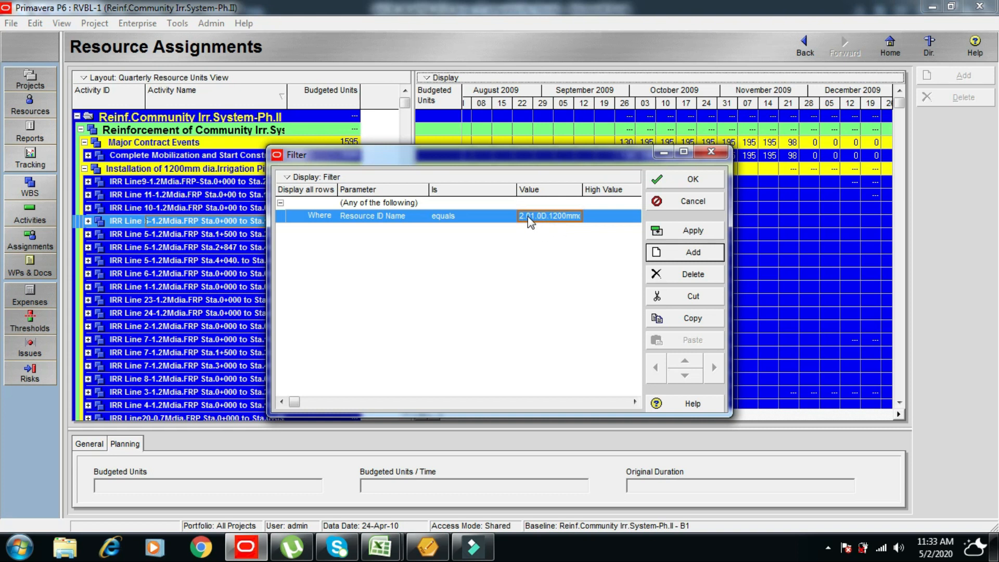
pyautogui.click(691, 183)
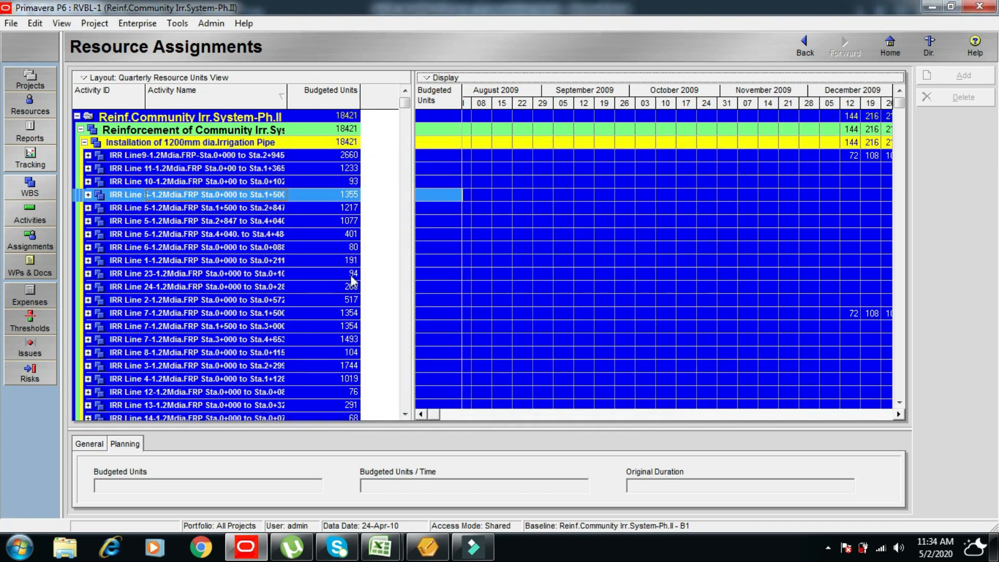
pyautogui.click(200, 155)
pyautogui.moveTo(200, 150); pyautogui.dragTo(273, 148)
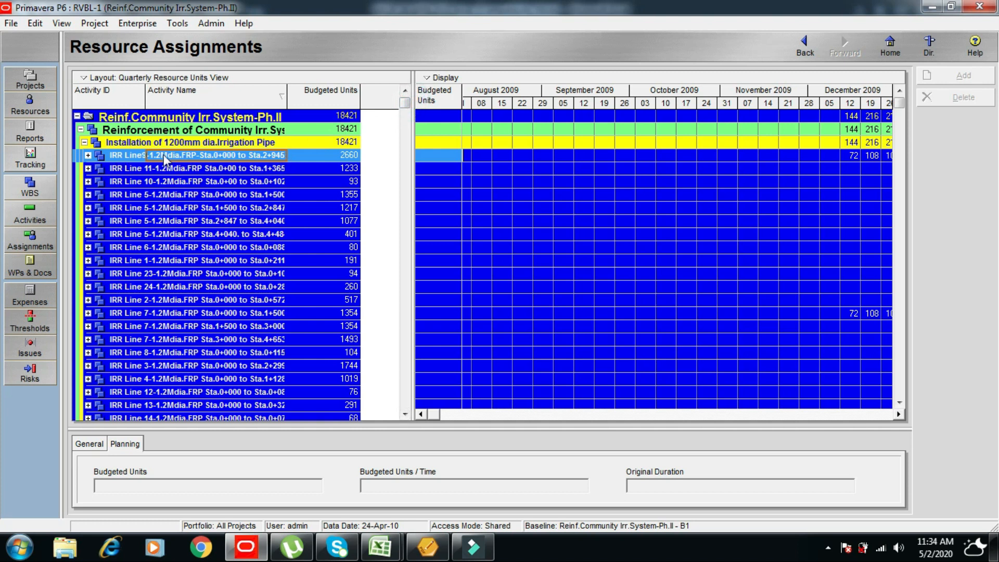
pyautogui.moveTo(406, 103); pyautogui.dragTo(414, 427)
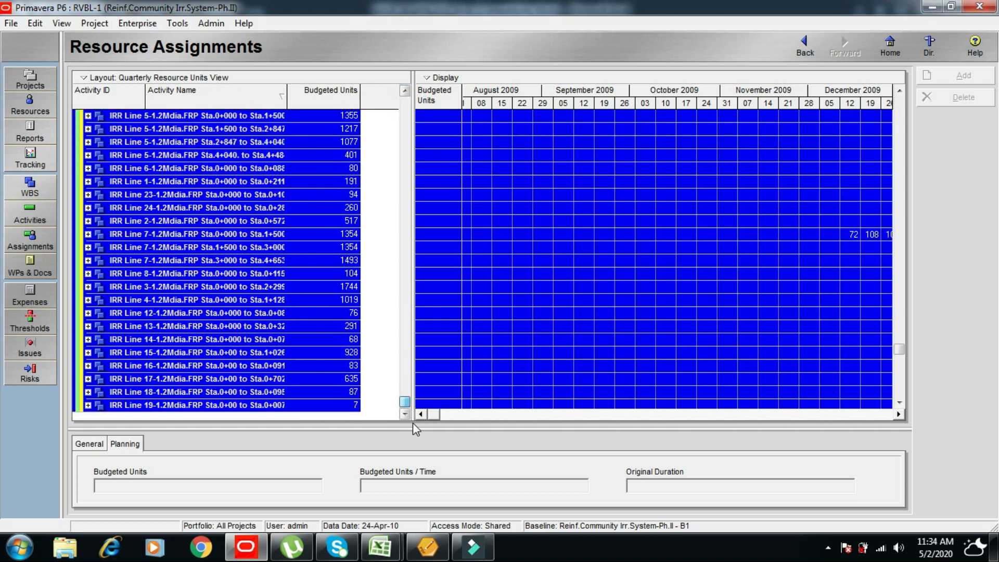
pyautogui.click(328, 406)
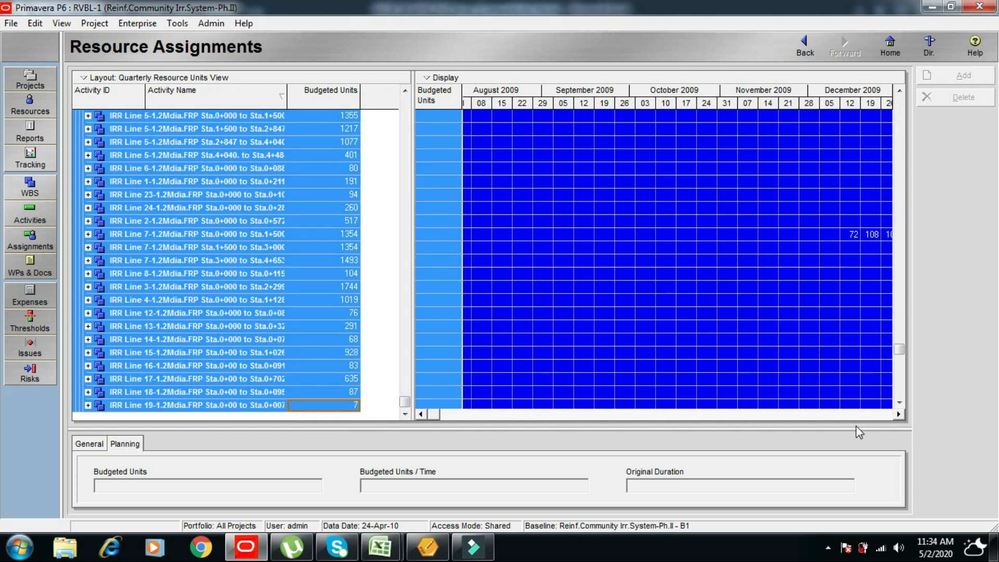
pyautogui.click(899, 414)
pyautogui.click(899, 414)
pyautogui.moveTo(898, 348); pyautogui.dragTo(896, 70)
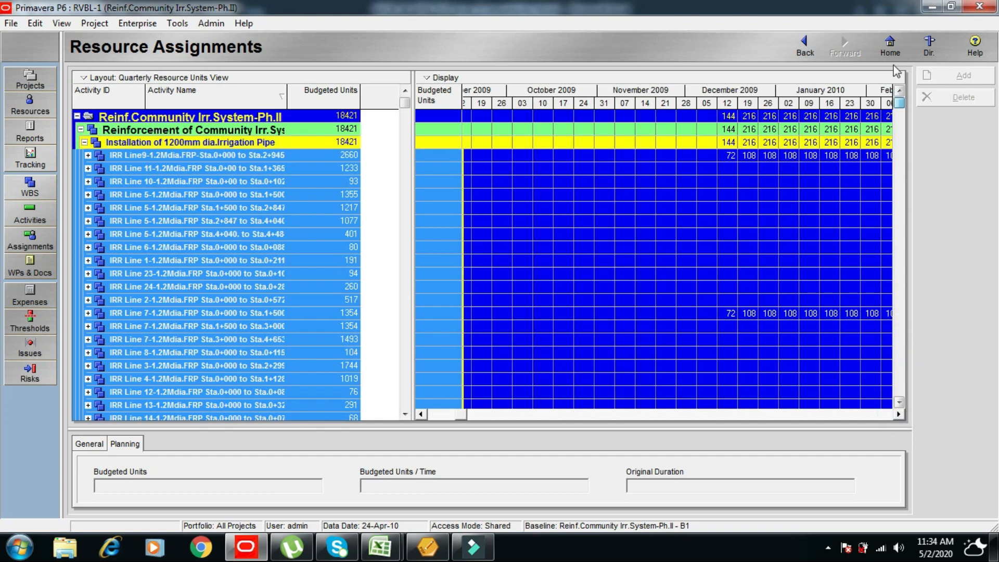
pyautogui.click(713, 116)
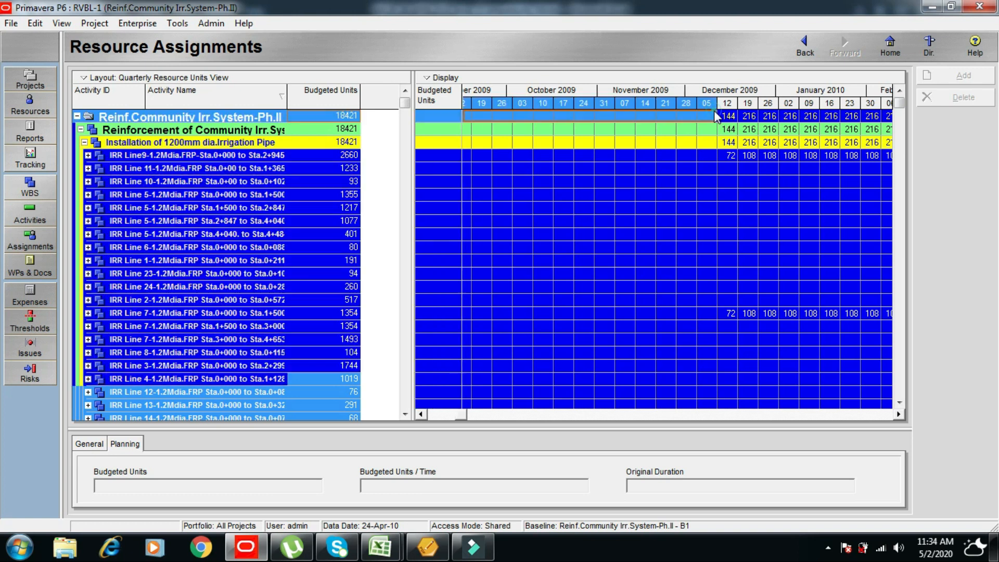
pyautogui.keyDown('shift'); pyautogui.click(706, 156); pyautogui.keyUp('shift')
pyautogui.keyDown('shift'); pyautogui.click(713, 172); pyautogui.keyUp('shift')
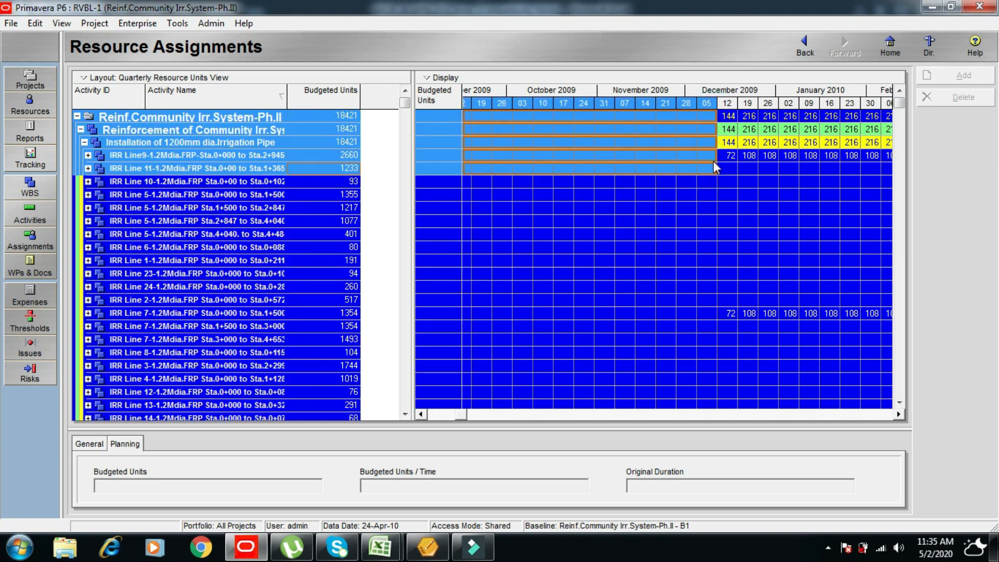
# - Copy the weekly Budgeted Units of IRR Line9 through IRR Line 19, from 05 December 2009 to 30 July 2011
pyautogui.click(710, 153)
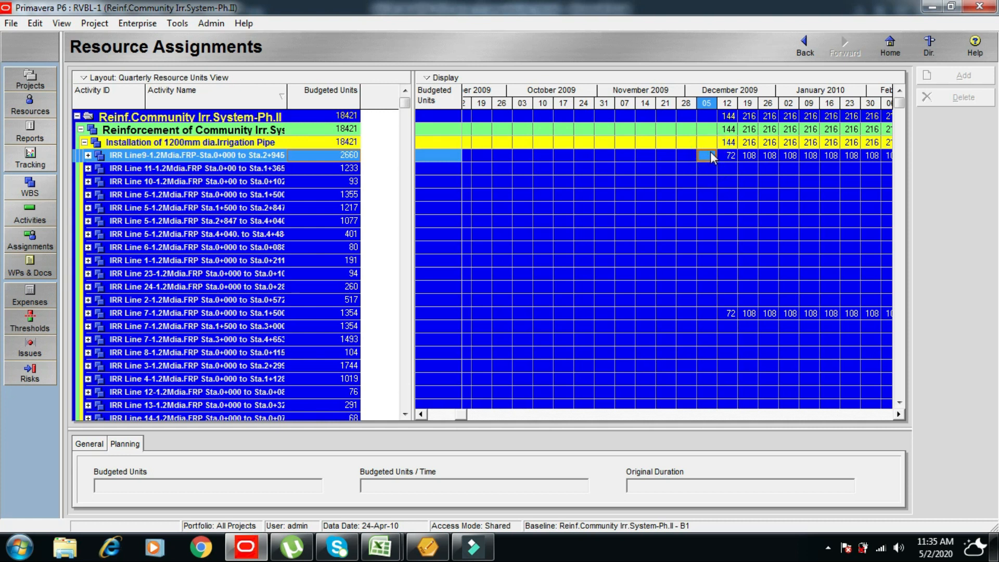
pyautogui.keyDown('shift'); pyautogui.click(706, 393); pyautogui.keyUp('shift')
pyautogui.moveTo(902, 104); pyautogui.dragTo(892, 392)
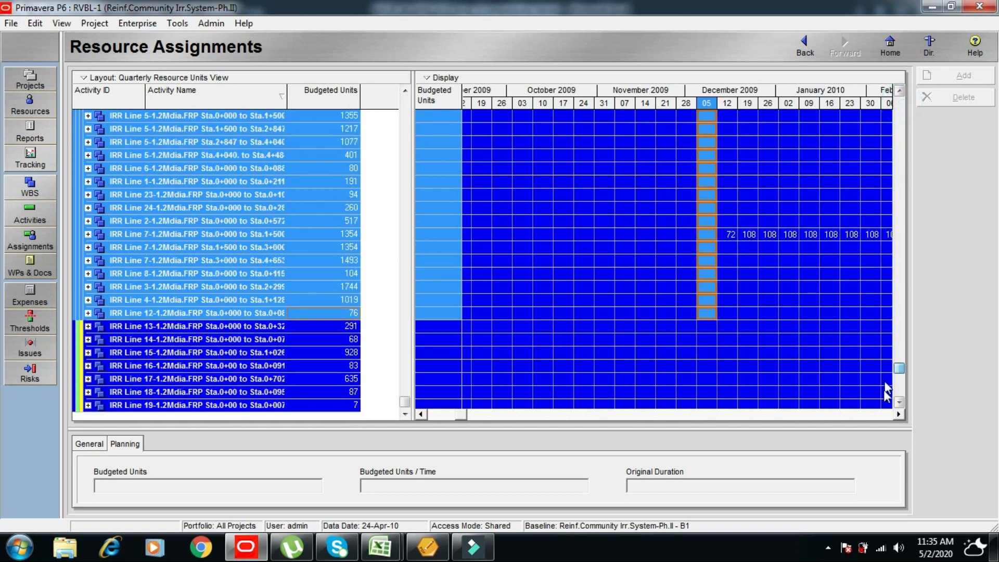
pyautogui.keyDown('shift'); pyautogui.click(708, 394); pyautogui.keyUp('shift')
pyautogui.moveTo(464, 414); pyautogui.dragTo(758, 427)
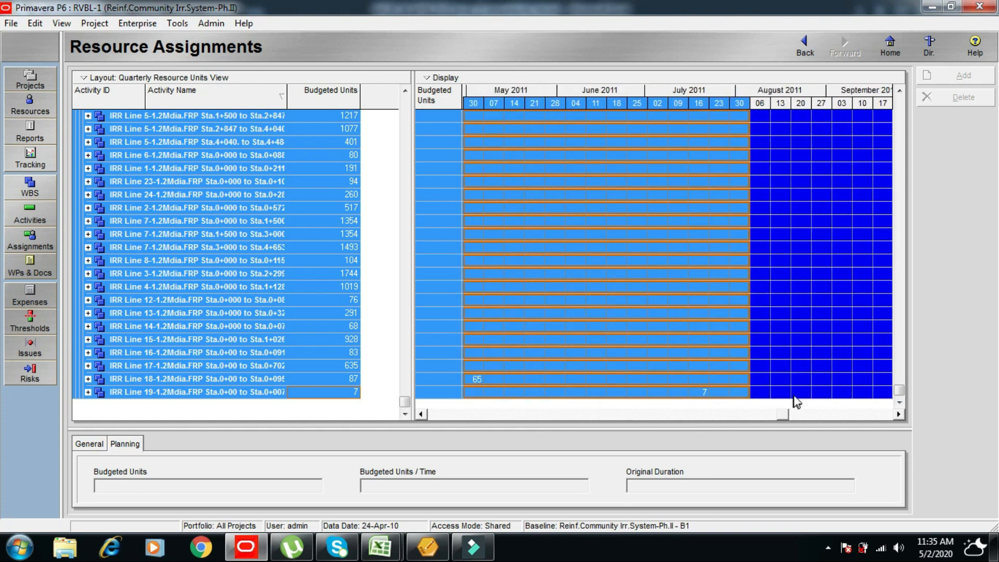
pyautogui.moveTo(782, 416); pyautogui.dragTo(458, 404)
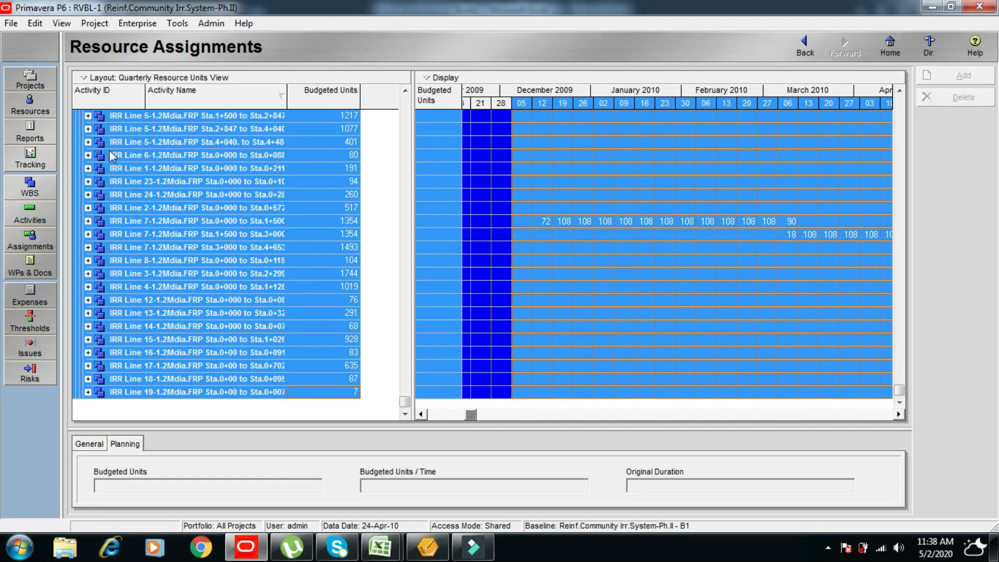
pyautogui.click(34, 24)
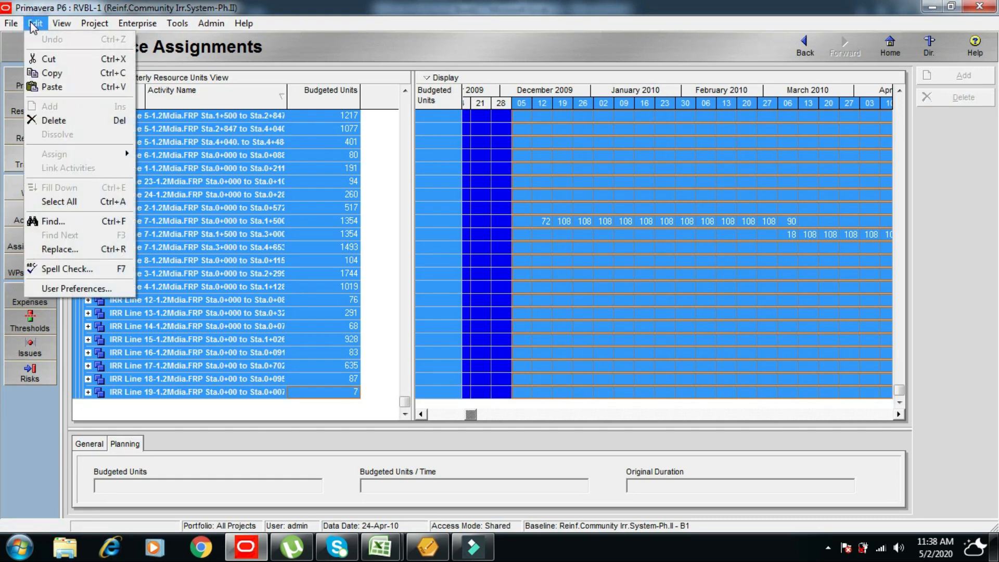
pyautogui.click(53, 76)
# - Switch to Book1 in Excel, paste the copied assignments at cell E6 of Sheet3 and autofit the pasted columns' widths
pyautogui.moveTo(381, 551)
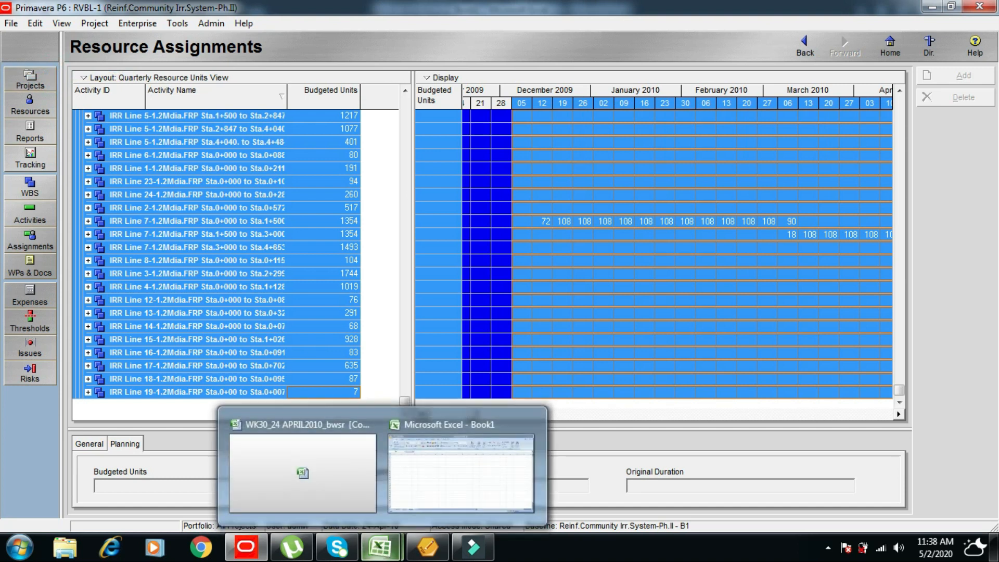
pyautogui.click(464, 489)
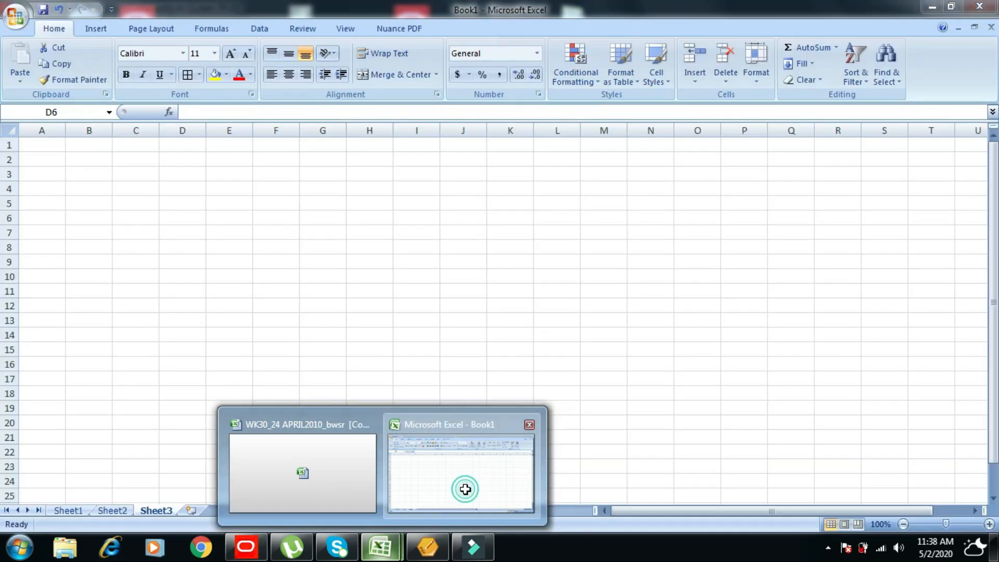
pyautogui.click(234, 216)
pyautogui.rightClick(234, 218)
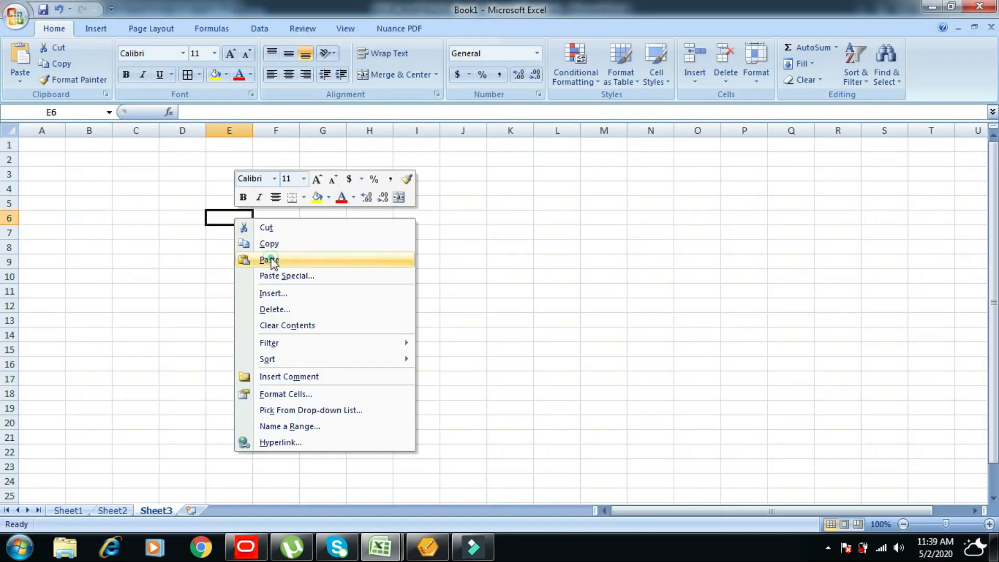
pyautogui.click(269, 259)
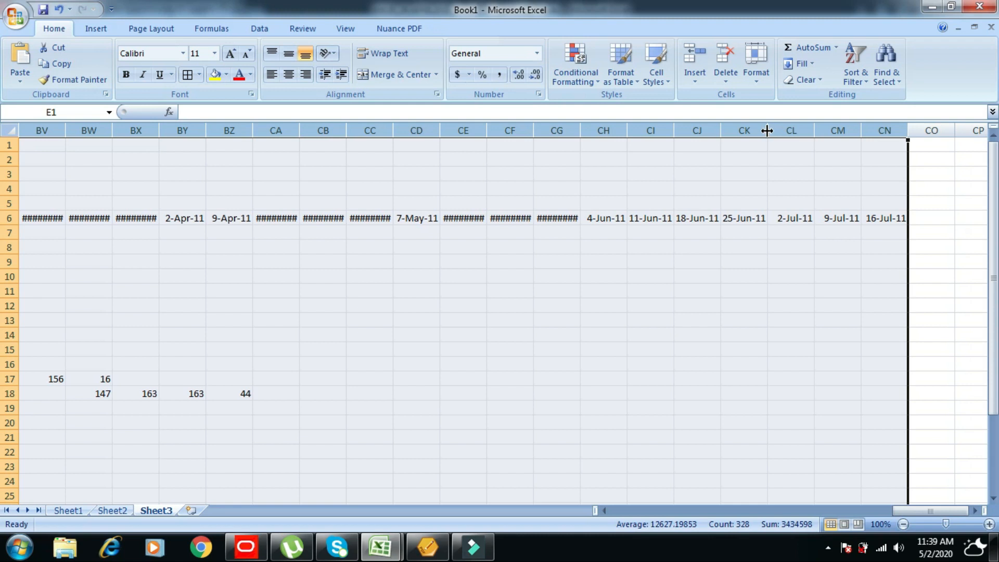
pyautogui.doubleClick(767, 130)
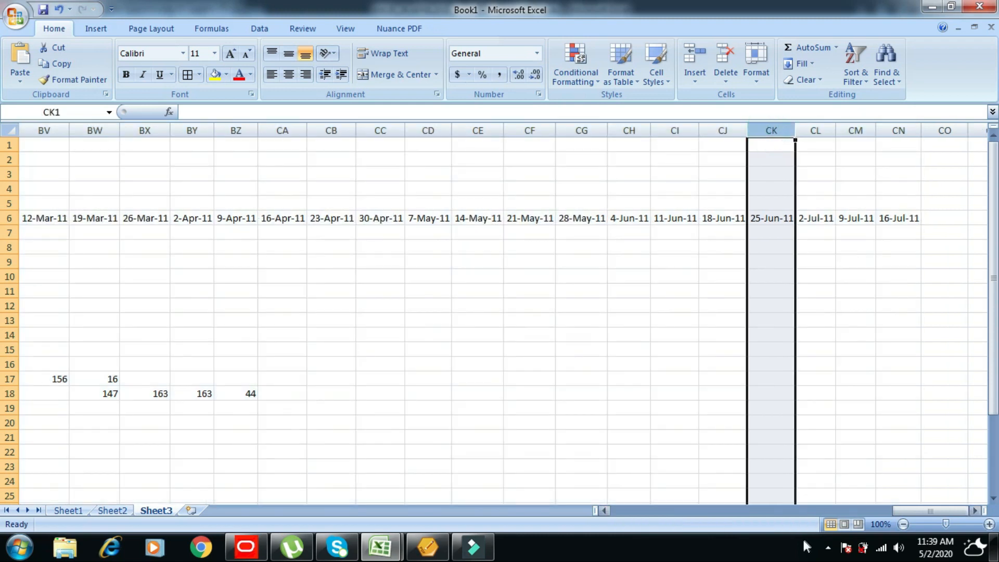
# - Delete the entire Activity Name column F from the pasted table in Sheet3
pyautogui.moveTo(935, 510); pyautogui.dragTo(603, 515)
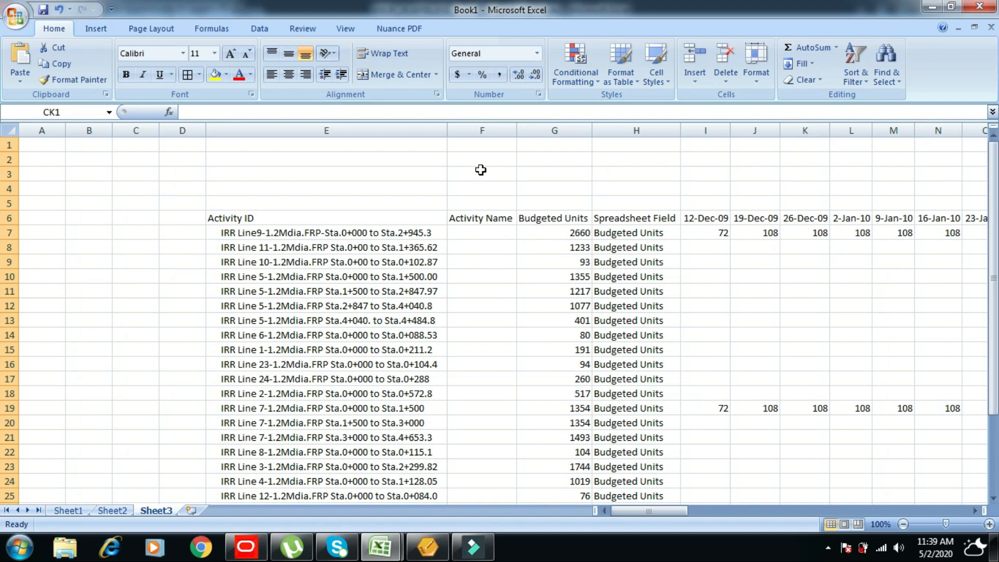
pyautogui.click(474, 145)
pyautogui.rightClick(475, 145)
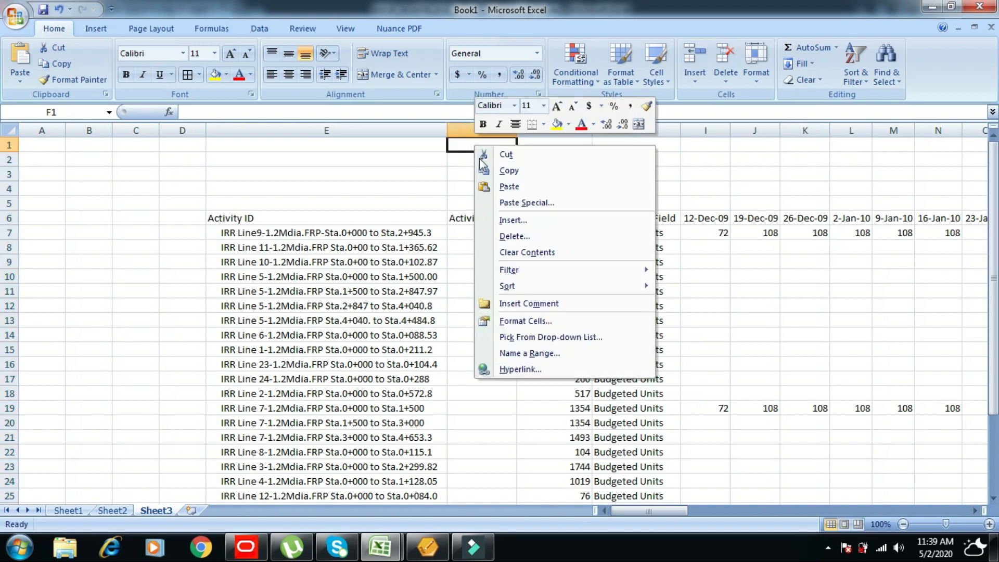
pyautogui.click(514, 237)
pyautogui.click(493, 251)
pyautogui.click(481, 276)
# - Delete the entire Spreadsheet Field column G so the weekly dates follow Budgeted Units directly
pyautogui.click(560, 148)
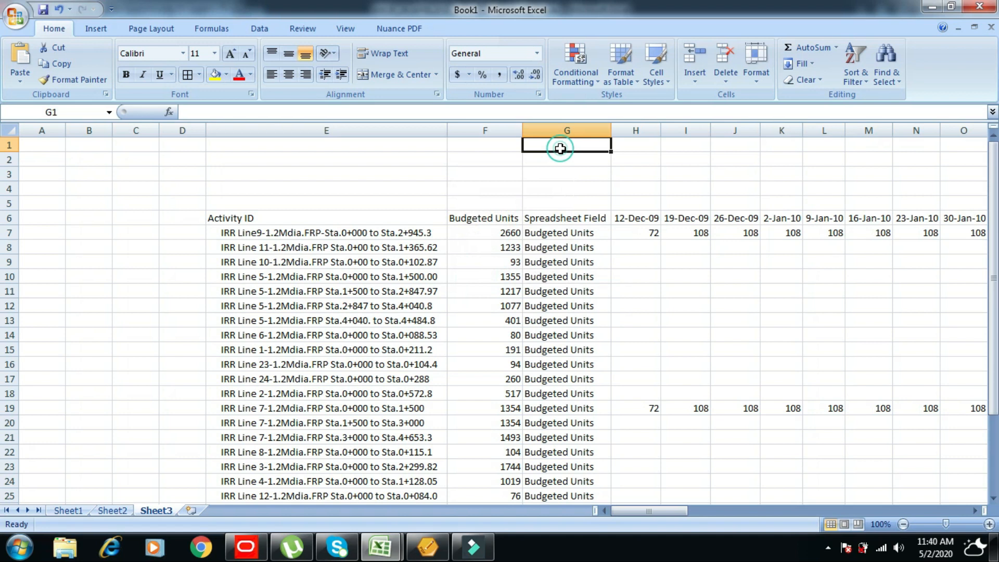
pyautogui.rightClick(560, 148)
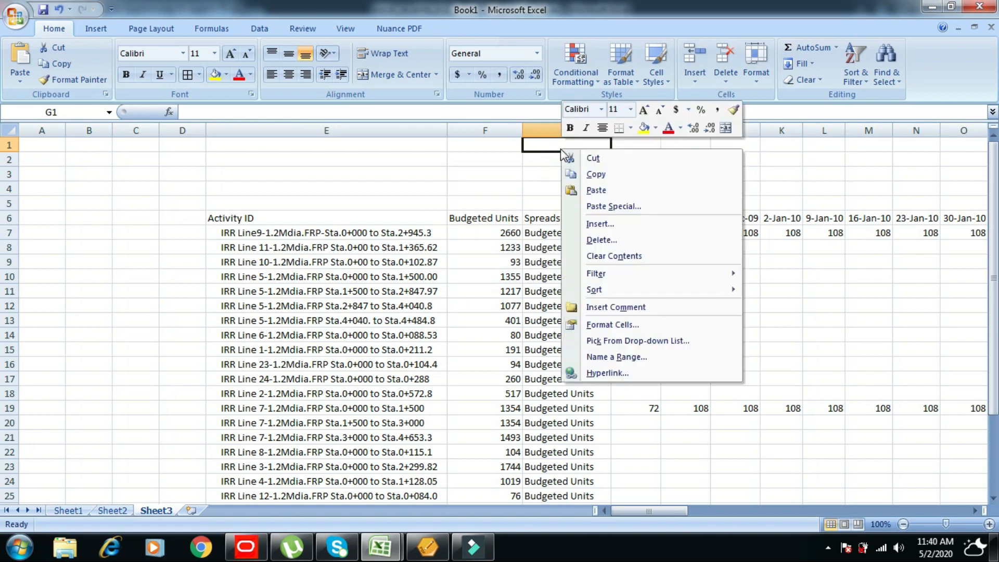
pyautogui.click(600, 240)
pyautogui.click(582, 252)
pyautogui.click(568, 279)
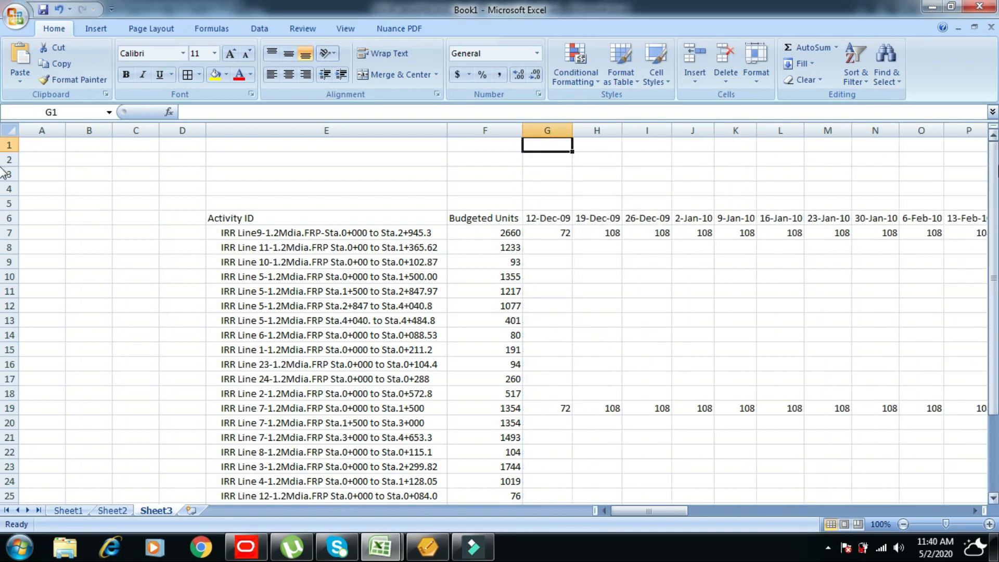
# - Apply all borders to the whole pasted table, from the Activity ID header in E6 down to row 32
pyautogui.moveTo(327, 218); pyautogui.dragTo(879, 508)
pyautogui.click(188, 75)
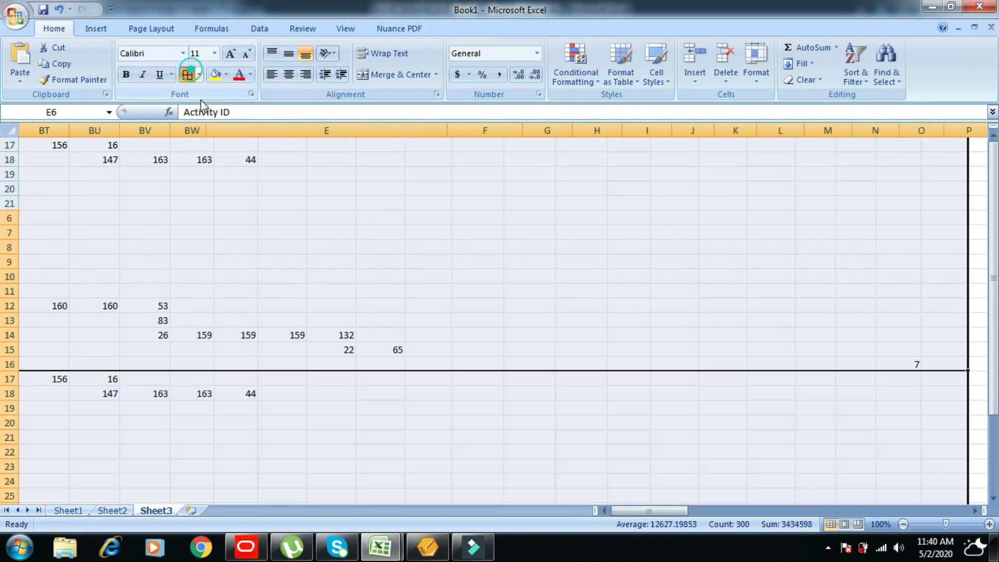
pyautogui.moveTo(994, 188)
pyautogui.mouseDown()
pyautogui.moveTo(993, 264)
pyautogui.moveTo(989, 173)
pyautogui.mouseUp()
pyautogui.click(991, 497)
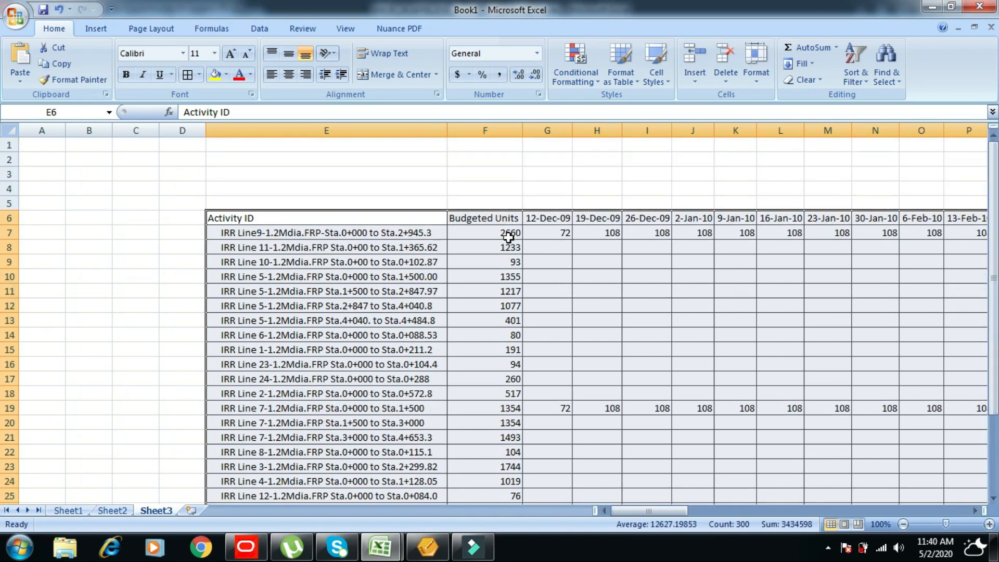
# - Total the Budgeted Units of F7:F32 in cell F33 with AutoSum
pyautogui.moveTo(504, 236); pyautogui.dragTo(495, 474)
pyautogui.click(796, 47)
pyautogui.moveTo(993, 312); pyautogui.dragTo(916, 408)
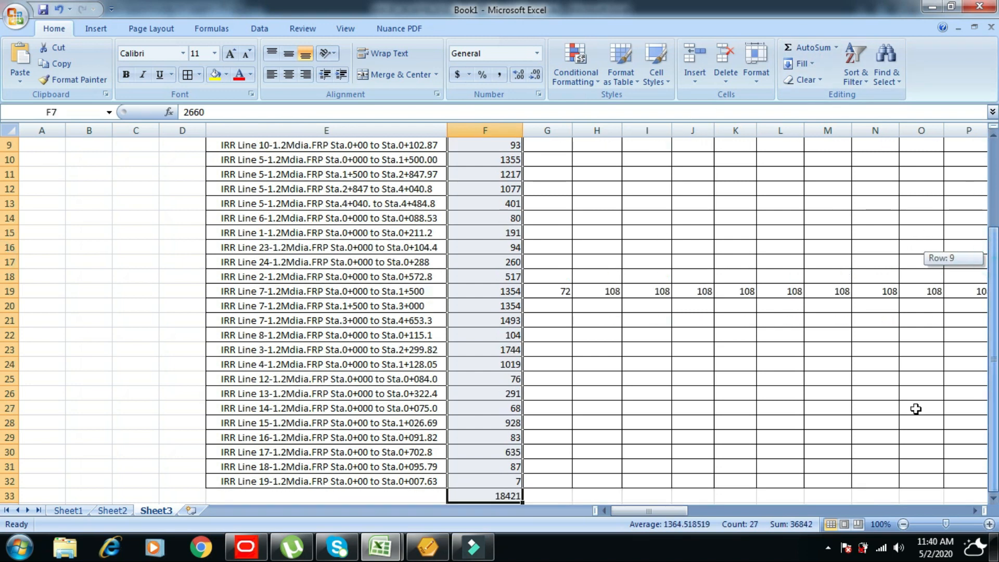
pyautogui.click(489, 497)
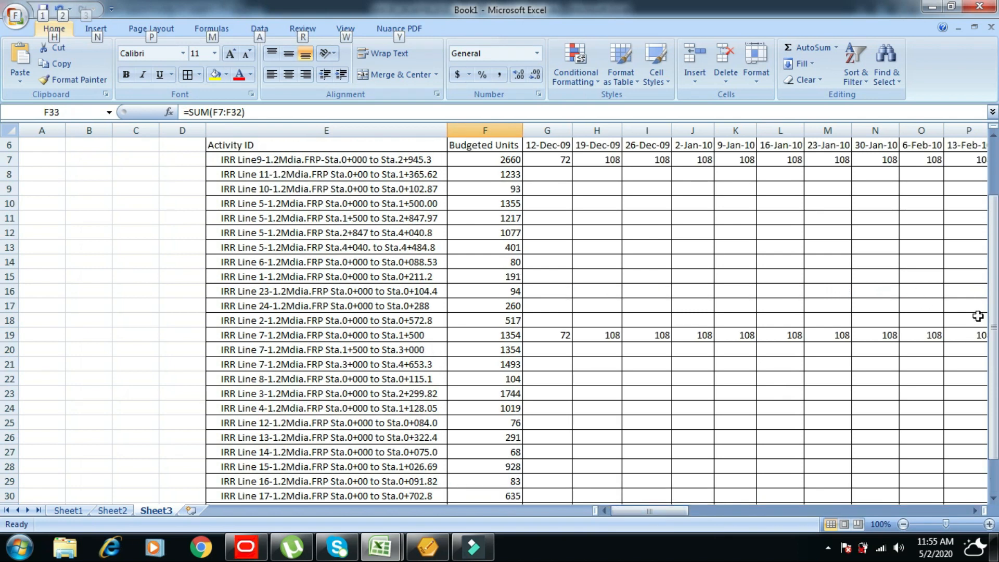
pyautogui.moveTo(996, 289); pyautogui.dragTo(995, 265)
pyautogui.moveTo(650, 510)
pyautogui.mouseDown()
pyautogui.moveTo(669, 504)
pyautogui.moveTo(633, 504)
pyautogui.mouseUp()
pyautogui.moveTo(993, 194); pyautogui.dragTo(996, 232)
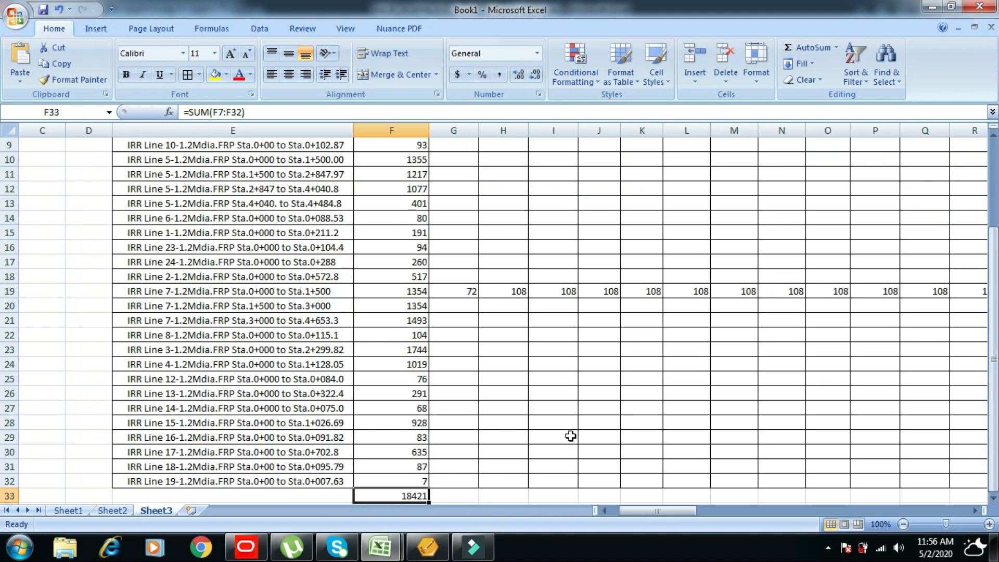
# - Switch to the WK30_24 APRIL2010_bwsr workbook and review the planned weekly pipe quantities and totals on the 1.2mdia.Weekly sheet
pyautogui.moveTo(401, 550)
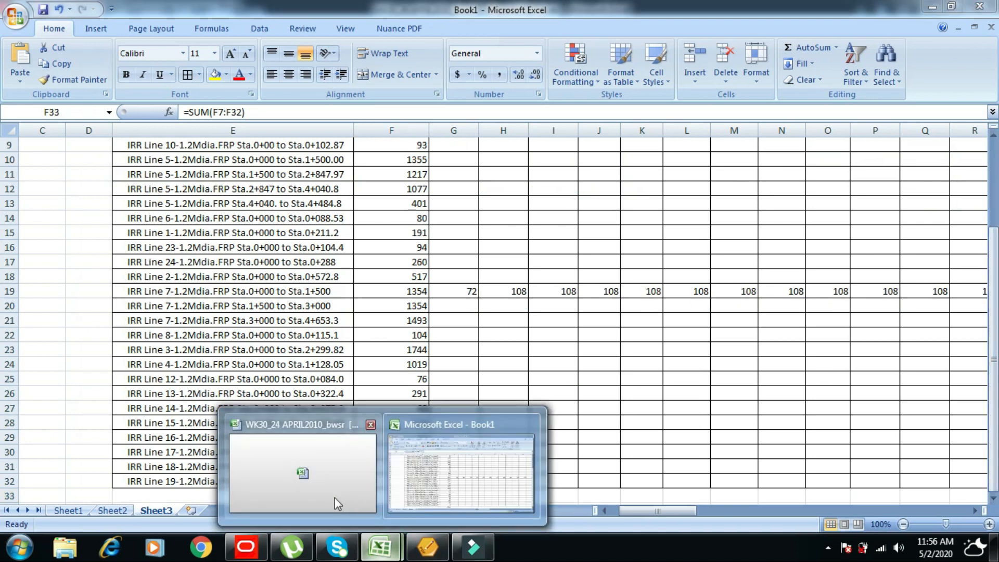
pyautogui.click(330, 432)
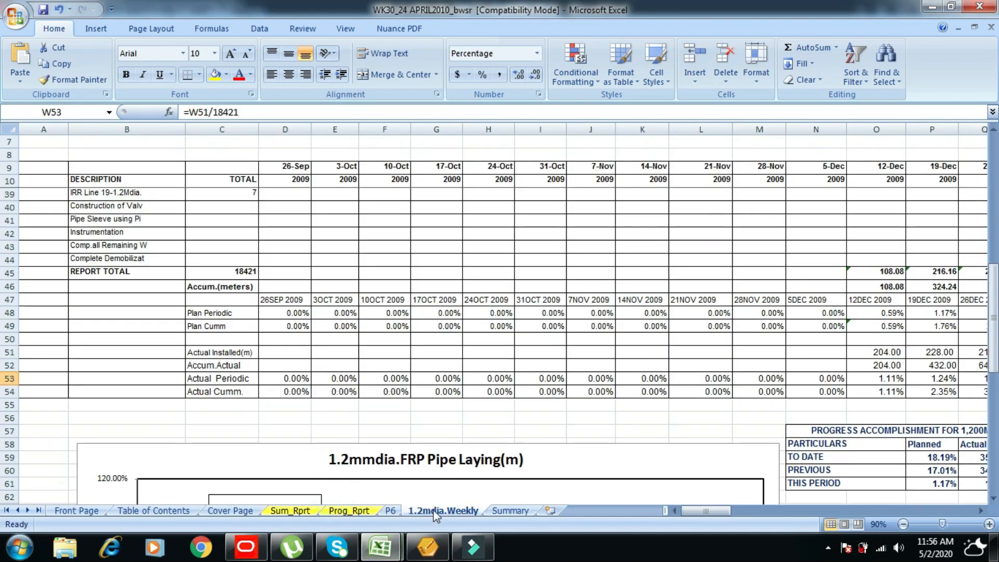
pyautogui.moveTo(994, 281); pyautogui.dragTo(996, 180)
pyautogui.scroll(3, 5, 185)
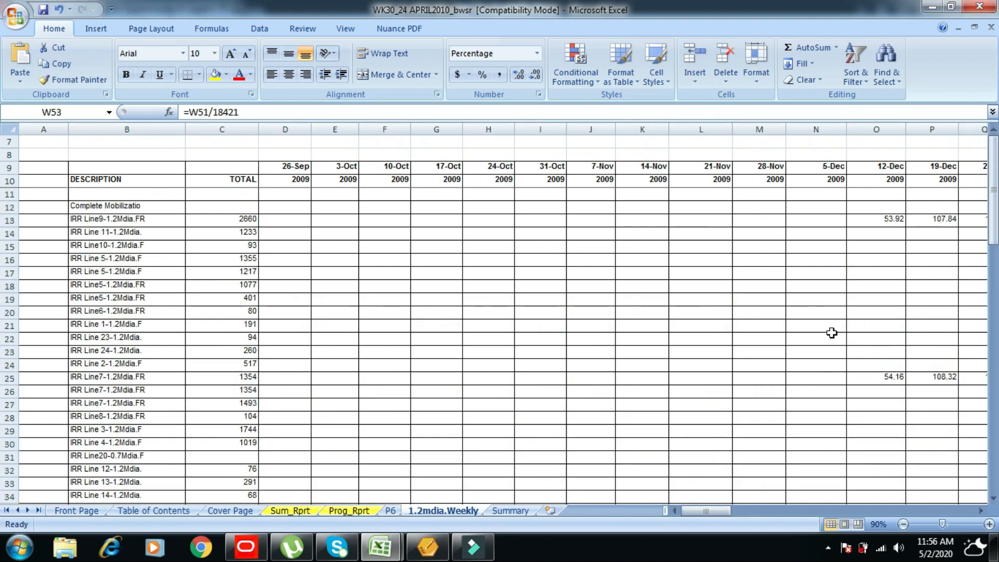
pyautogui.moveTo(701, 511); pyautogui.dragTo(726, 514)
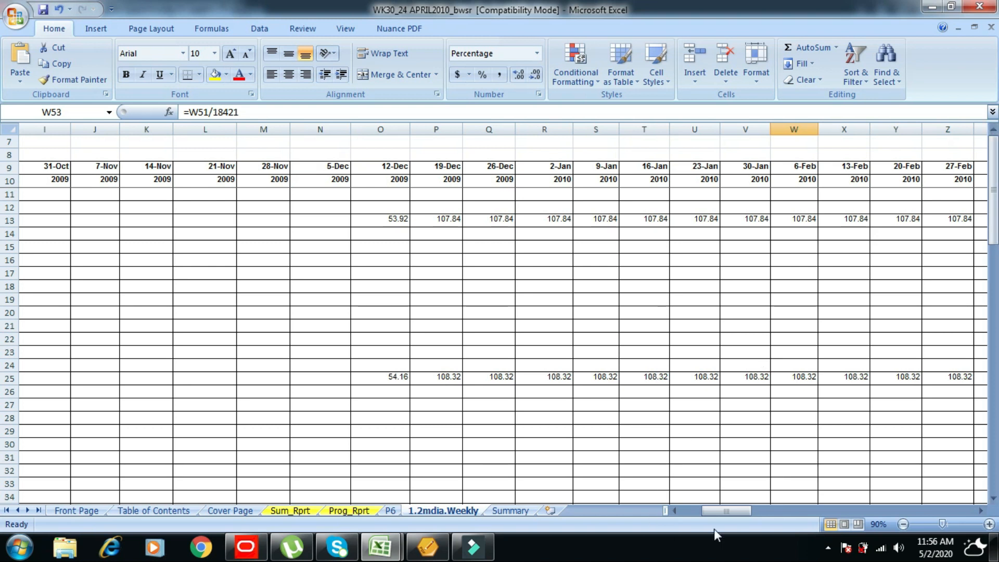
pyautogui.moveTo(719, 511)
pyautogui.mouseDown()
pyautogui.moveTo(690, 513)
pyautogui.moveTo(728, 512)
pyautogui.mouseUp()
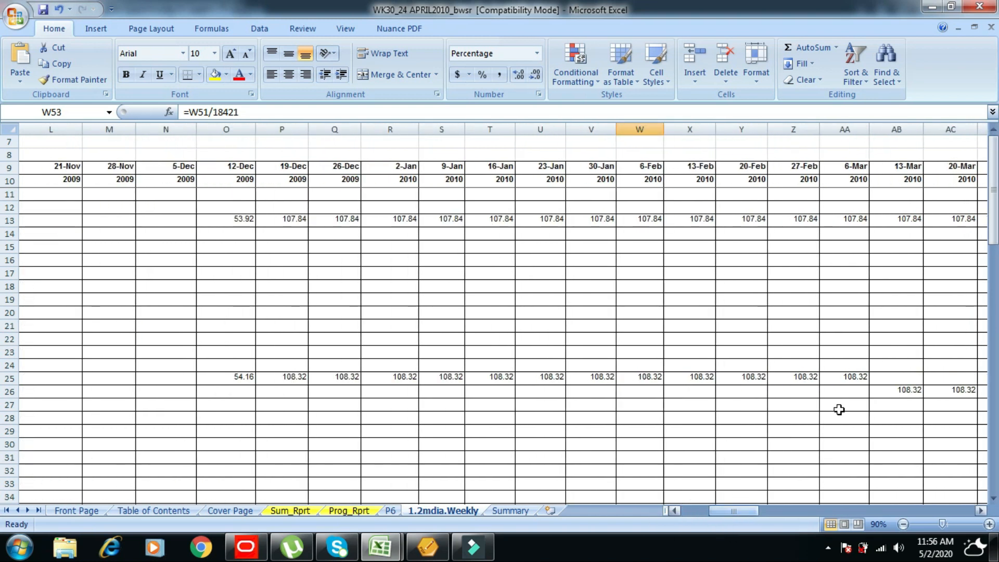
pyautogui.moveTo(992, 193); pyautogui.dragTo(993, 312)
pyautogui.moveTo(718, 514); pyautogui.dragTo(687, 518)
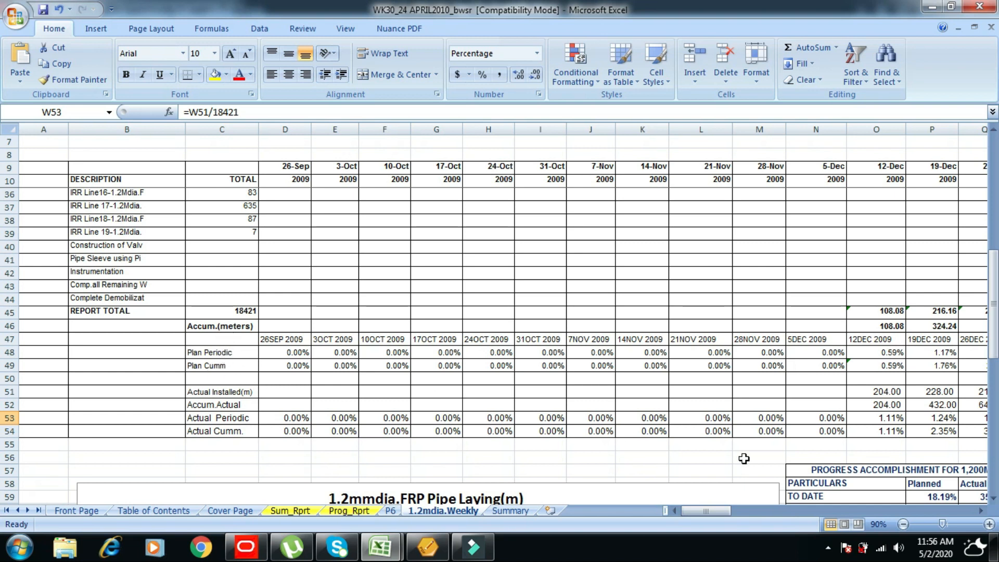
pyautogui.moveTo(697, 511); pyautogui.dragTo(719, 511)
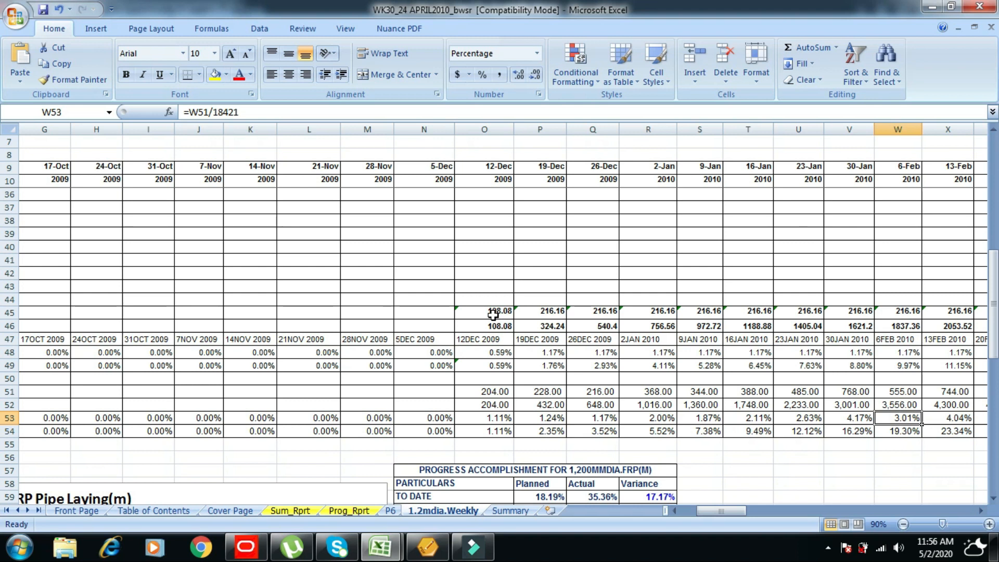
# - Inspect the formulas behind the weekly report total, accumulated meters, Plan Periodic and Plan Cumm rows, starting at 12-Dec 2009
pyautogui.click(498, 312)
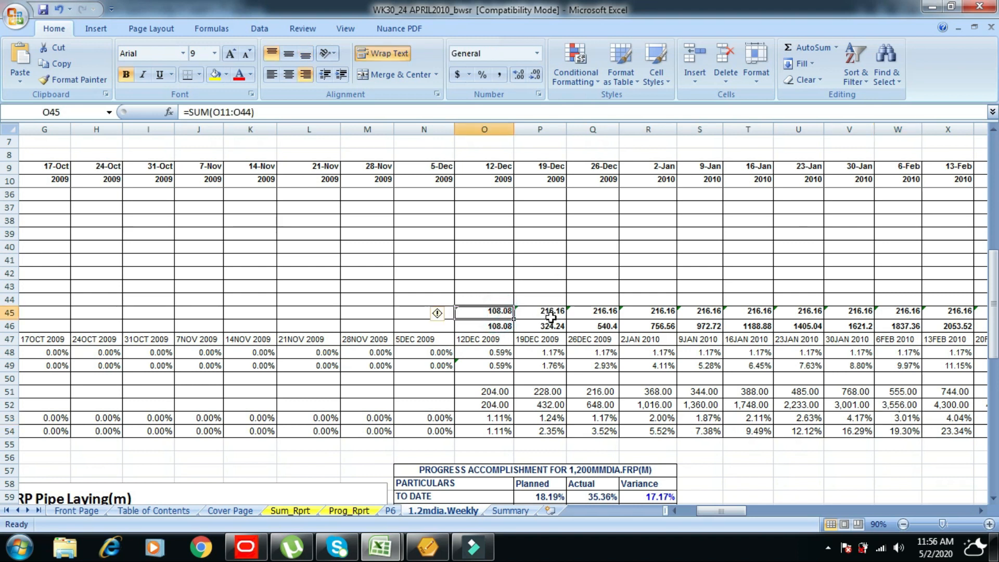
pyautogui.click(549, 315)
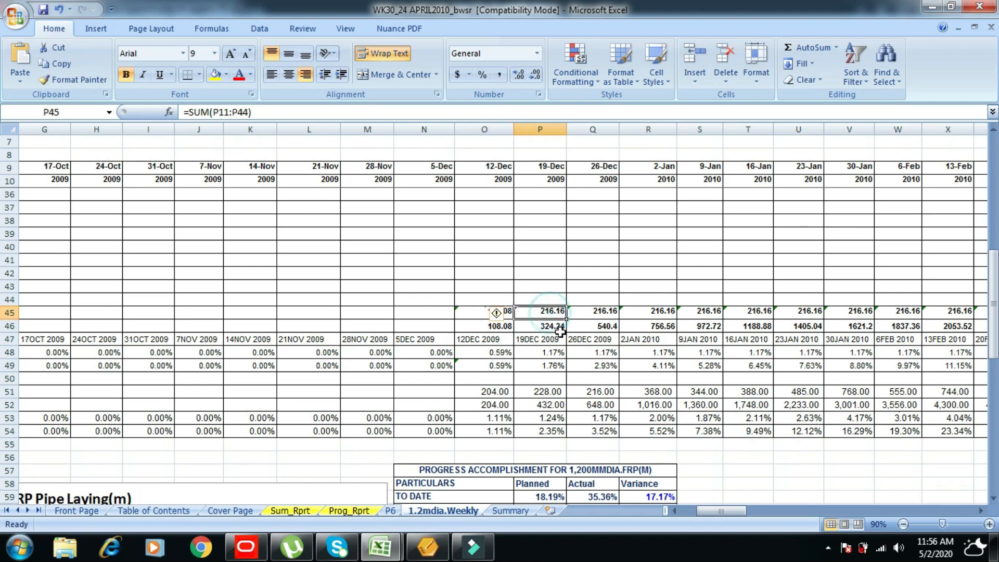
pyautogui.click(509, 336)
pyautogui.click(496, 326)
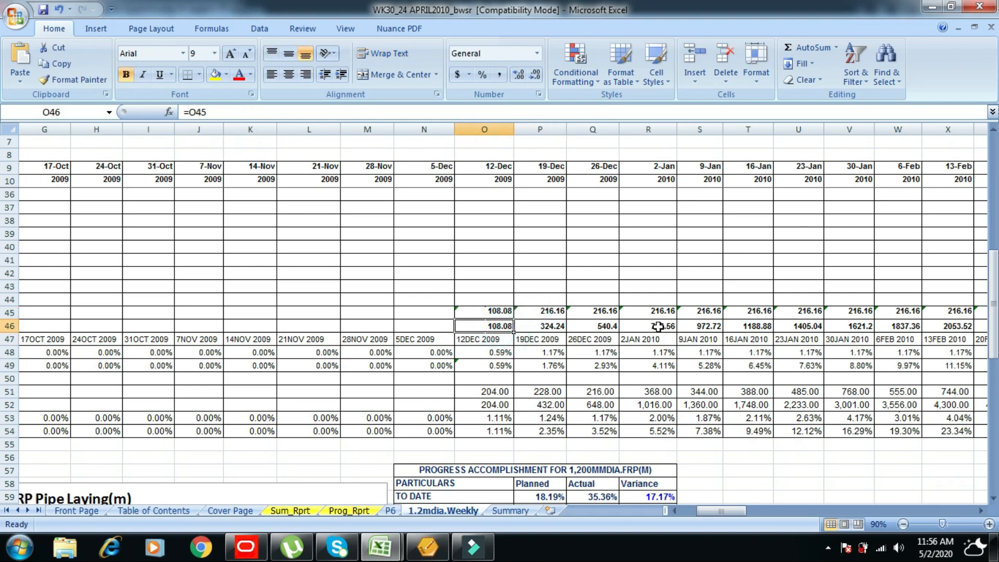
pyautogui.click(660, 326)
pyautogui.press('alt')
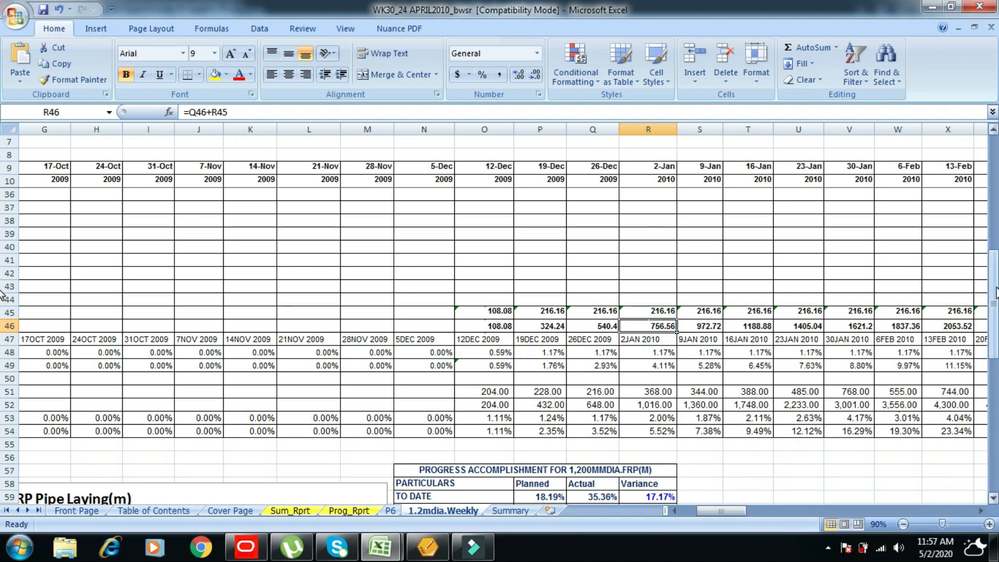
pyautogui.moveTo(726, 511)
pyautogui.mouseDown()
pyautogui.moveTo(707, 511)
pyautogui.moveTo(724, 510)
pyautogui.mouseUp()
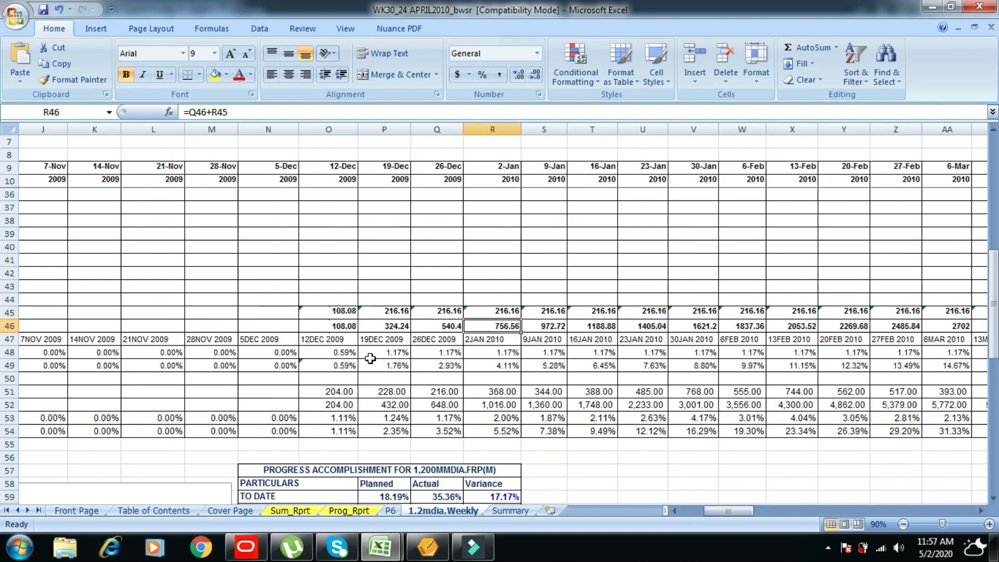
pyautogui.click(339, 354)
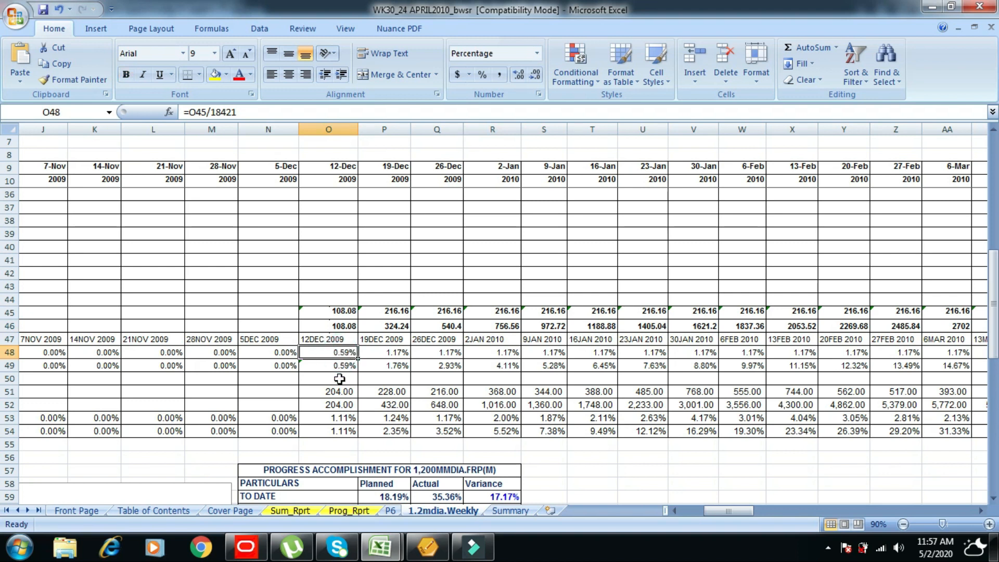
pyautogui.press('F10')
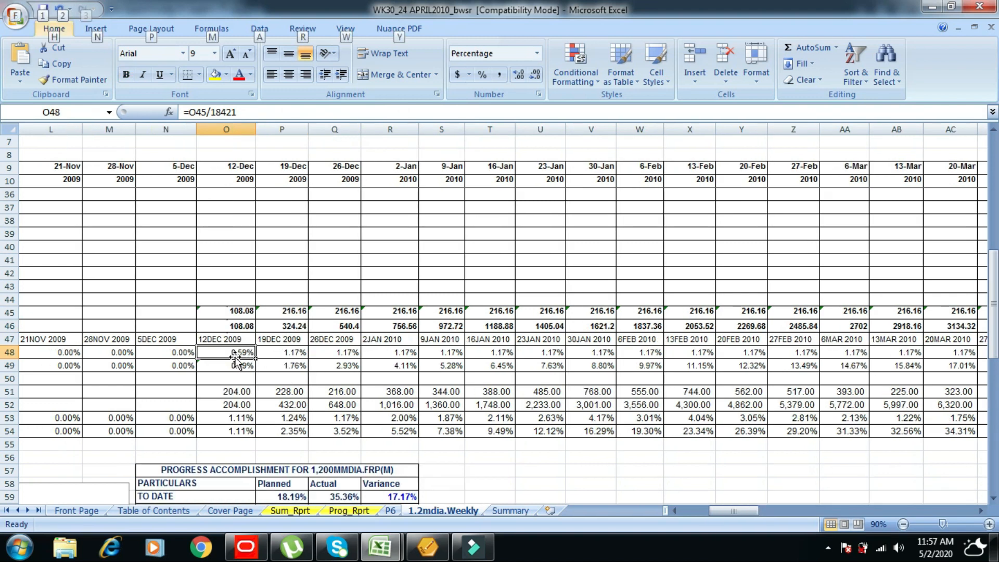
pyautogui.click(238, 354)
pyautogui.click(239, 370)
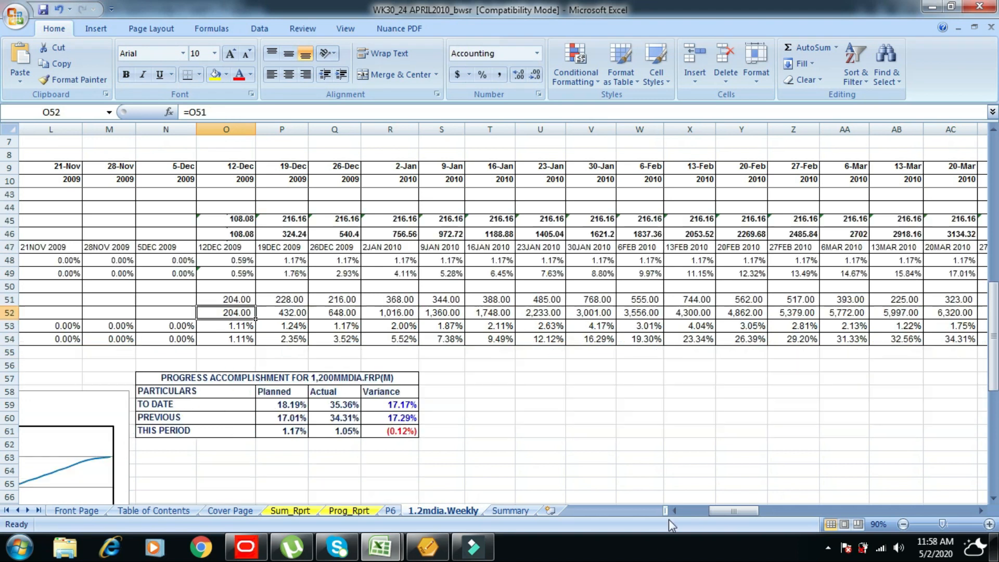
# - Inspect the Actual Installed(m) and Accum.Actual entries and formulas for the weeks from 12-Dec 2009 onward
pyautogui.moveTo(733, 510); pyautogui.dragTo(706, 511)
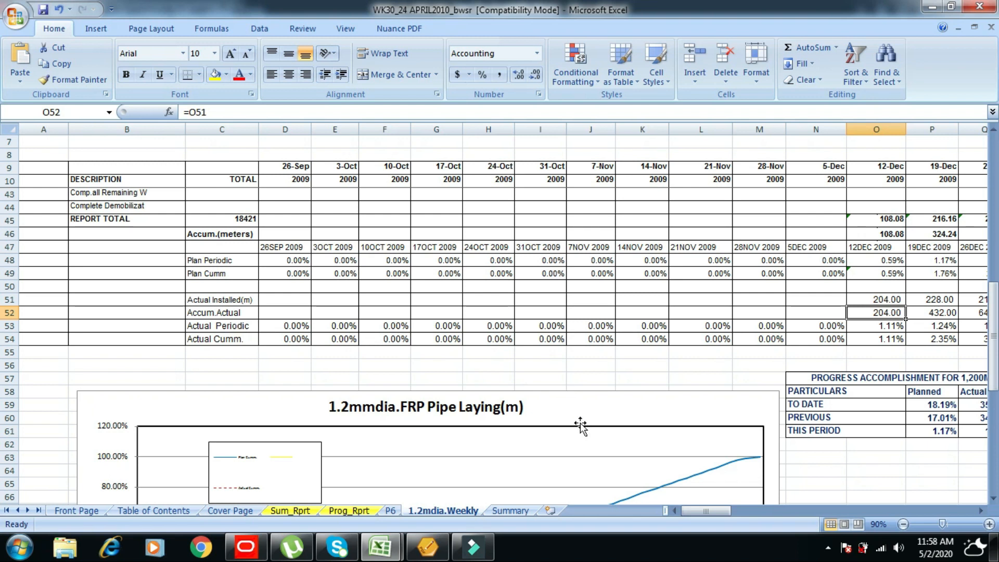
pyautogui.moveTo(697, 510); pyautogui.dragTo(711, 511)
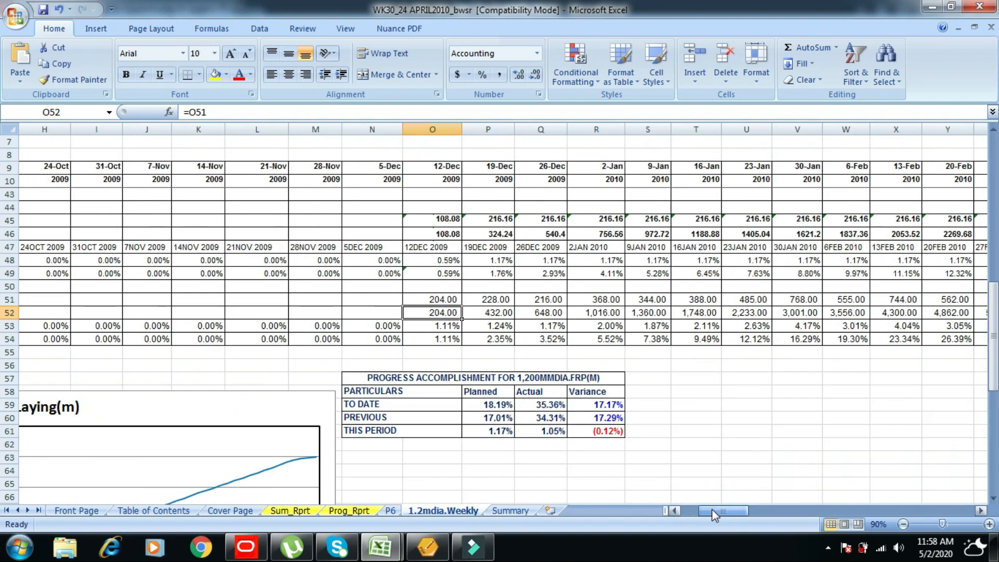
pyautogui.click(440, 313)
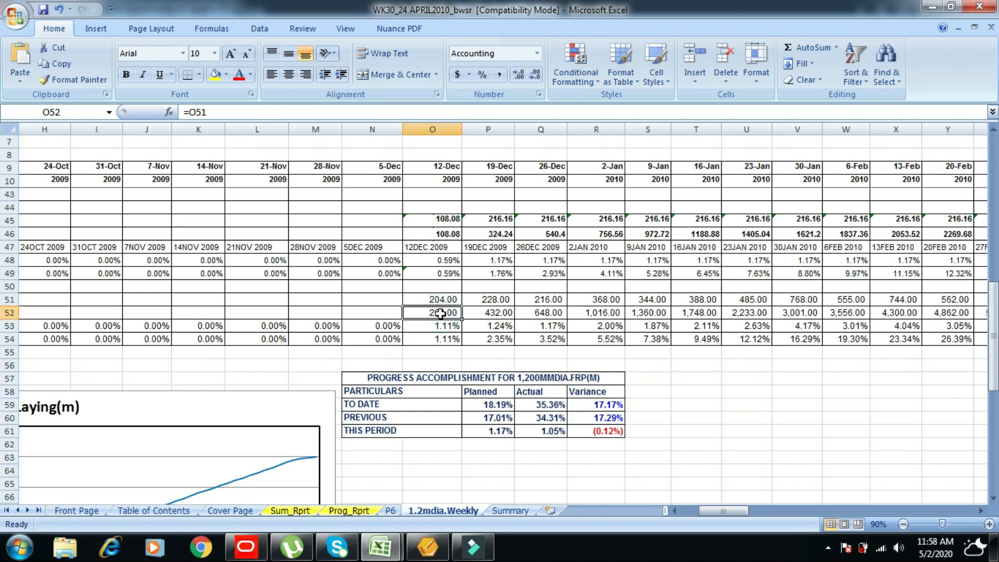
pyautogui.click(436, 299)
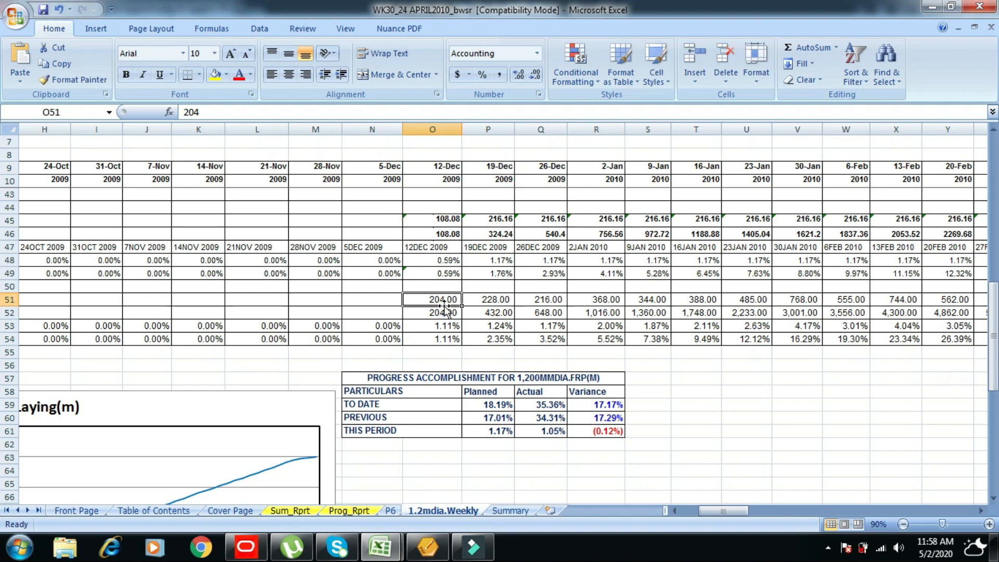
pyautogui.click(489, 299)
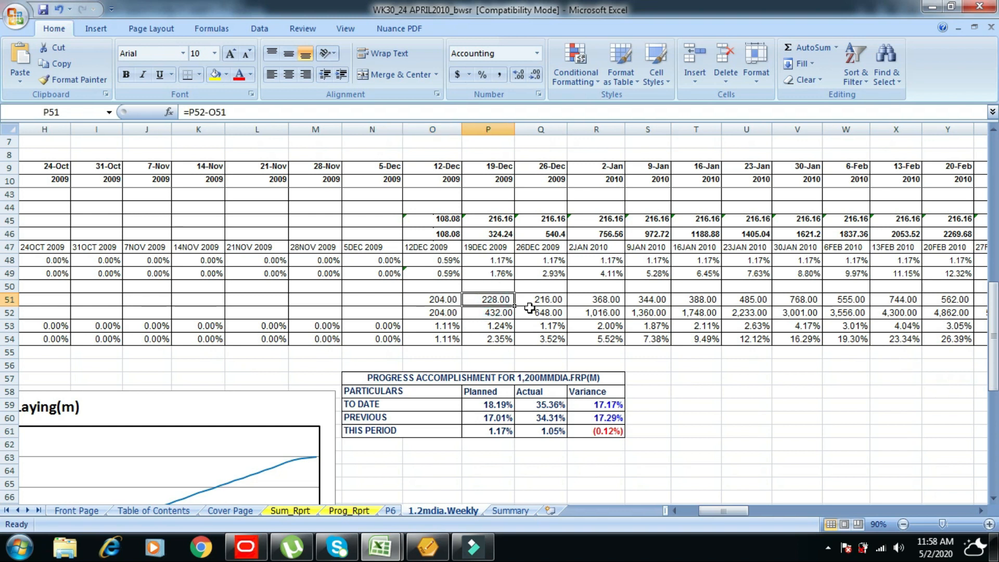
pyautogui.click(541, 300)
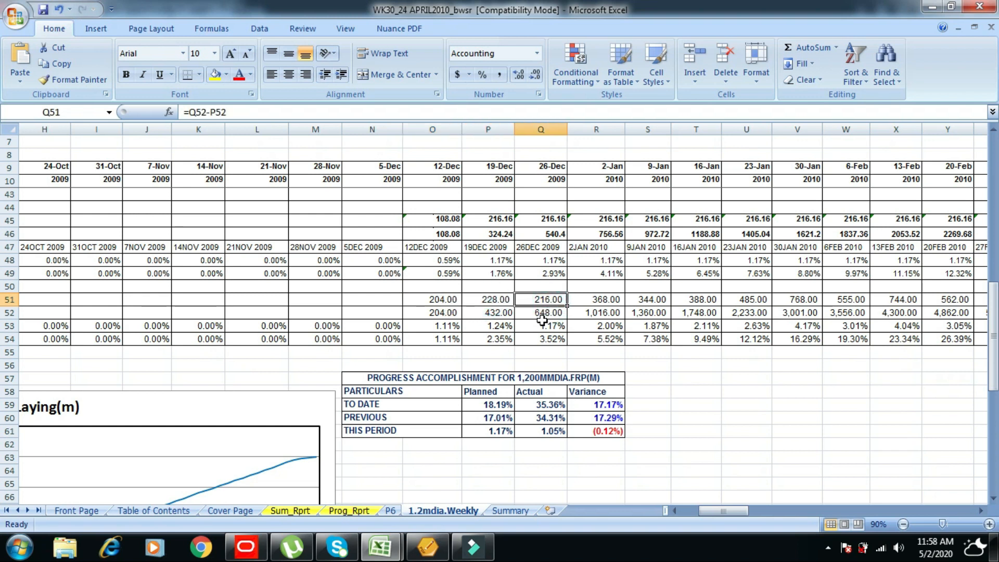
pyautogui.click(445, 312)
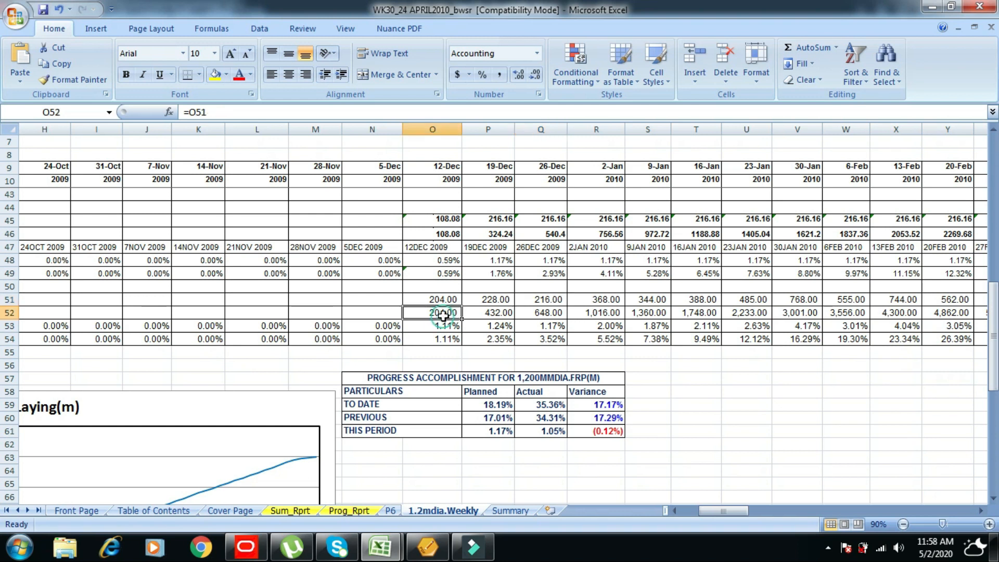
pyautogui.click(494, 314)
pyautogui.click(560, 313)
pyautogui.click(610, 314)
# - Check the accumulated actual and accumulated planned meters in the highlighted 17-Apr 2010 week column
pyautogui.press('alt')
pyautogui.moveTo(703, 510); pyautogui.dragTo(748, 509)
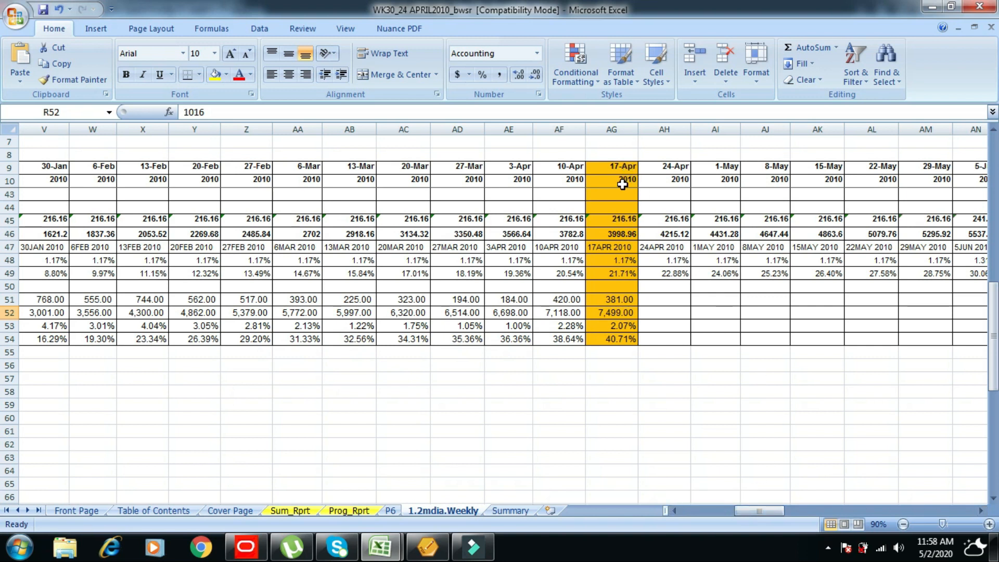
pyautogui.click(615, 314)
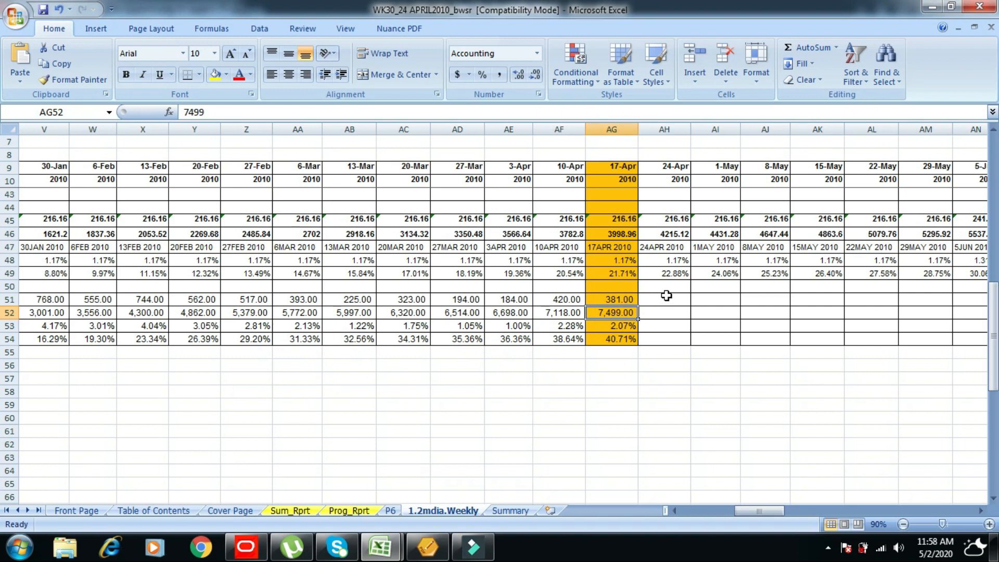
pyautogui.click(626, 233)
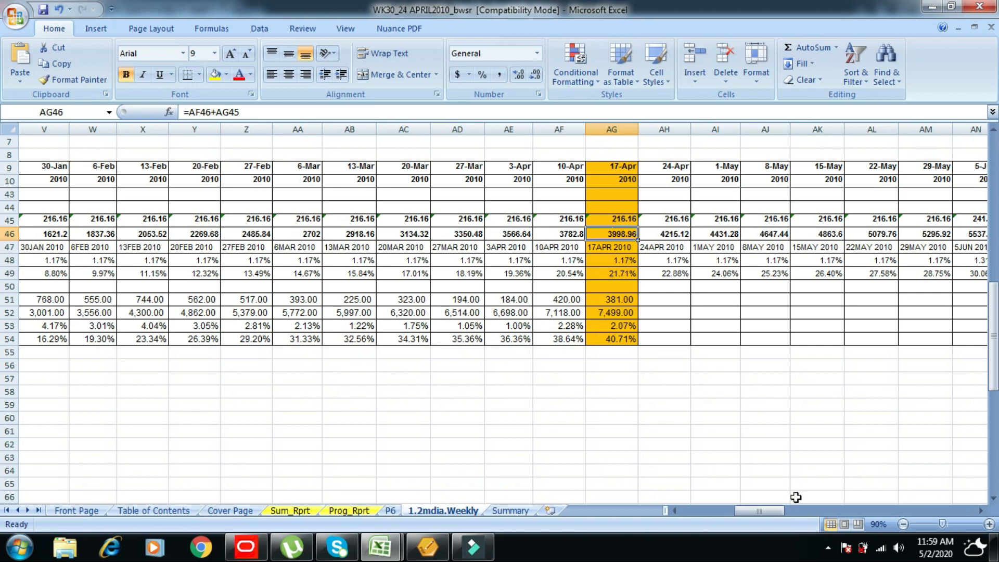
# - Review the start of the weekly pipe rows and the area with the progress accomplishment table and pipe laying chart
pyautogui.moveTo(759, 510); pyautogui.dragTo(705, 510)
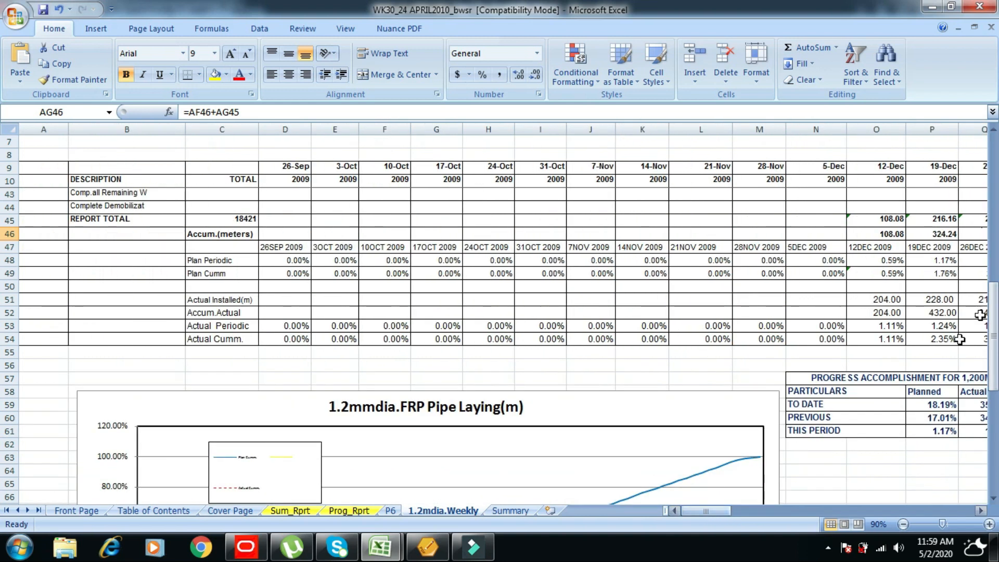
pyautogui.moveTo(993, 304); pyautogui.dragTo(992, 367)
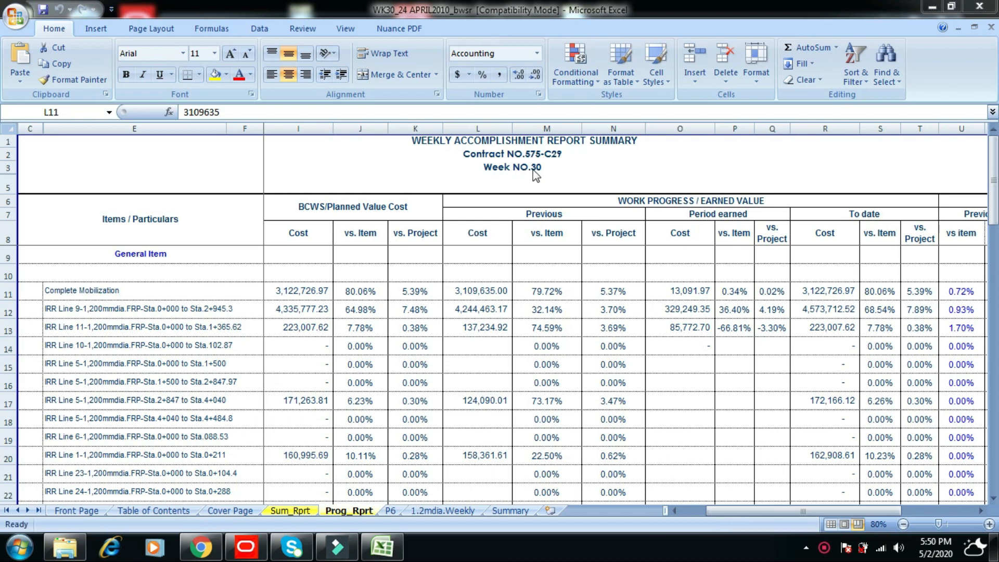
# - Fill the To date Cost cells on the Prog_Rprt sheet with light green, from Complete Mobilization to just above Grand Total
pyautogui.click(826, 293)
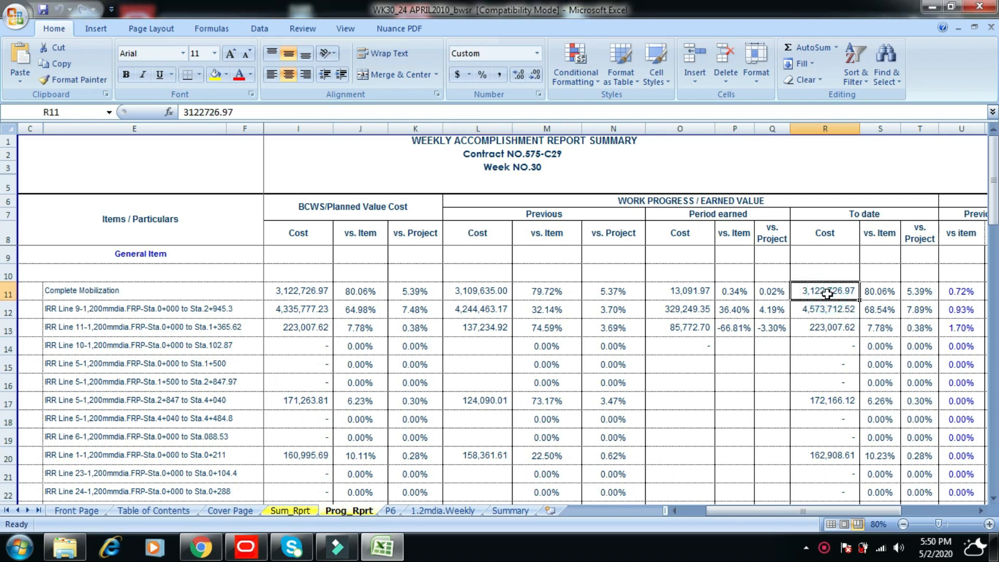
pyautogui.moveTo(827, 294); pyautogui.dragTo(817, 489)
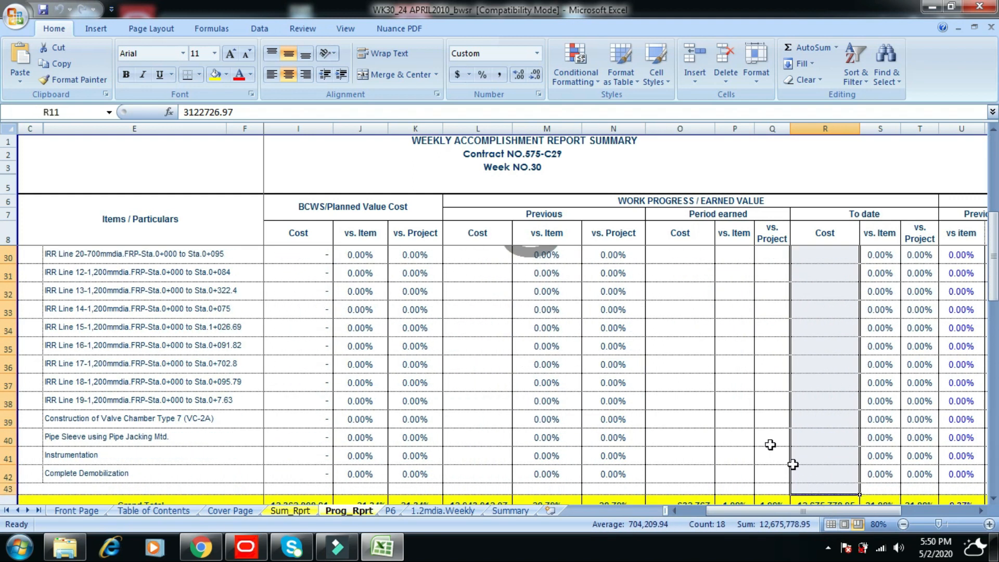
pyautogui.click(226, 74)
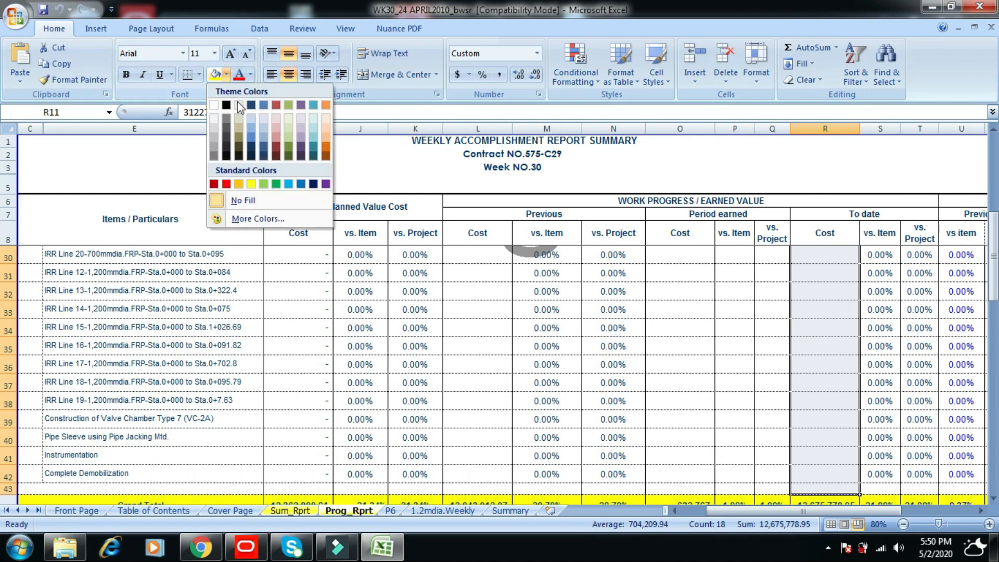
pyautogui.click(265, 184)
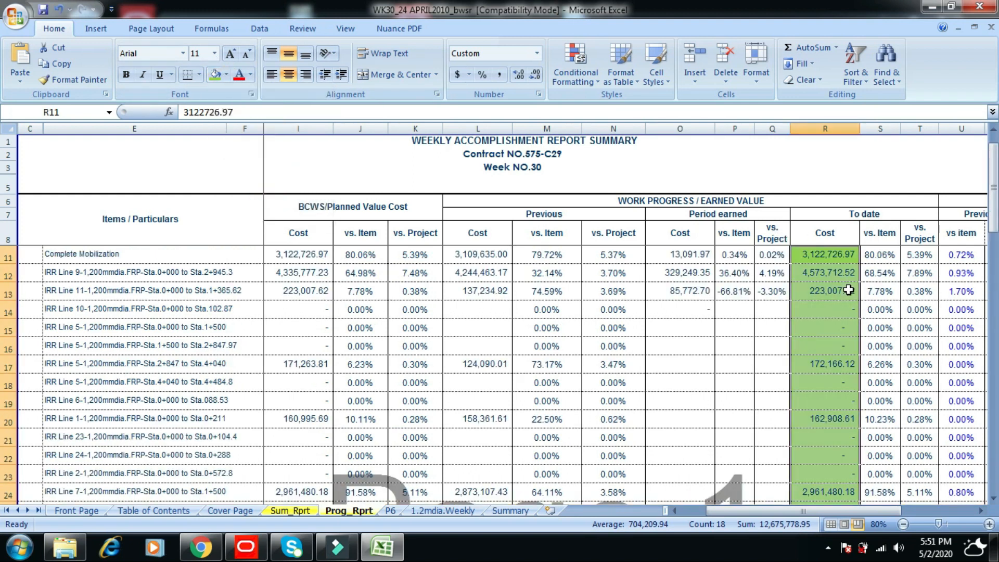
pyautogui.rightClick(823, 255)
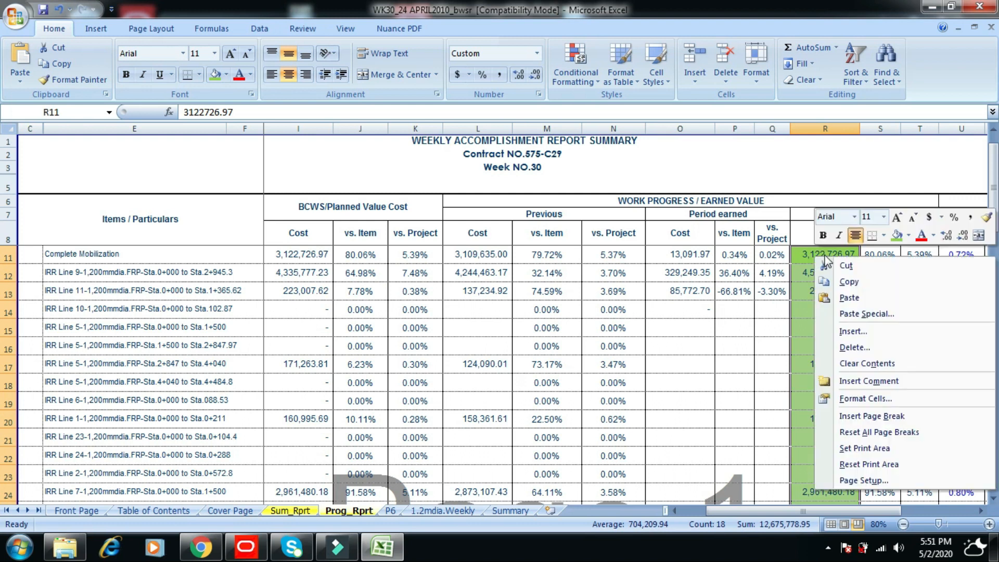
pyautogui.click(847, 283)
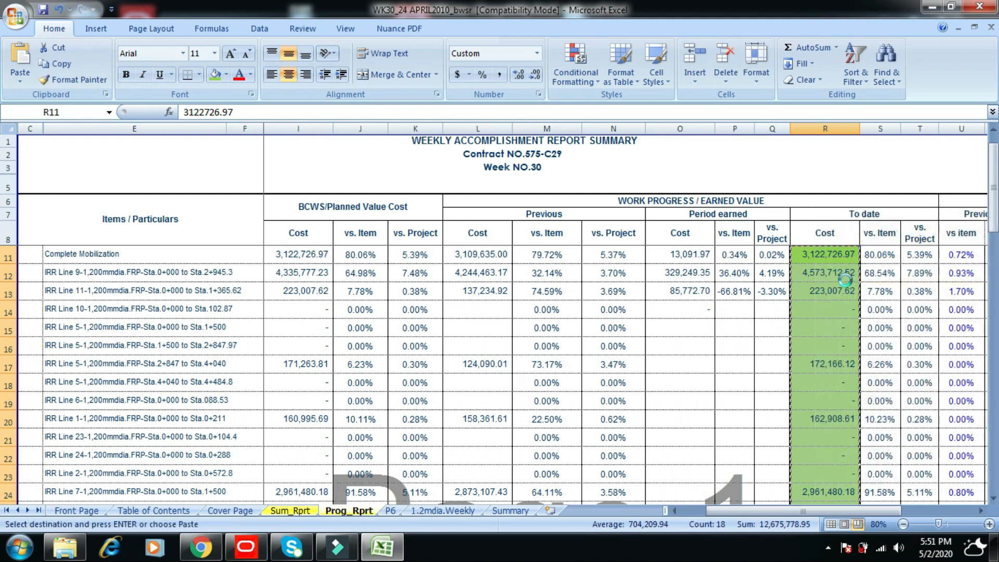
pyautogui.click(471, 255)
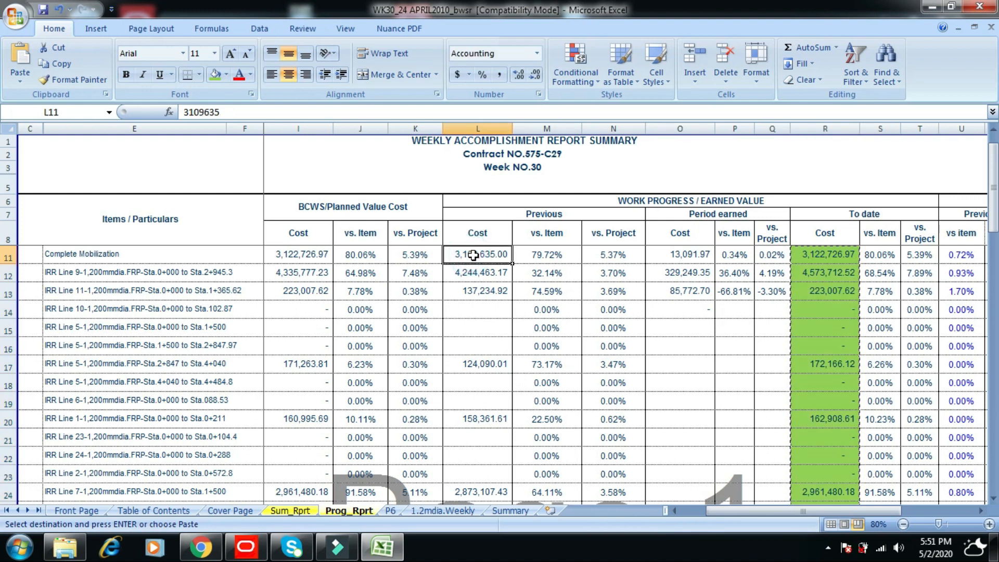
pyautogui.rightClick(473, 255)
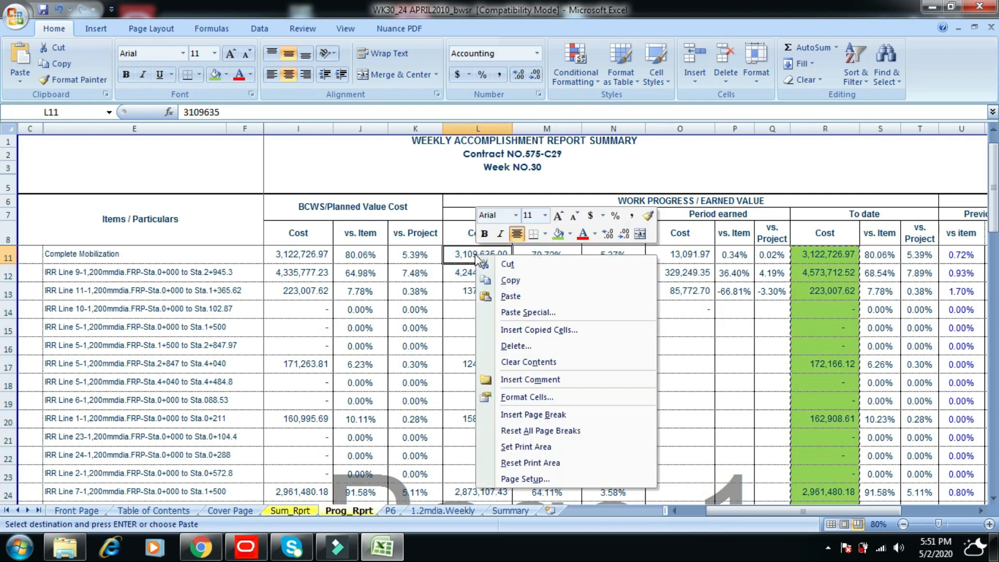
pyautogui.click(528, 313)
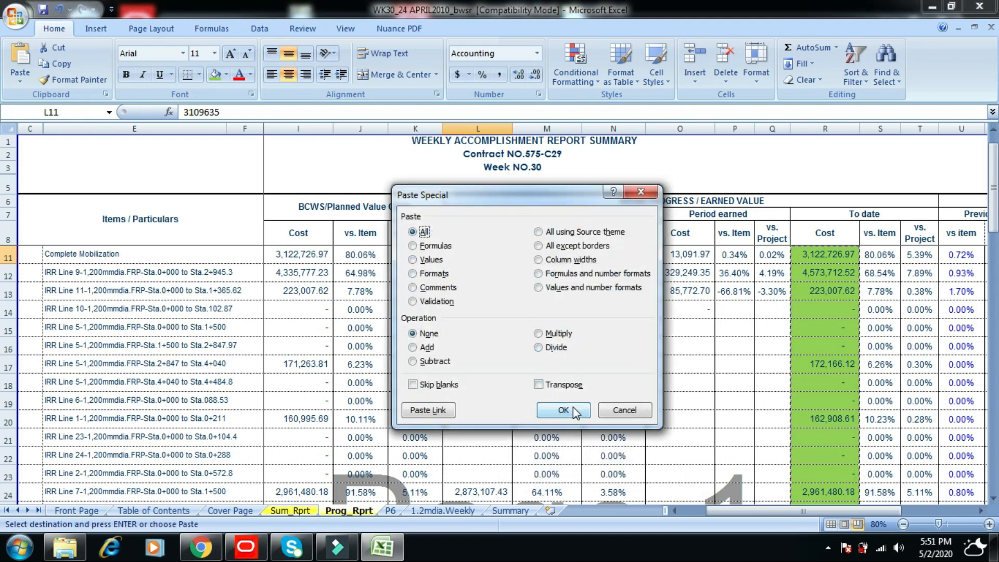
pyautogui.click(631, 410)
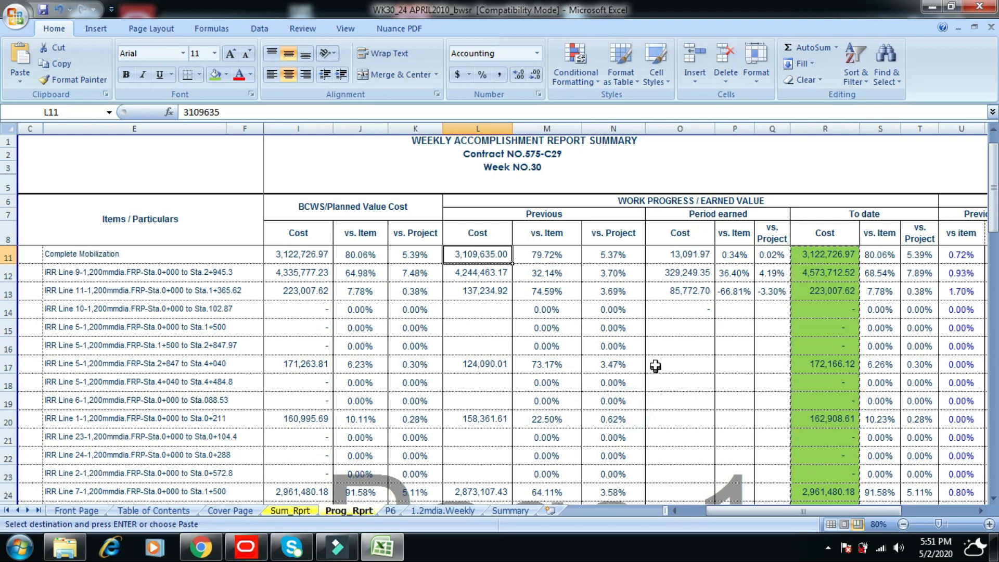
pyautogui.press('Escape')
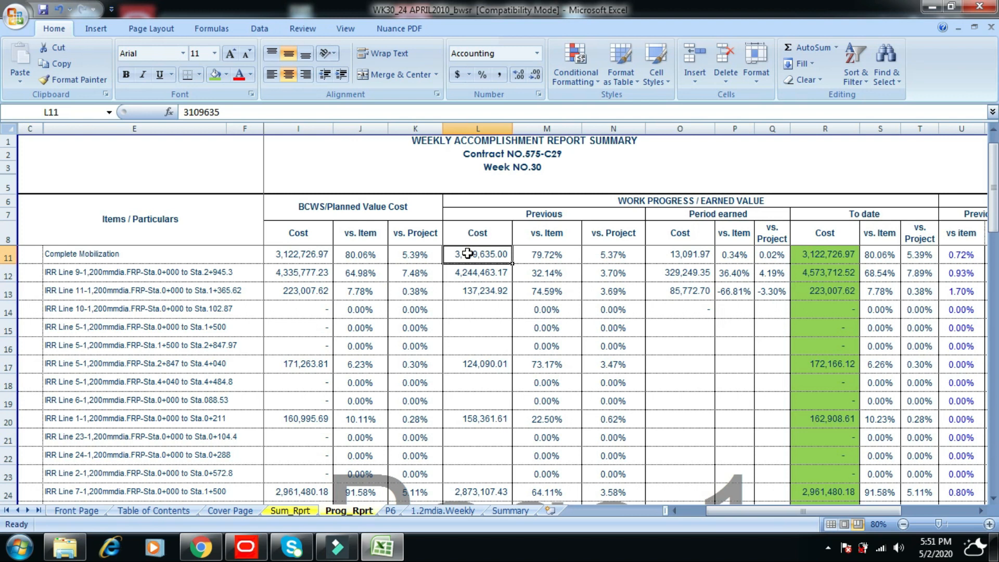
# - Fill the item cells of the Previous Cost column under Work Progress / Earned Value with yellow
pyautogui.moveTo(464, 254); pyautogui.dragTo(451, 488)
pyautogui.click(226, 74)
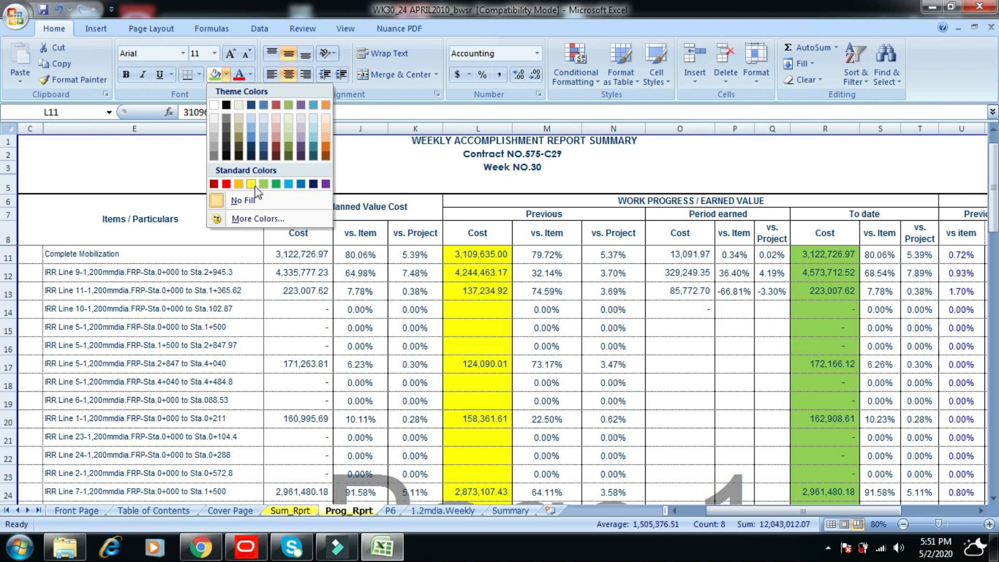
pyautogui.click(251, 184)
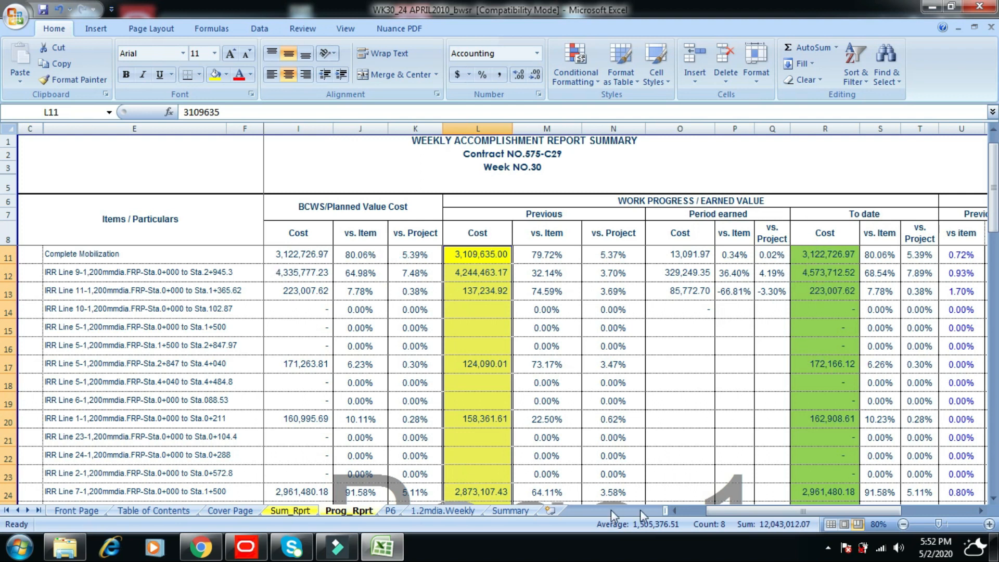
# - Fill the BCWS/Planned Value Cost cells I11 to I43 with light green
pyautogui.moveTo(739, 510); pyautogui.dragTo(715, 511)
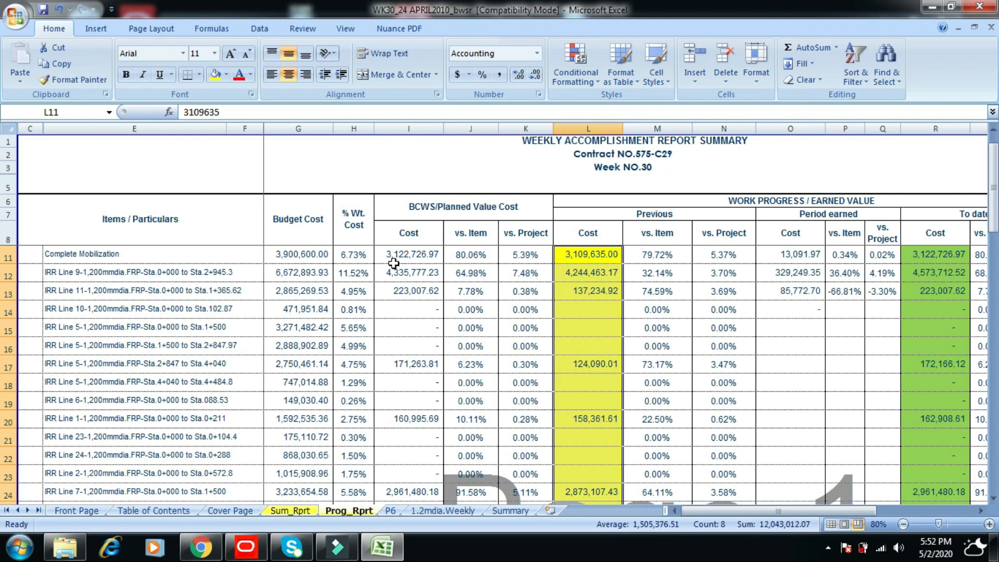
pyautogui.moveTo(402, 259); pyautogui.dragTo(415, 520)
pyautogui.moveTo(415, 520); pyautogui.dragTo(401, 489)
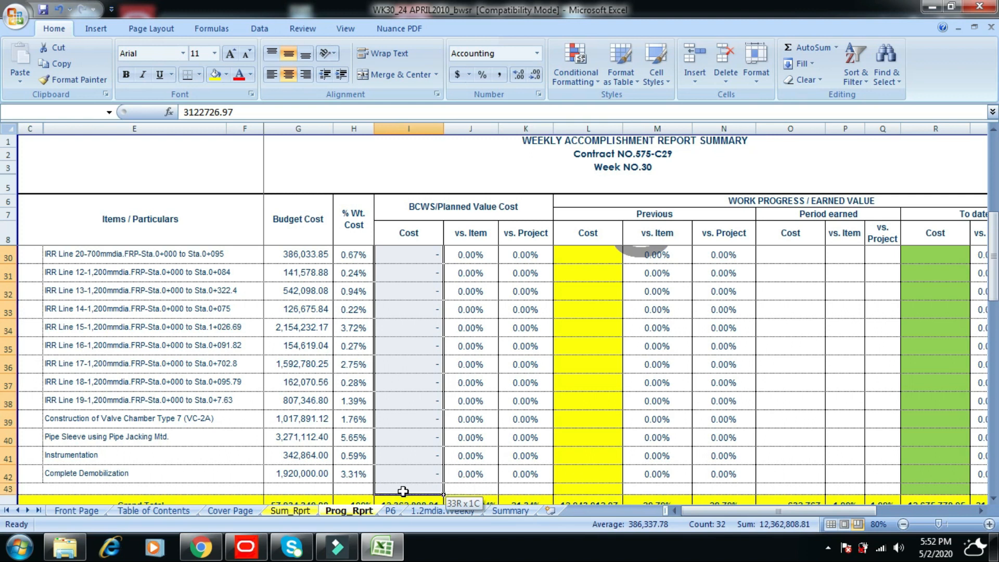
pyautogui.click(226, 75)
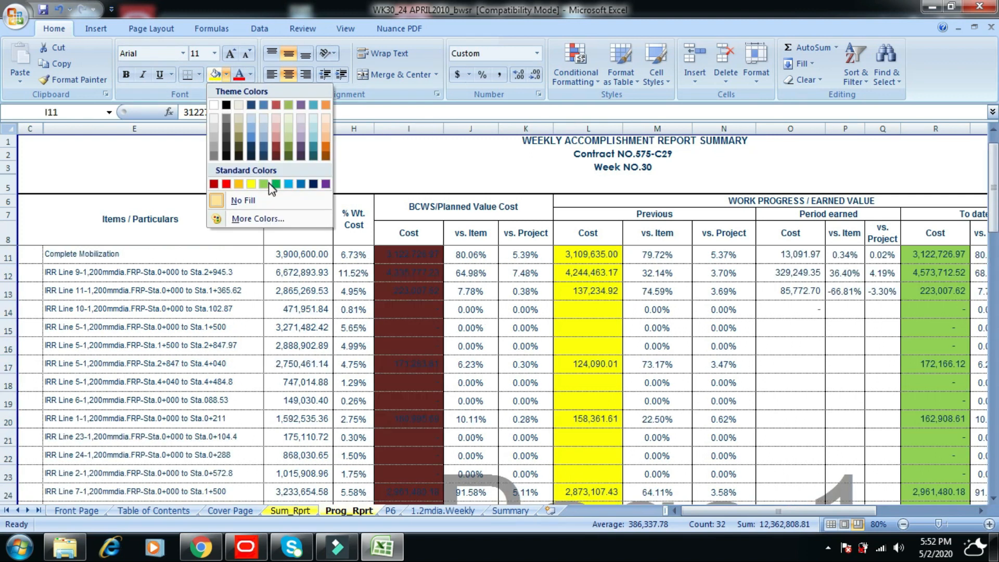
pyautogui.click(263, 184)
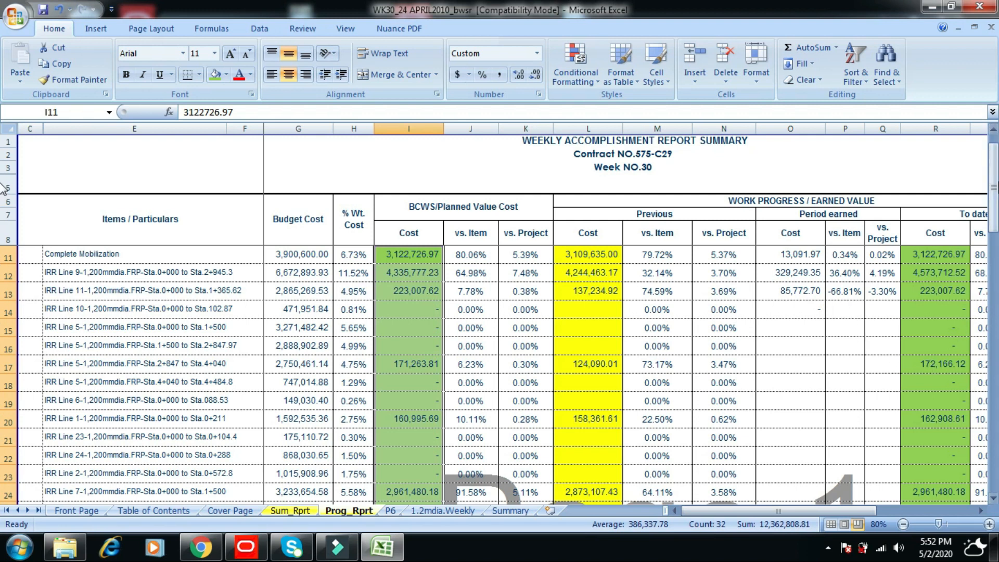
# - Review the planned, period earned, to date and ahead/behind columns of the week 30 accomplishment summary
pyautogui.moveTo(995, 188); pyautogui.dragTo(996, 156)
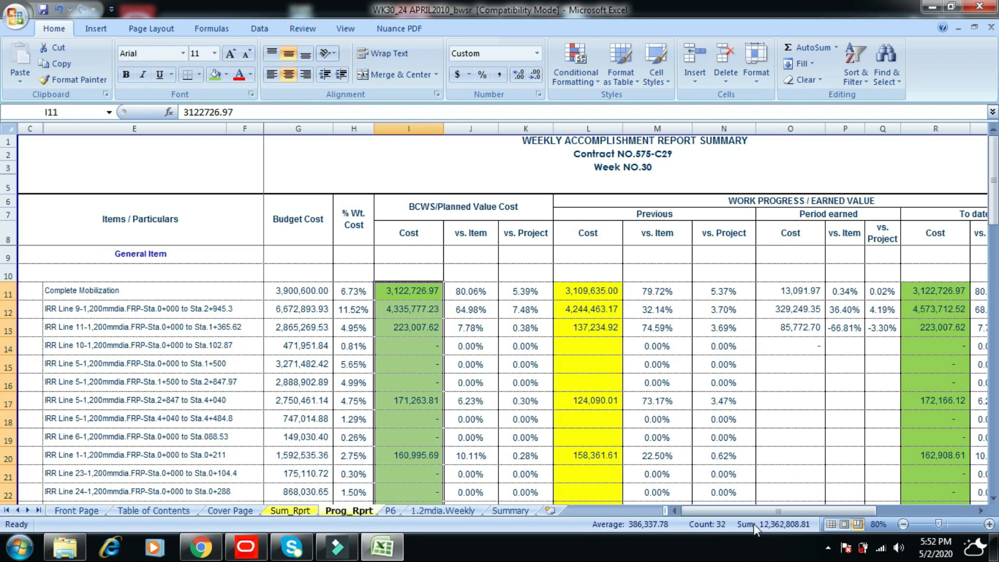
pyautogui.moveTo(753, 511); pyautogui.dragTo(803, 510)
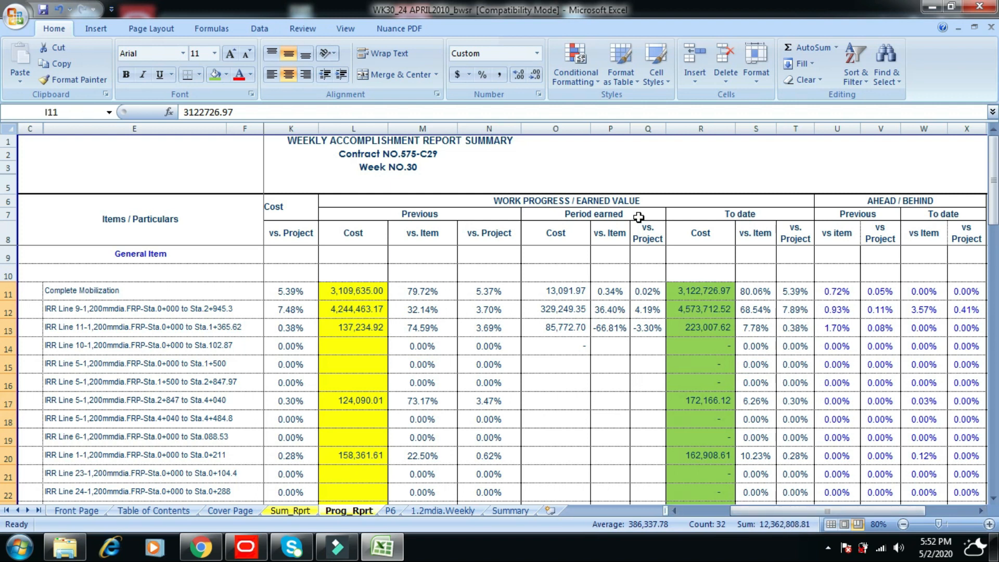
pyautogui.moveTo(841, 510); pyautogui.dragTo(791, 510)
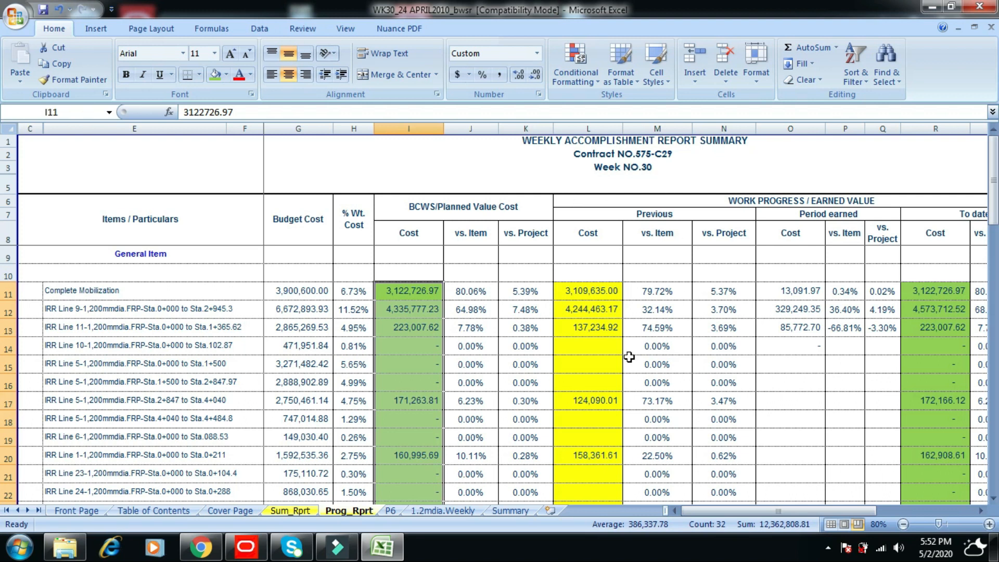
pyautogui.moveTo(994, 183); pyautogui.dragTo(996, 196)
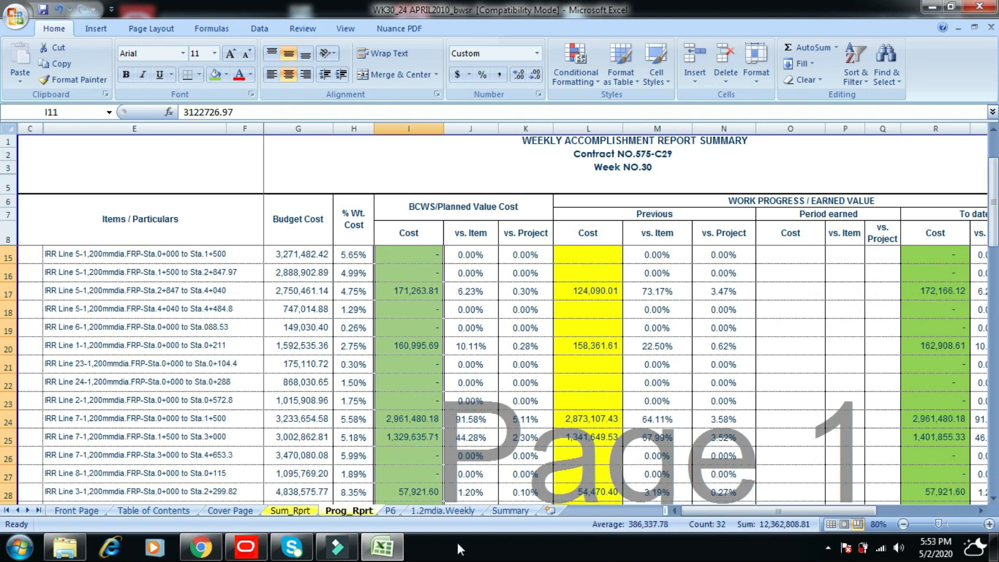
# - Review the Sum_Rprt weekly progress report from the earned cost tables through progress highlights, upcoming activities and equipment
pyautogui.click(285, 511)
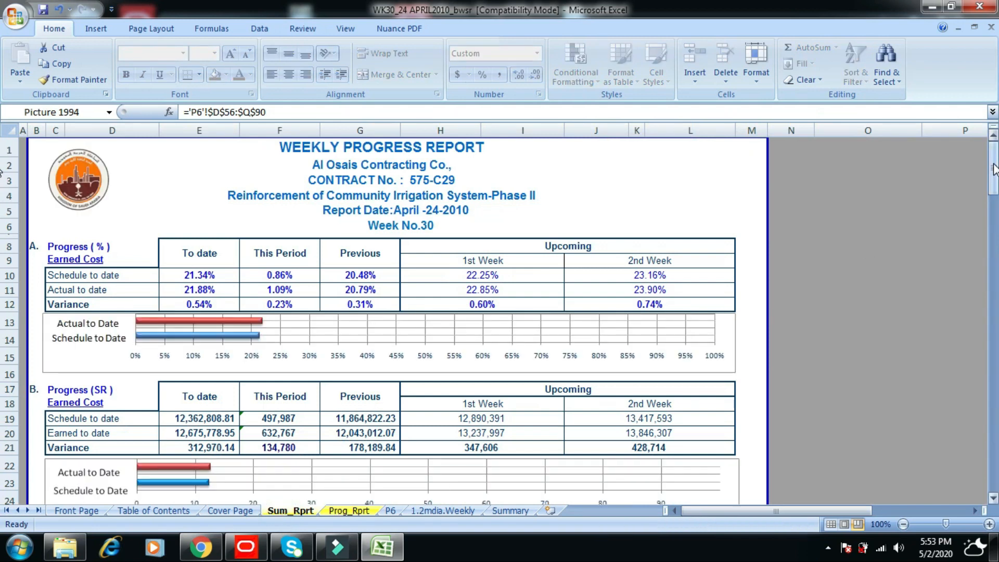
pyautogui.click(994, 169)
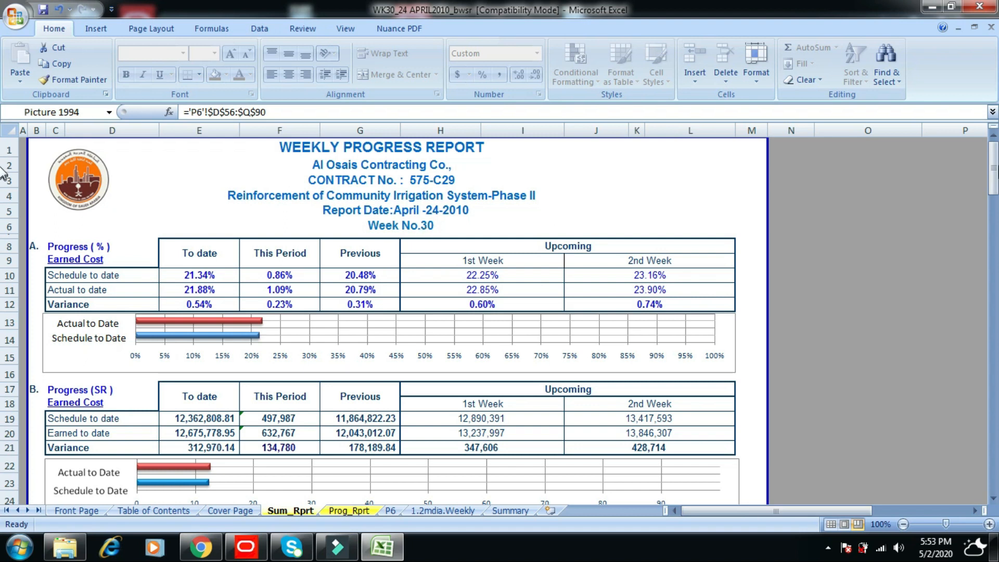
pyautogui.moveTo(993, 171); pyautogui.dragTo(874, 188)
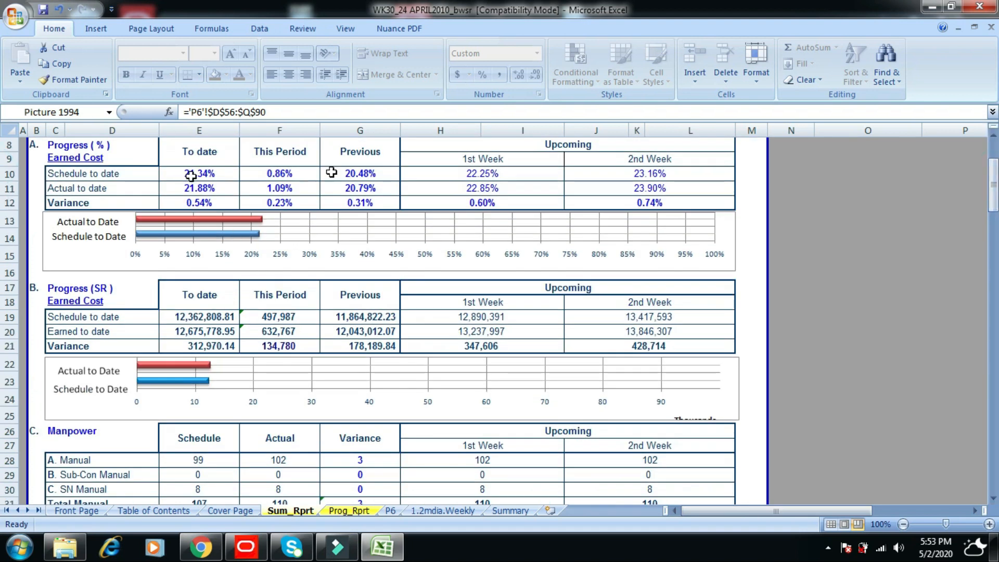
pyautogui.moveTo(992, 196); pyautogui.dragTo(966, 342)
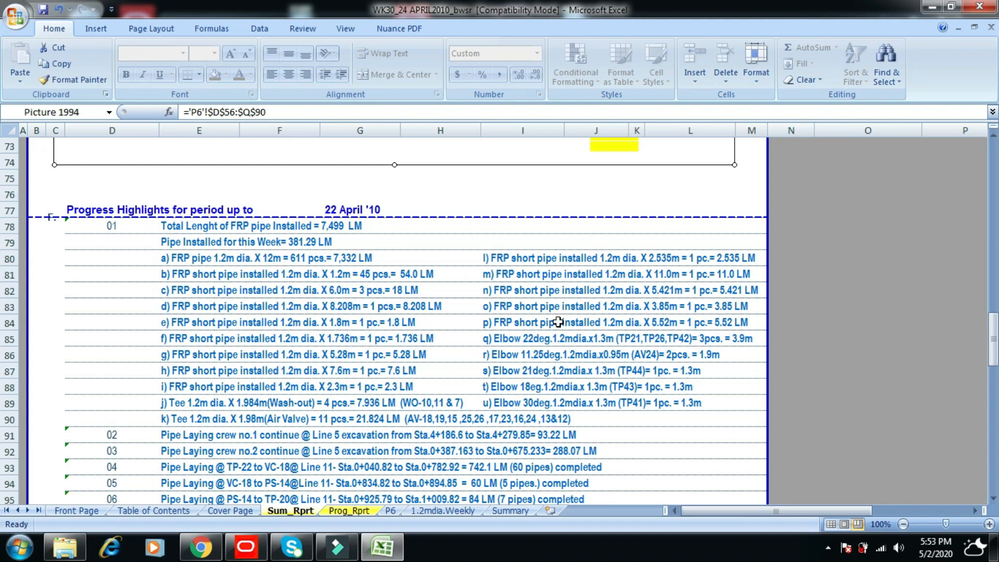
pyautogui.moveTo(993, 348); pyautogui.dragTo(993, 473)
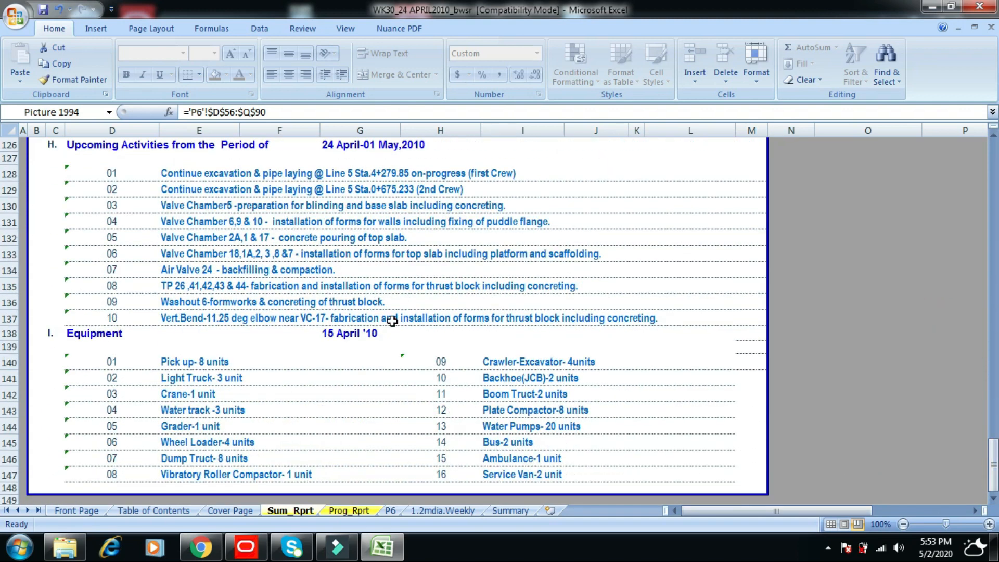
# - Return to the Prog_Rprt sheet and switch to the project's activities in Primavera P6
pyautogui.click(344, 510)
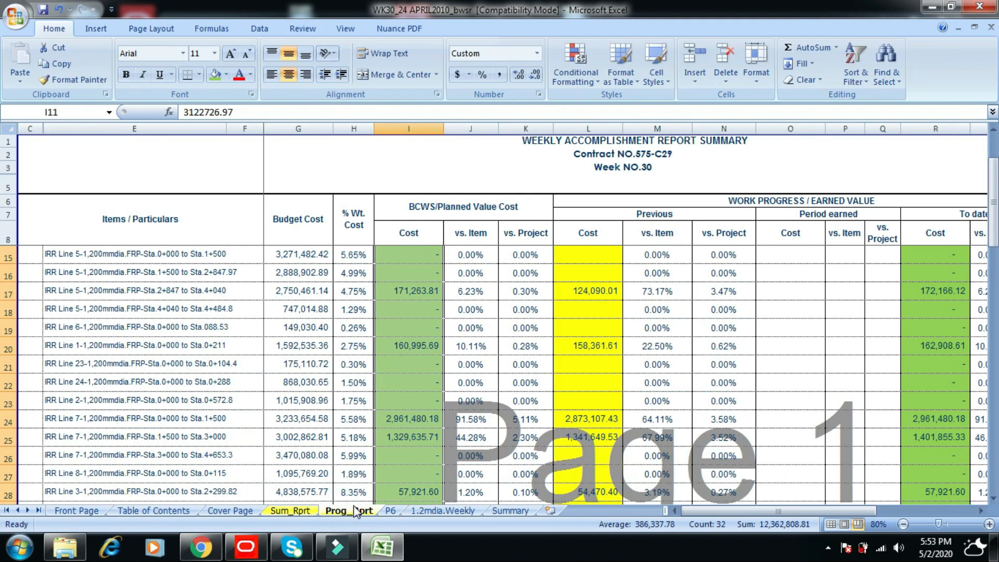
pyautogui.press('alt')
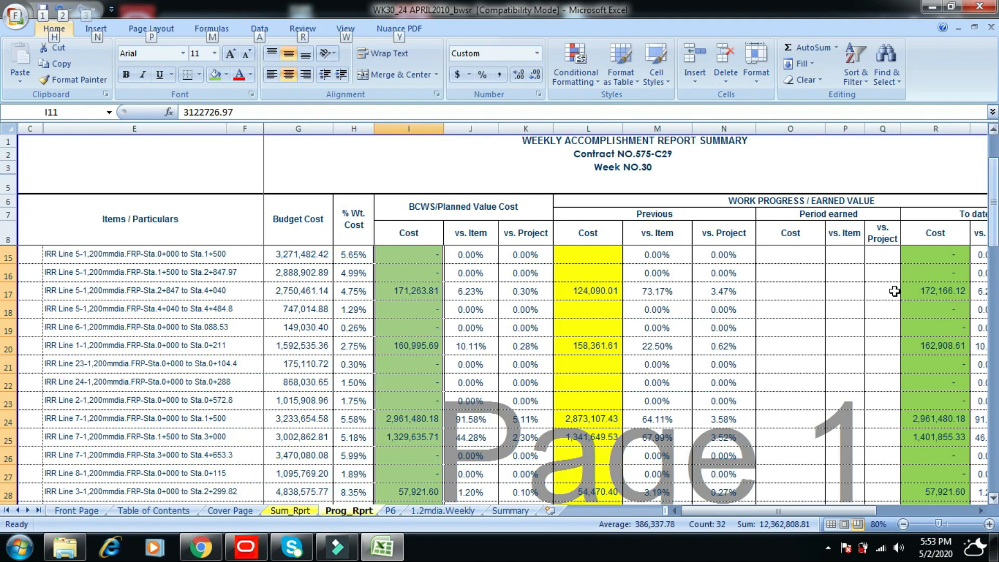
pyautogui.click(253, 555)
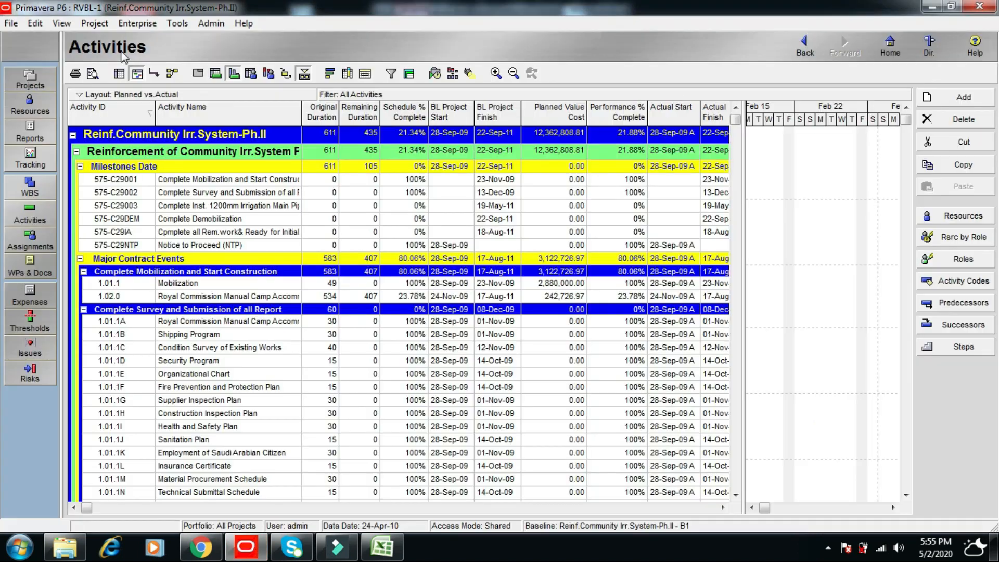